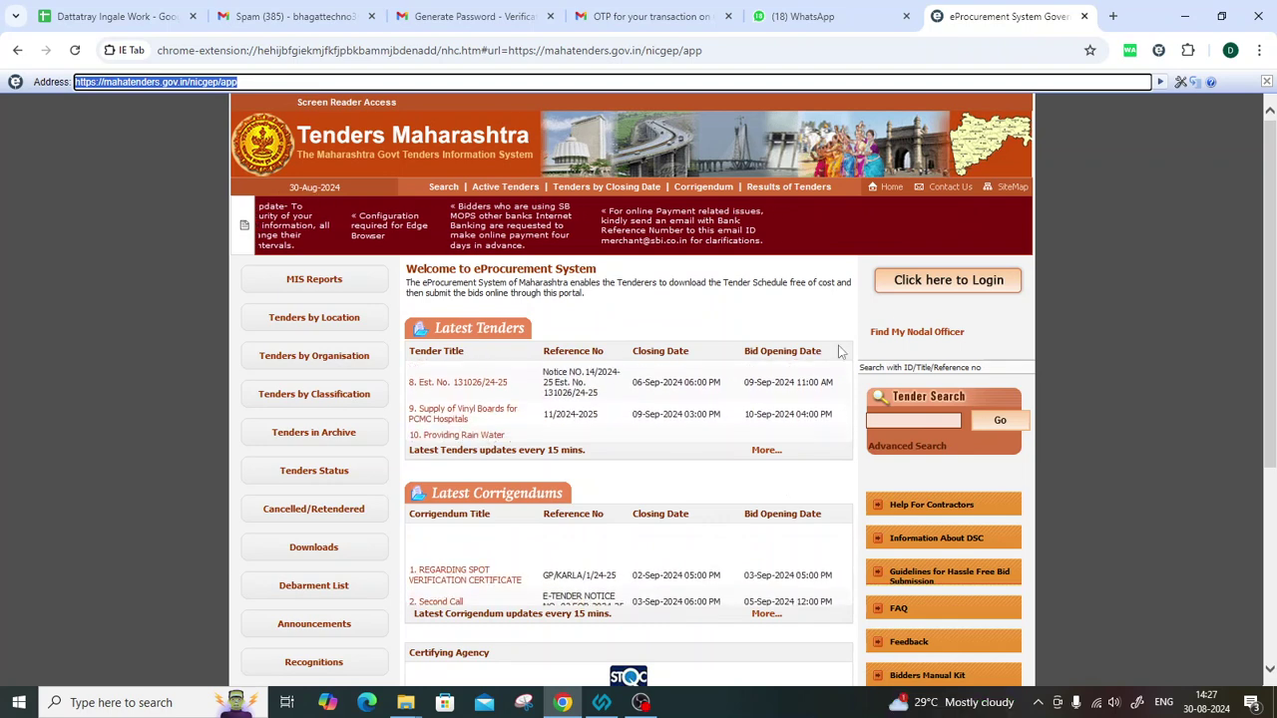
Bring up the HyperPKI Token Manager listing the connected HYP2003 token.
{"action": "left_click", "coordinate": [604, 705]}
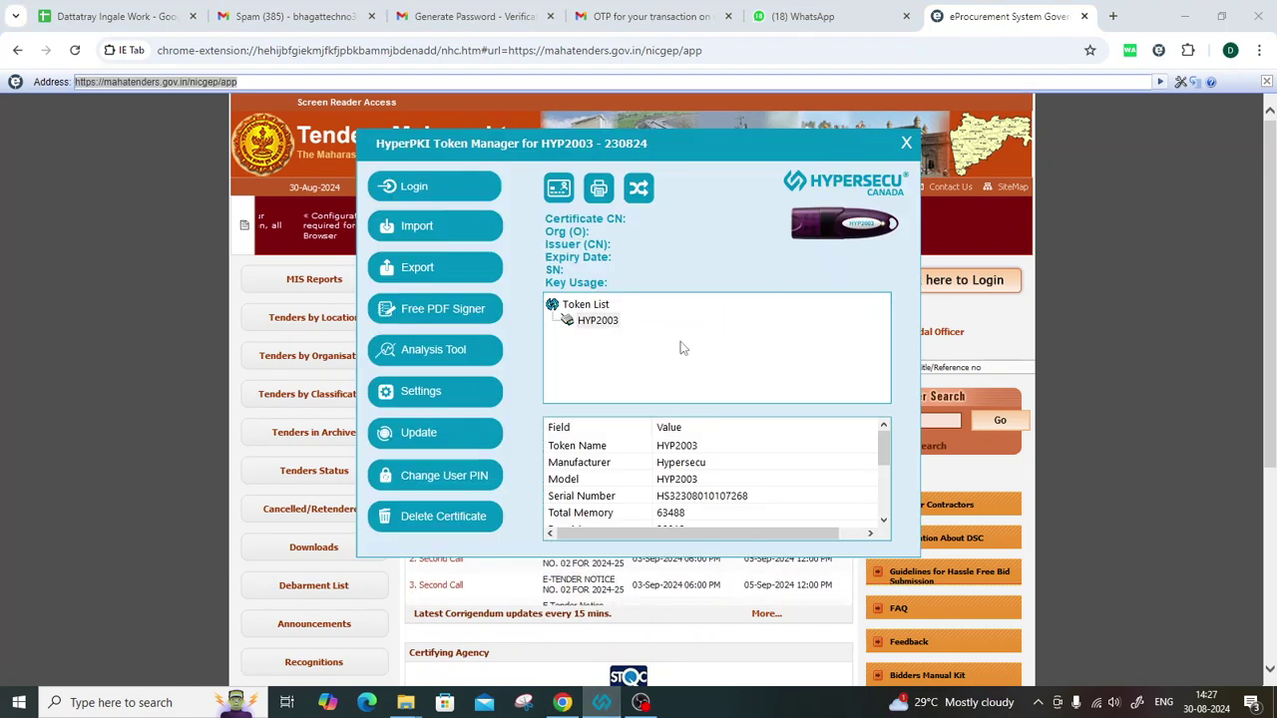
Log in to the HYP2003 token with the user PIN and confirm certificate validity 2024-1-17 to 2026-1-16.
{"action": "left_click", "coordinate": [403, 192]}
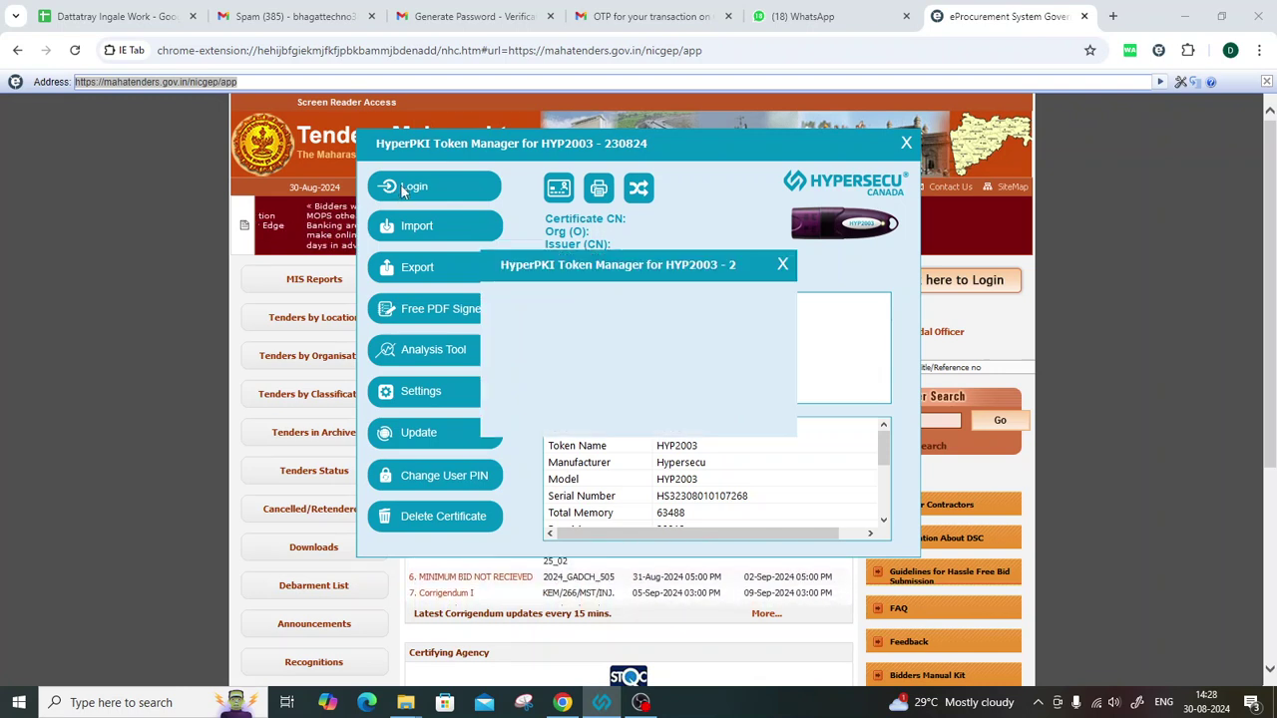
{"action": "type", "text": "••••••••"}
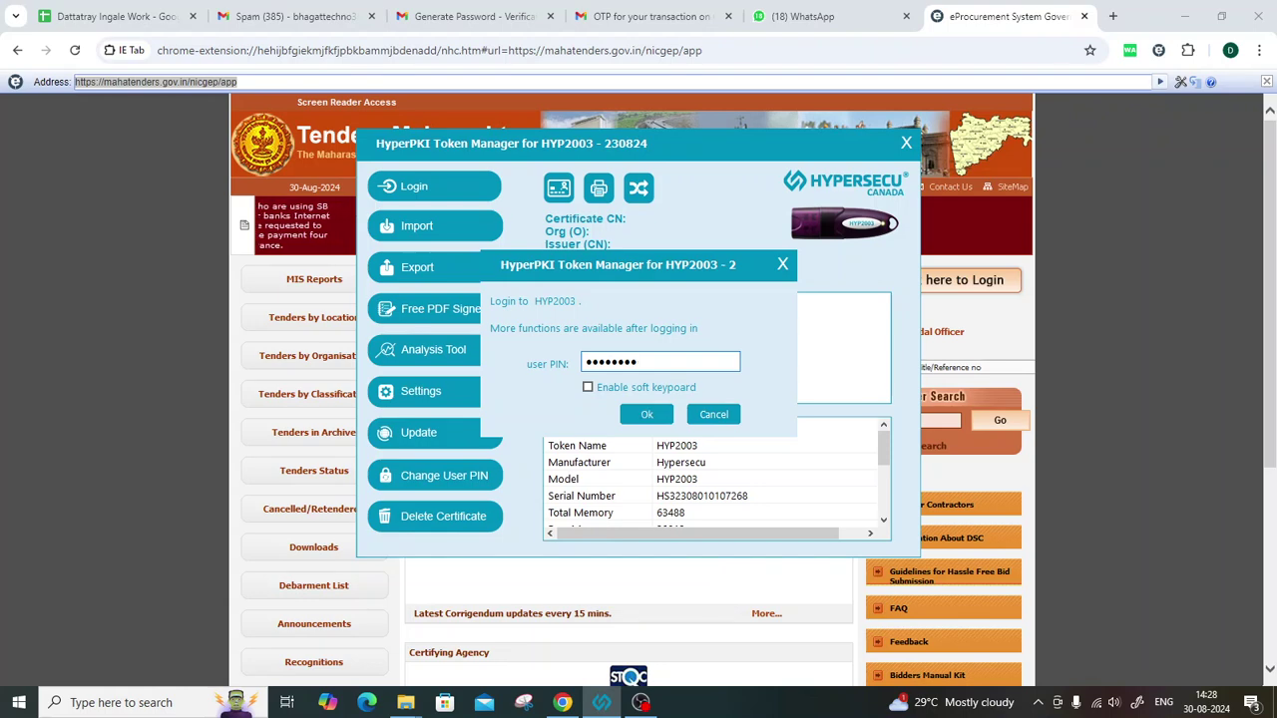
{"action": "left_click", "coordinate": [647, 416]}
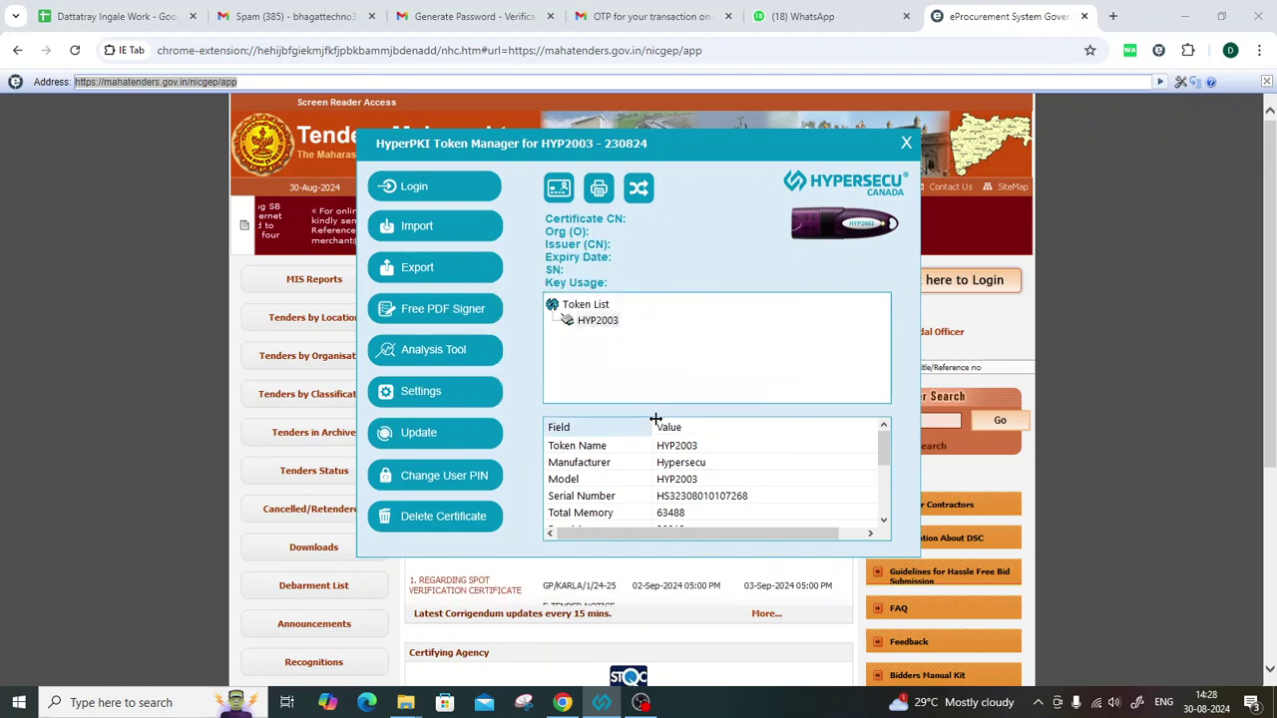
{"action": "left_click", "coordinate": [649, 337]}
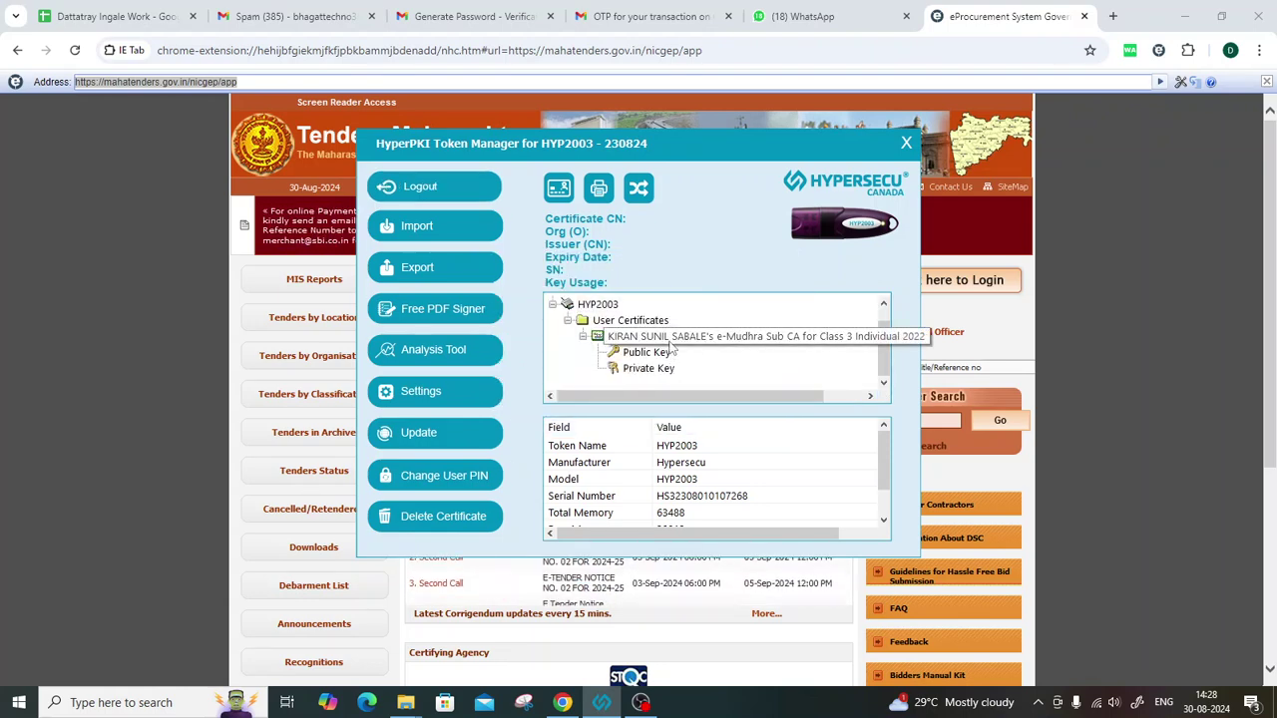
{"action": "left_click", "coordinate": [729, 483]}
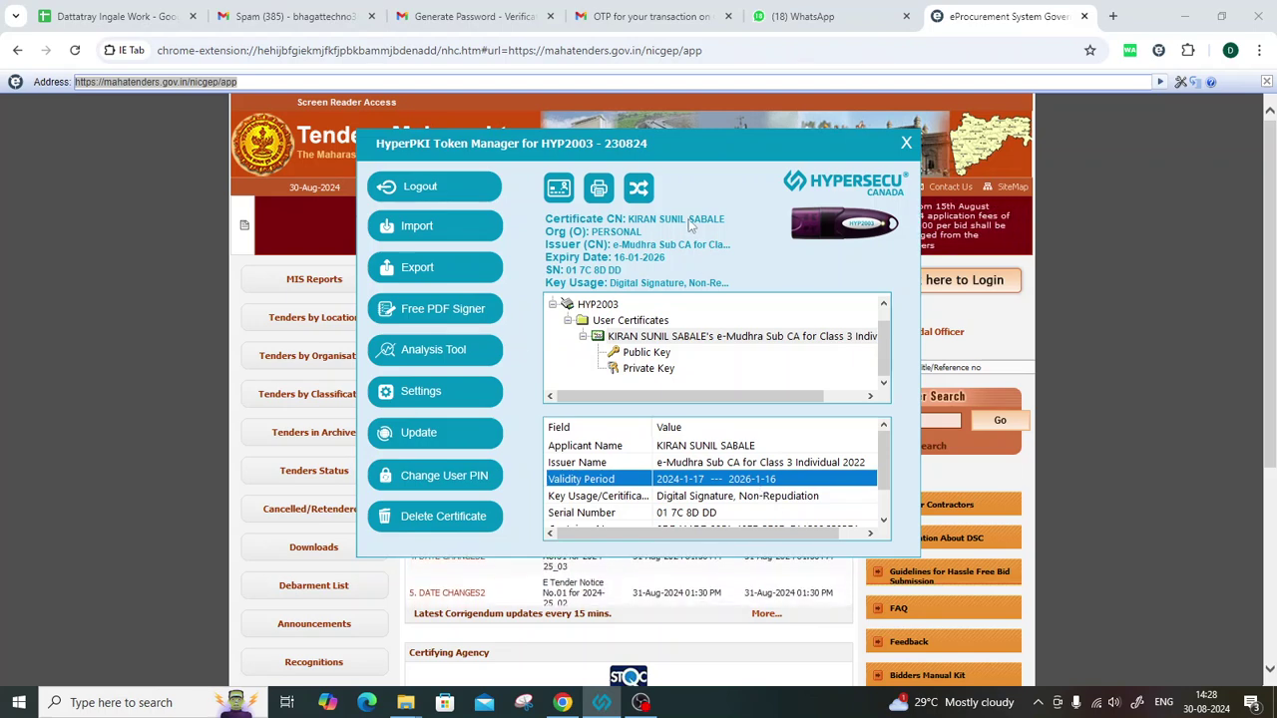
Restart the stale portal session and reach the empty User Login form.
{"action": "left_click", "coordinate": [1124, 353]}
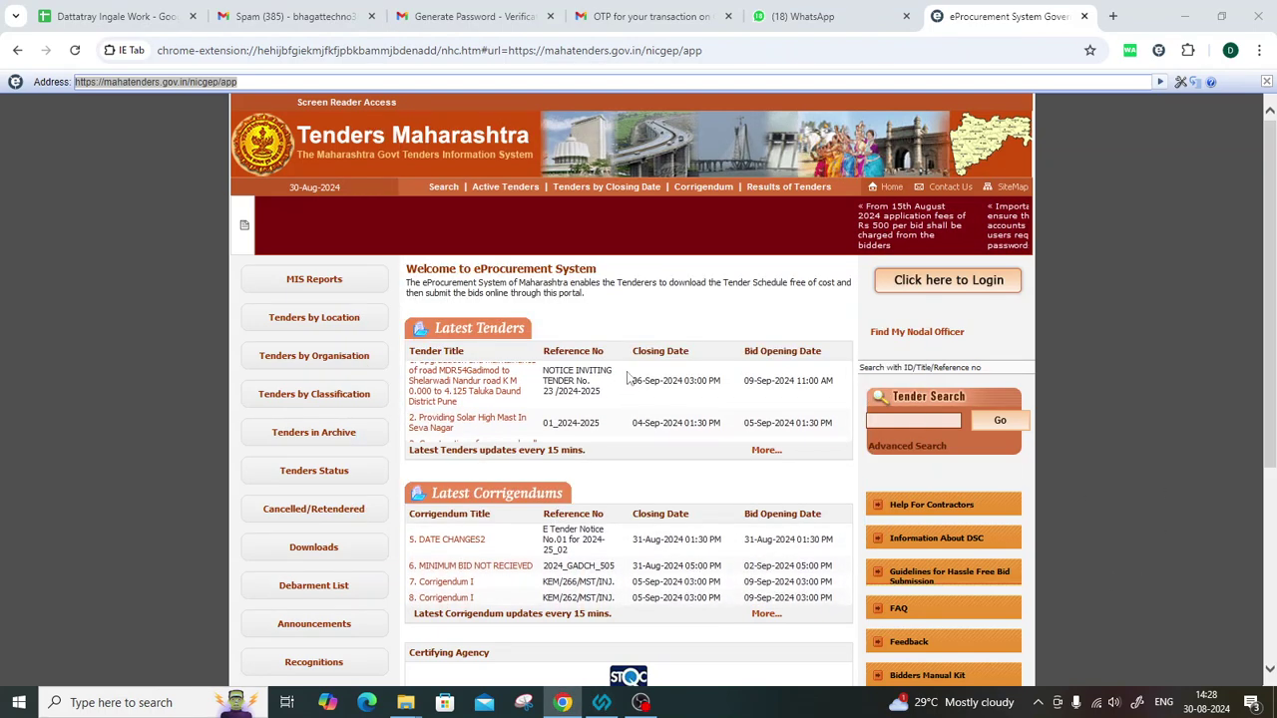
{"action": "left_click", "coordinate": [937, 285]}
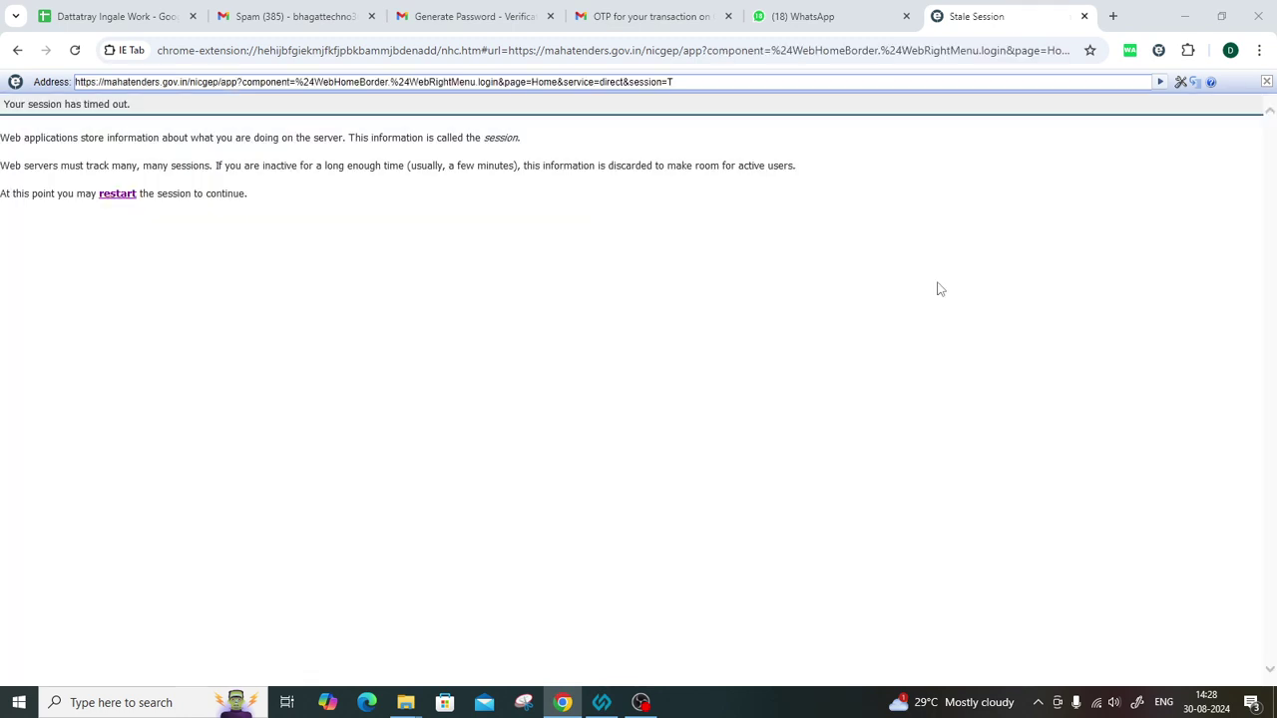
{"action": "left_click", "coordinate": [108, 196]}
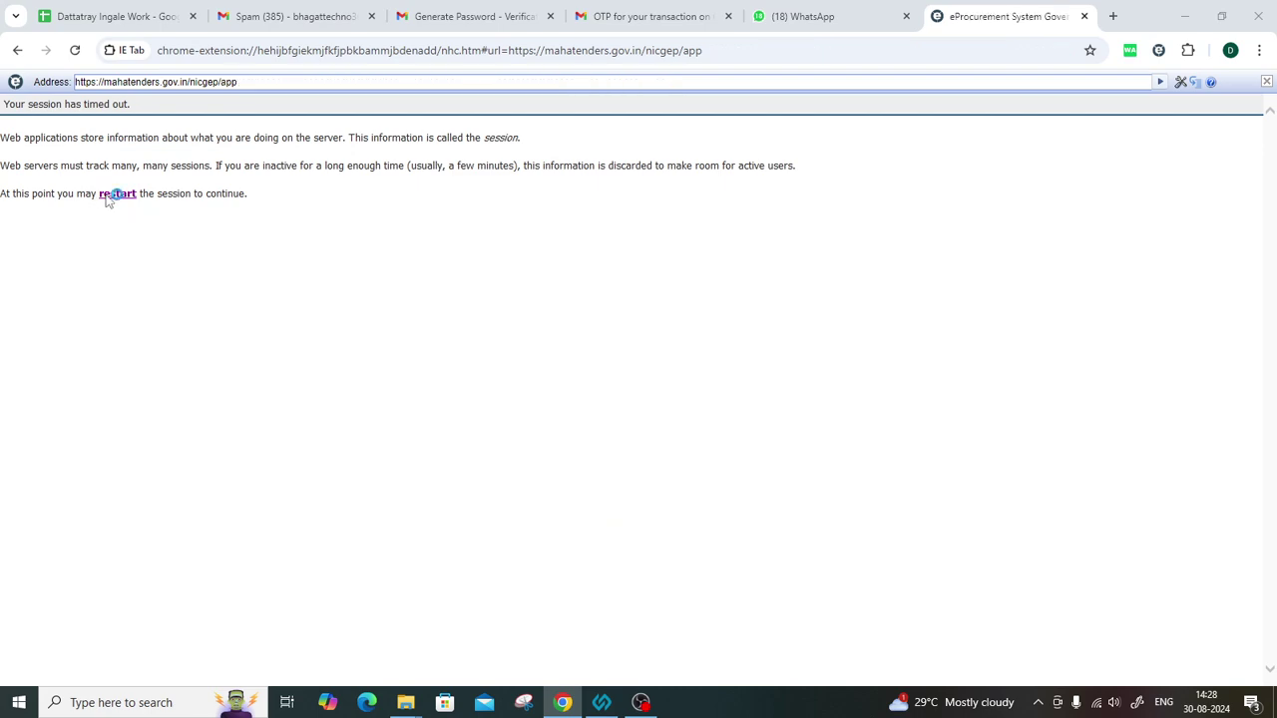
{"action": "left_click", "coordinate": [108, 195]}
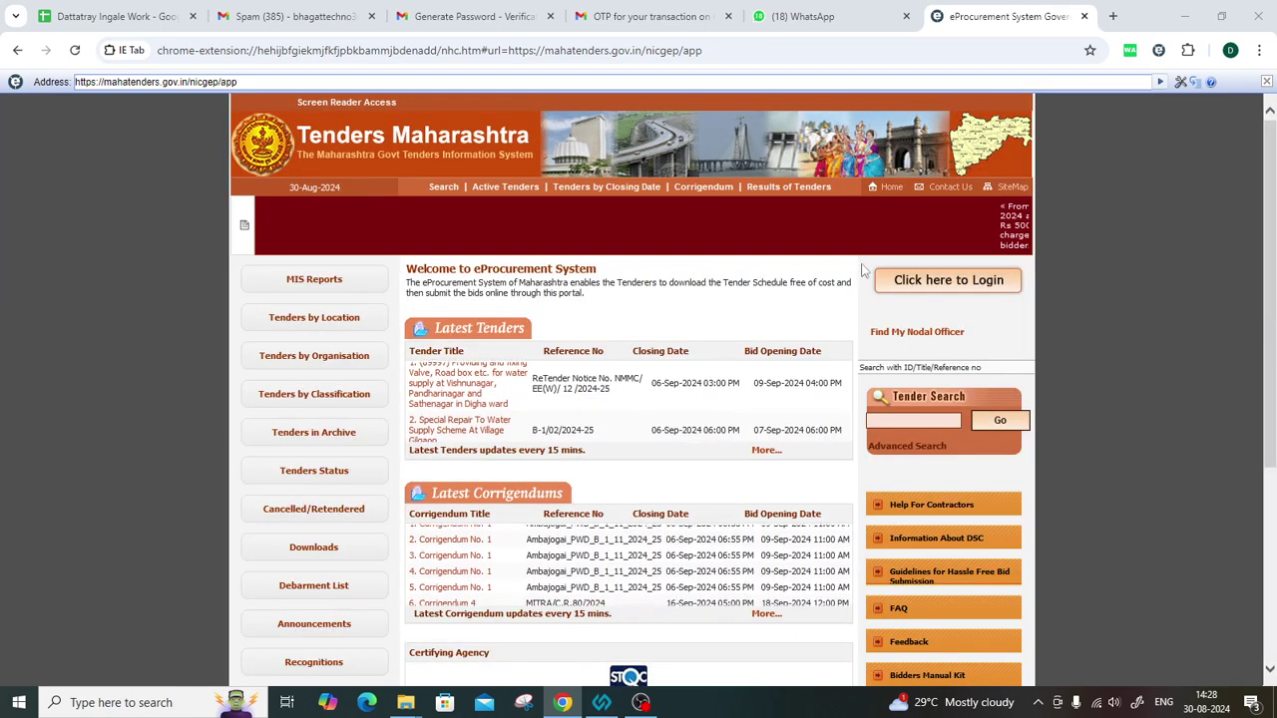
{"action": "left_click", "coordinate": [943, 280]}
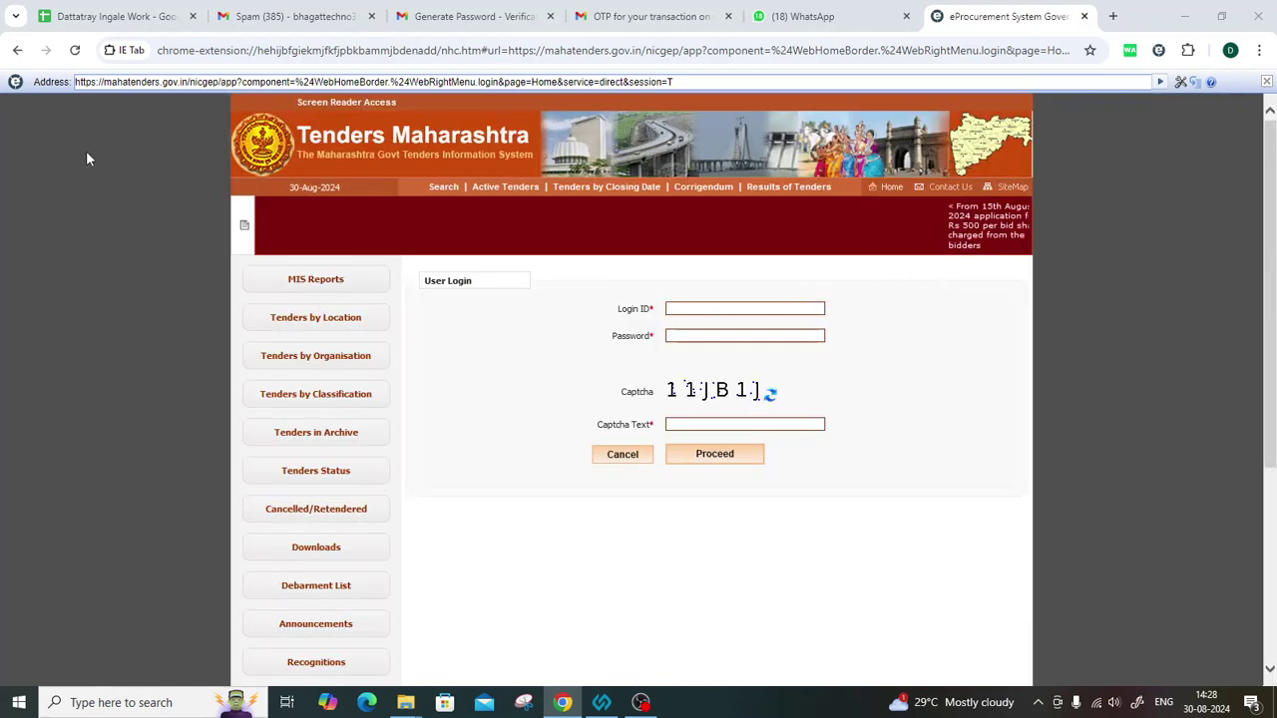
{"action": "left_click", "coordinate": [110, 16]}
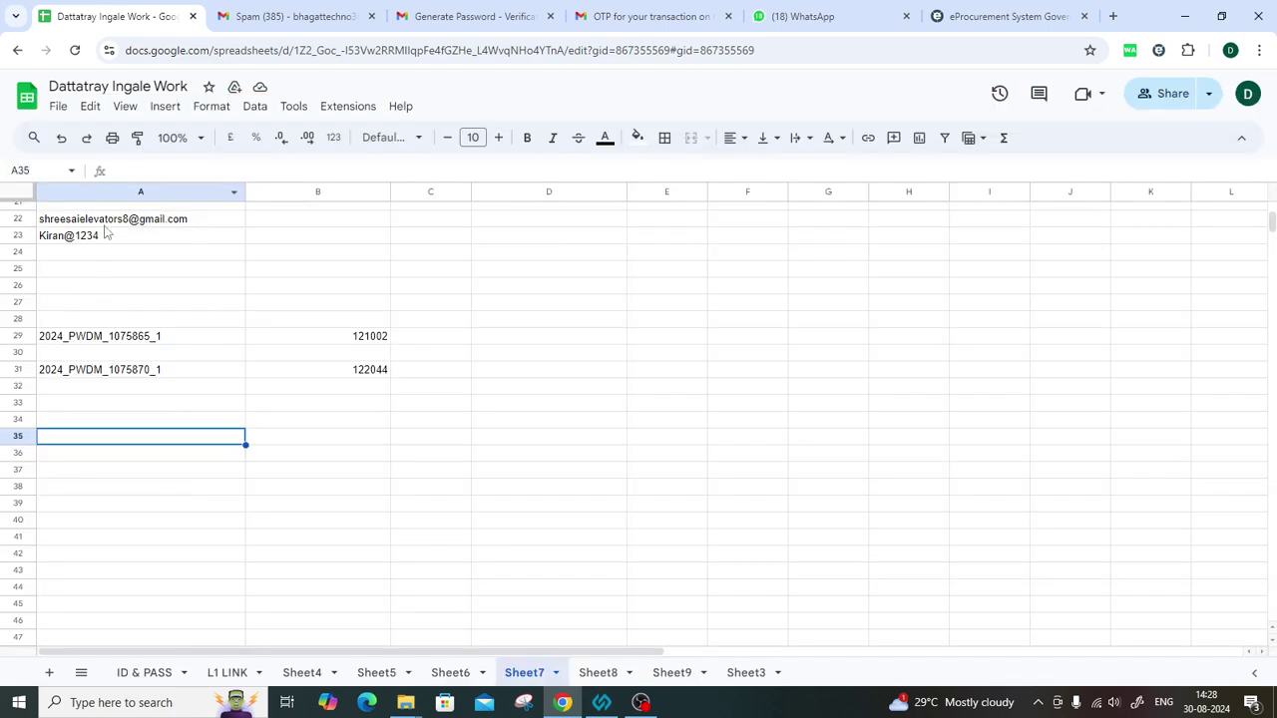
Copy the login ID from cell A22 into the portal's Login ID field.
{"action": "left_click", "coordinate": [108, 223]}
{"action": "key", "text": "ctrl+c"}
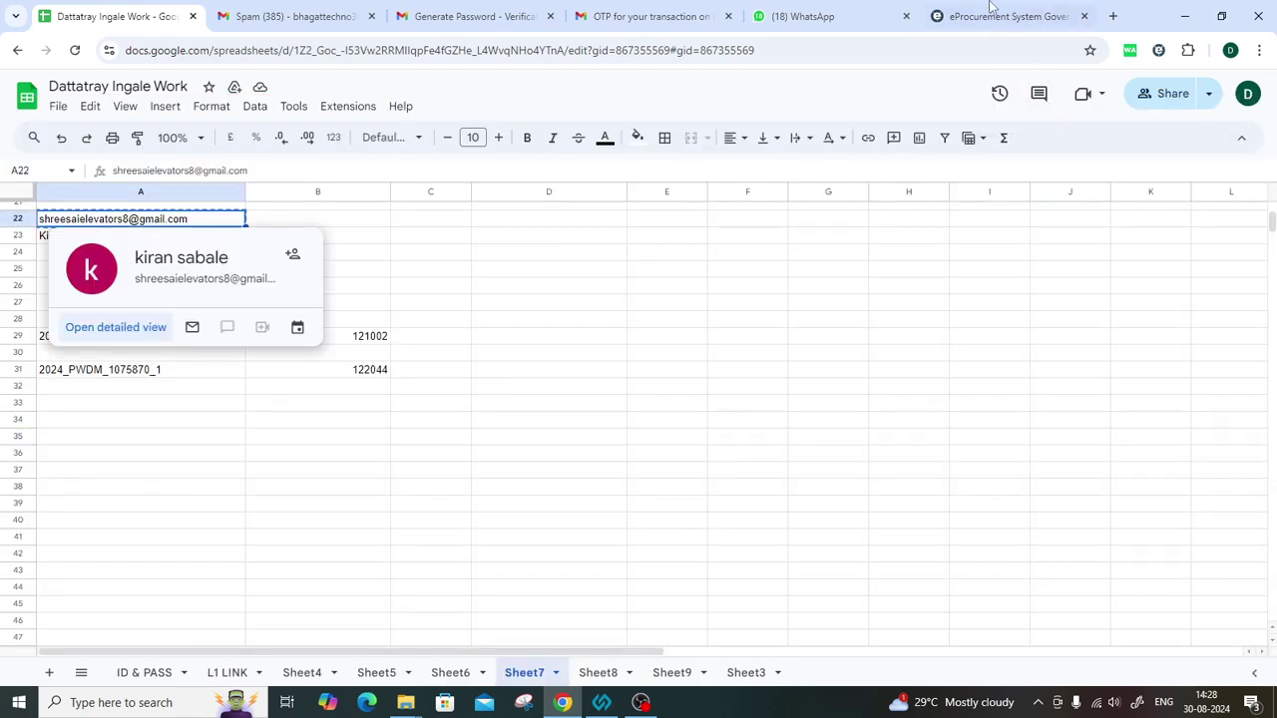
{"action": "left_click", "coordinate": [993, 8]}
{"action": "key", "text": "ctrl+v"}
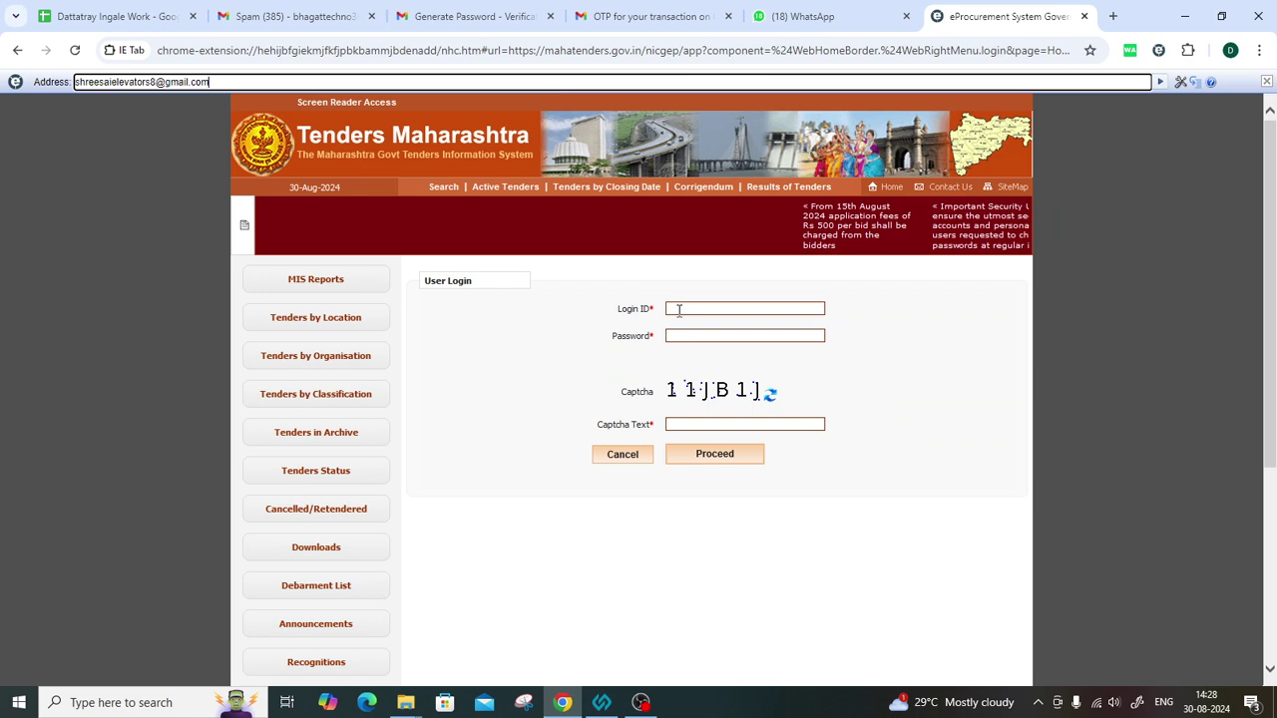
{"action": "left_click", "coordinate": [678, 311]}
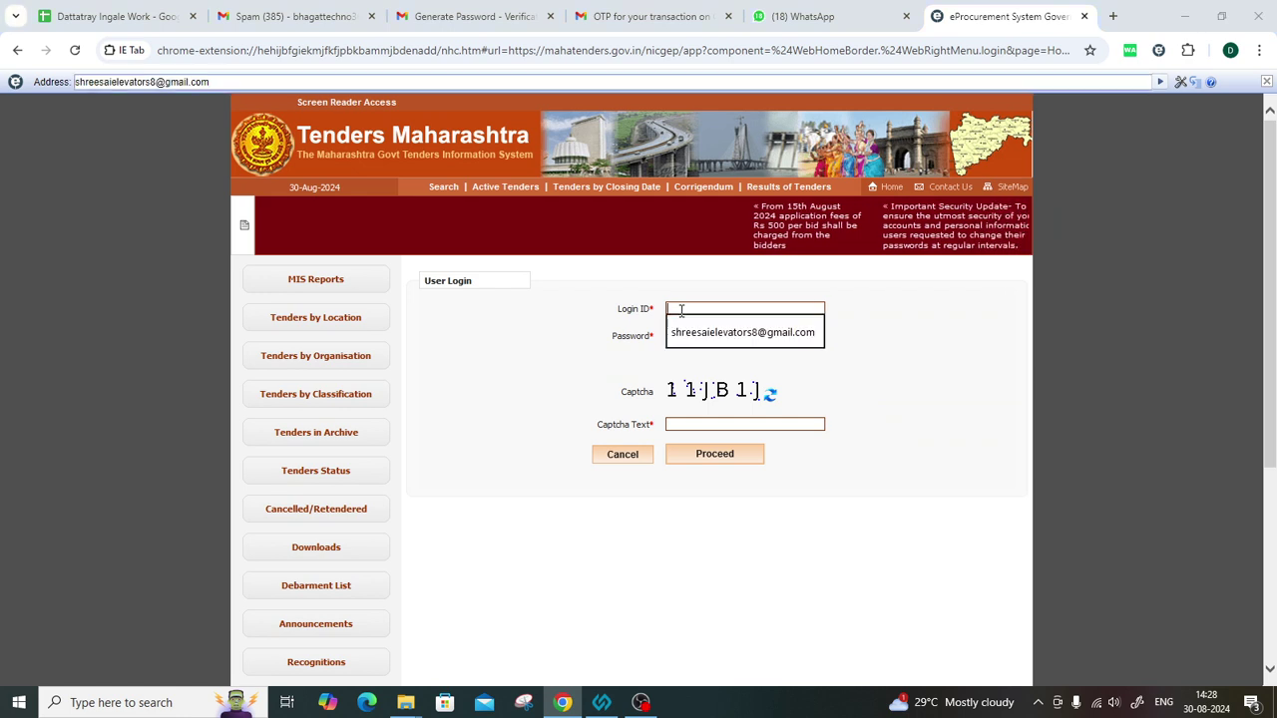
{"action": "left_click", "coordinate": [963, 403]}
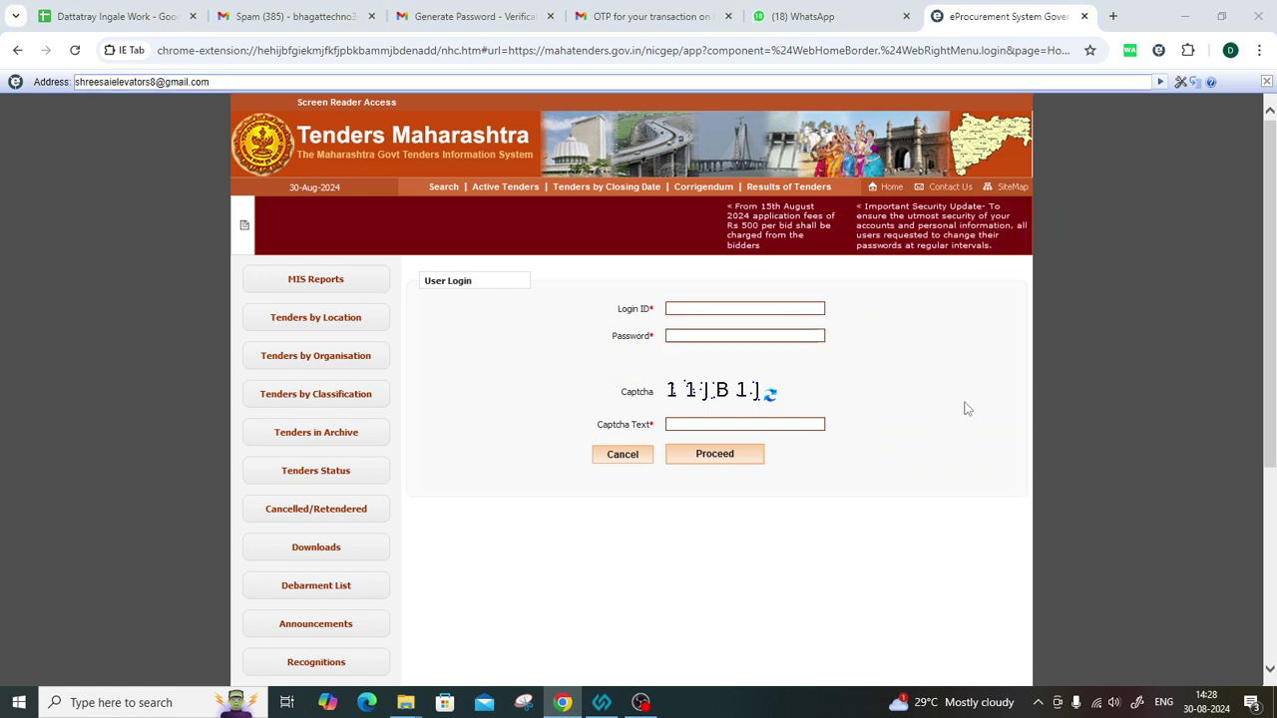
{"action": "left_click", "coordinate": [738, 307]}
{"action": "key", "text": "ctrl+v"}
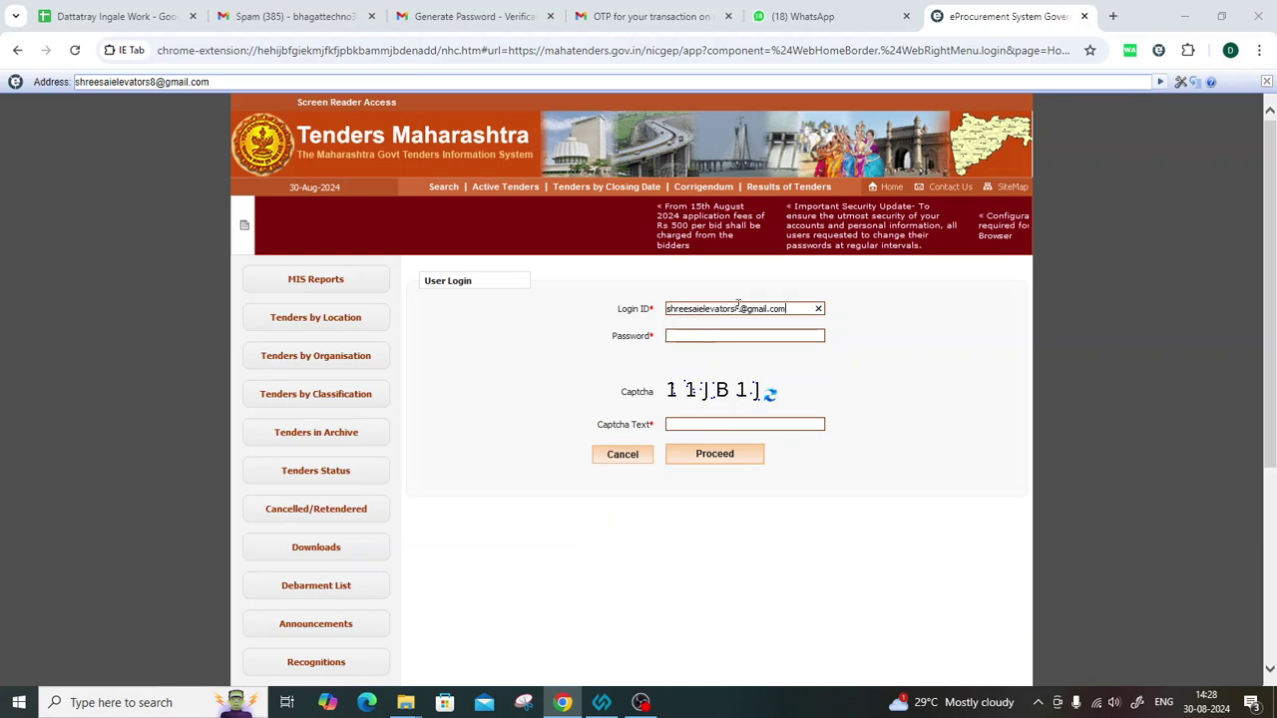
Paste the password from cell A23, enter the captcha text and submit the login form.
{"action": "left_click", "coordinate": [112, 16]}
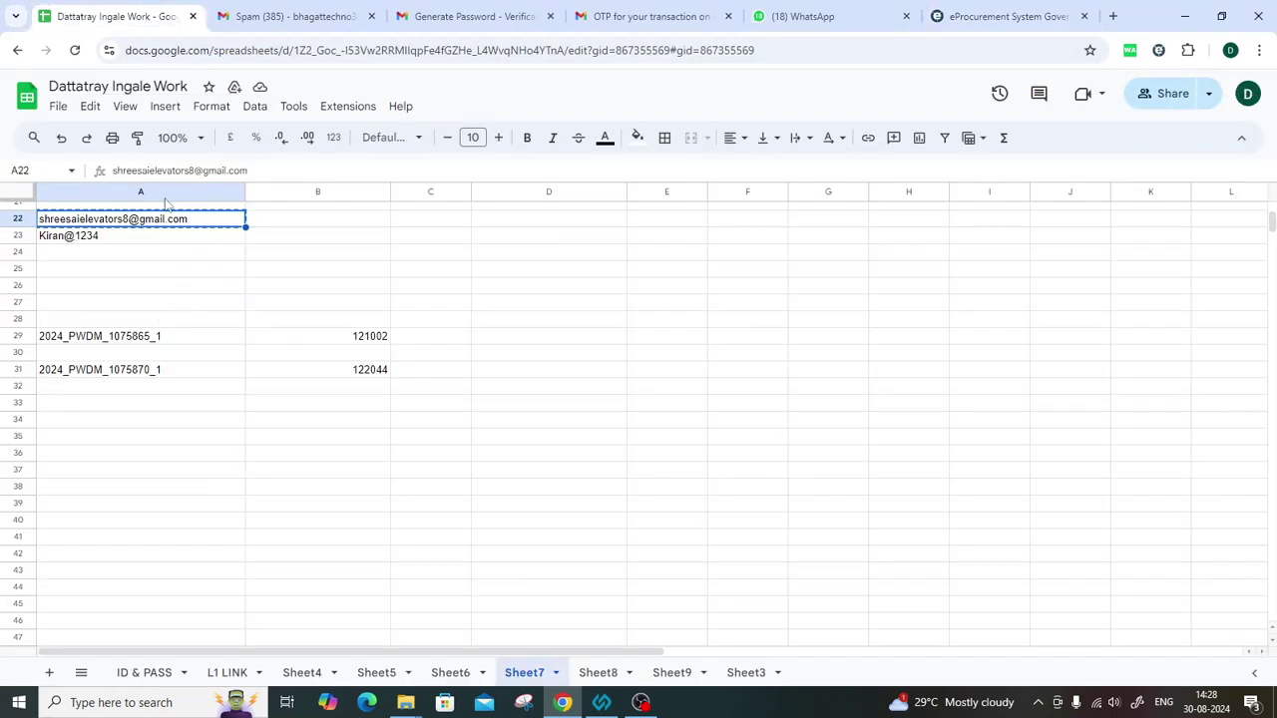
{"action": "left_click", "coordinate": [136, 239]}
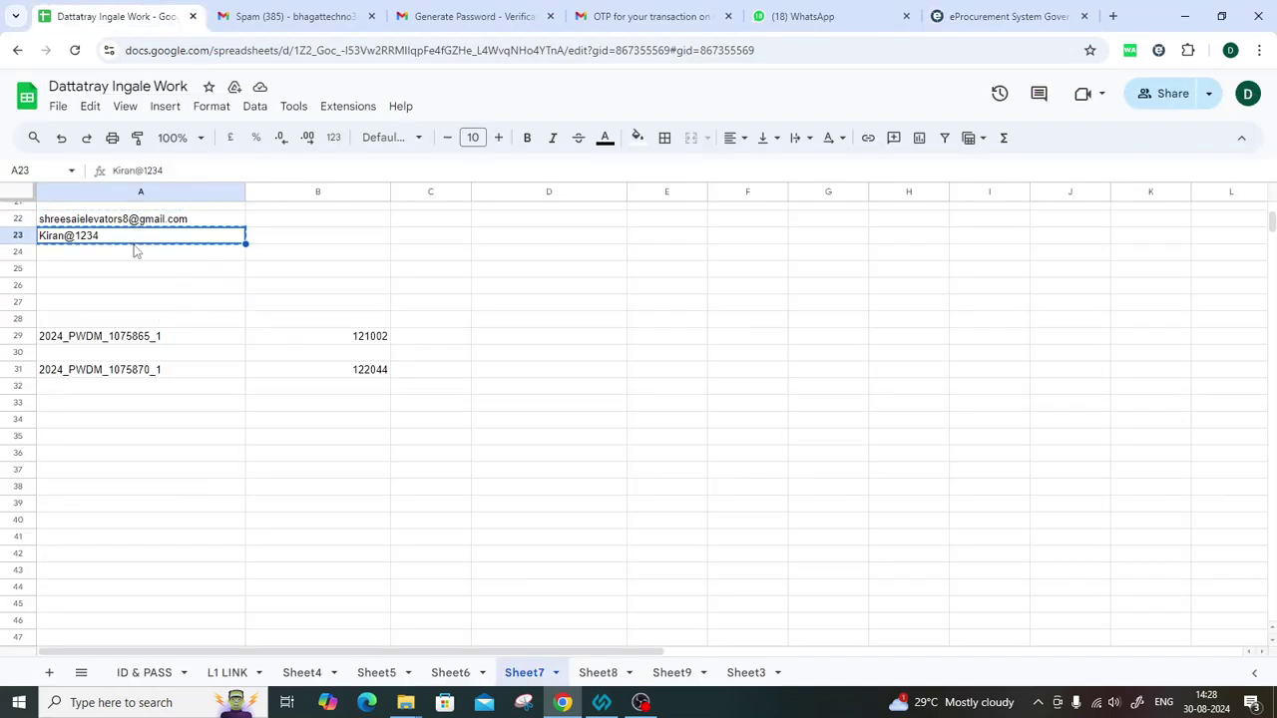
{"action": "left_click", "coordinate": [1008, 16]}
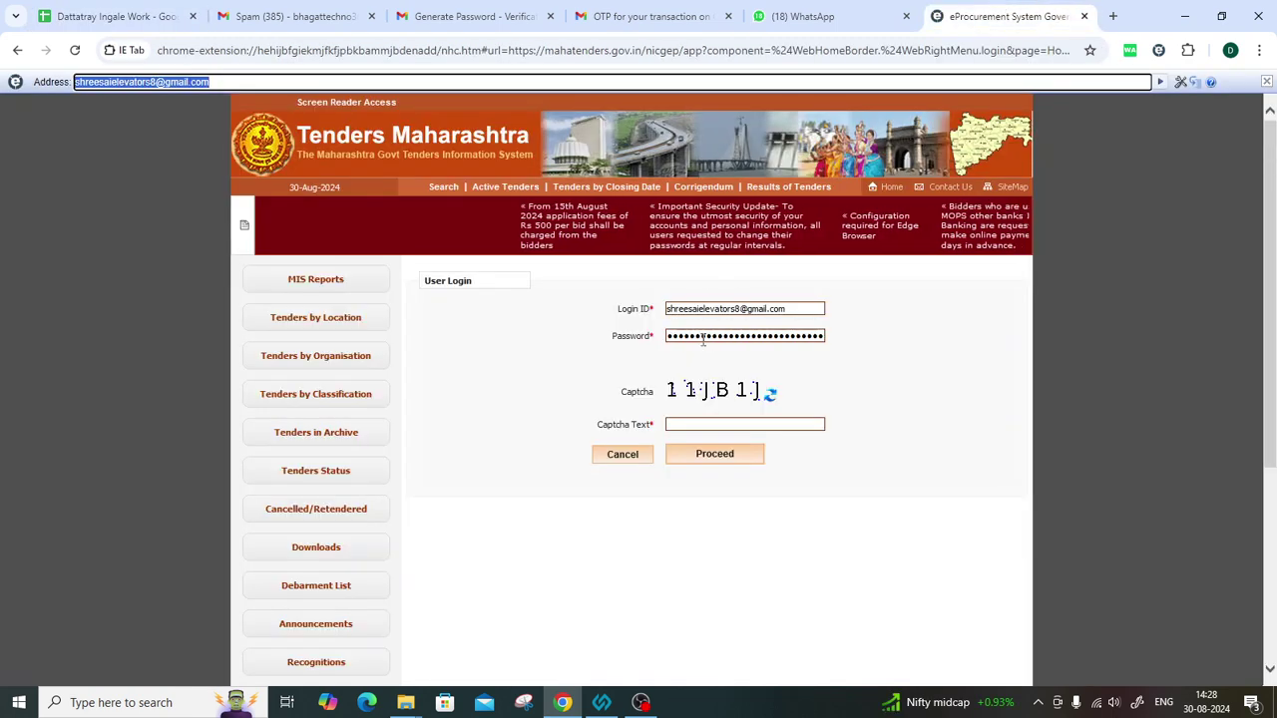
{"action": "double_click", "coordinate": [703, 337]}
{"action": "key", "text": "ctrl+v"}
{"action": "left_click", "coordinate": [700, 424]}
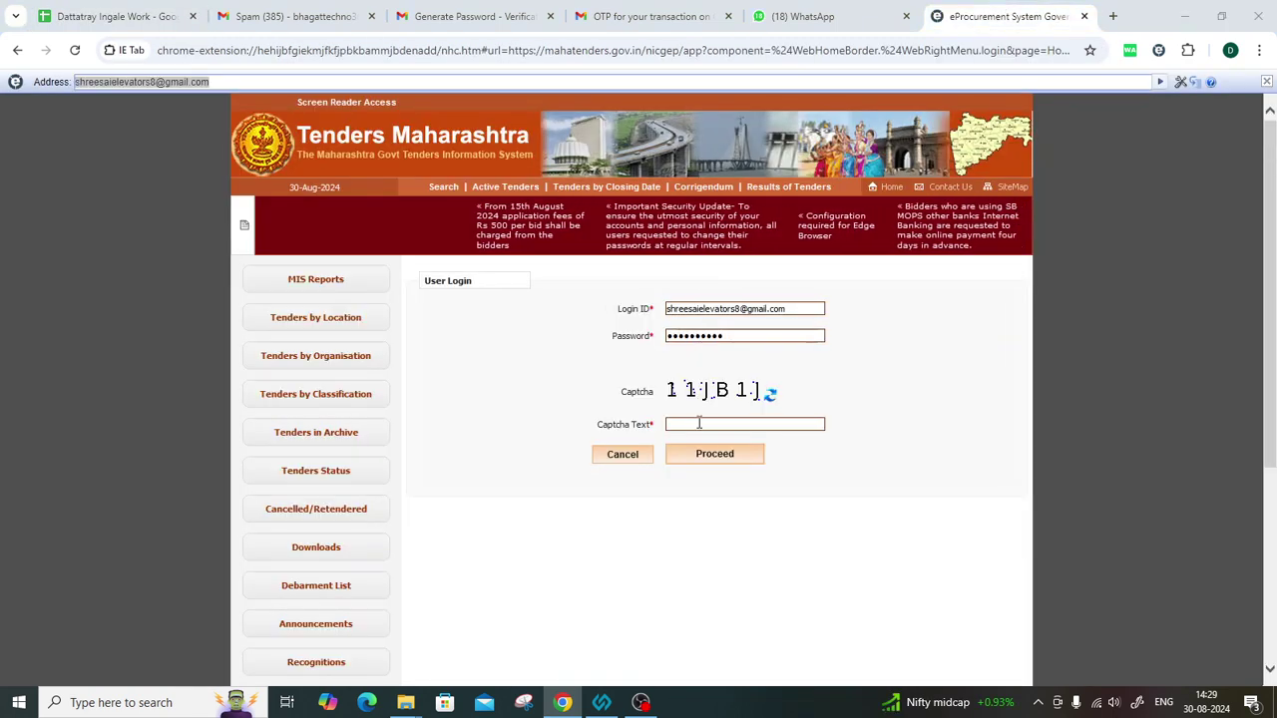
{"action": "type", "text": "11"}
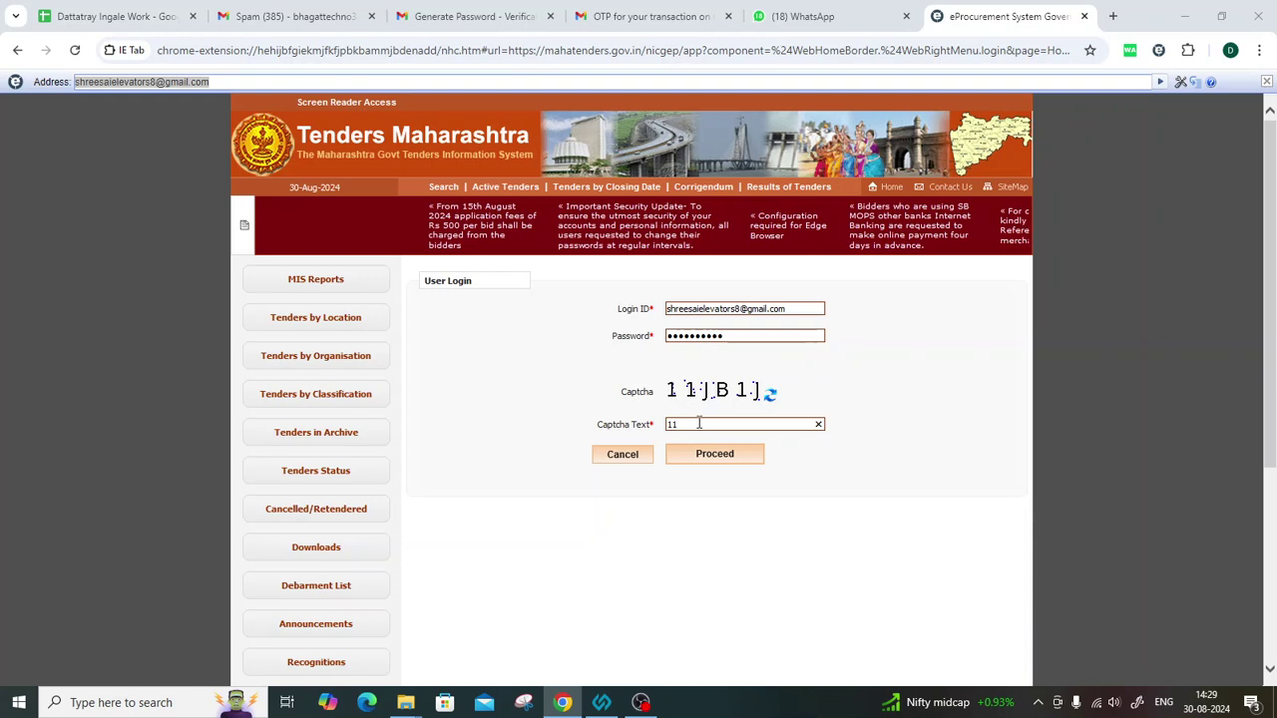
{"action": "type", "text": "JB"}
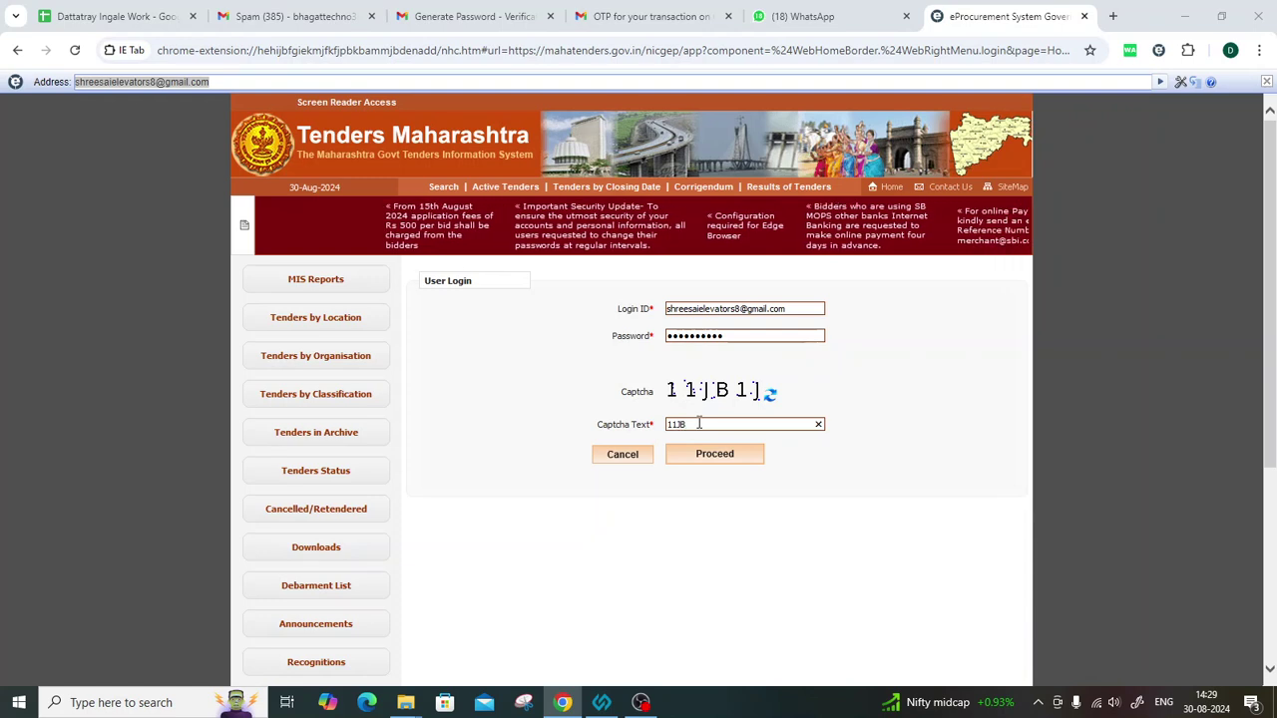
{"action": "type", "text": "1J"}
{"action": "left_click", "coordinate": [733, 454]}
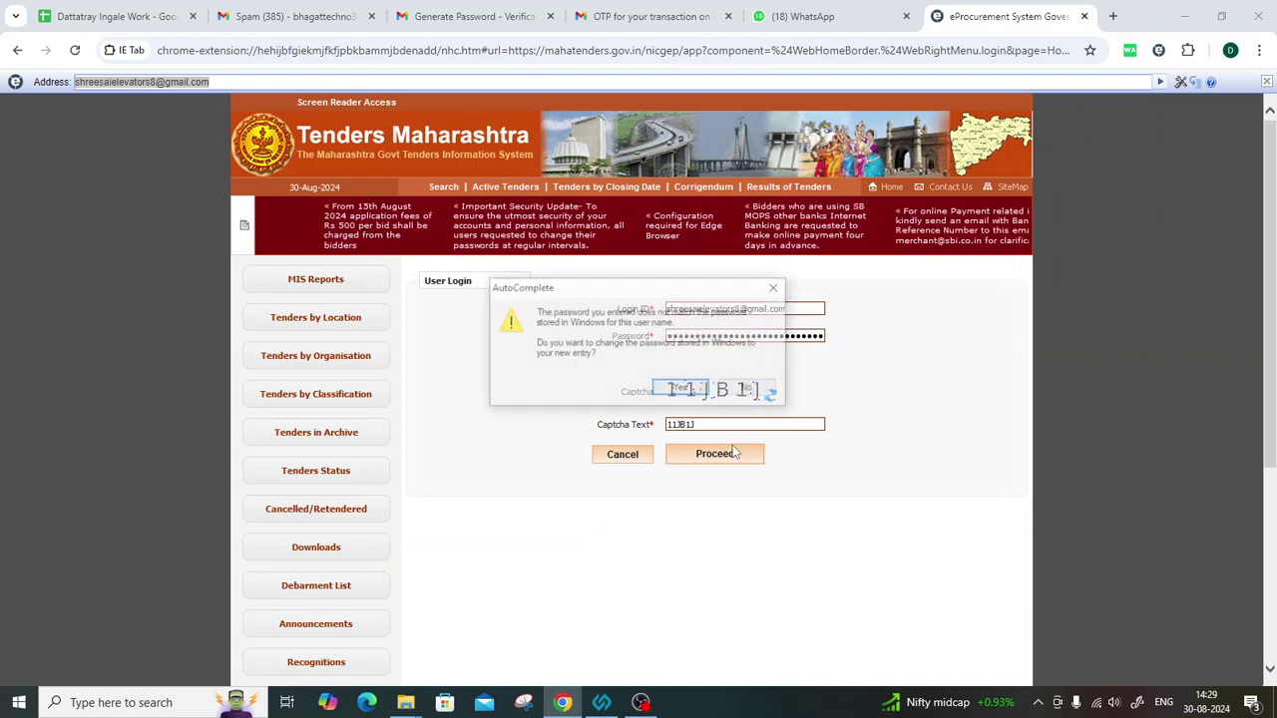
Accept the stored-password update and run the eProcurement Java applet to reach certificate authentication.
{"action": "left_click", "coordinate": [681, 388]}
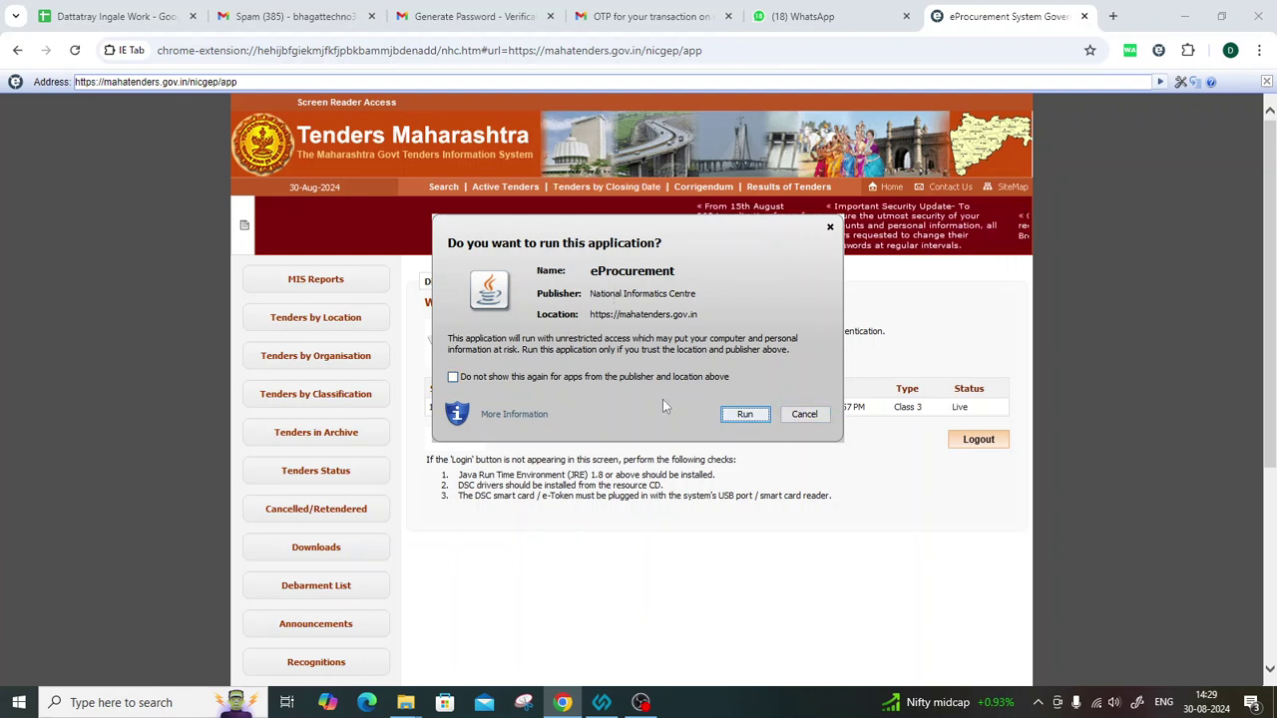
{"action": "left_click_drag", "start_coordinate": [441, 247], "coordinate": [427, 221]}
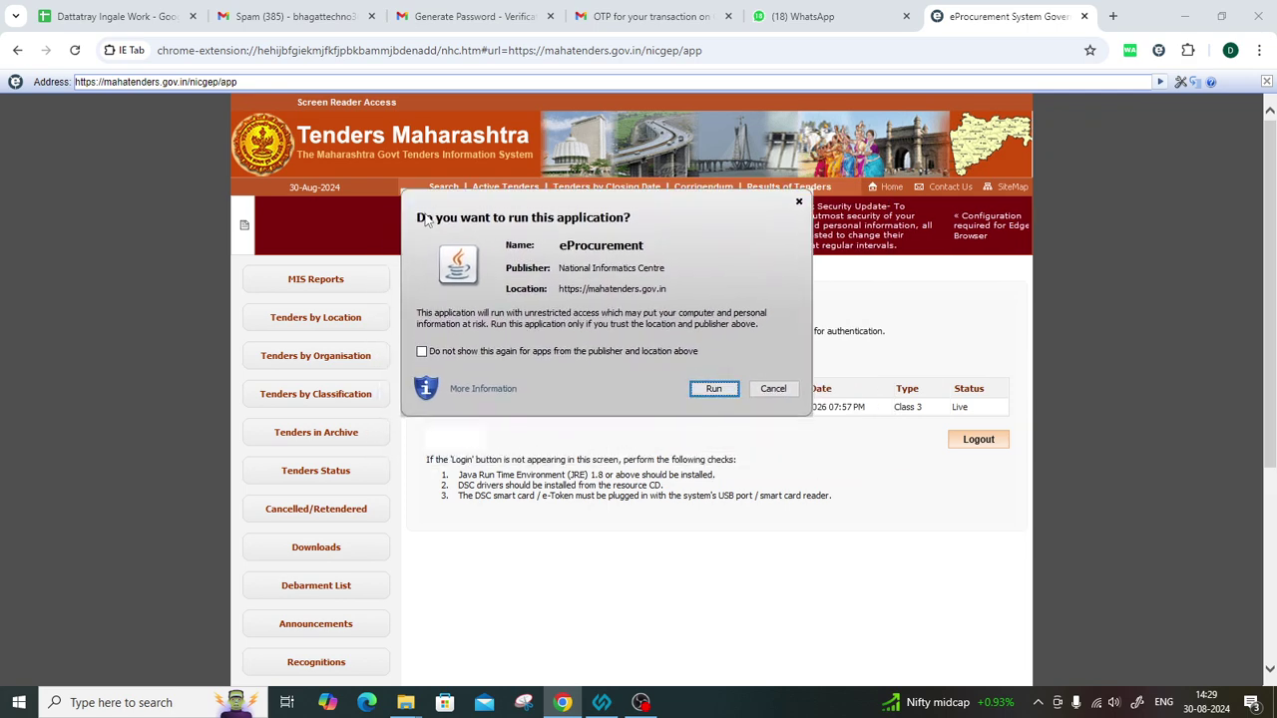
{"action": "left_click", "coordinate": [714, 389]}
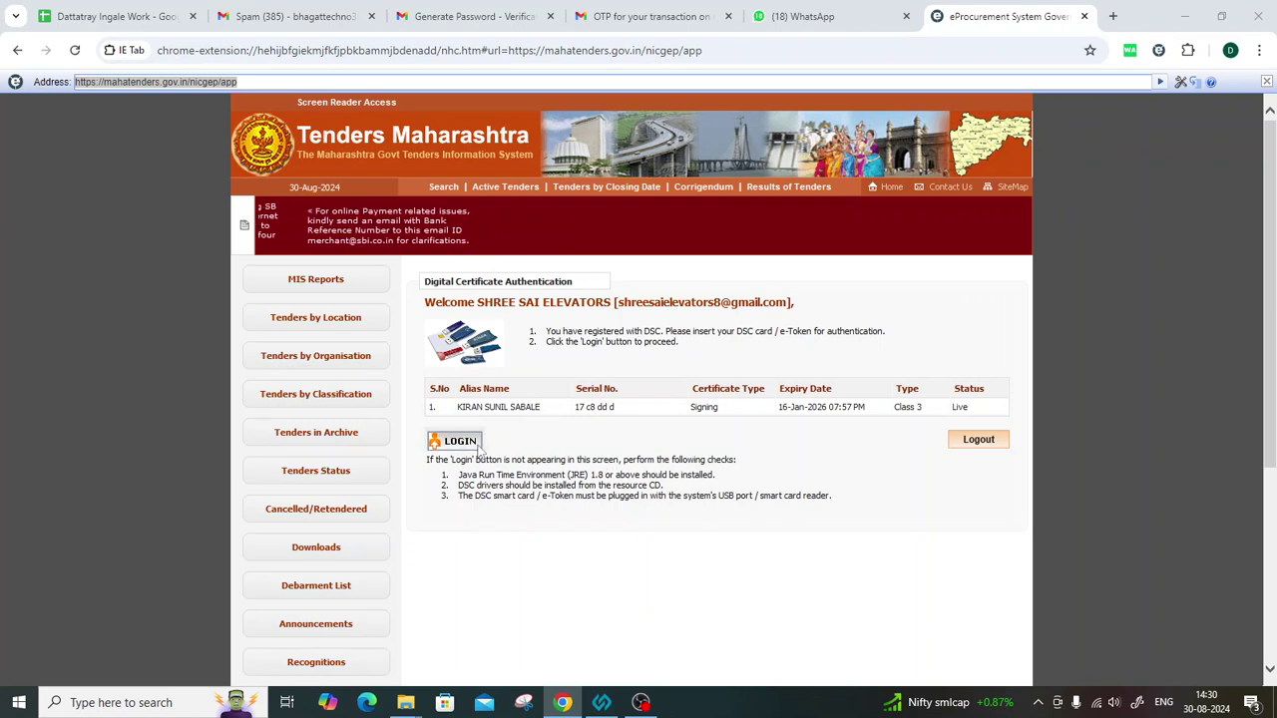
Log in with the Class 3 signing certificate, verifying the token PIN, to reach the Dashboard.
{"action": "left_click", "coordinate": [455, 442]}
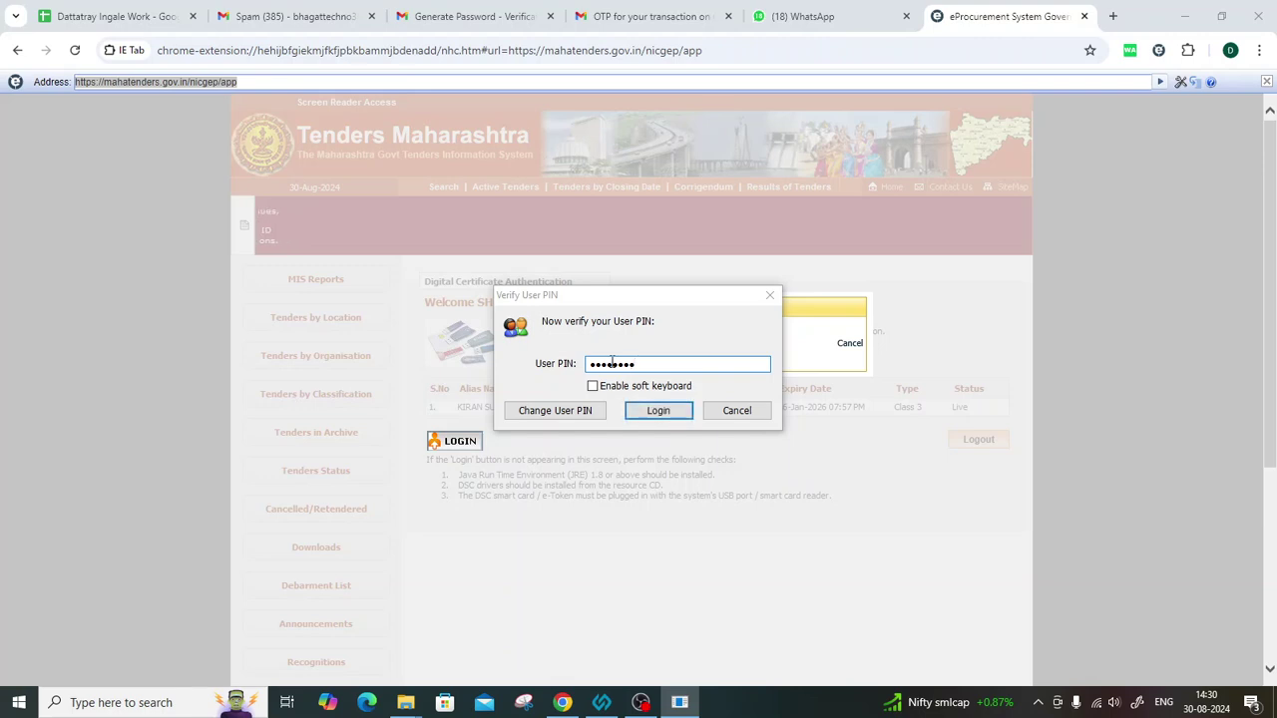
{"action": "left_click", "coordinate": [660, 411]}
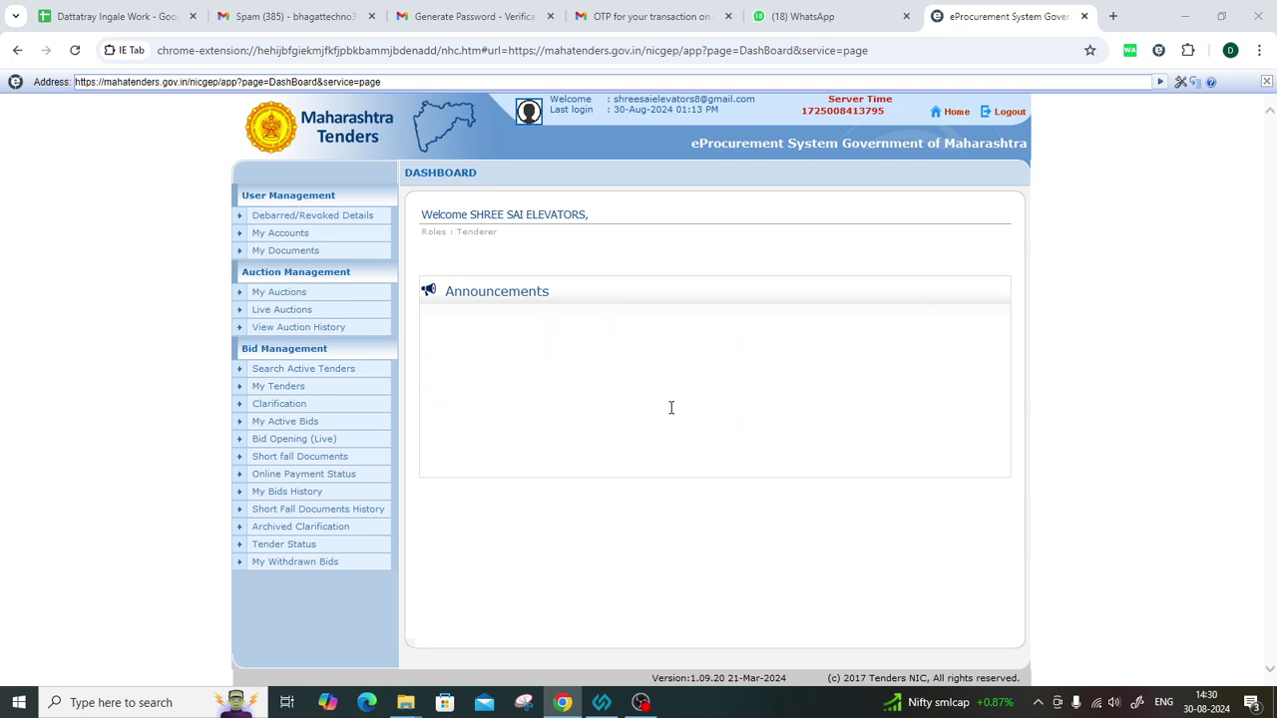
Open the View Tender Details page for 2024_PWDM_1075870_1 from My Tenders.
{"action": "left_click", "coordinate": [297, 368]}
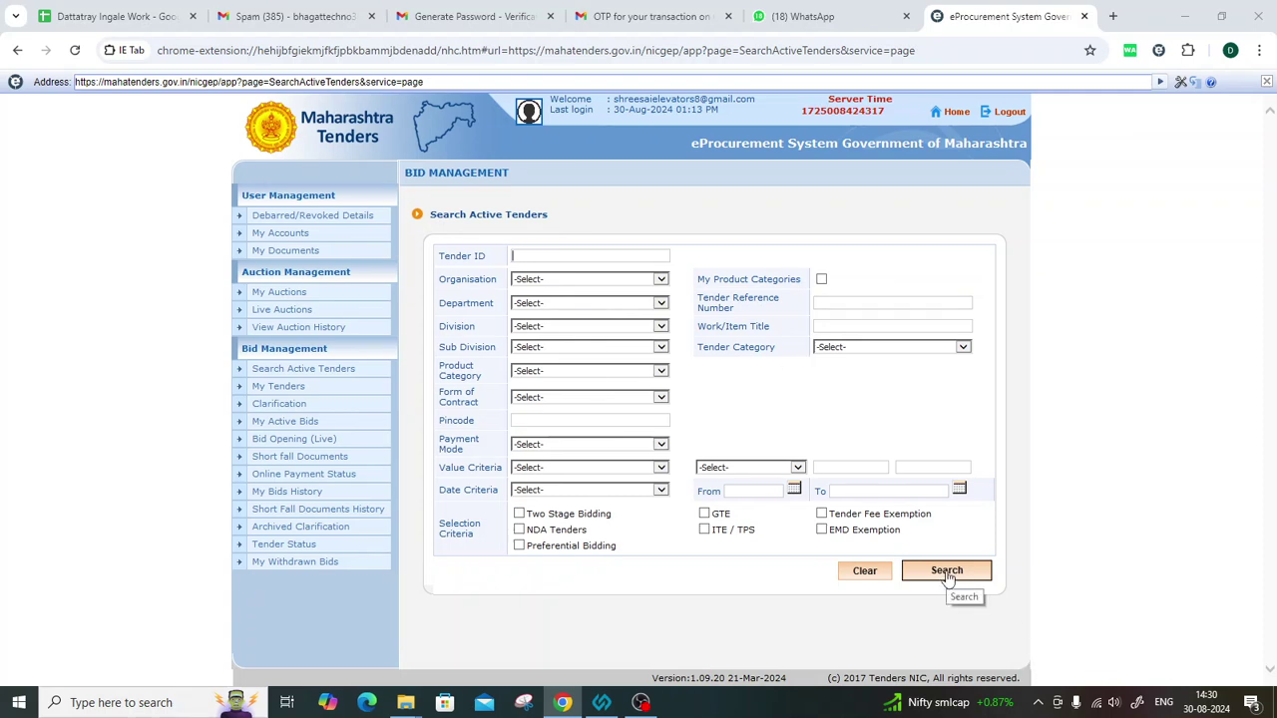
{"action": "left_click", "coordinate": [274, 386]}
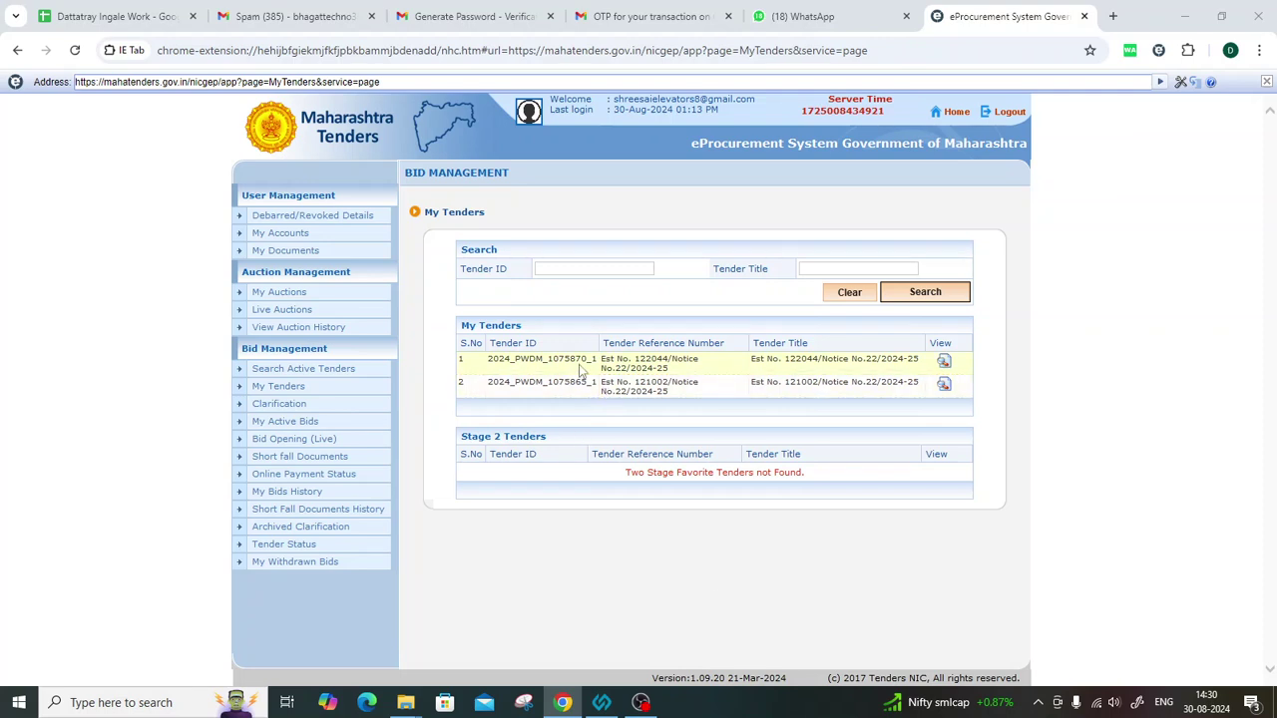
{"action": "left_click_drag", "start_coordinate": [548, 359], "coordinate": [650, 364]}
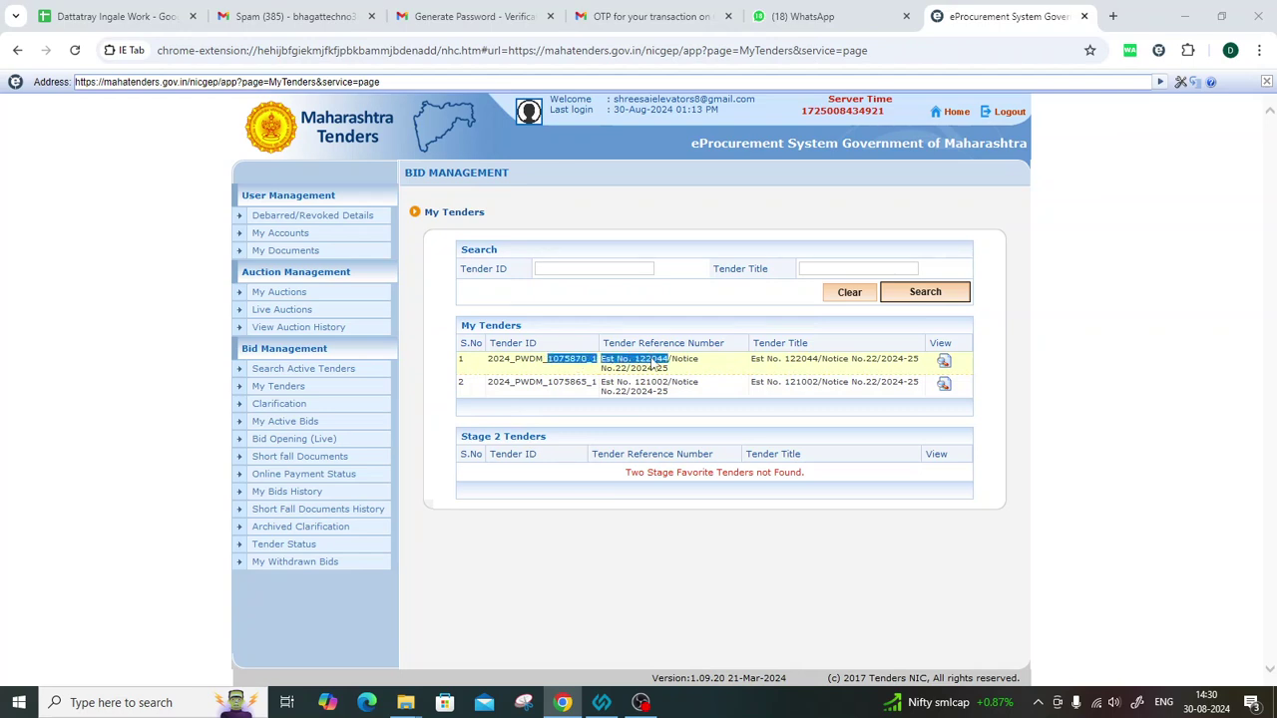
{"action": "left_click", "coordinate": [996, 368]}
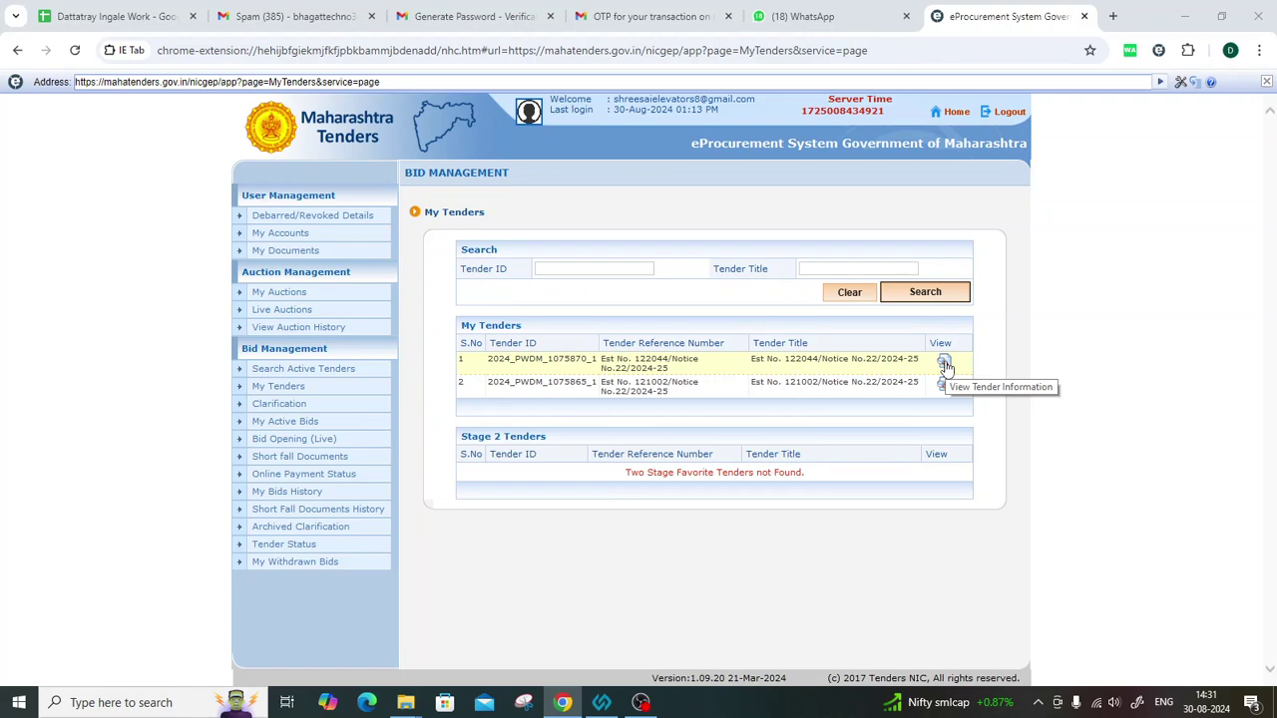
{"action": "left_click", "coordinate": [945, 365]}
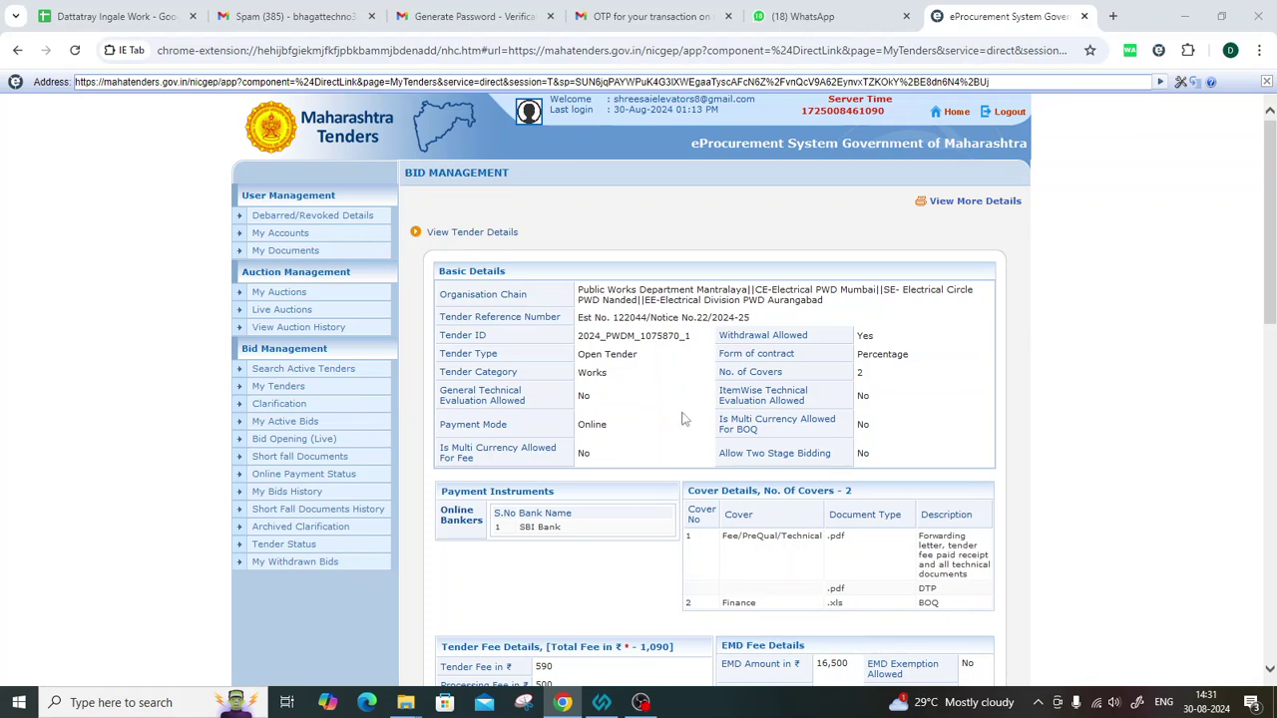
{"action": "scroll", "coordinate": [684, 419], "scroll_direction": "down", "scroll_amount": 1}
{"action": "left_click_drag", "start_coordinate": [578, 200], "coordinate": [696, 201]}
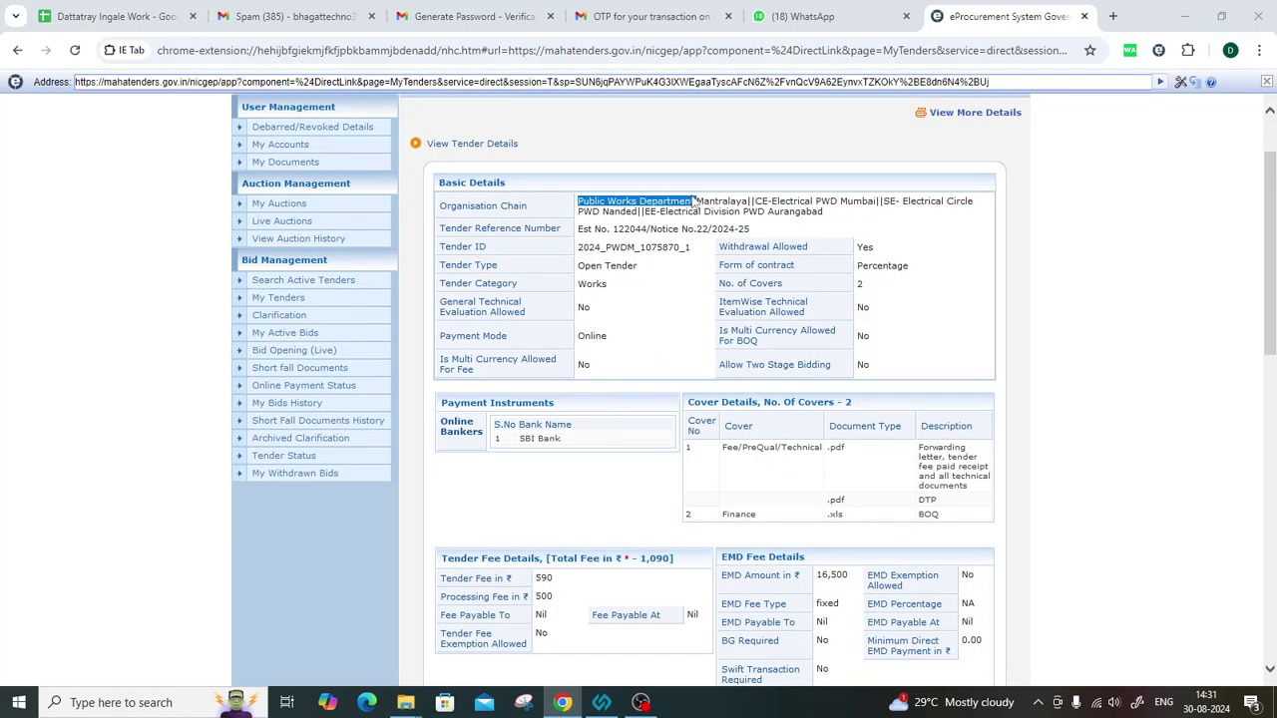
{"action": "left_click_drag", "start_coordinate": [816, 201], "coordinate": [873, 201]}
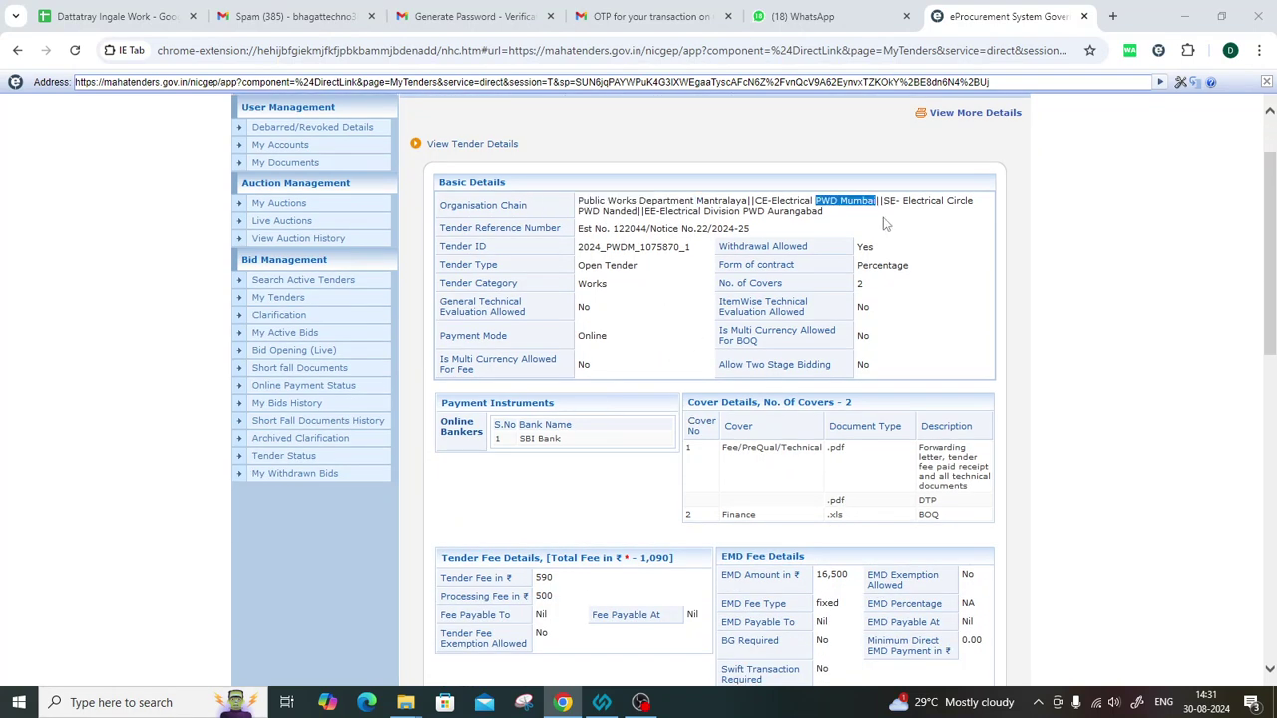
{"action": "left_click", "coordinate": [840, 203]}
{"action": "left_click_drag", "start_coordinate": [439, 205], "coordinate": [527, 210]}
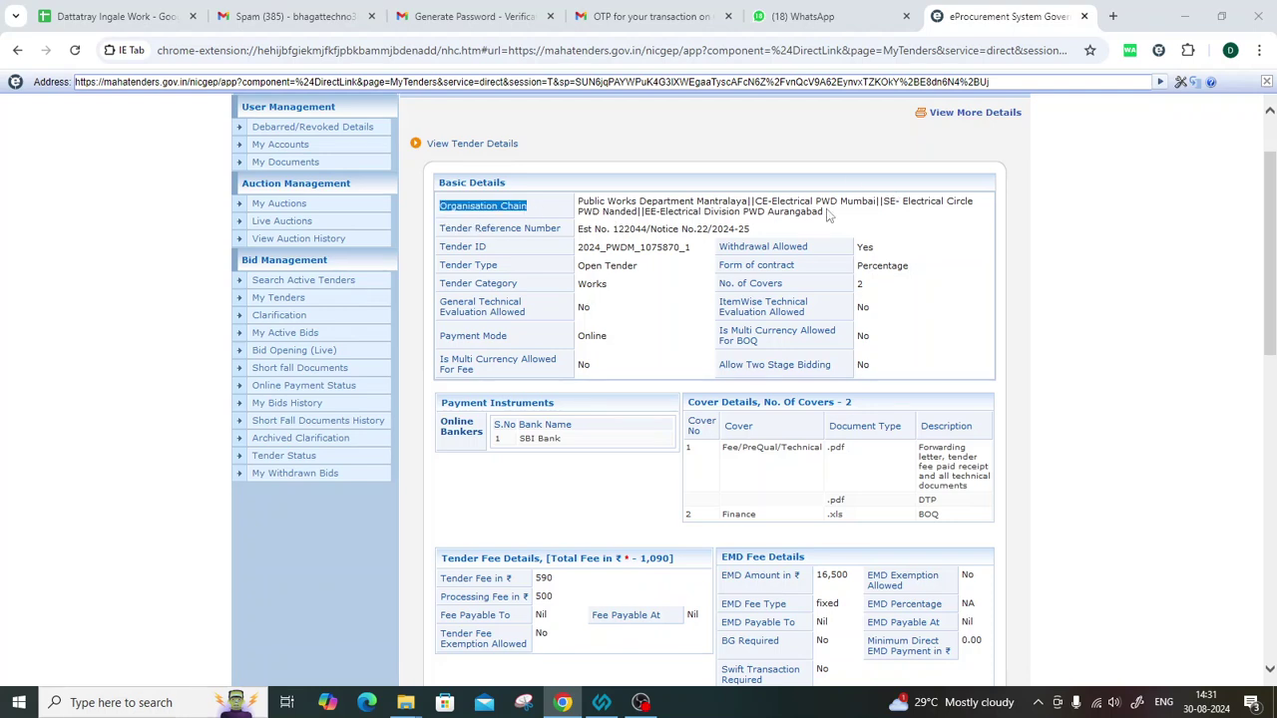
{"action": "left_click_drag", "start_coordinate": [594, 229], "coordinate": [576, 248]}
{"action": "left_click", "coordinate": [576, 252]}
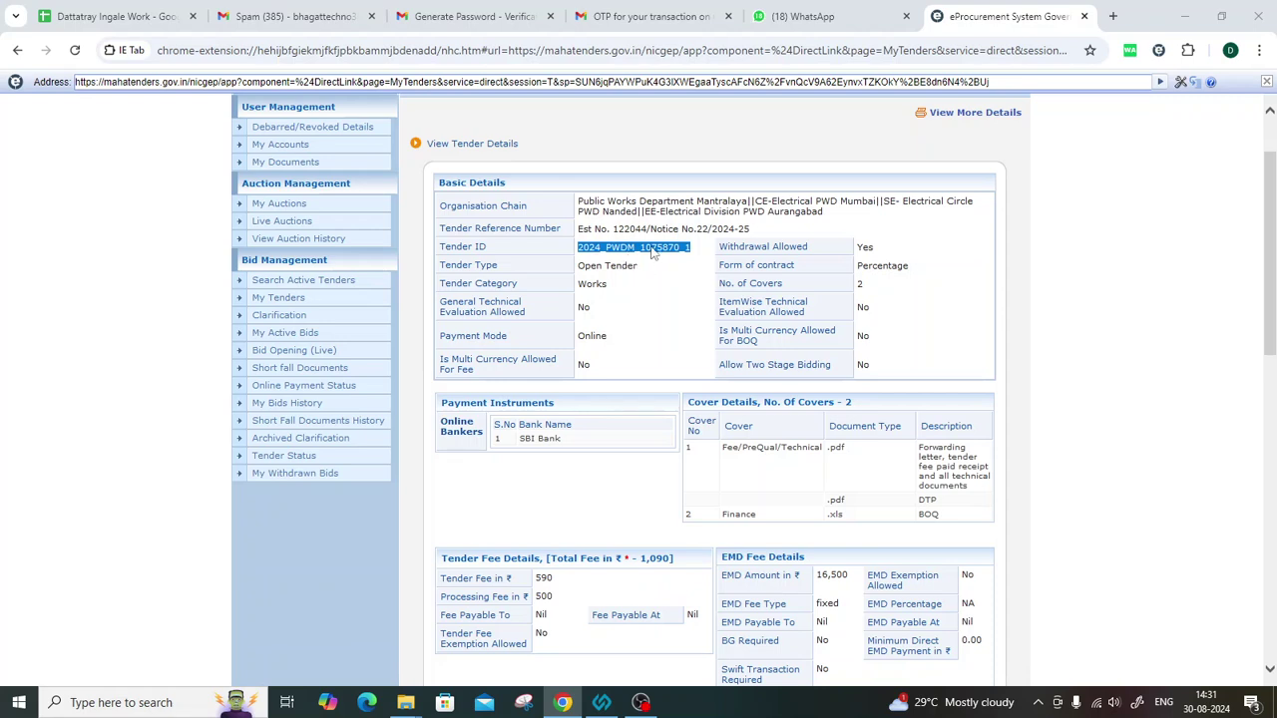
{"action": "left_click_drag", "start_coordinate": [578, 265], "coordinate": [643, 267]}
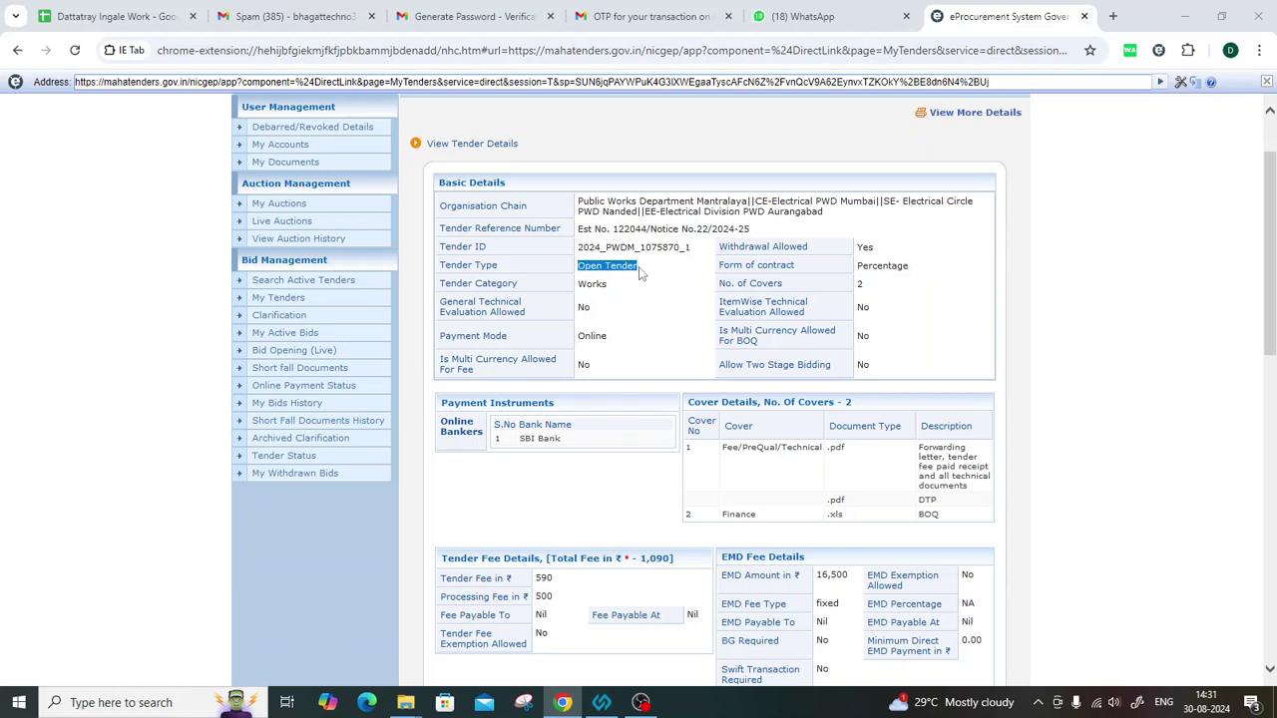
{"action": "left_click_drag", "start_coordinate": [441, 285], "coordinate": [634, 290]}
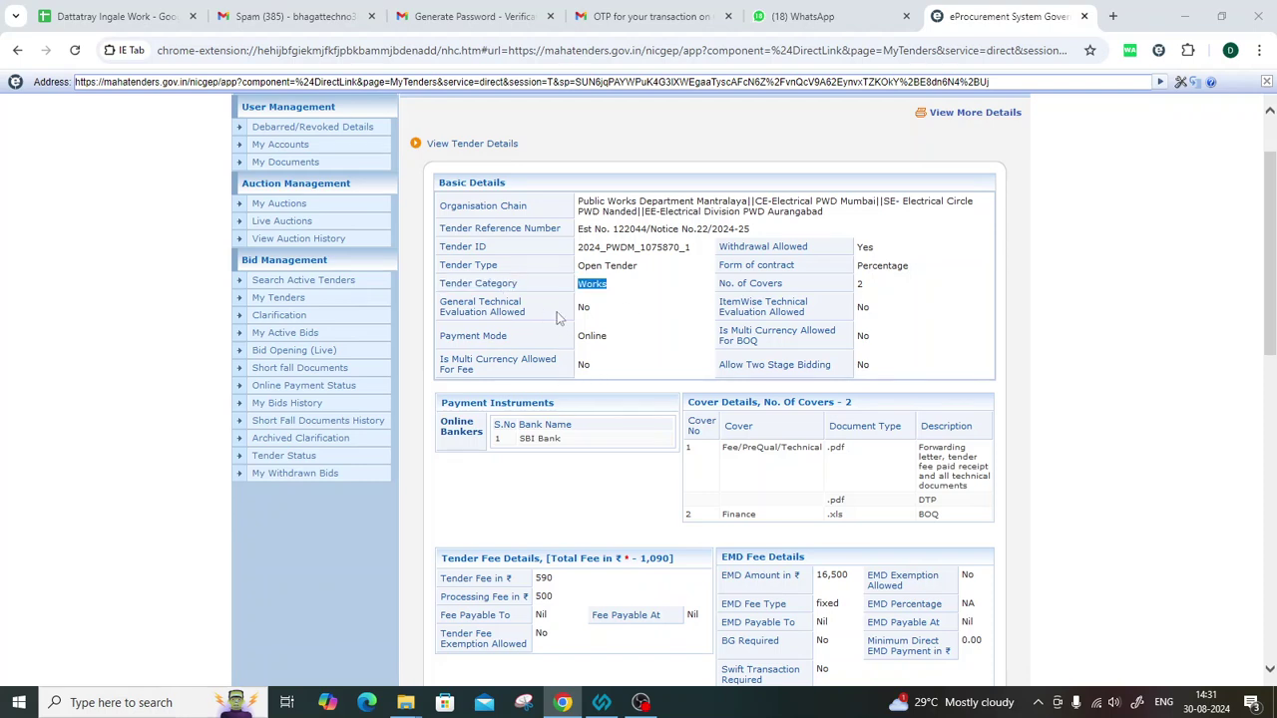
{"action": "left_click_drag", "start_coordinate": [586, 338], "coordinate": [610, 337]}
{"action": "left_click_drag", "start_coordinate": [720, 266], "coordinate": [910, 276]}
{"action": "scroll", "coordinate": [742, 429], "scroll_direction": "down", "scroll_amount": 2}
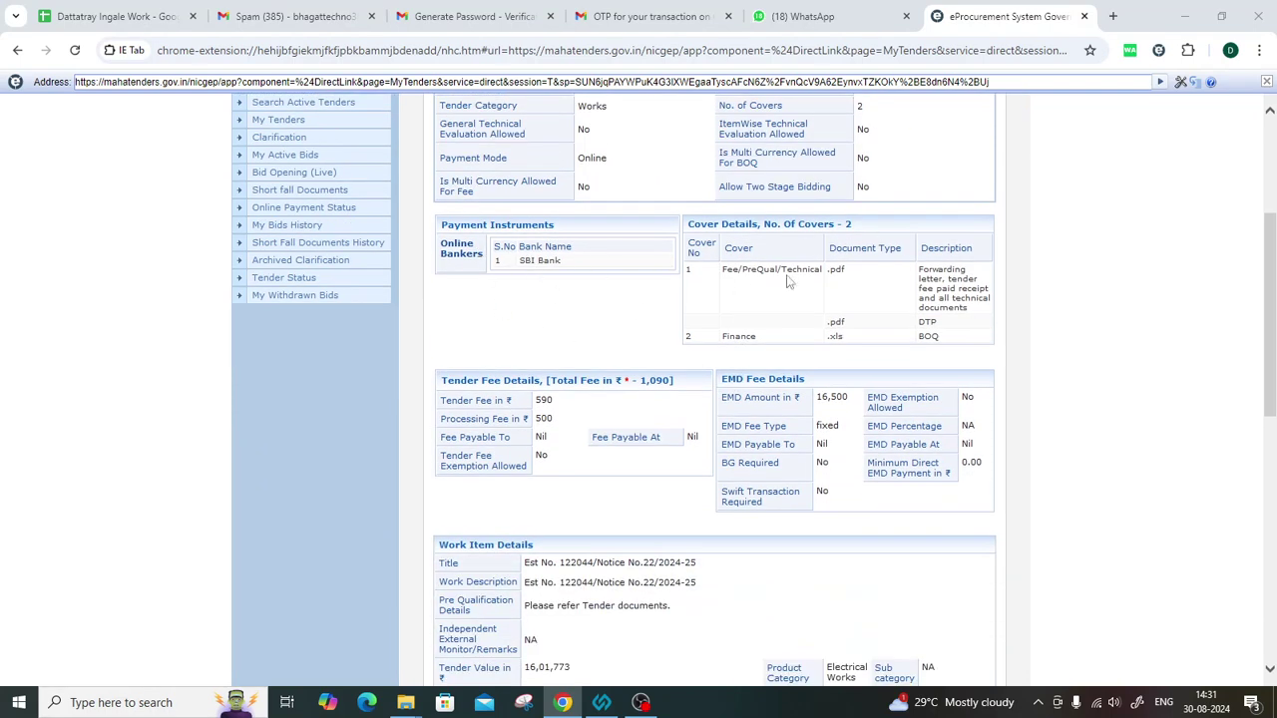
{"action": "left_click_drag", "start_coordinate": [687, 231], "coordinate": [834, 230]}
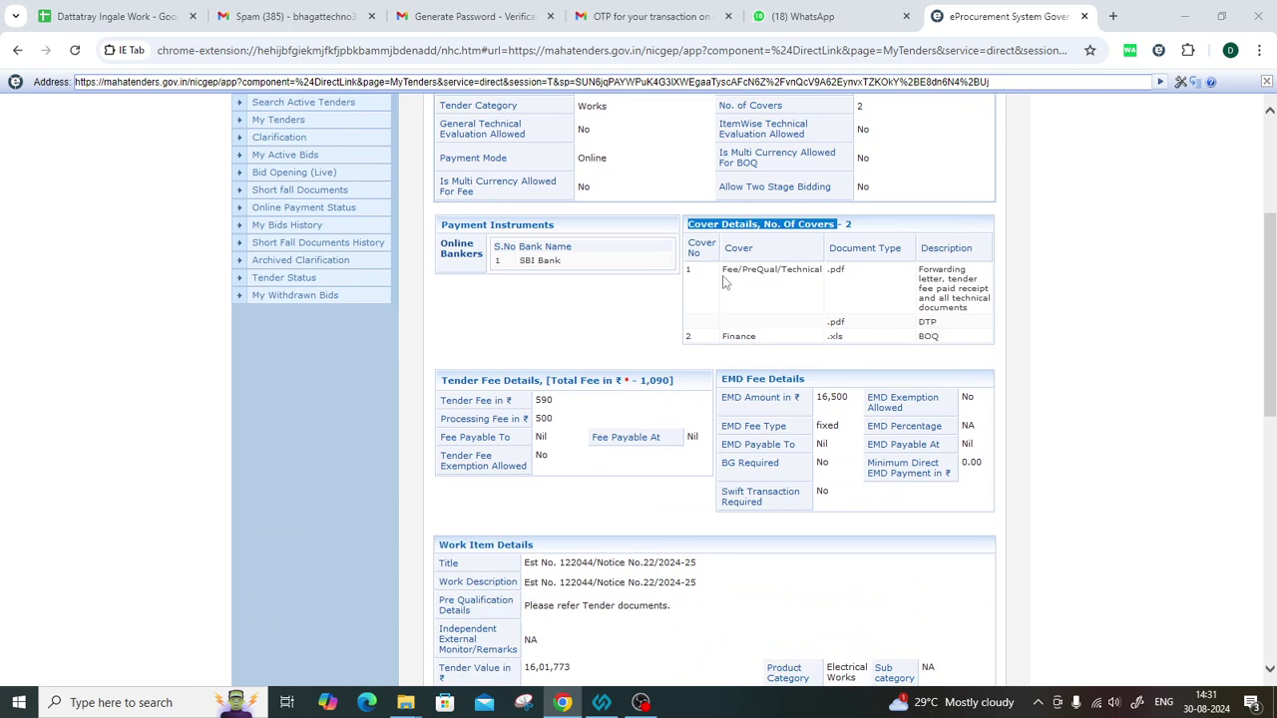
{"action": "left_click_drag", "start_coordinate": [725, 284], "coordinate": [818, 273]}
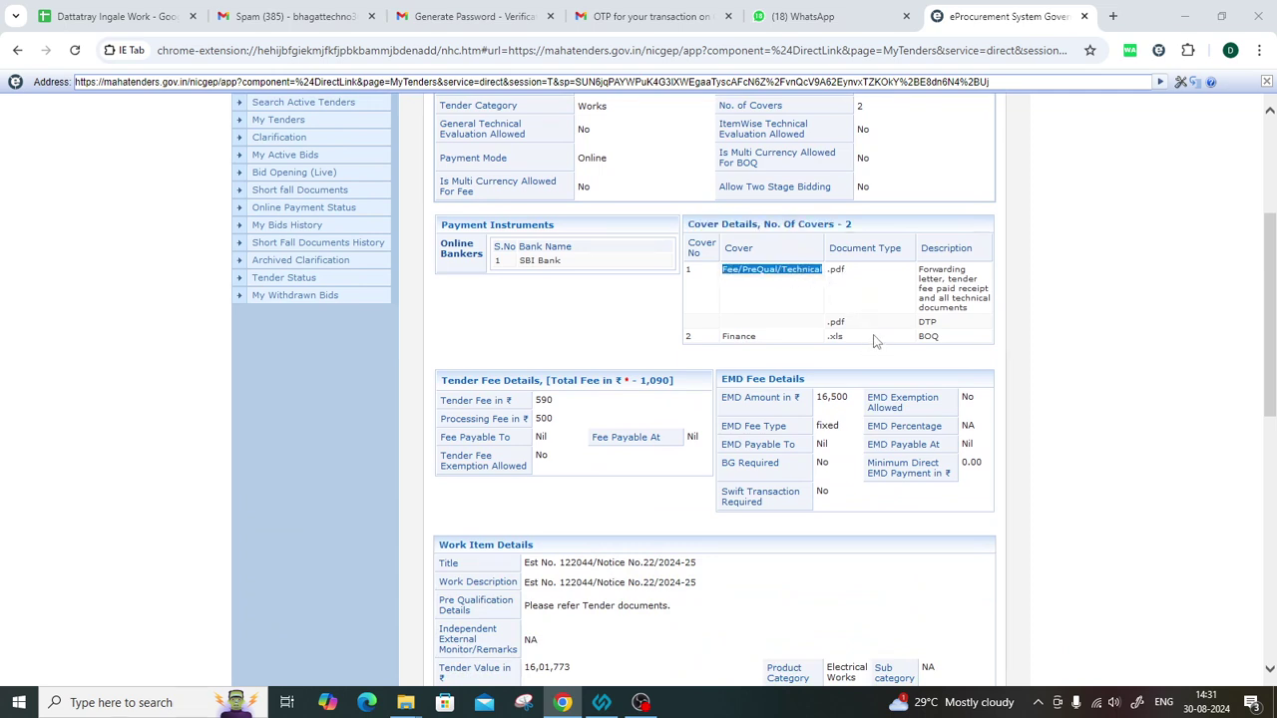
{"action": "left_click_drag", "start_coordinate": [722, 336], "coordinate": [804, 342]}
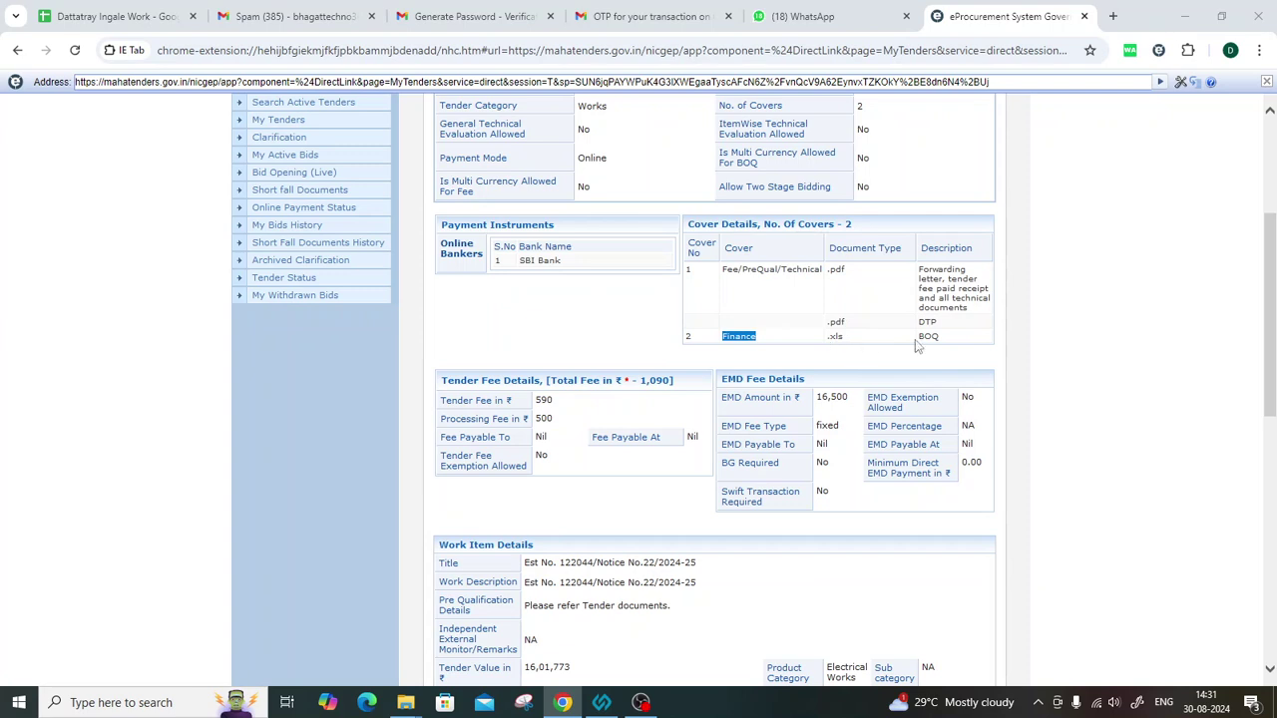
{"action": "left_click_drag", "start_coordinate": [915, 340], "coordinate": [955, 342]}
{"action": "left_click_drag", "start_coordinate": [827, 268], "coordinate": [851, 275]}
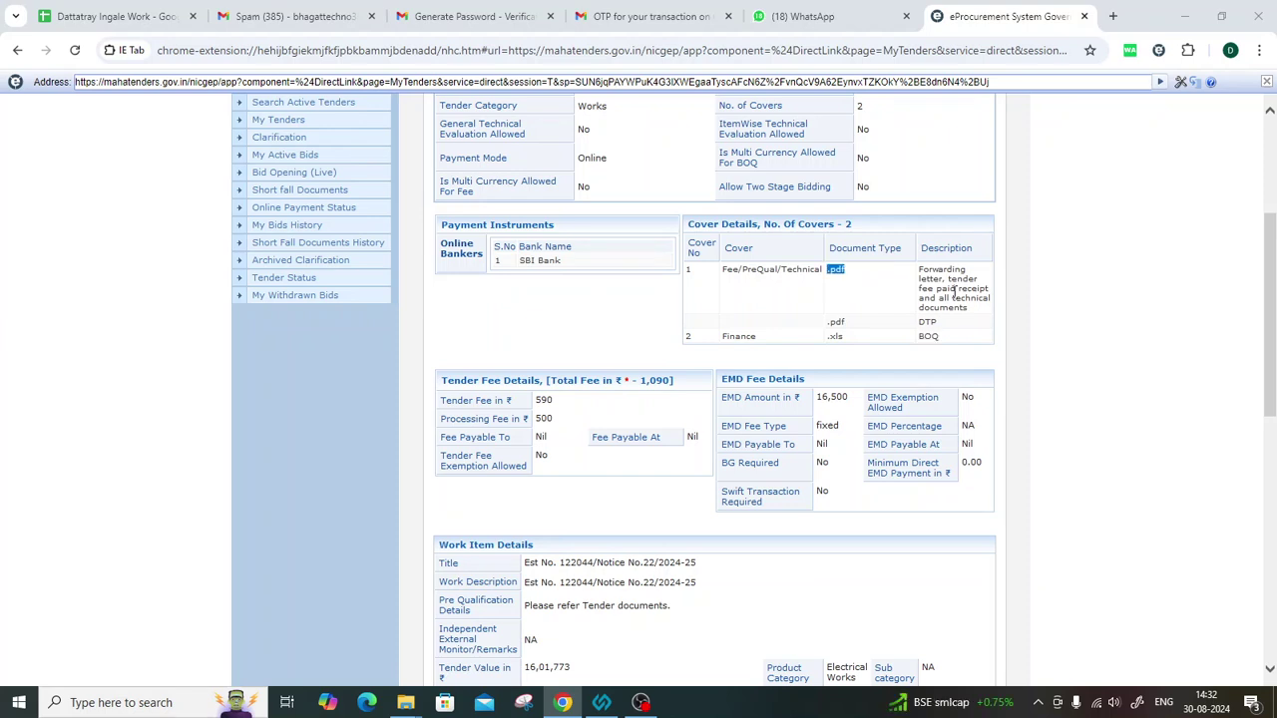
{"action": "left_click_drag", "start_coordinate": [917, 269], "coordinate": [963, 315]}
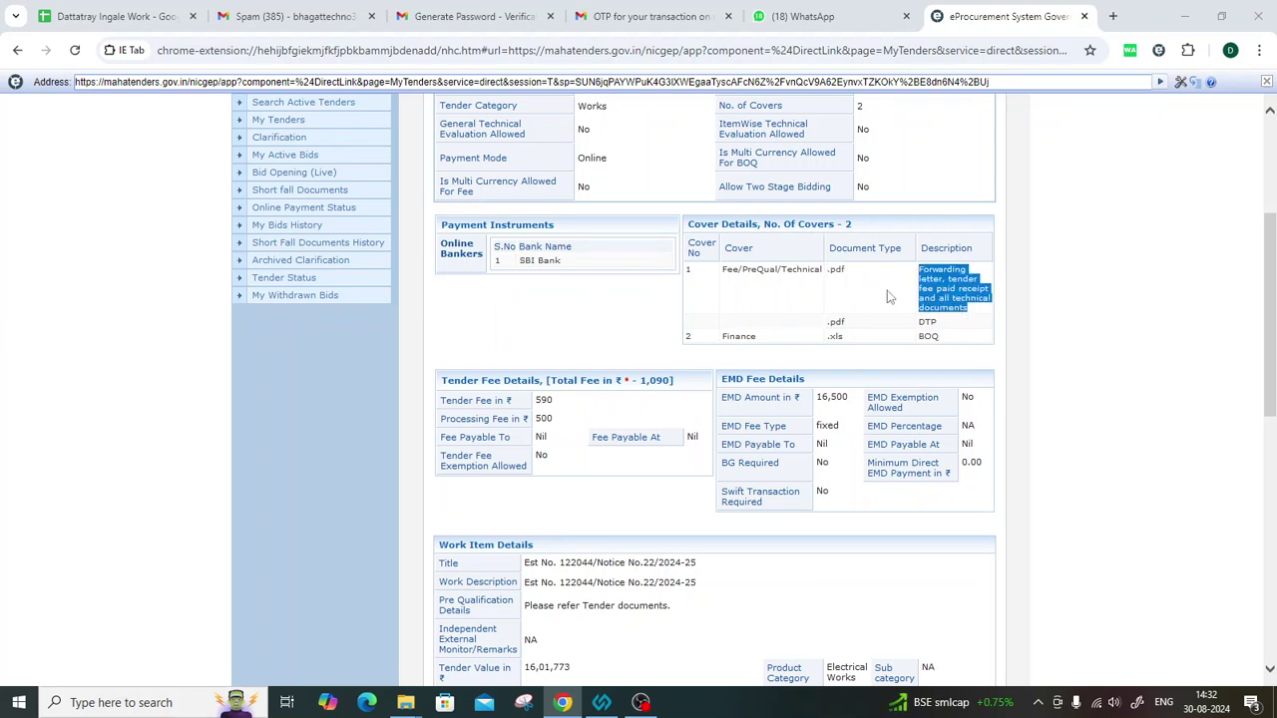
{"action": "left_click_drag", "start_coordinate": [781, 270], "coordinate": [878, 283]}
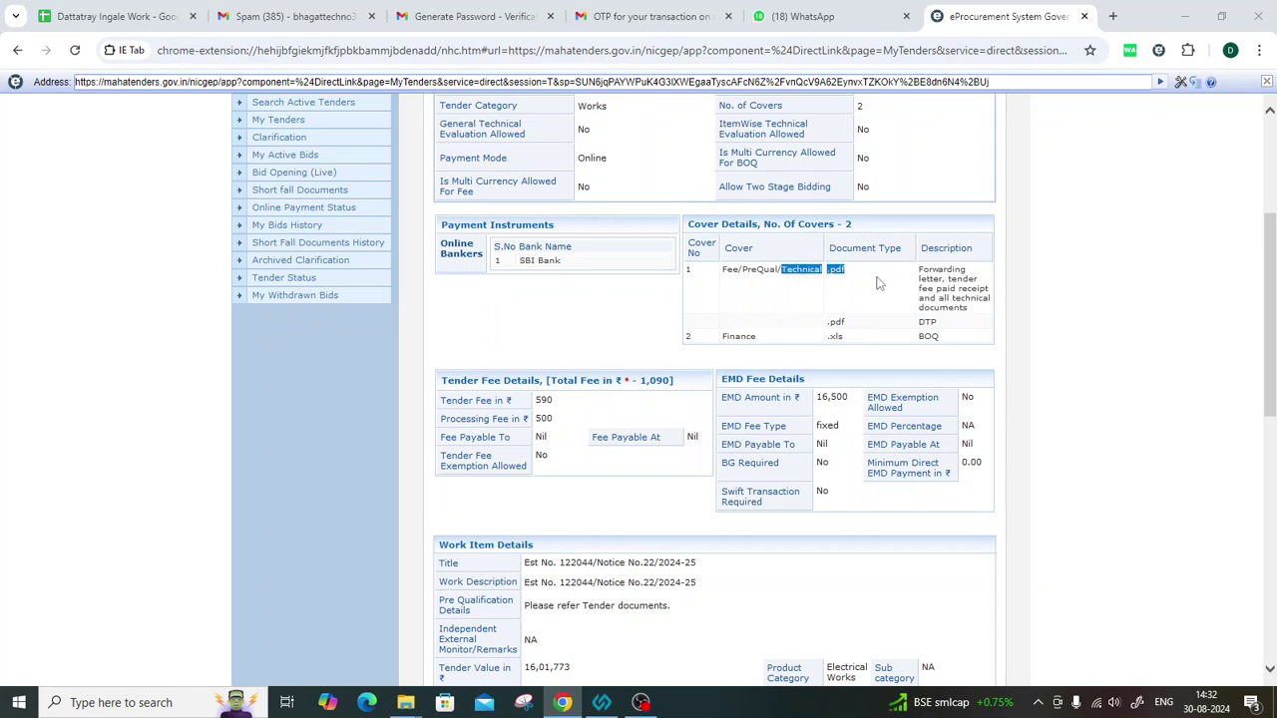
{"action": "left_click_drag", "start_coordinate": [824, 330], "coordinate": [955, 329]}
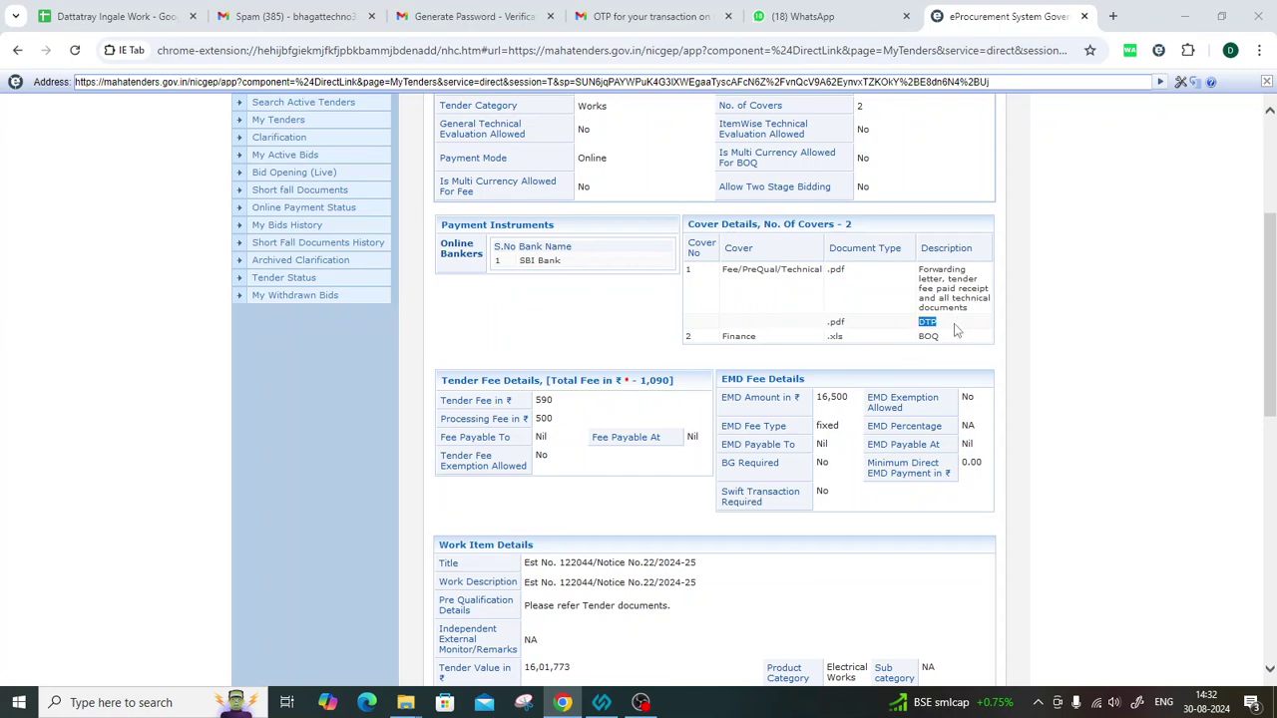
{"action": "left_click_drag", "start_coordinate": [930, 270], "coordinate": [952, 329]}
{"action": "left_click", "coordinate": [919, 327]}
{"action": "left_click", "coordinate": [929, 335]}
{"action": "scroll", "coordinate": [611, 461], "scroll_direction": "down", "scroll_amount": 1}
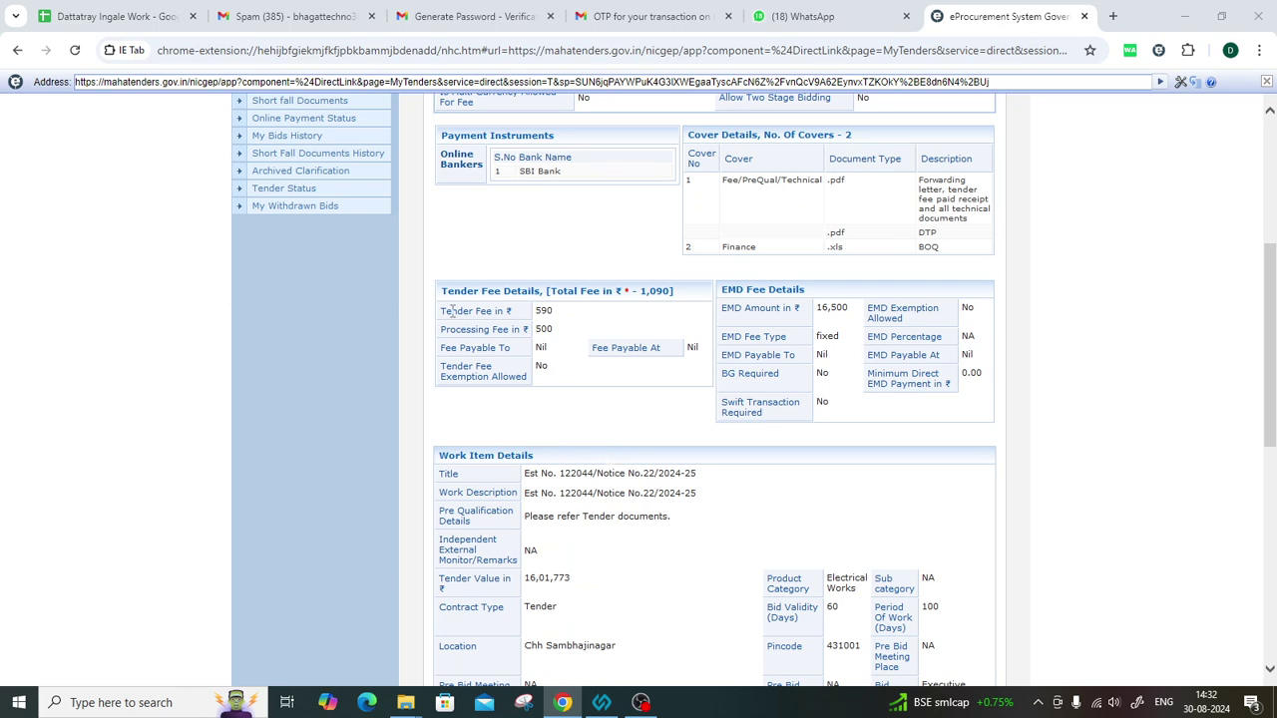
{"action": "left_click_drag", "start_coordinate": [441, 310], "coordinate": [536, 327]}
{"action": "left_click", "coordinate": [520, 376]}
{"action": "left_click_drag", "start_coordinate": [445, 311], "coordinate": [557, 318]}
{"action": "left_click_drag", "start_coordinate": [445, 328], "coordinate": [555, 331]}
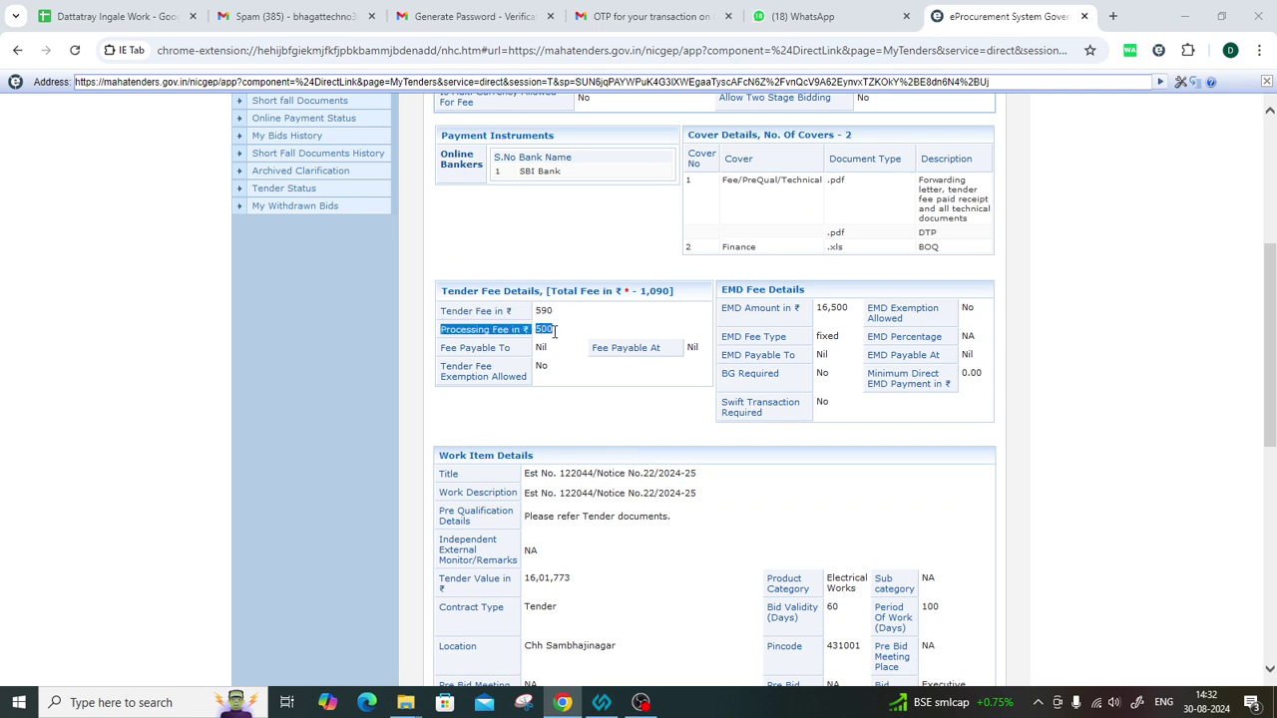
{"action": "left_click", "coordinate": [602, 399]}
{"action": "left_click_drag", "start_coordinate": [813, 308], "coordinate": [858, 312]}
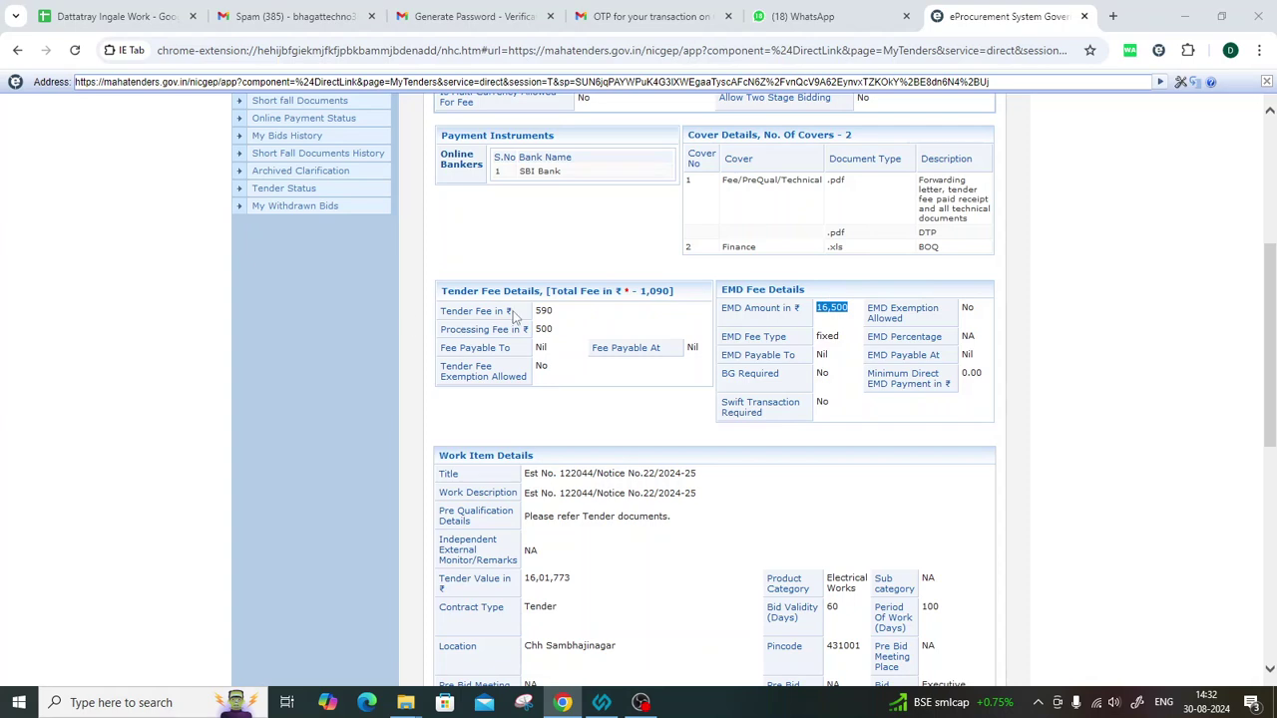
{"action": "left_click_drag", "start_coordinate": [534, 311], "coordinate": [564, 330]}
{"action": "left_click_drag", "start_coordinate": [810, 309], "coordinate": [850, 319]}
{"action": "left_click", "coordinate": [828, 326]}
{"action": "scroll", "coordinate": [748, 359], "scroll_direction": "down", "scroll_amount": 3}
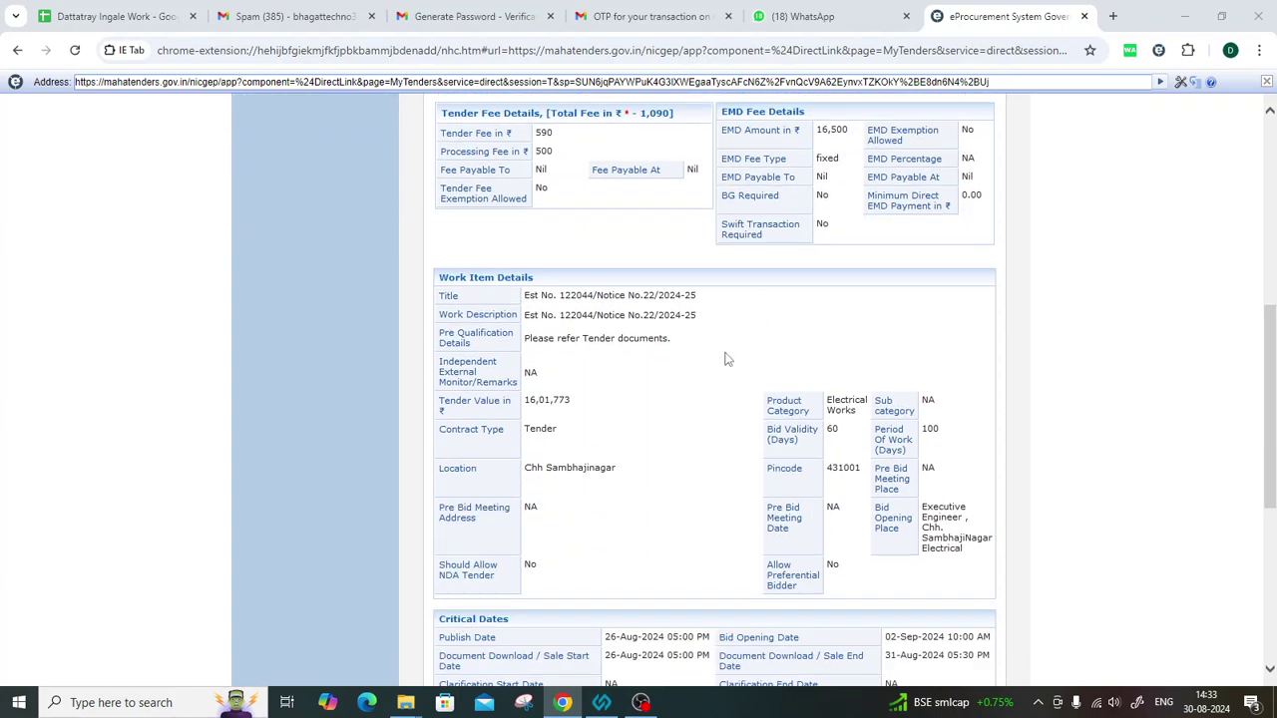
{"action": "left_click_drag", "start_coordinate": [526, 296], "coordinate": [650, 353]}
{"action": "left_click", "coordinate": [557, 499]}
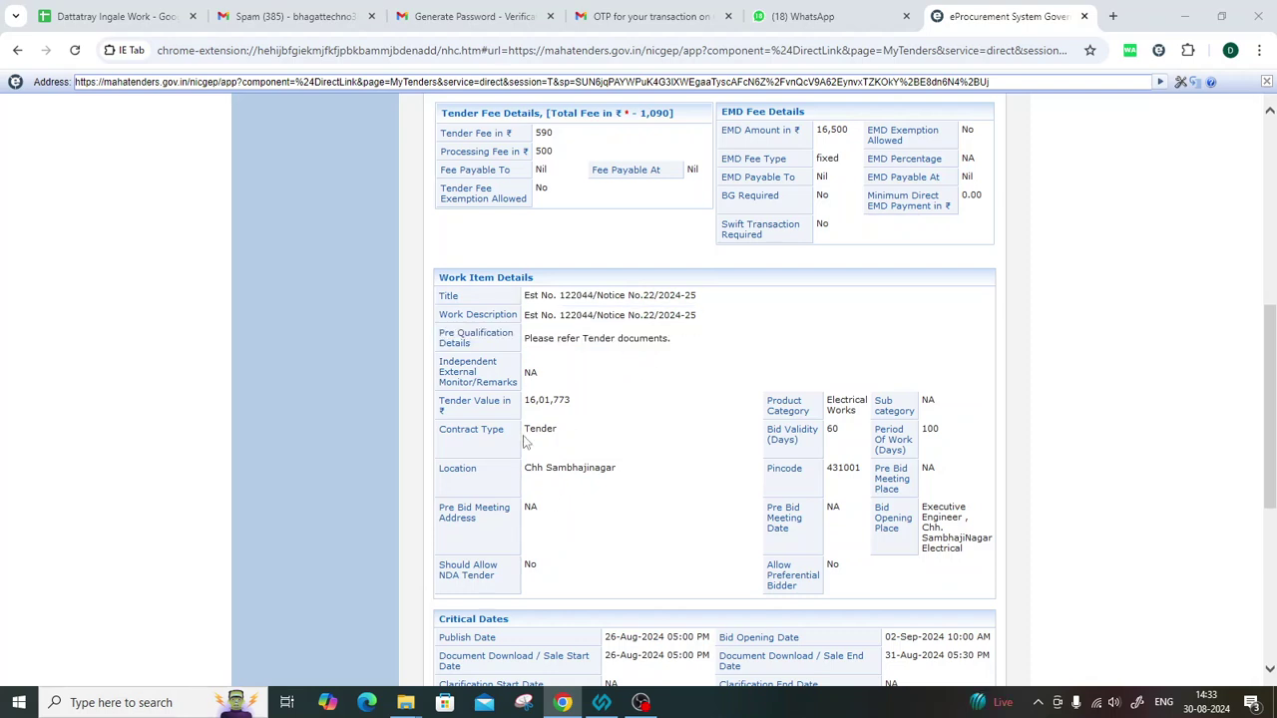
{"action": "left_click_drag", "start_coordinate": [518, 409], "coordinate": [576, 416]}
{"action": "left_click", "coordinate": [588, 409]}
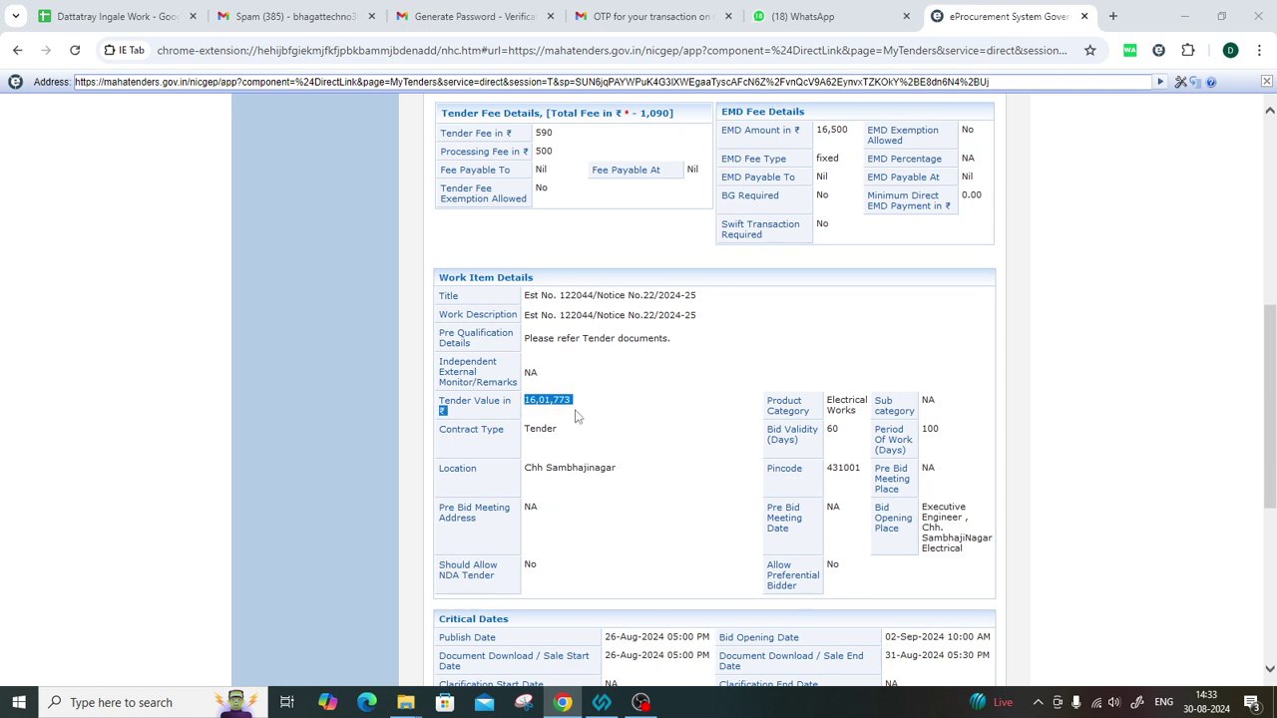
{"action": "left_click", "coordinate": [610, 445]}
{"action": "scroll", "coordinate": [855, 494], "scroll_direction": "down", "scroll_amount": 1}
{"action": "scroll", "coordinate": [855, 494], "scroll_direction": "down", "scroll_amount": 1}
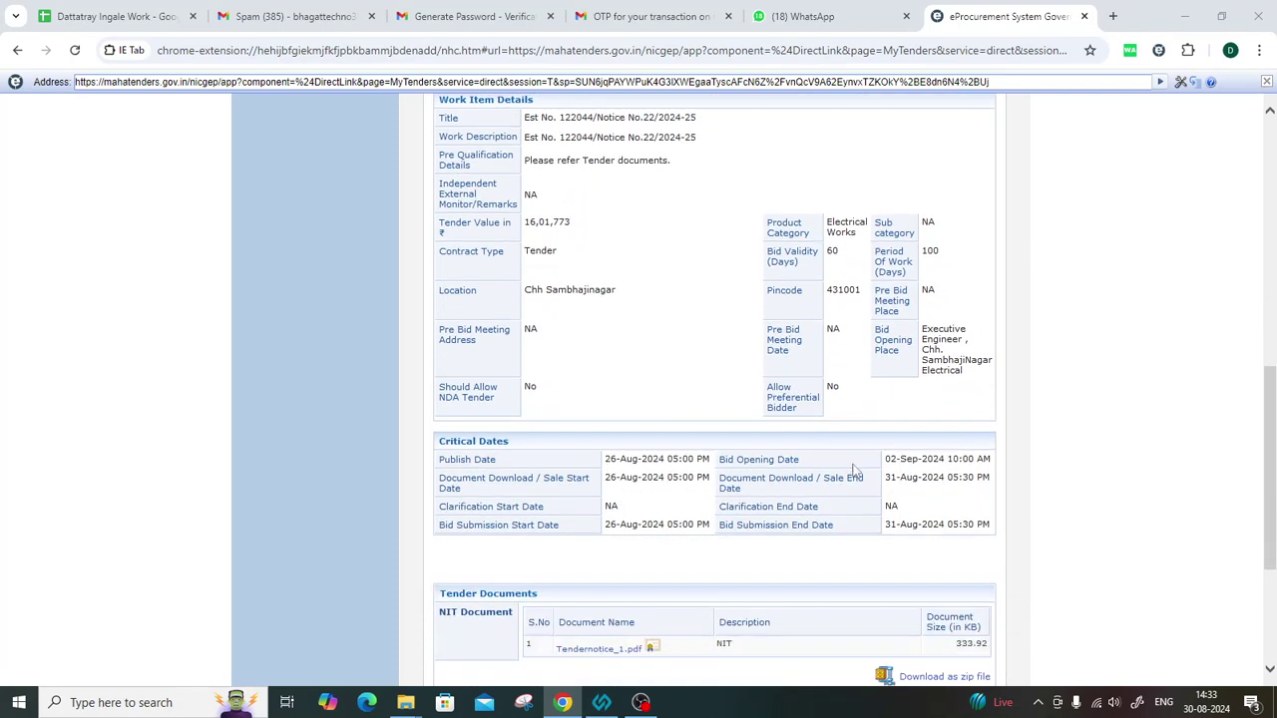
{"action": "scroll", "coordinate": [848, 465], "scroll_direction": "down", "scroll_amount": 1}
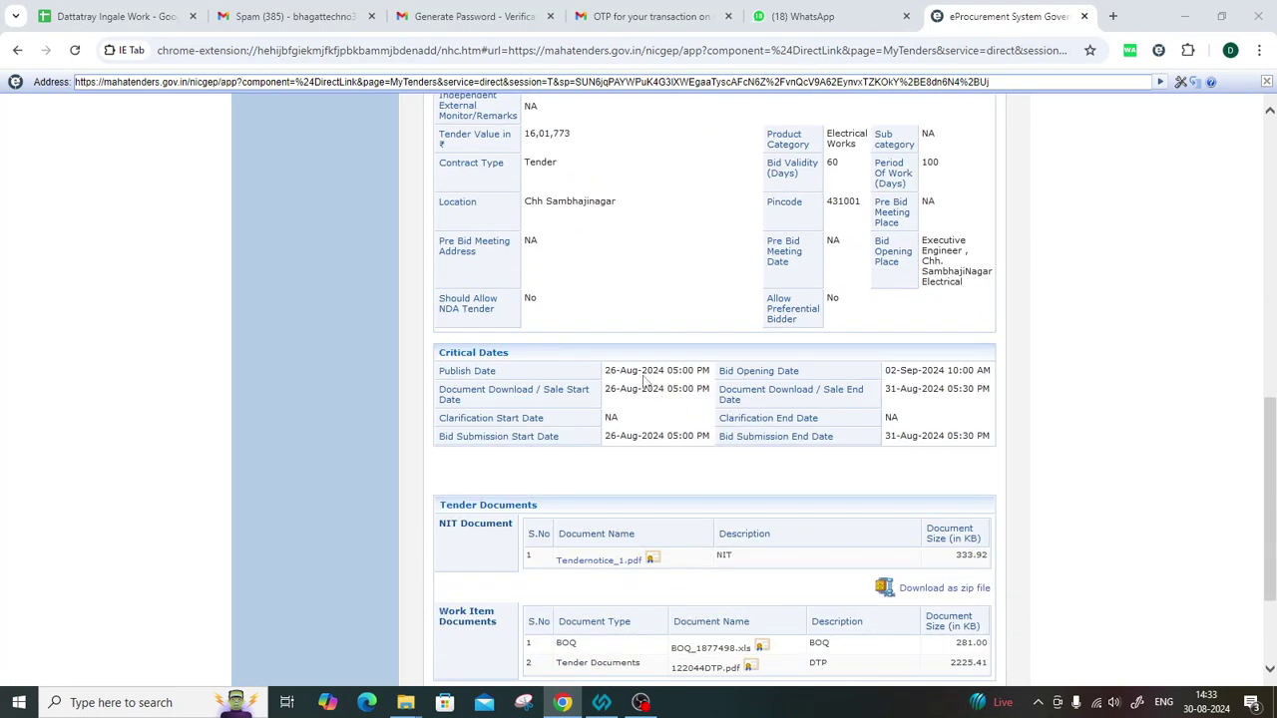
{"action": "left_click_drag", "start_coordinate": [602, 436], "coordinate": [709, 443]}
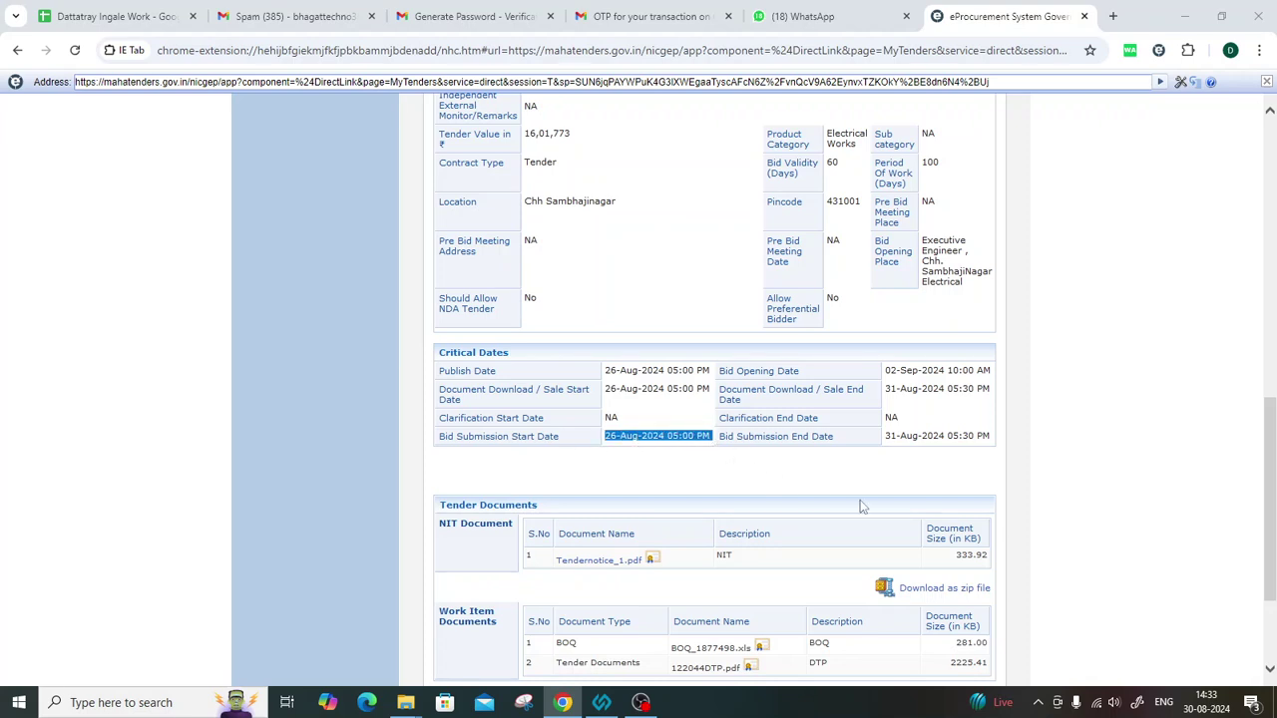
{"action": "left_click", "coordinate": [886, 442]}
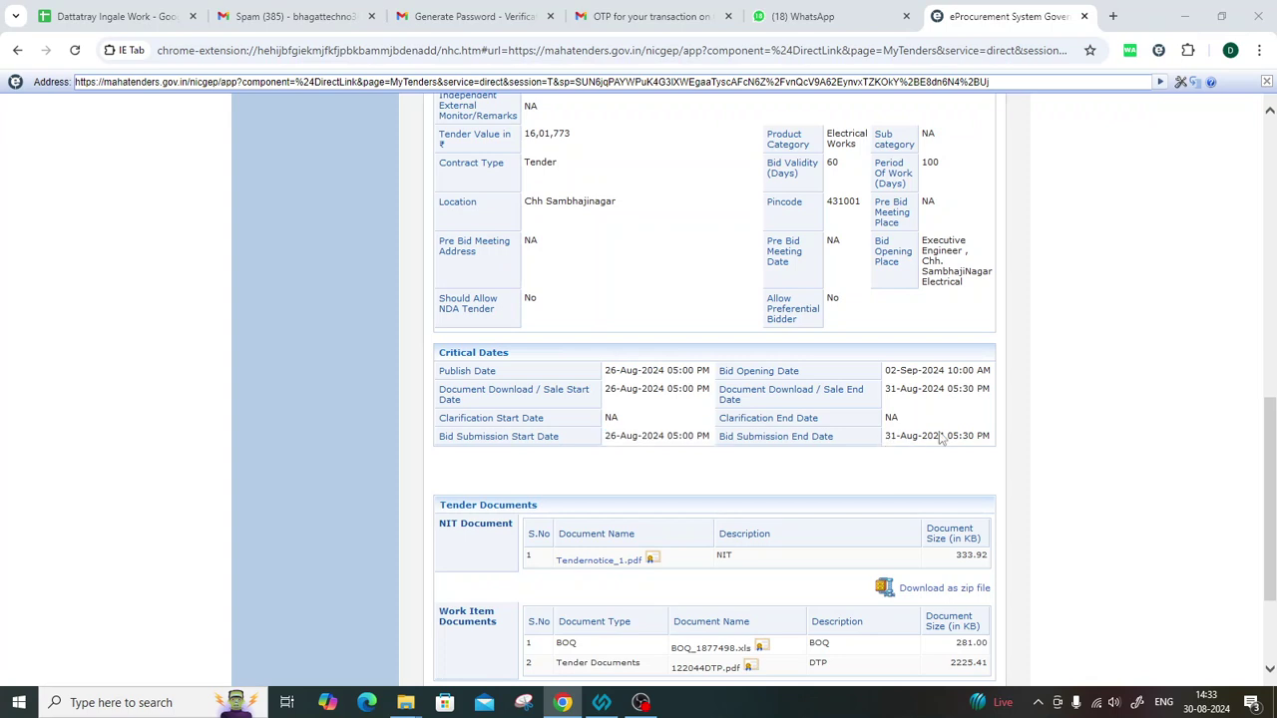
{"action": "left_click_drag", "start_coordinate": [887, 439], "coordinate": [998, 439]}
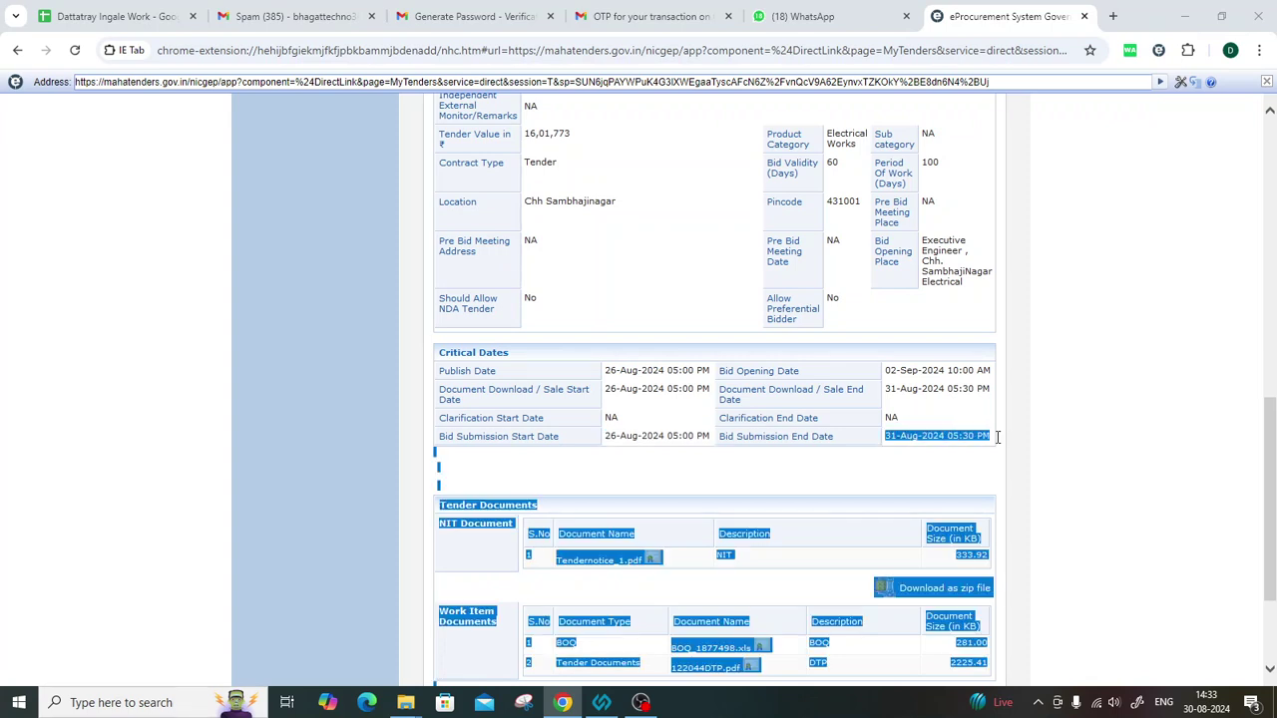
{"action": "left_click", "coordinate": [853, 460]}
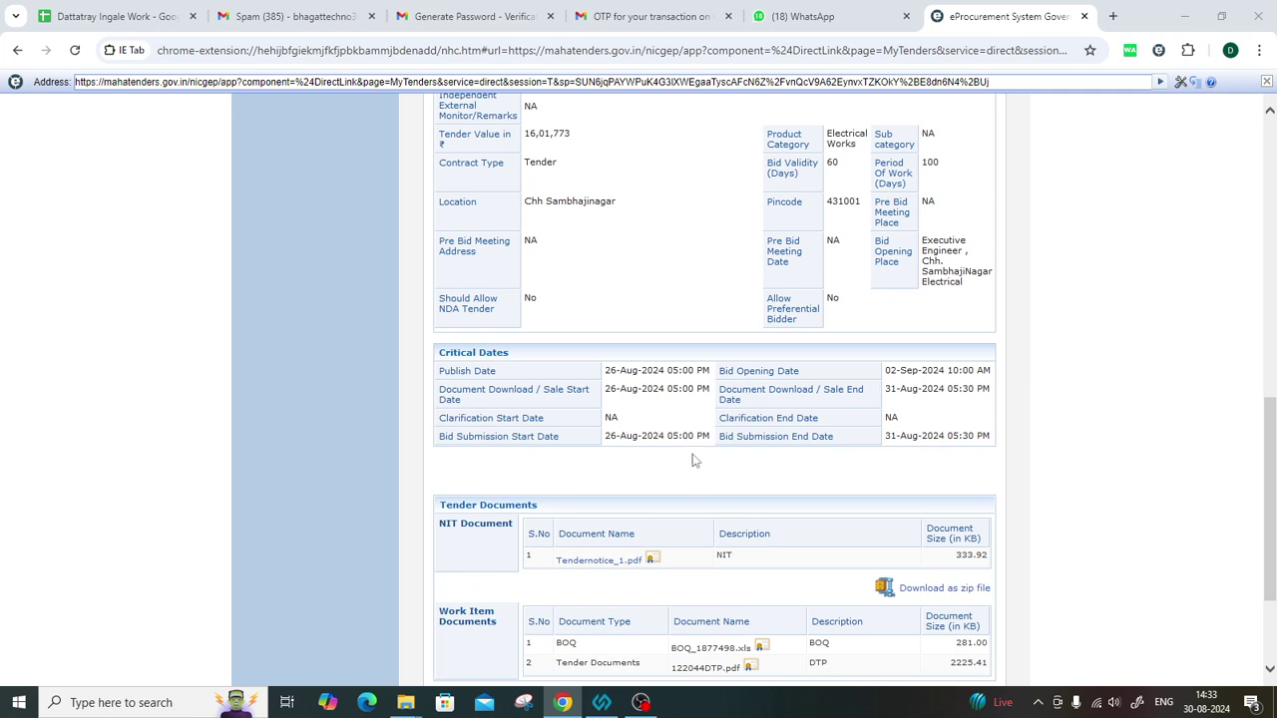
{"action": "scroll", "coordinate": [688, 454], "scroll_direction": "down", "scroll_amount": 1}
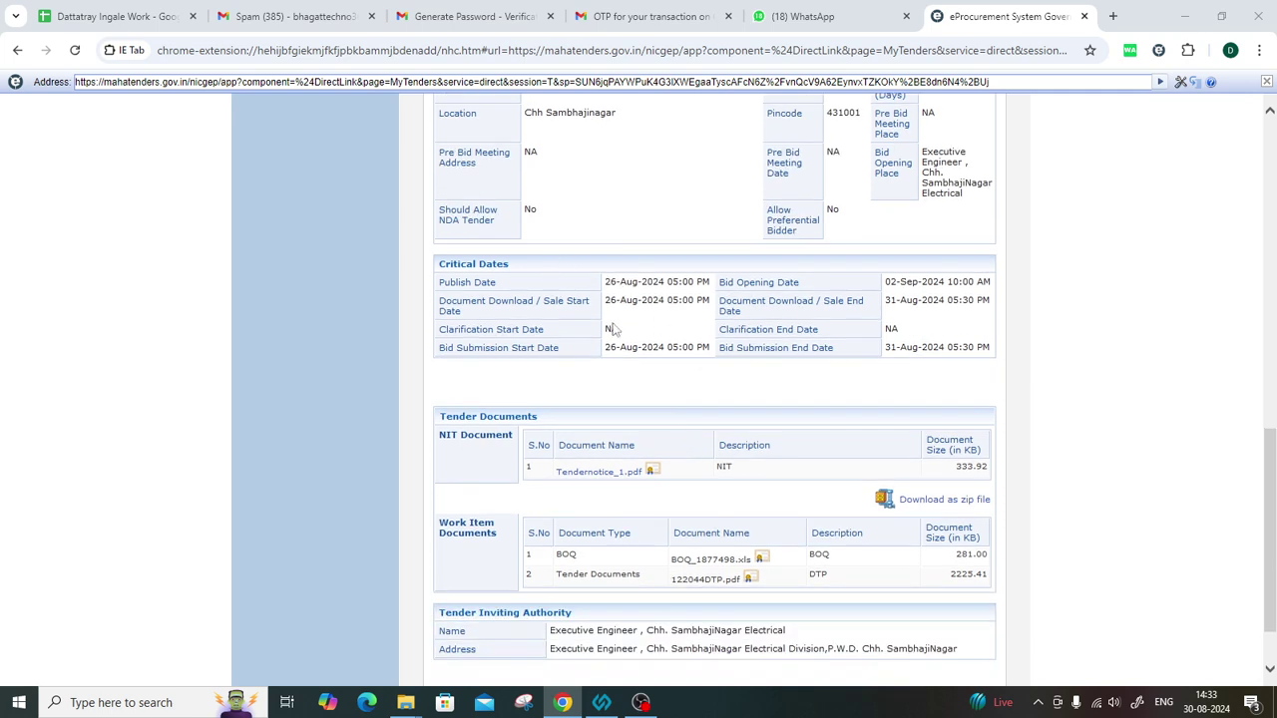
{"action": "scroll", "coordinate": [700, 442], "scroll_direction": "down", "scroll_amount": 1}
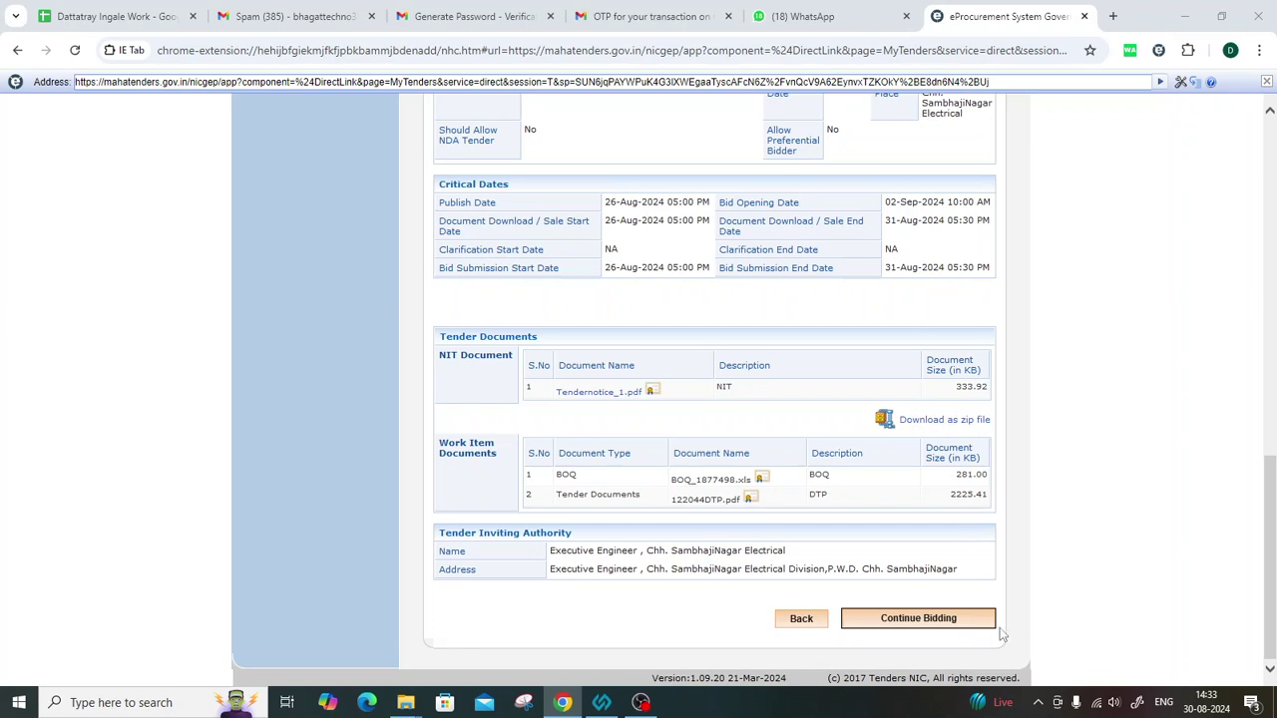
Continue bidding to the Transaction Message page showing ₹1,090 tender fee and ₹16,500 EMD unpaid.
{"action": "left_click", "coordinate": [916, 619]}
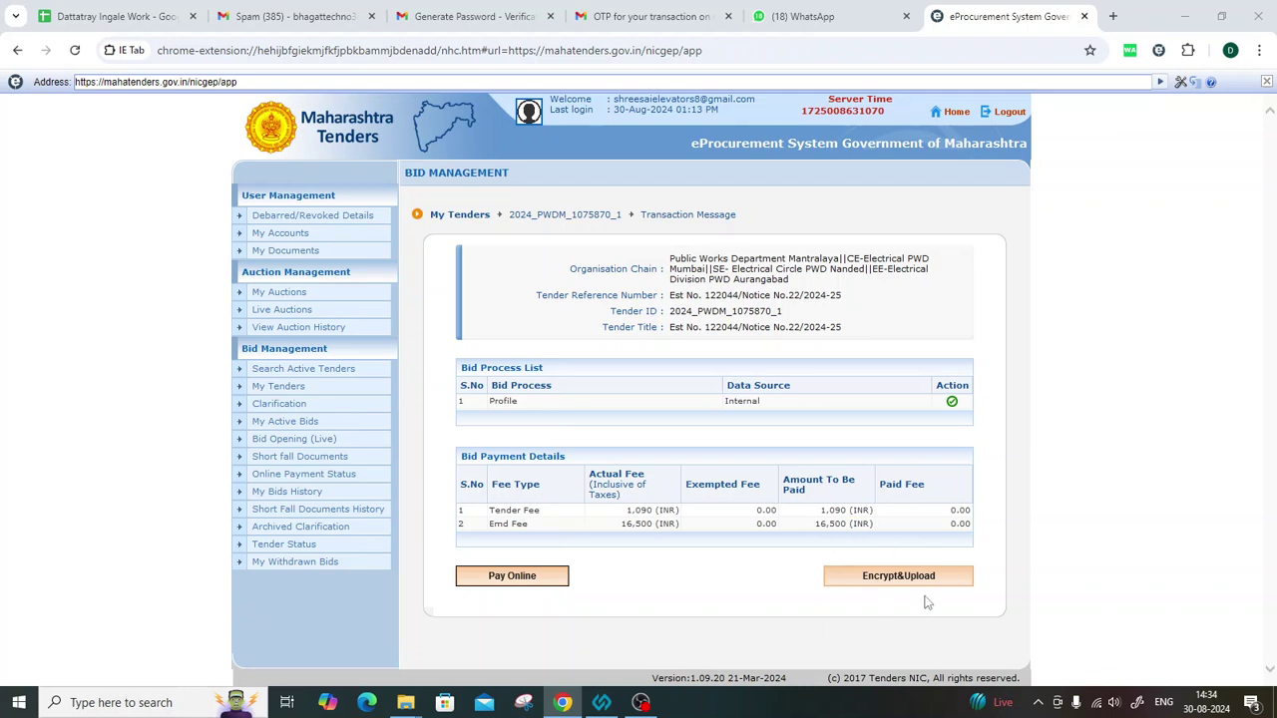
Open online payment, review fees (₹1,090 tender, ₹16,500 EMD, ₹17,590 total) and select SBI Bank.
{"action": "left_click", "coordinate": [503, 584]}
{"action": "left_click", "coordinate": [509, 579]}
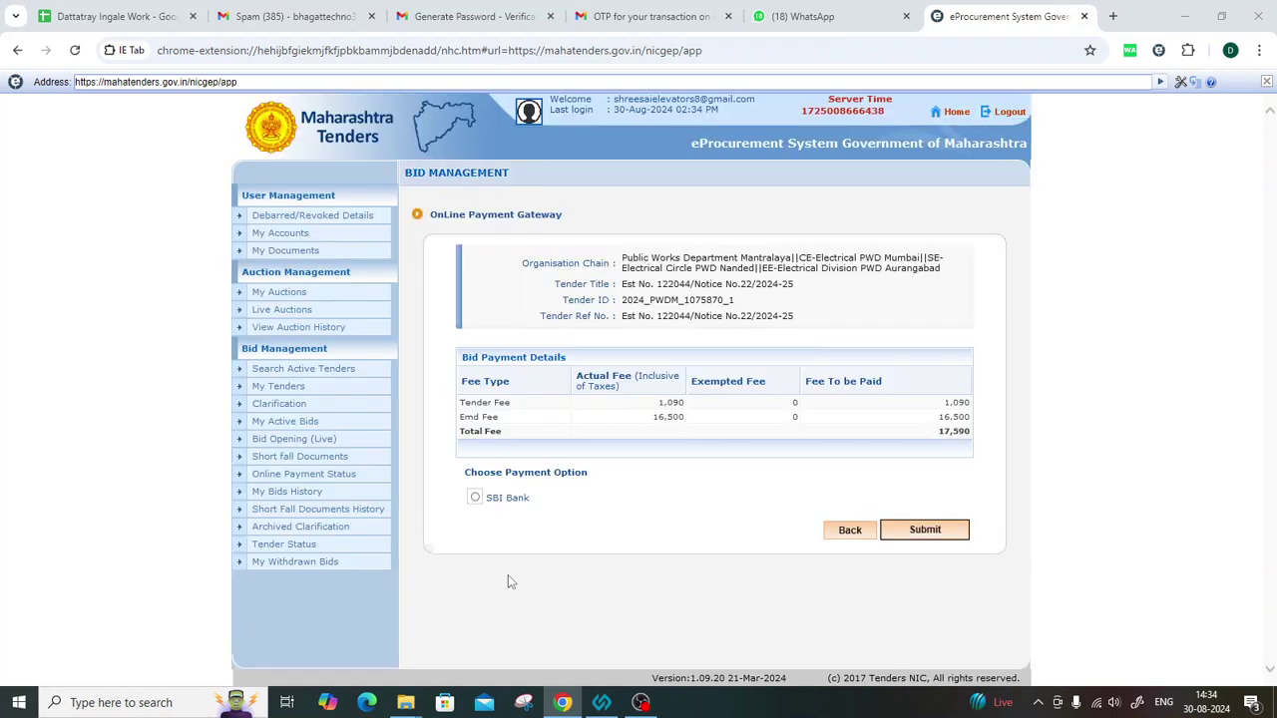
{"action": "double_click", "coordinate": [674, 404]}
{"action": "left_click", "coordinate": [729, 408]}
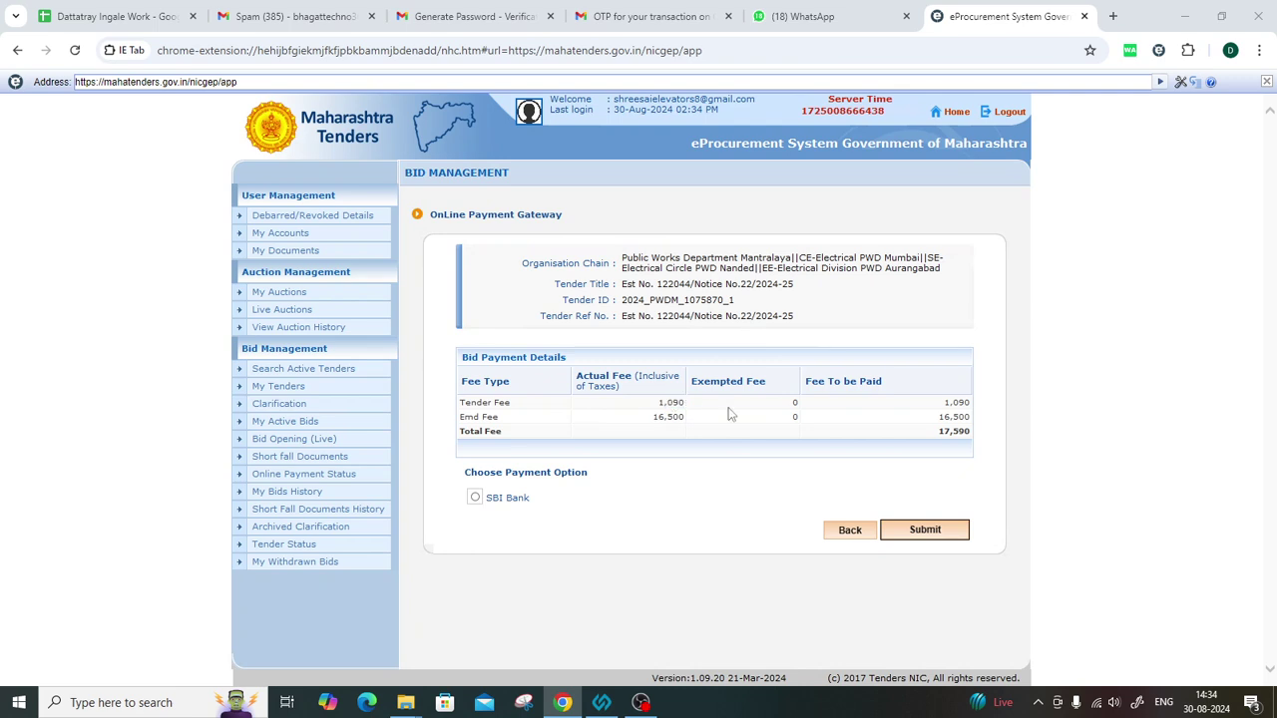
{"action": "double_click", "coordinate": [658, 417]}
{"action": "left_click", "coordinate": [784, 431]}
{"action": "left_click_drag", "start_coordinate": [935, 439], "coordinate": [967, 444]}
{"action": "left_click", "coordinate": [954, 455]}
{"action": "left_click", "coordinate": [475, 498]}
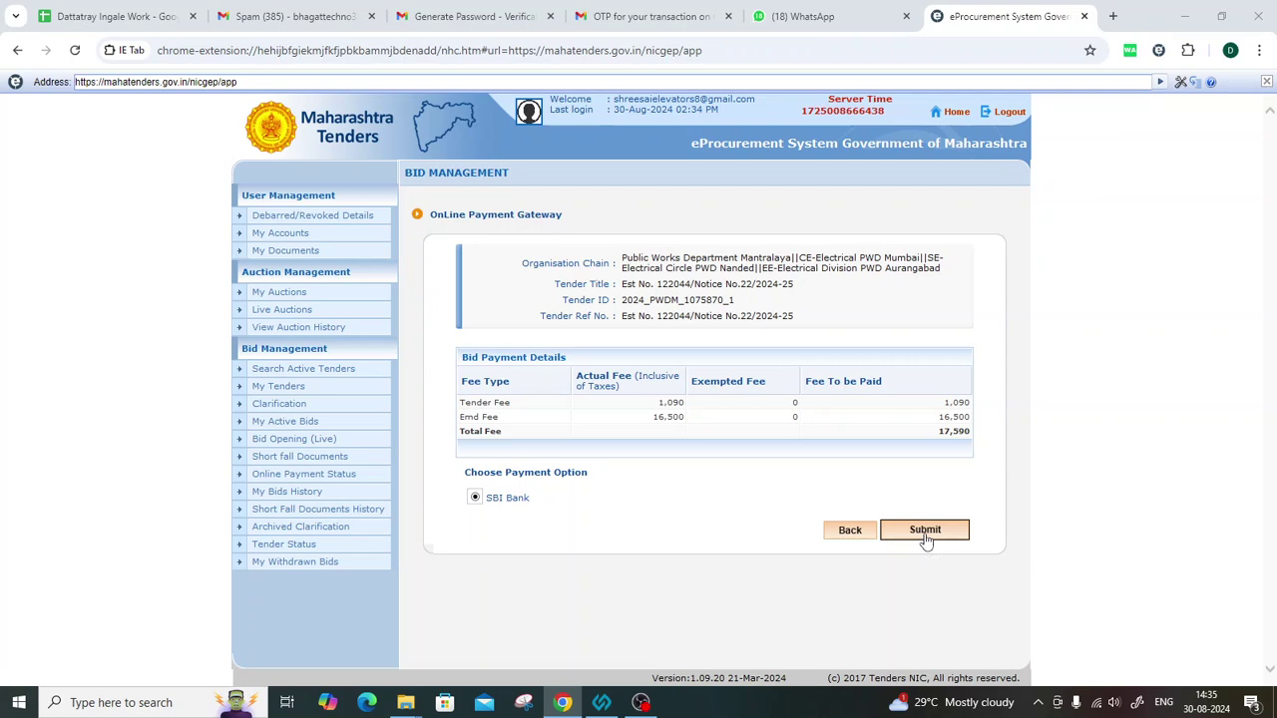
Submit the SBI Bank payment, accept the Payment Verification terms and proceed to SBIePay Lite.
{"action": "left_click", "coordinate": [924, 534]}
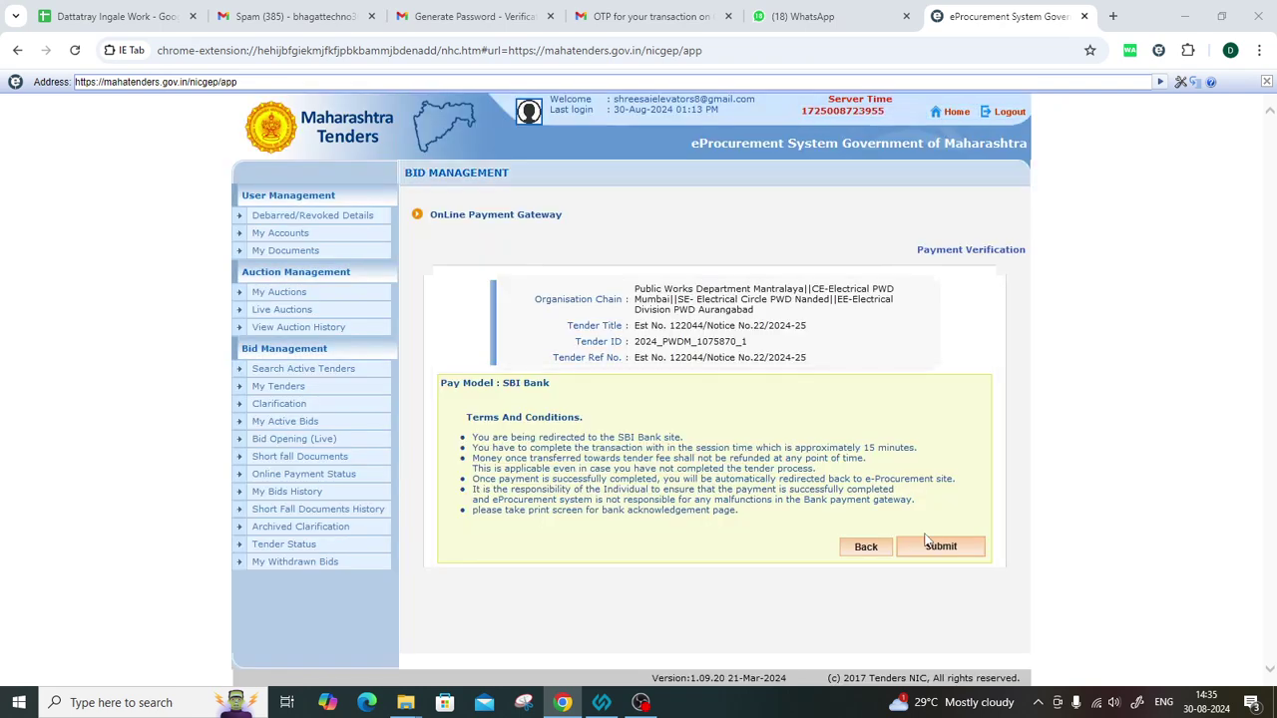
{"action": "left_click_drag", "start_coordinate": [638, 288], "coordinate": [738, 342]}
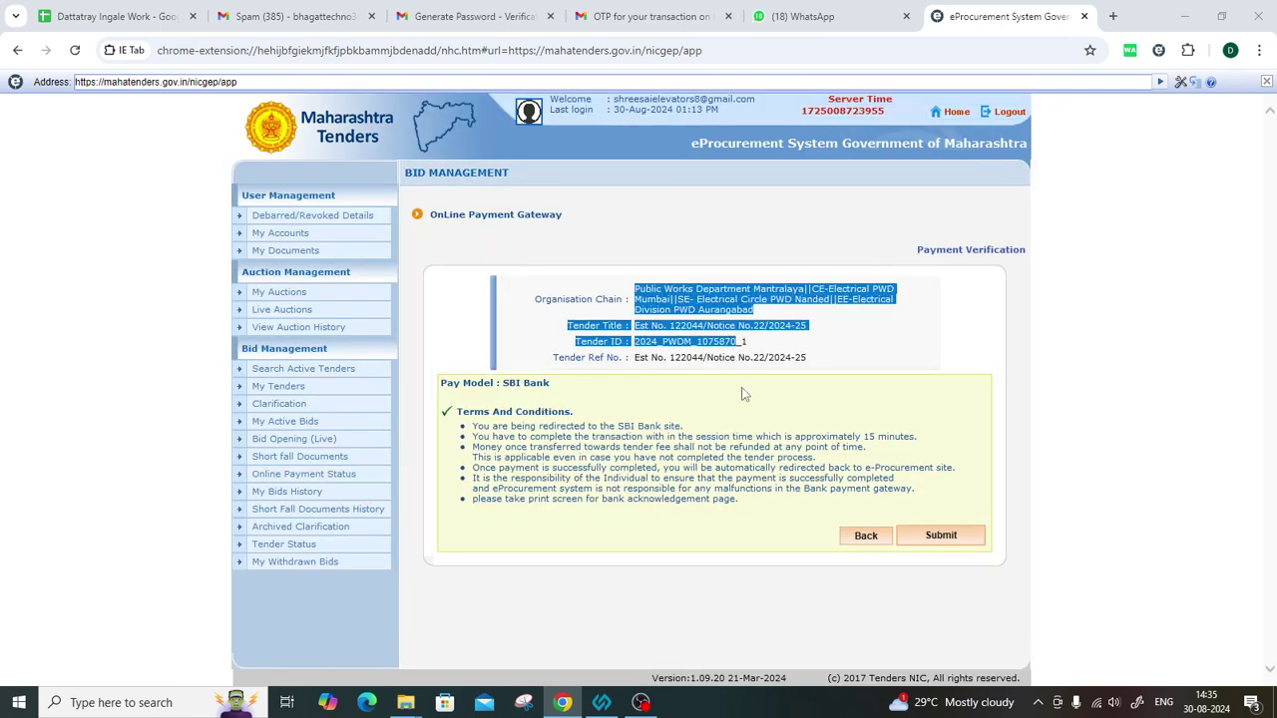
{"action": "left_click", "coordinate": [853, 365]}
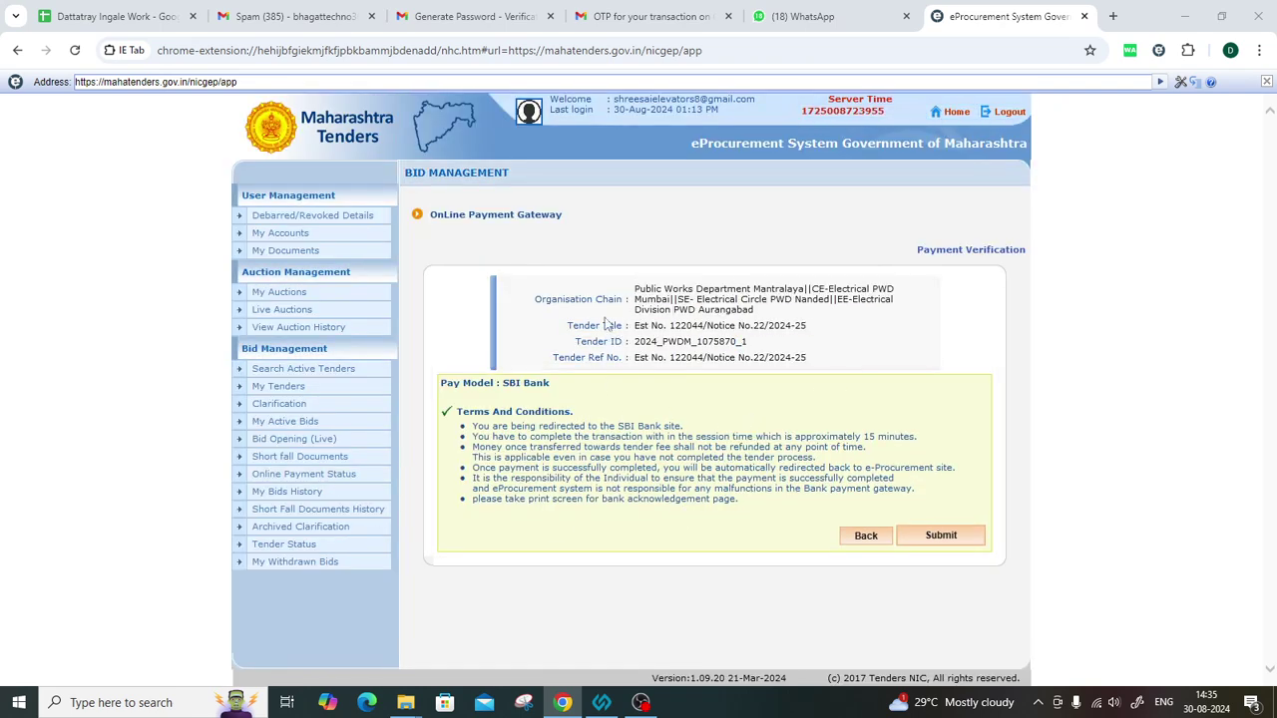
{"action": "left_click", "coordinate": [944, 540]}
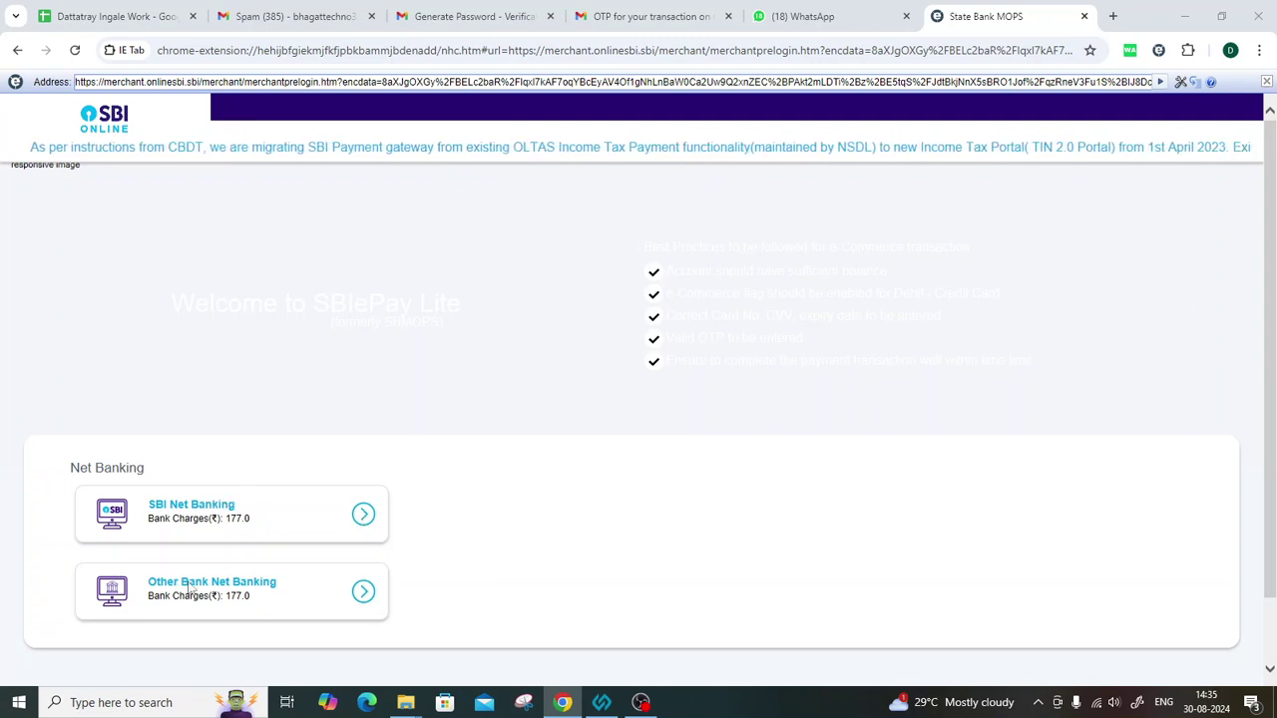
Choose Other Bank Net Banking in SBI ePay Lite to continue to BillDesk.
{"action": "left_click", "coordinate": [363, 592]}
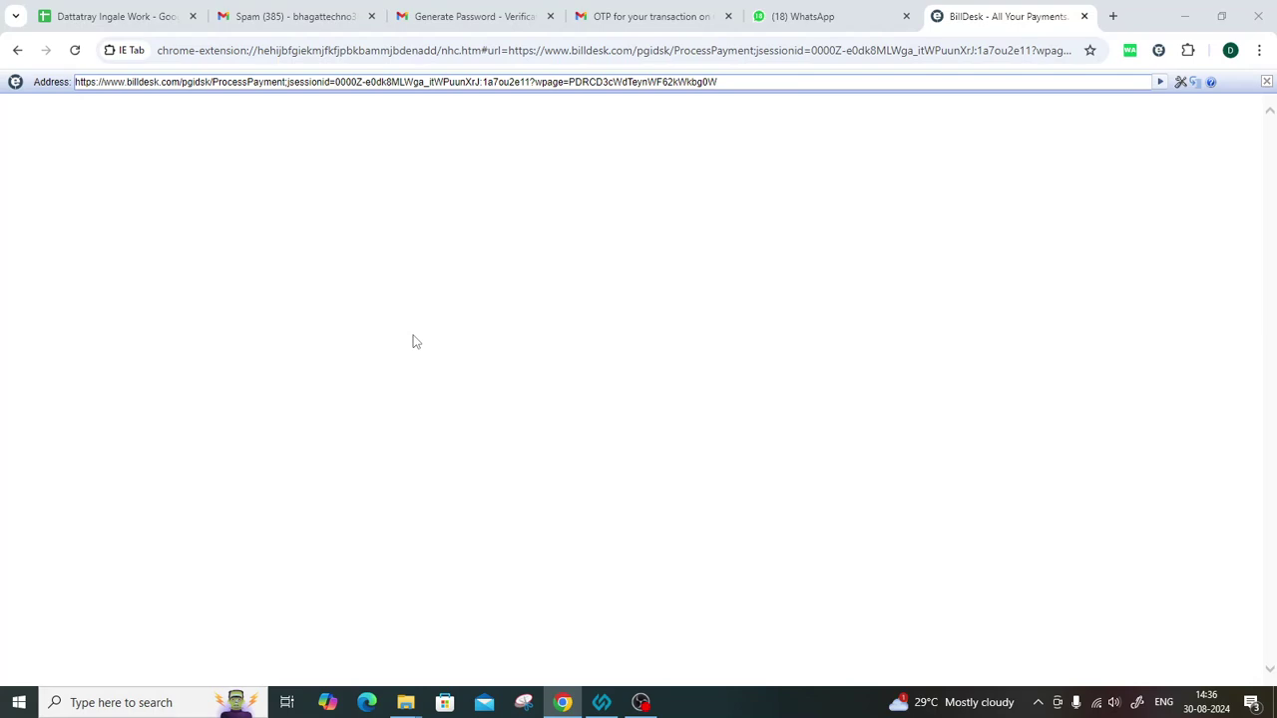
Check the page address and the ₹17767.00 payment amount on the BillDesk page.
{"action": "left_click", "coordinate": [639, 83]}
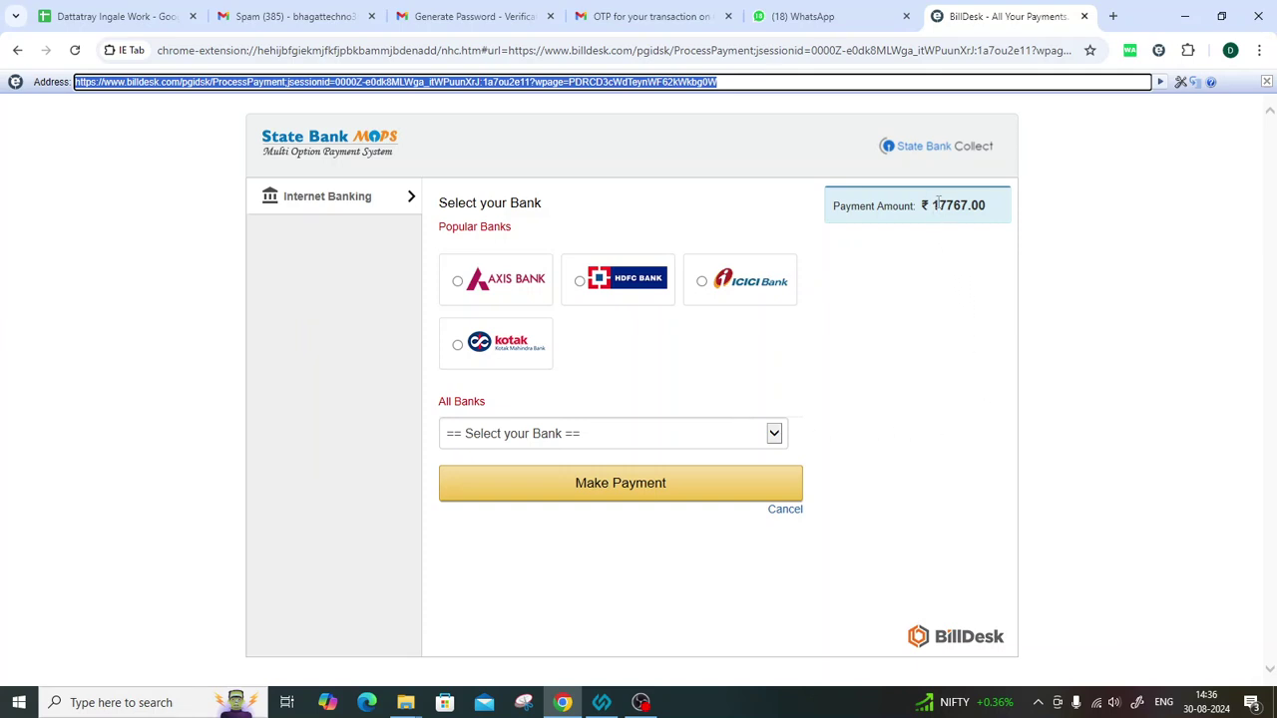
{"action": "left_click_drag", "start_coordinate": [921, 205], "coordinate": [992, 223]}
{"action": "left_click", "coordinate": [1001, 233]}
Select Bank of Maharashtra from All Banks, make the payment, and choose Retail login.
{"action": "left_click", "coordinate": [774, 433]}
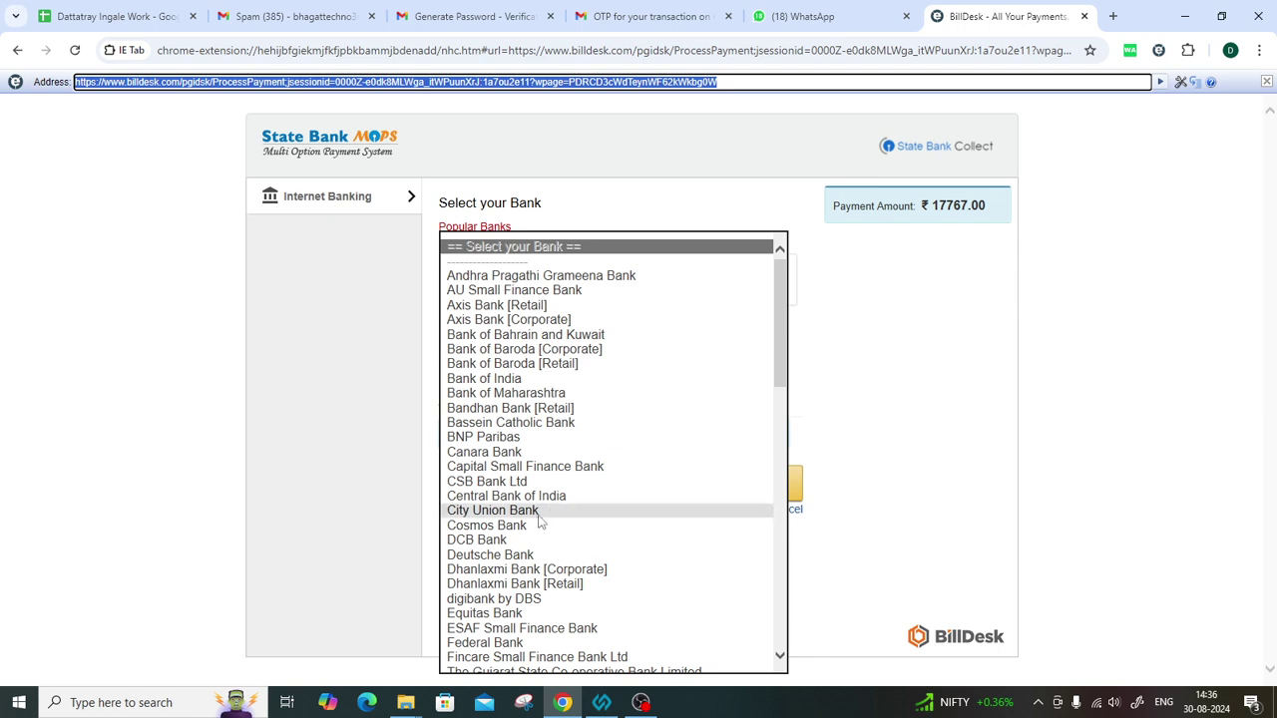
{"action": "scroll", "coordinate": [540, 526], "scroll_direction": "down", "scroll_amount": 3}
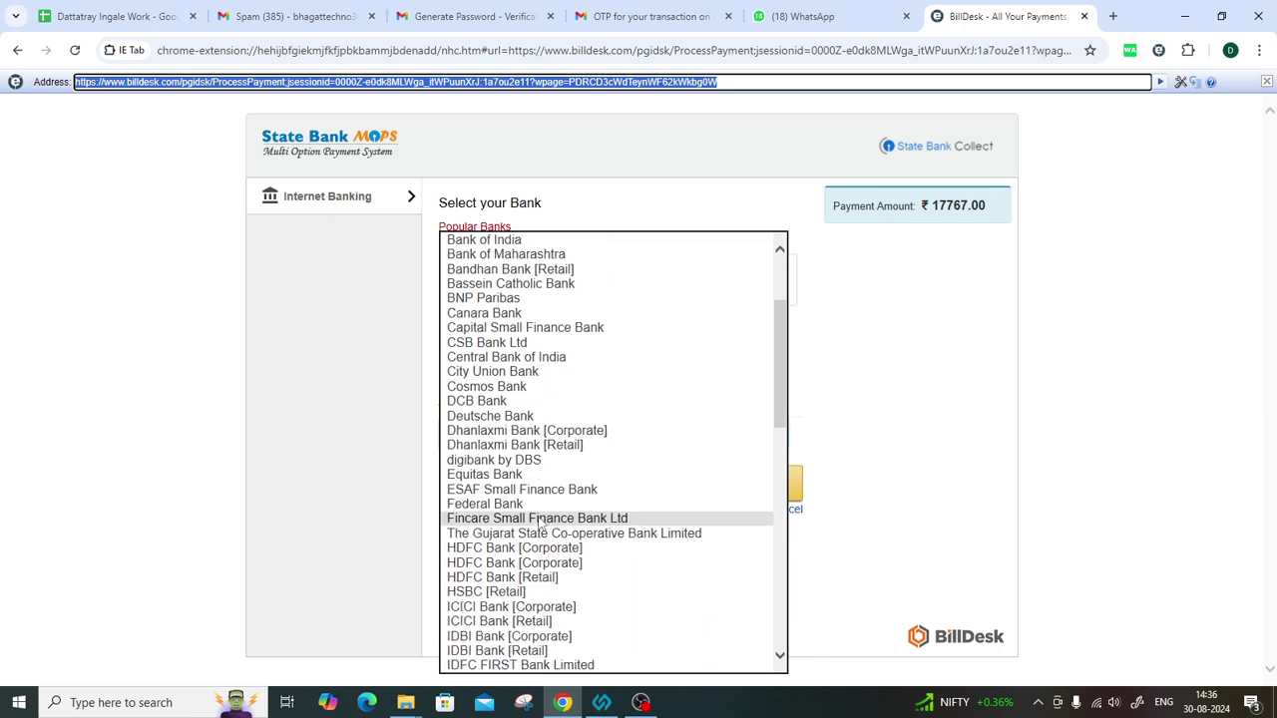
{"action": "scroll", "coordinate": [539, 527], "scroll_direction": "down", "scroll_amount": 6}
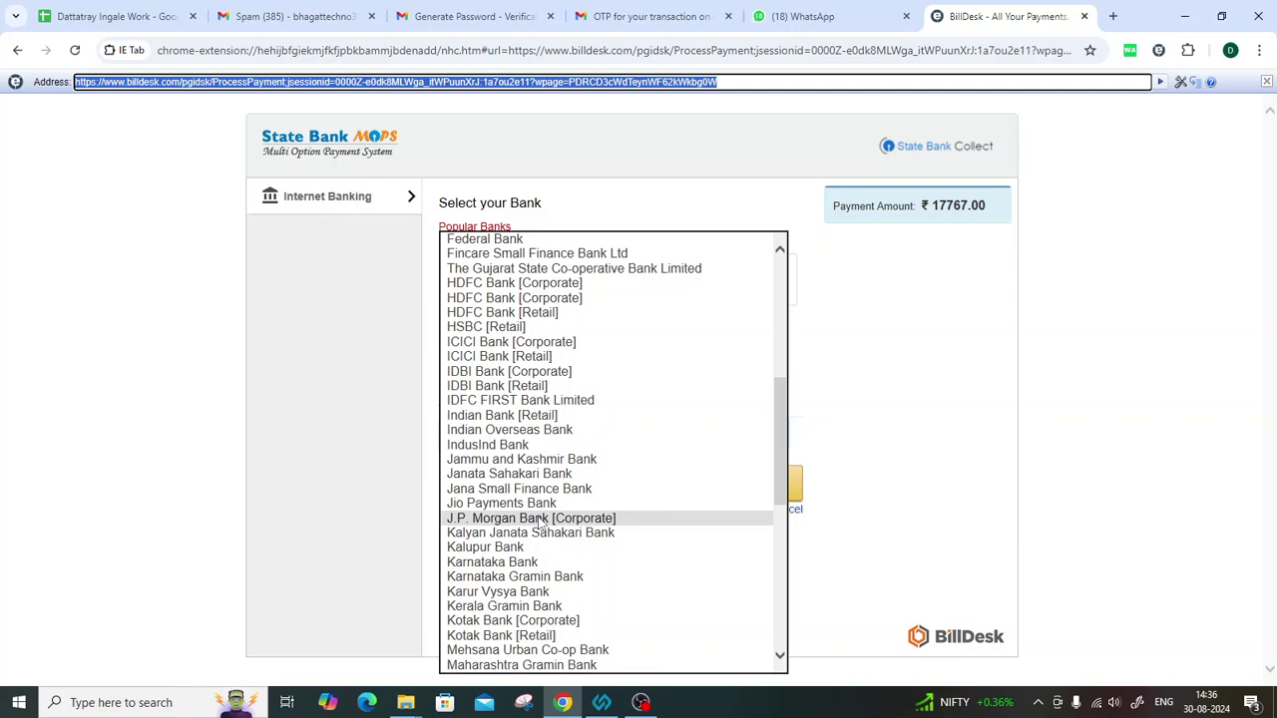
{"action": "scroll", "coordinate": [504, 511], "scroll_direction": "down", "scroll_amount": 7}
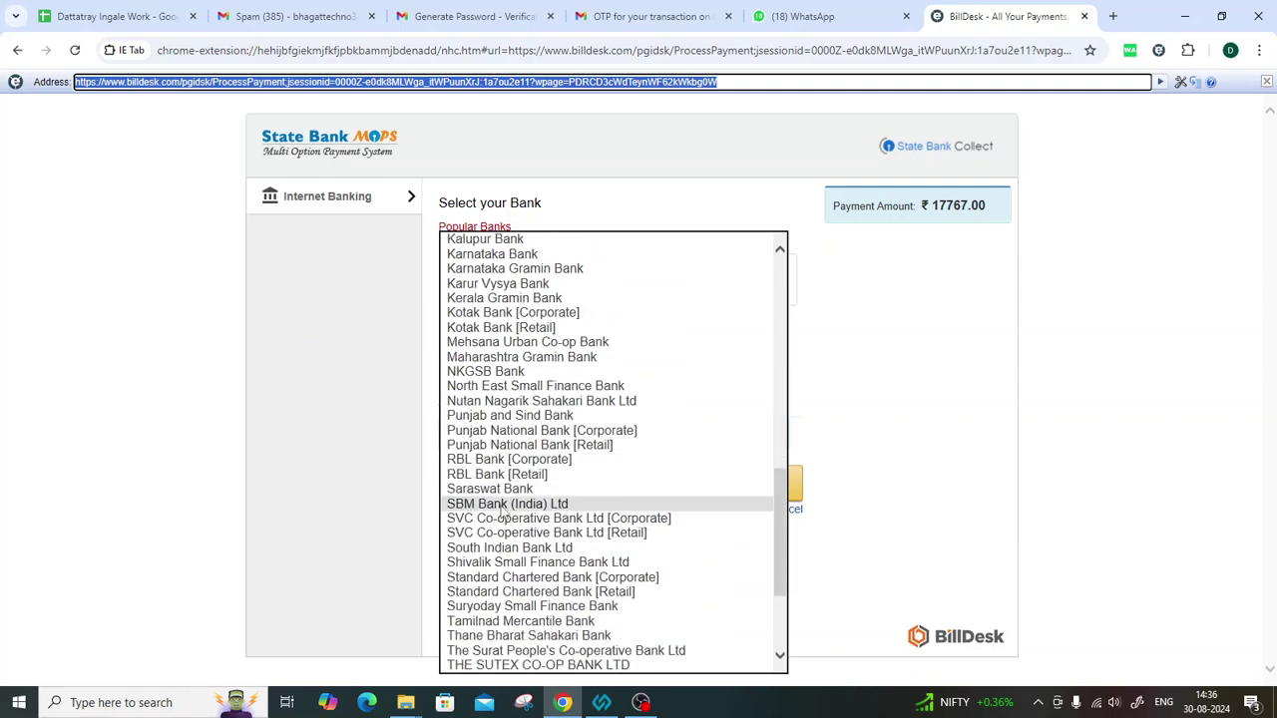
{"action": "scroll", "coordinate": [504, 510], "scroll_direction": "down", "scroll_amount": 4}
{"action": "scroll", "coordinate": [504, 511], "scroll_direction": "up", "scroll_amount": 5}
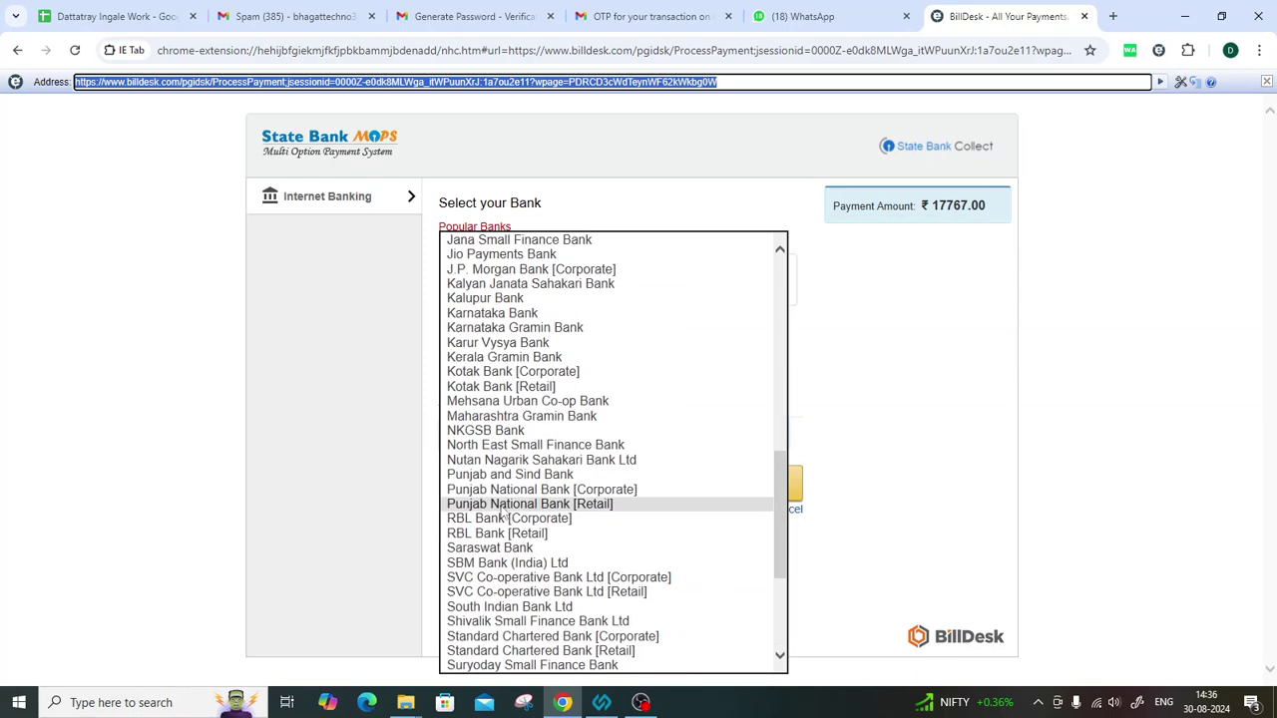
{"action": "key", "text": "n"}
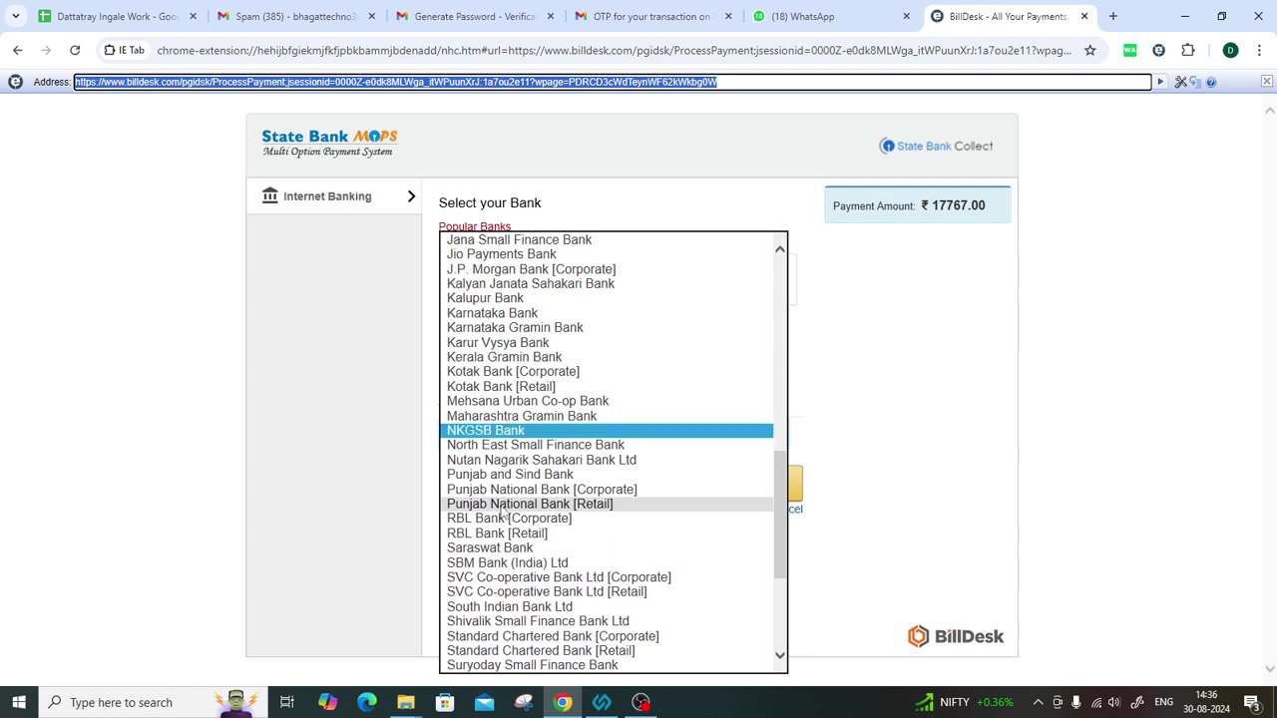
{"action": "scroll", "coordinate": [498, 466], "scroll_direction": "up", "scroll_amount": 15}
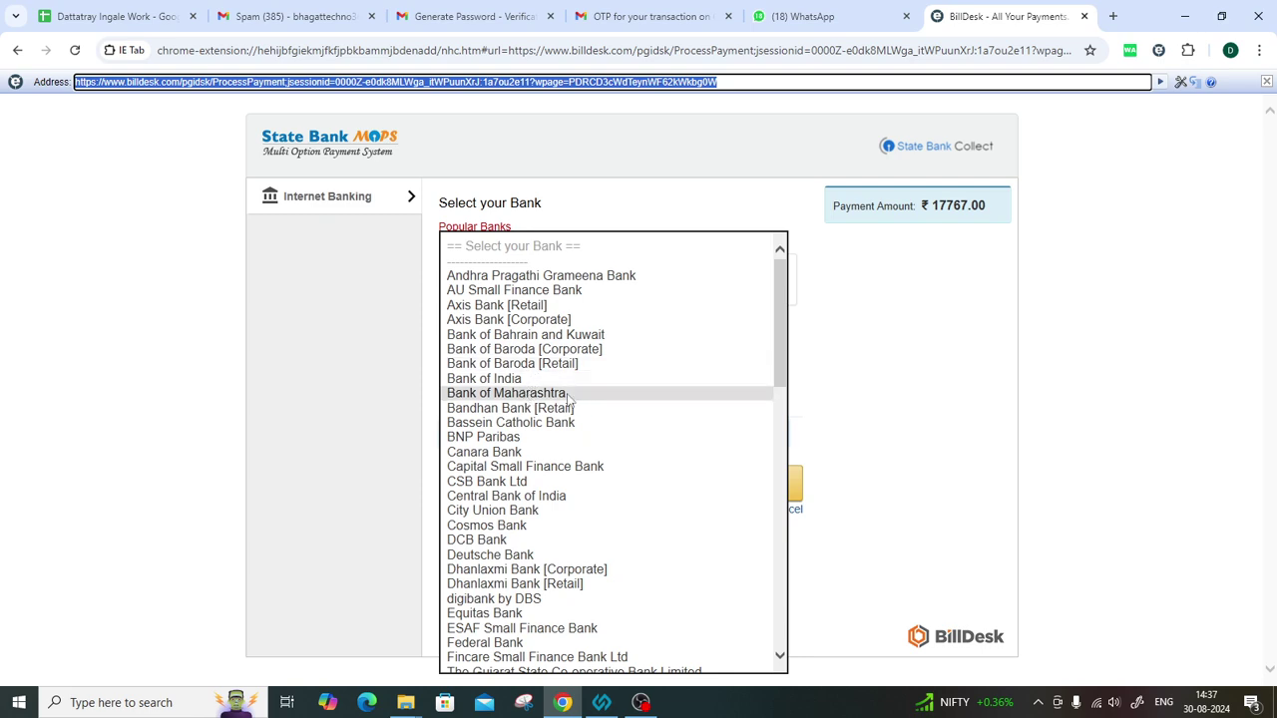
{"action": "left_click", "coordinate": [571, 398]}
{"action": "left_click", "coordinate": [647, 485]}
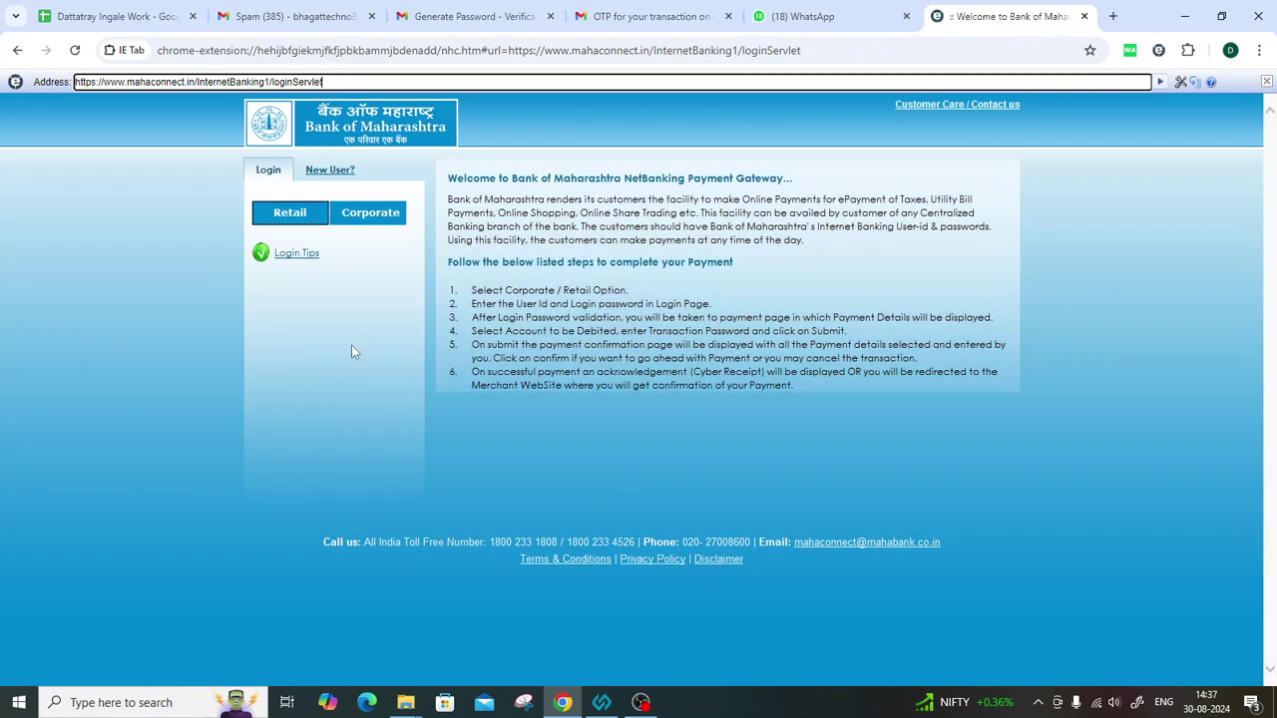
{"action": "left_click", "coordinate": [288, 215]}
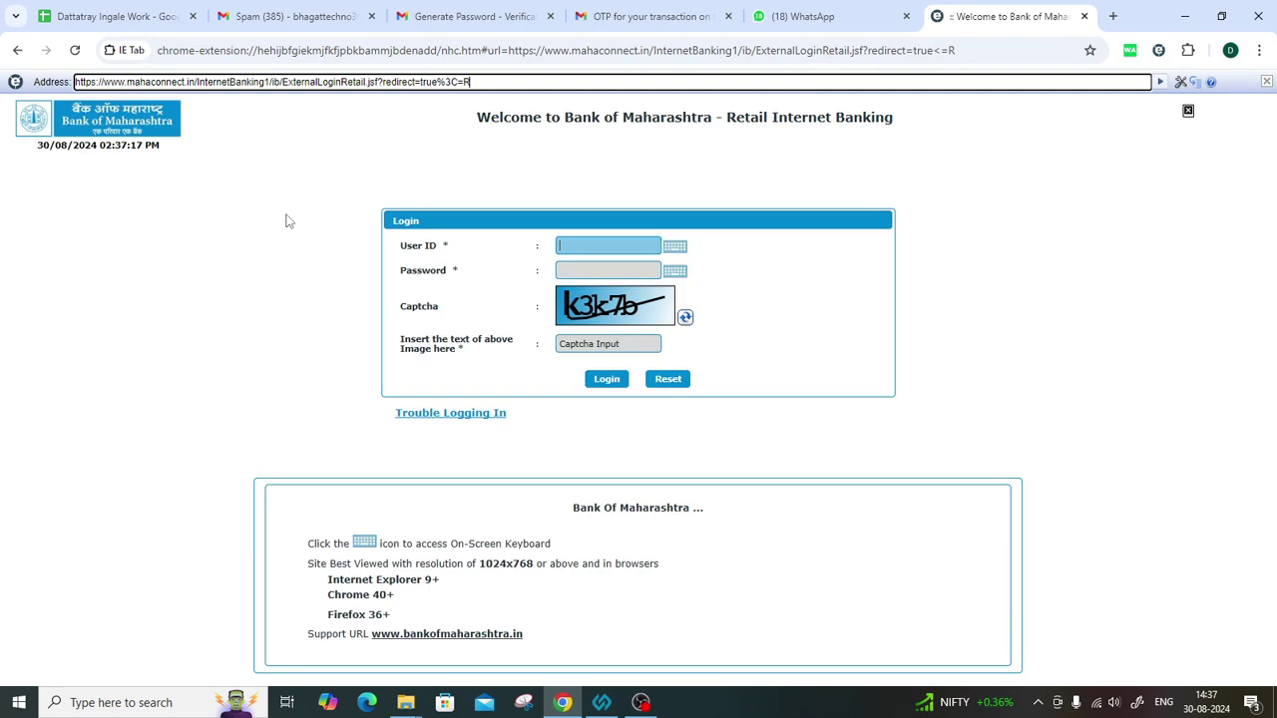
Log in to Bank of Maharashtra with the user ID, account password and captcha text.
{"action": "left_click", "coordinate": [599, 245]}
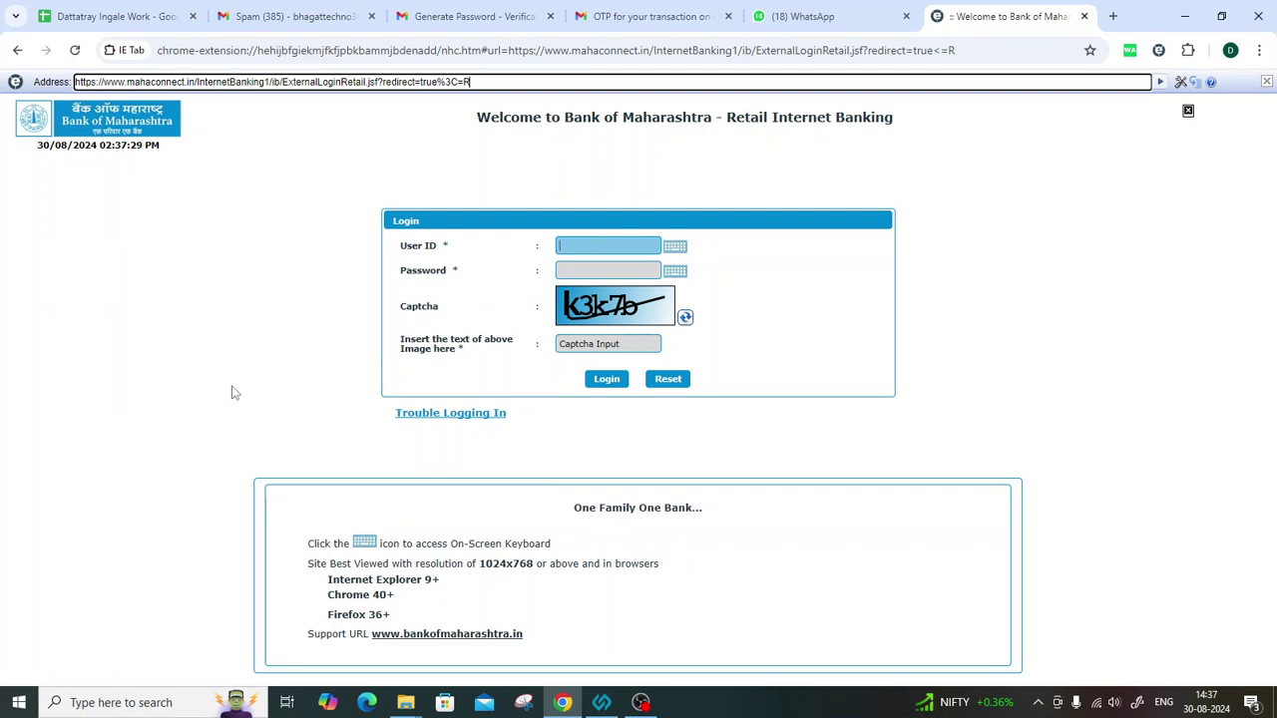
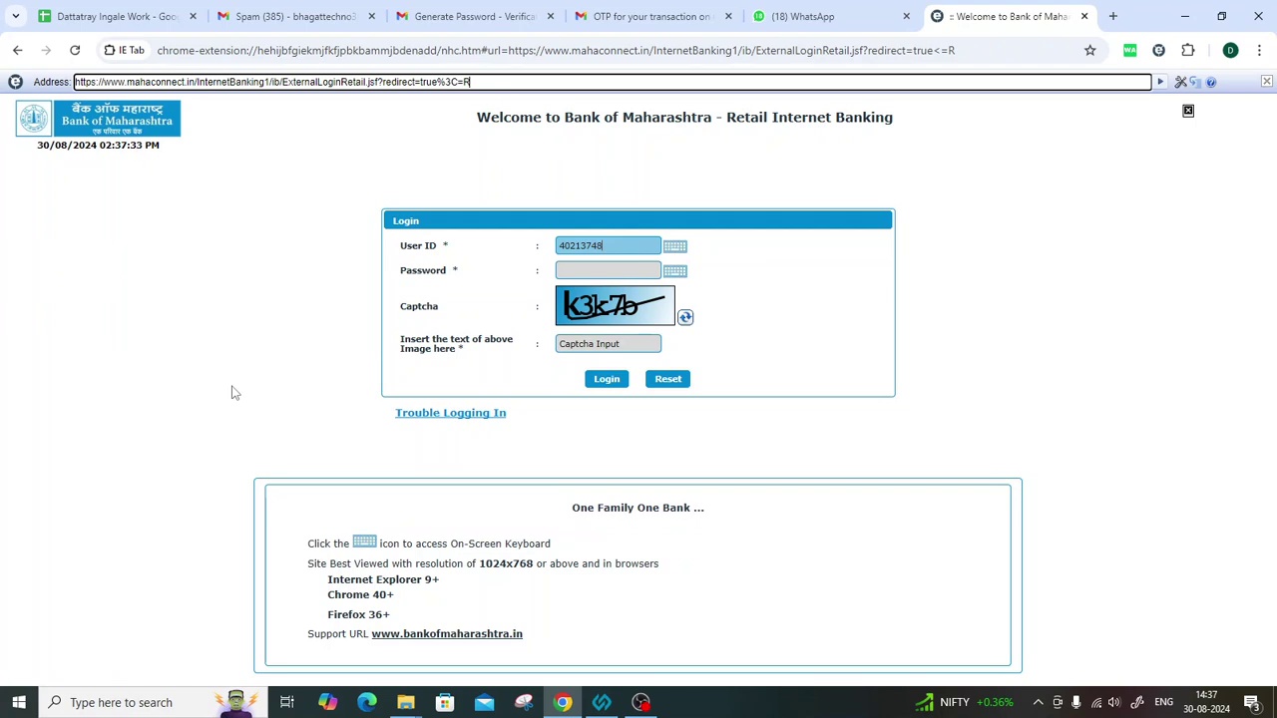
{"action": "key", "text": "Tab"}
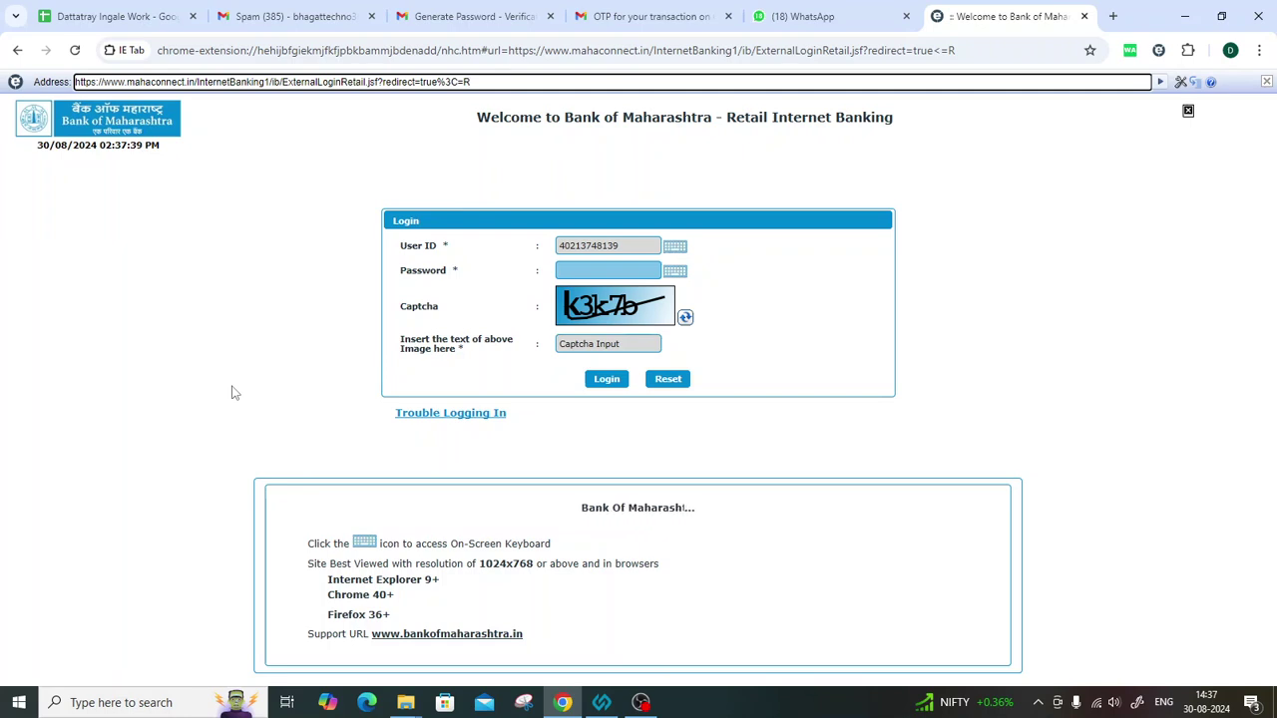
{"action": "key", "text": "Caps_Lock"}
{"action": "type", "text": "•••••••"}
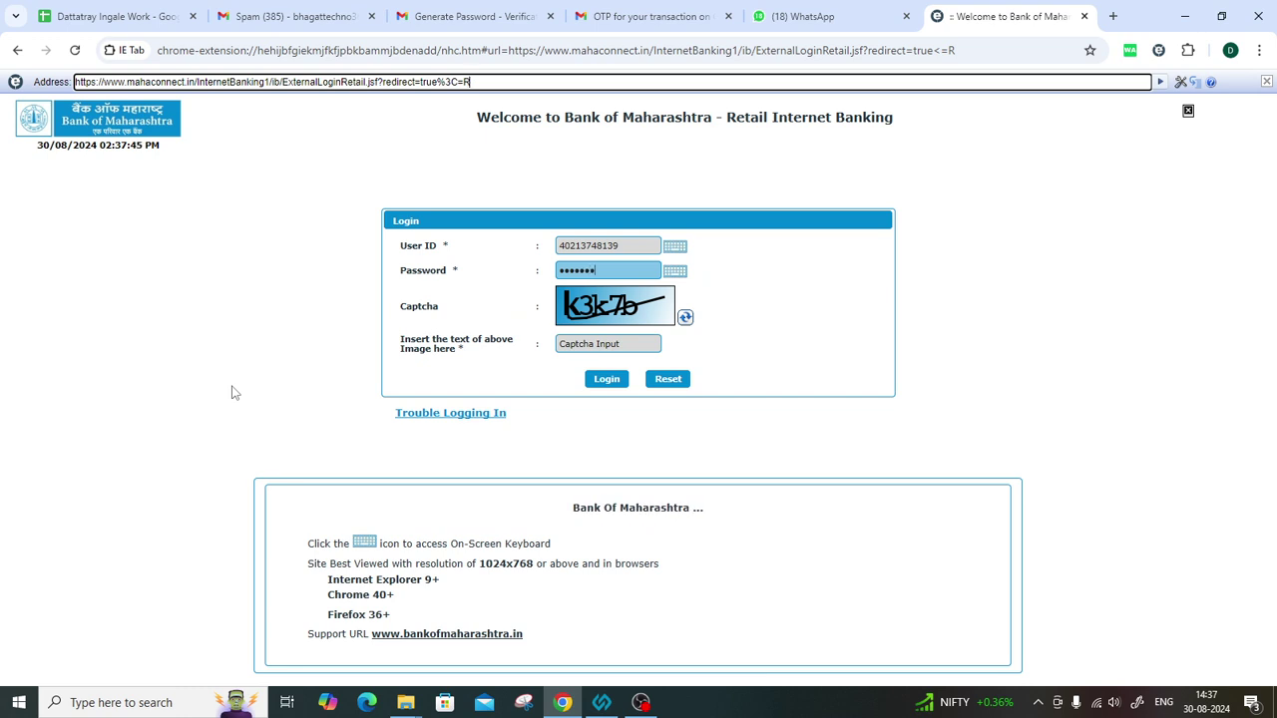
{"action": "type", "text": "•"}
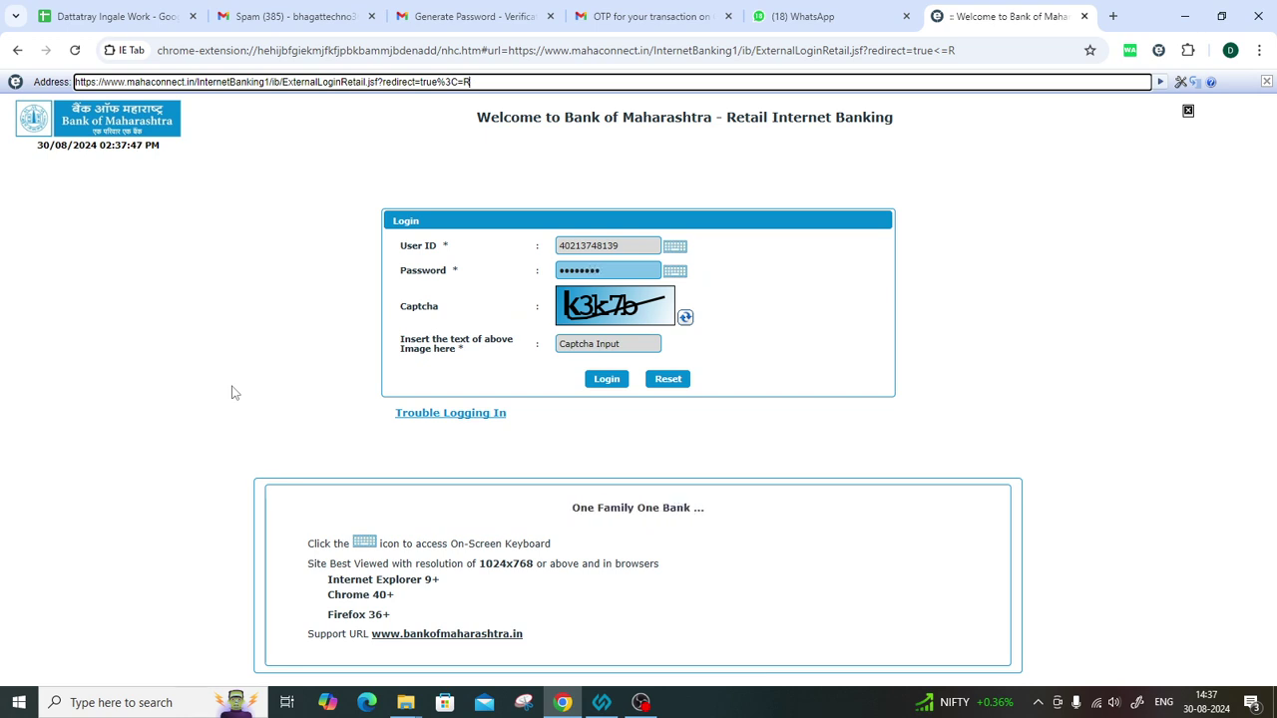
{"action": "type", "text": "••"}
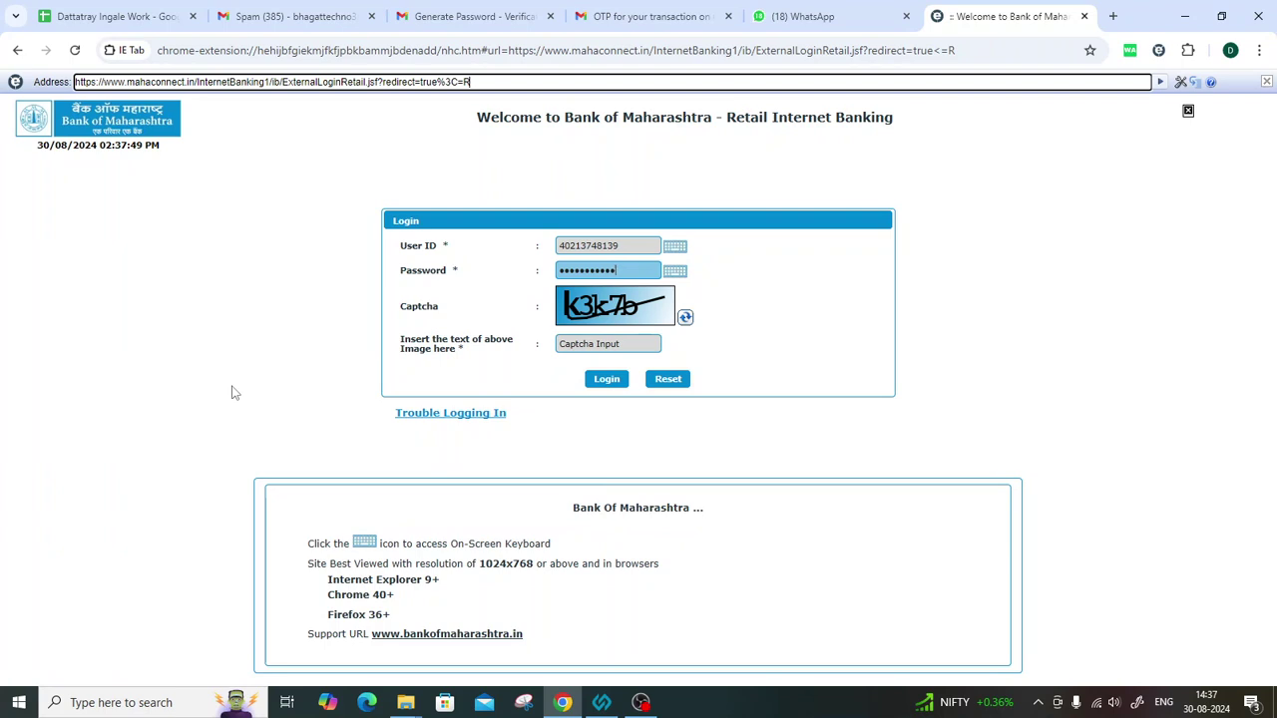
{"action": "left_click", "coordinate": [597, 345]}
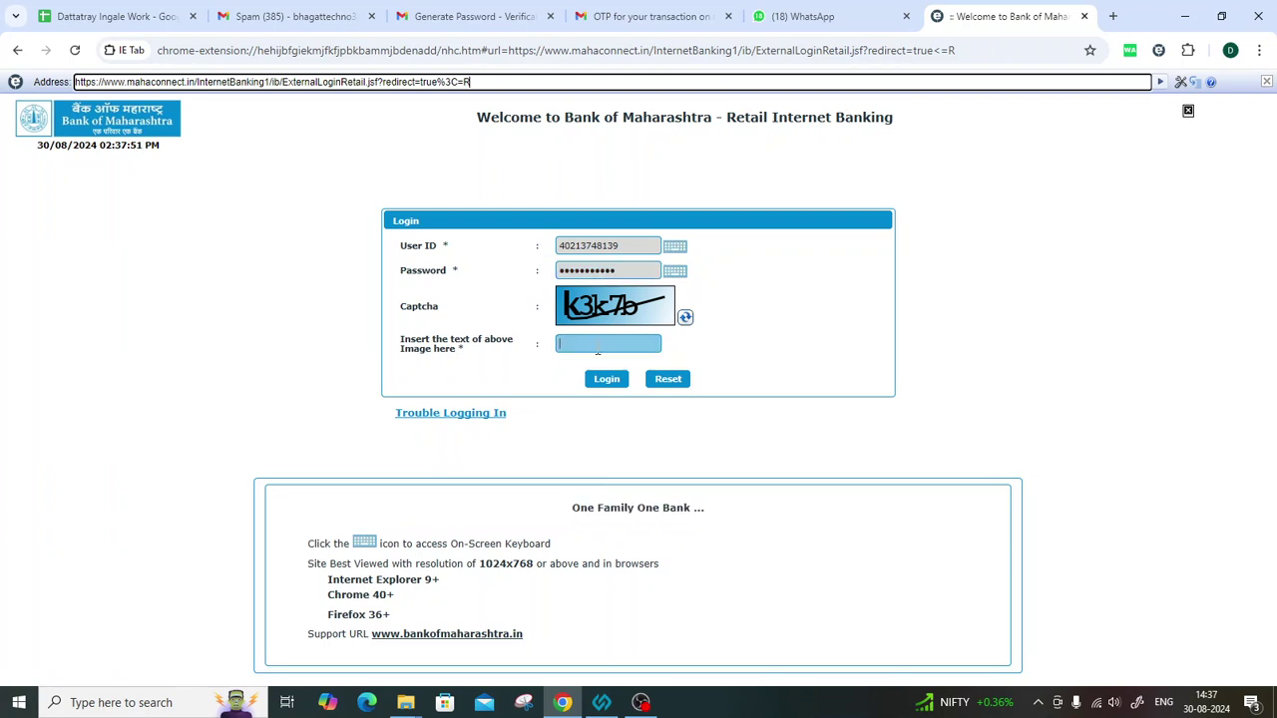
{"action": "type", "text": "k"}
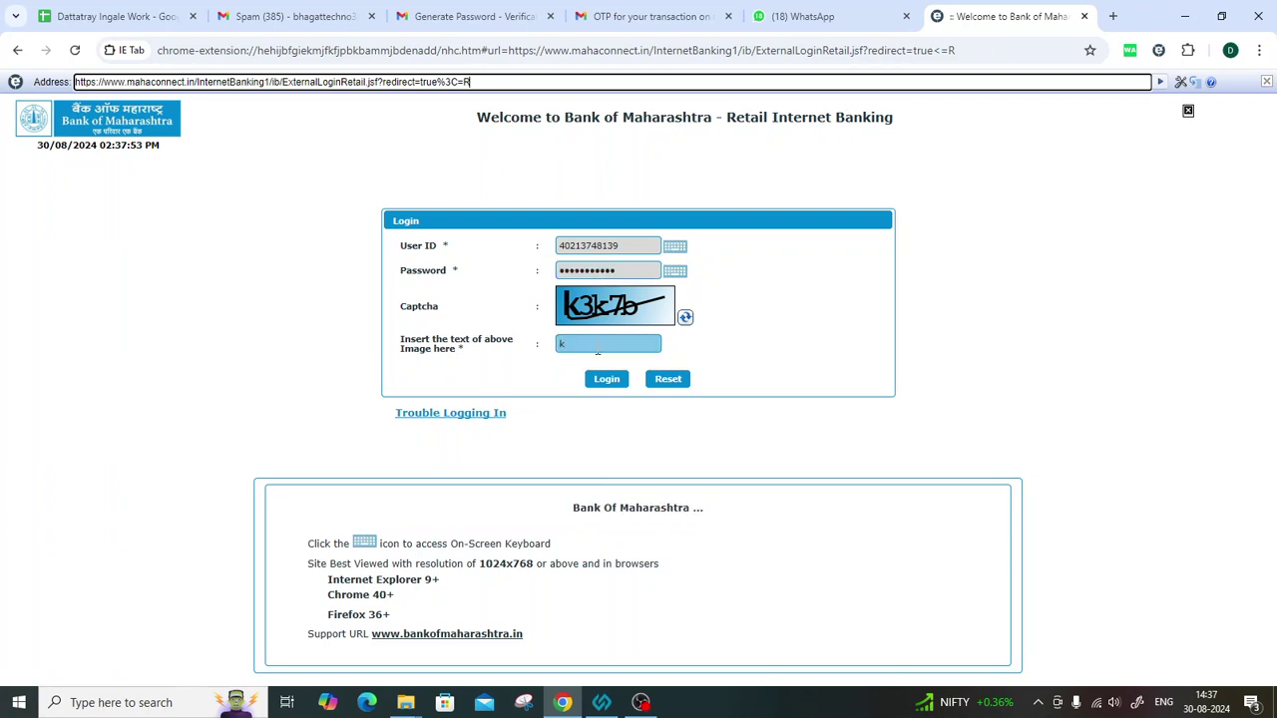
{"action": "type", "text": "3k7b"}
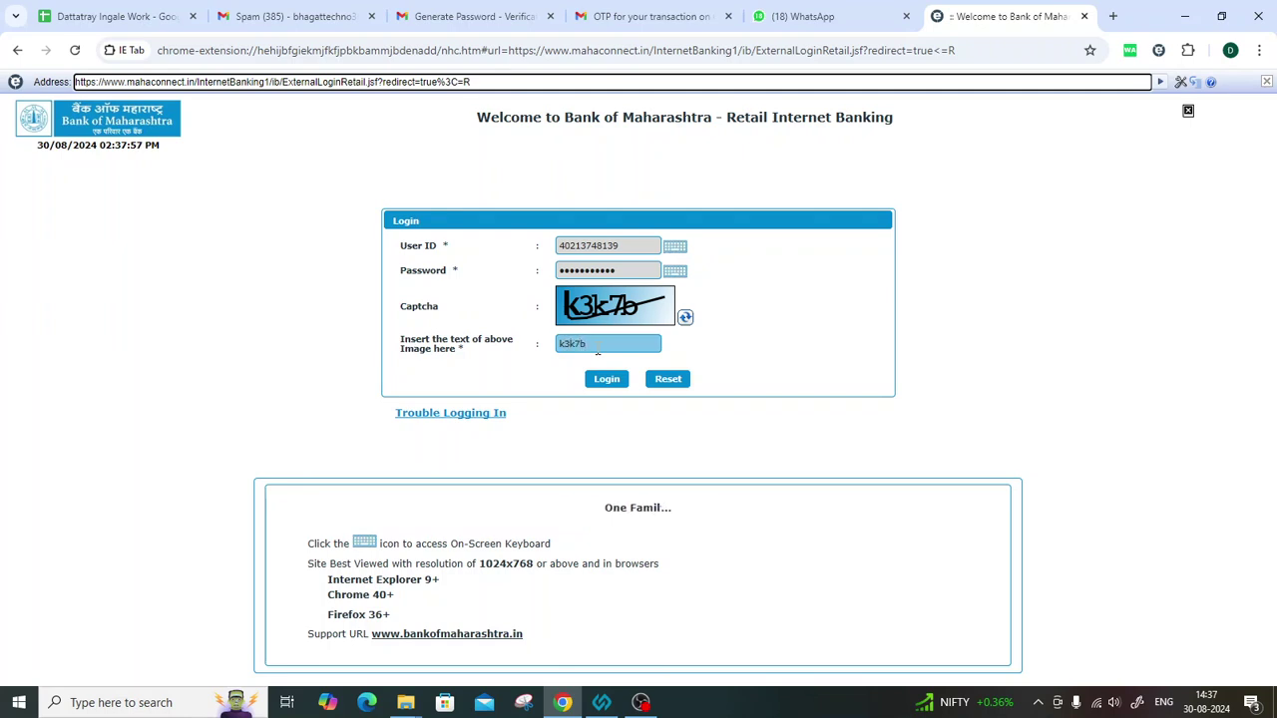
{"action": "left_click", "coordinate": [609, 385]}
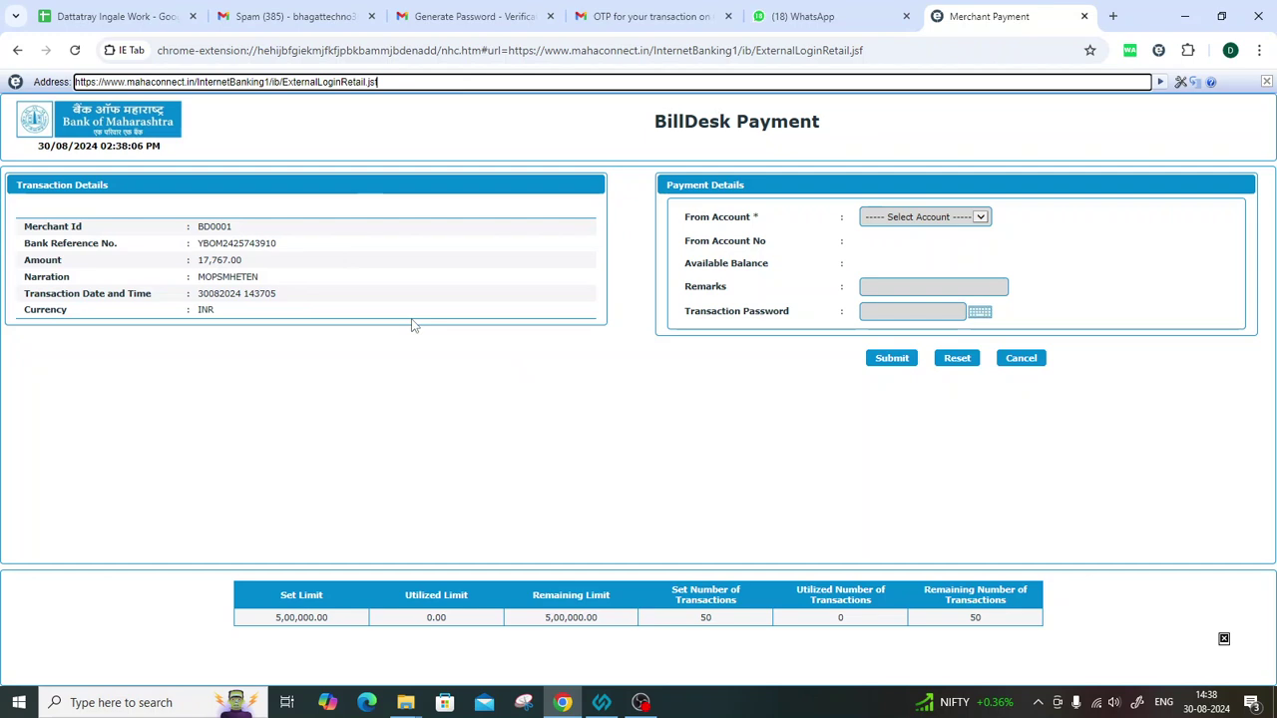
Pay from the current account with remark 'Tender 122044' and the transaction password.
{"action": "left_click", "coordinate": [910, 219]}
{"action": "left_click", "coordinate": [906, 227]}
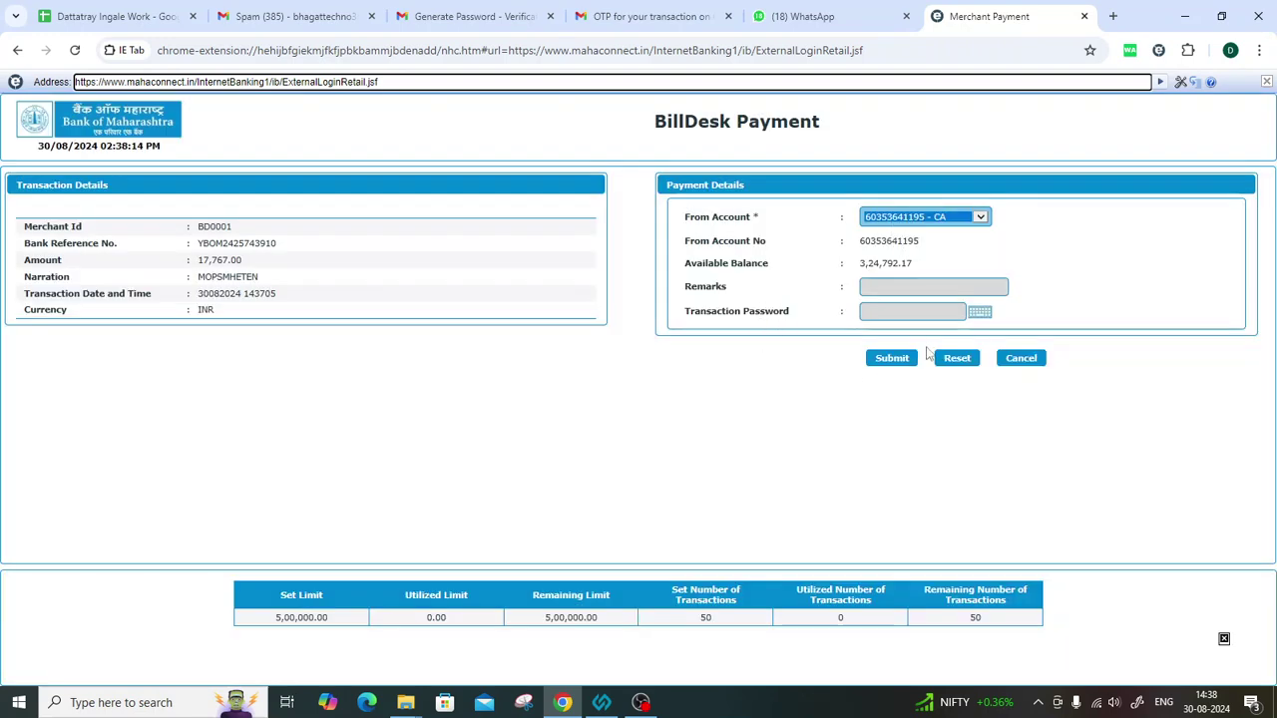
{"action": "left_click", "coordinate": [893, 291]}
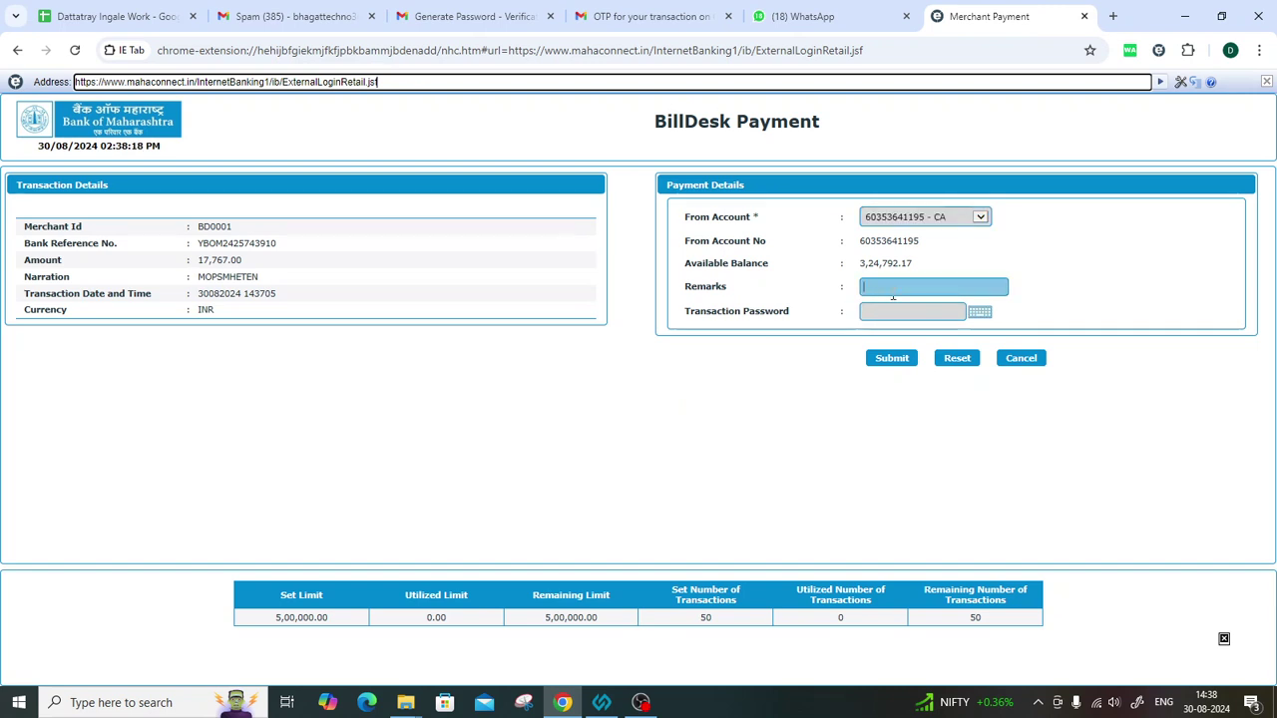
{"action": "type", "text": "Tender 122044"}
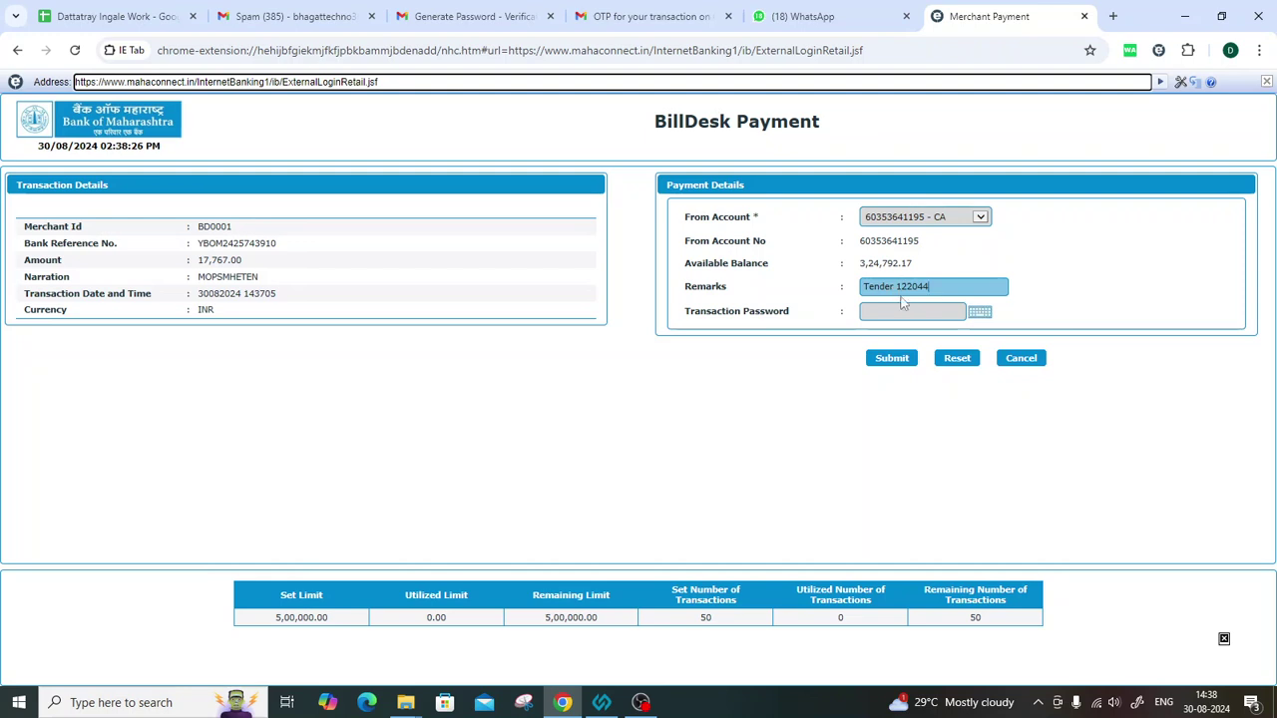
{"action": "left_click", "coordinate": [897, 311]}
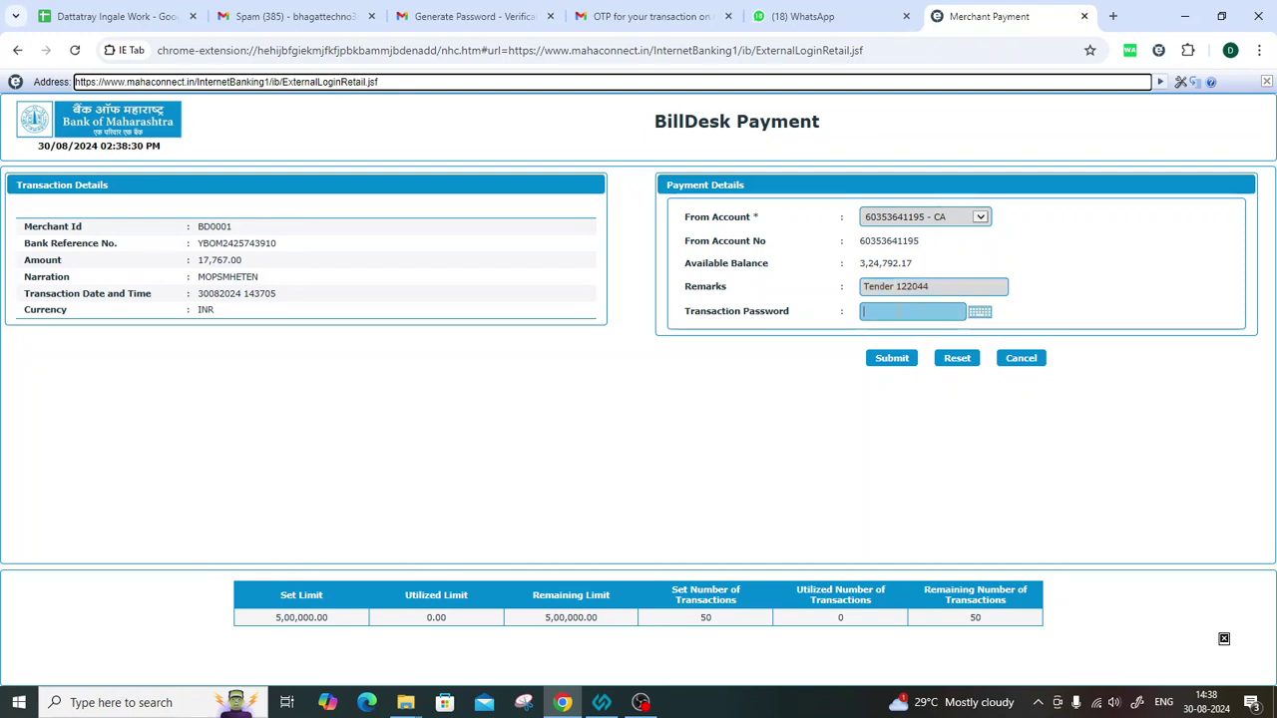
{"action": "key", "text": "Caps_Lock"}
{"action": "type", "text": "•••"}
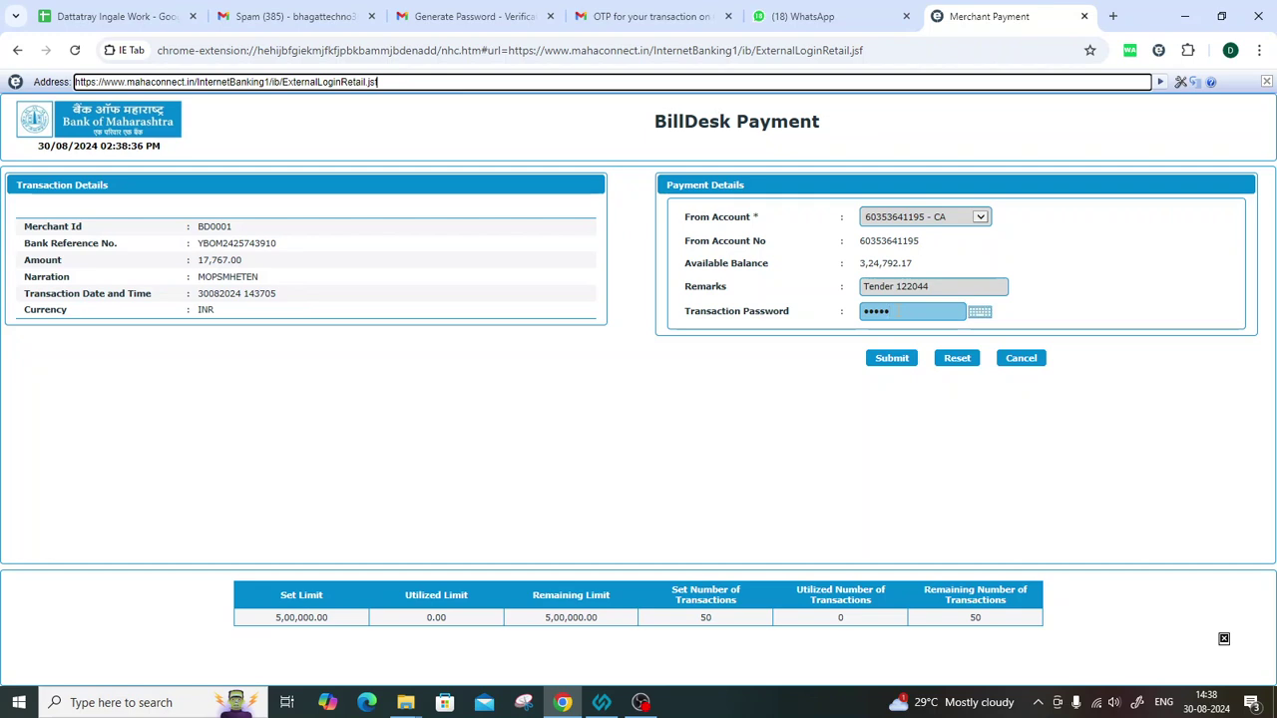
{"action": "type", "text": "•••••"}
{"action": "left_click", "coordinate": [886, 365]}
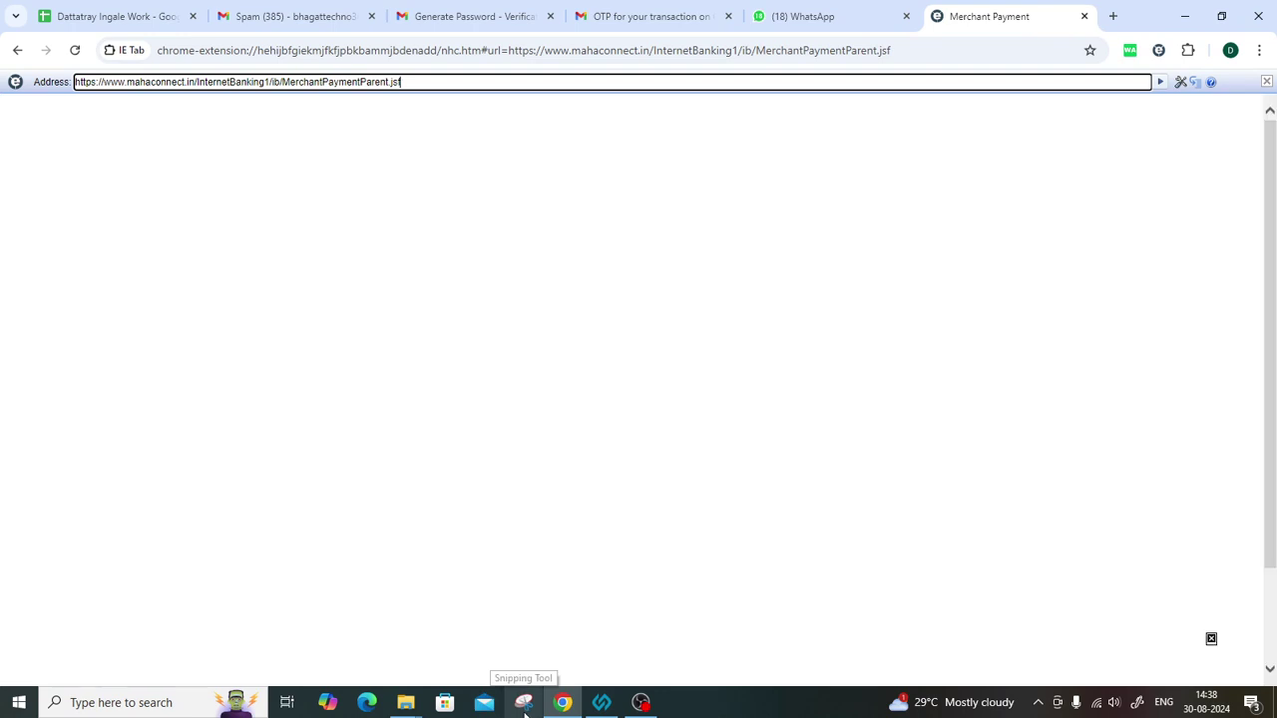
Open the Snipping Tool, move it aside, then dismiss it to return to the payment page.
{"action": "left_click", "coordinate": [524, 706]}
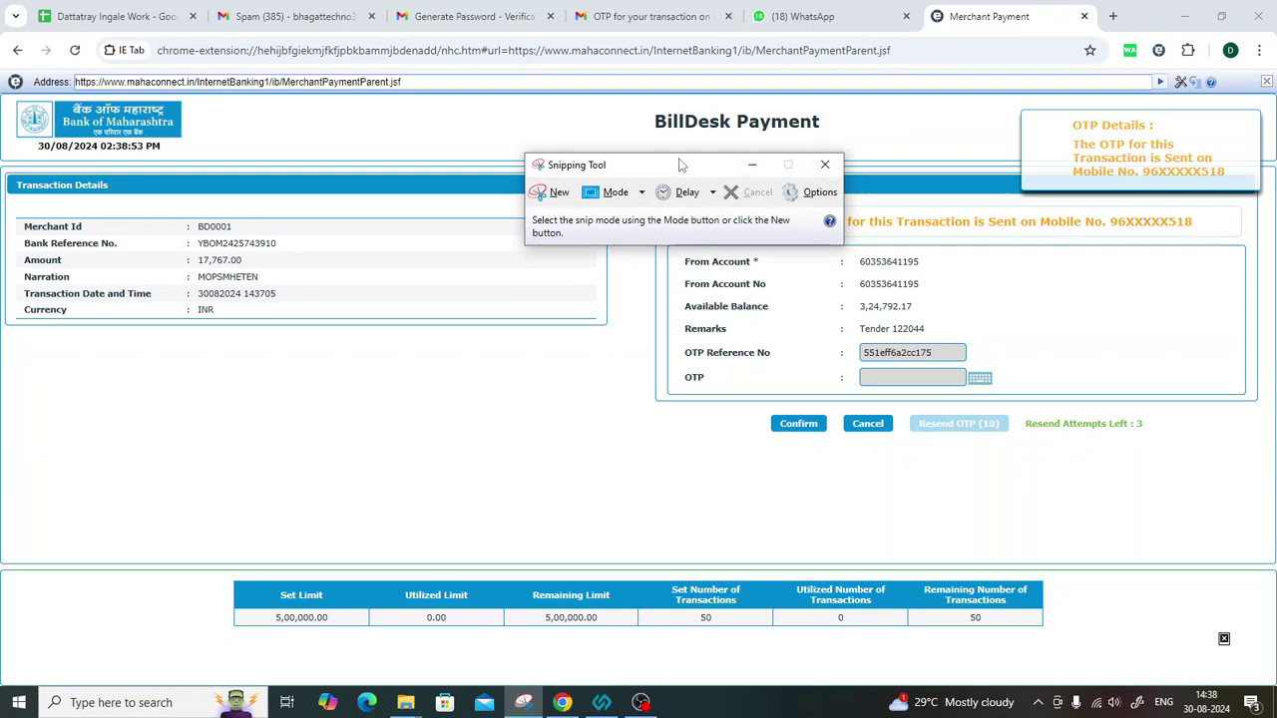
{"action": "left_click_drag", "start_coordinate": [736, 166], "coordinate": [584, 113]}
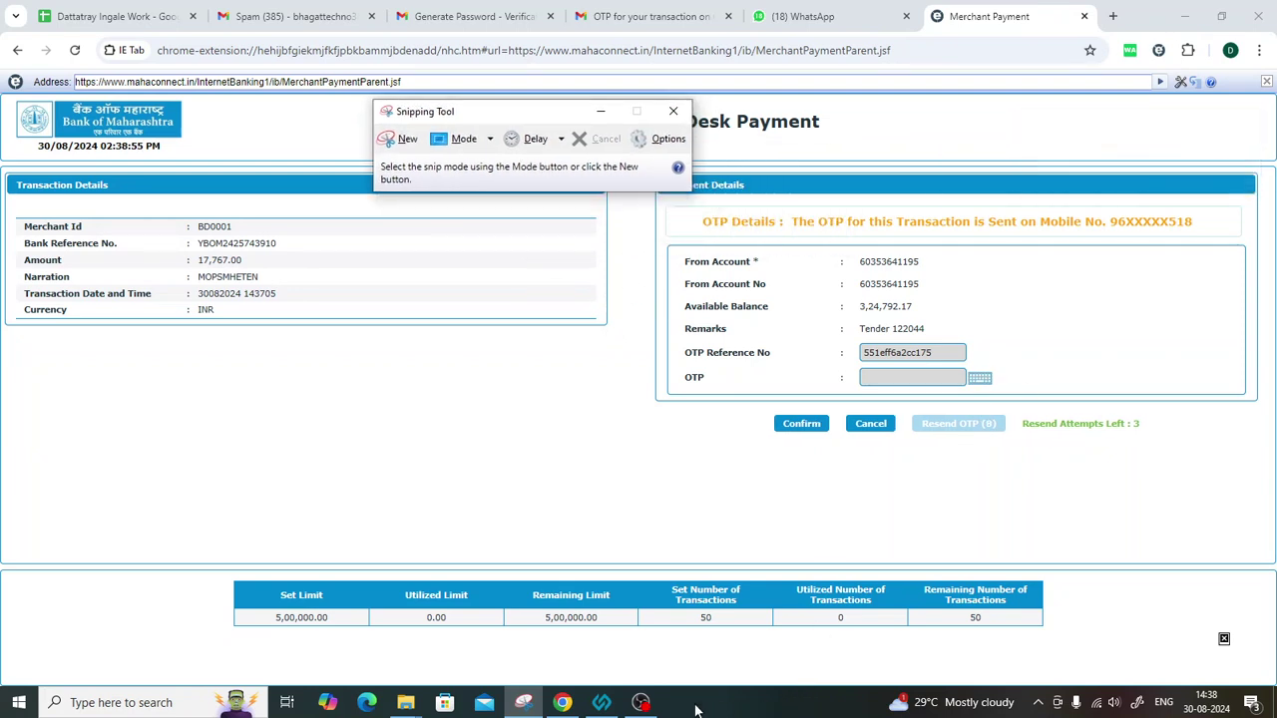
{"action": "mouse_move", "coordinate": [648, 706]}
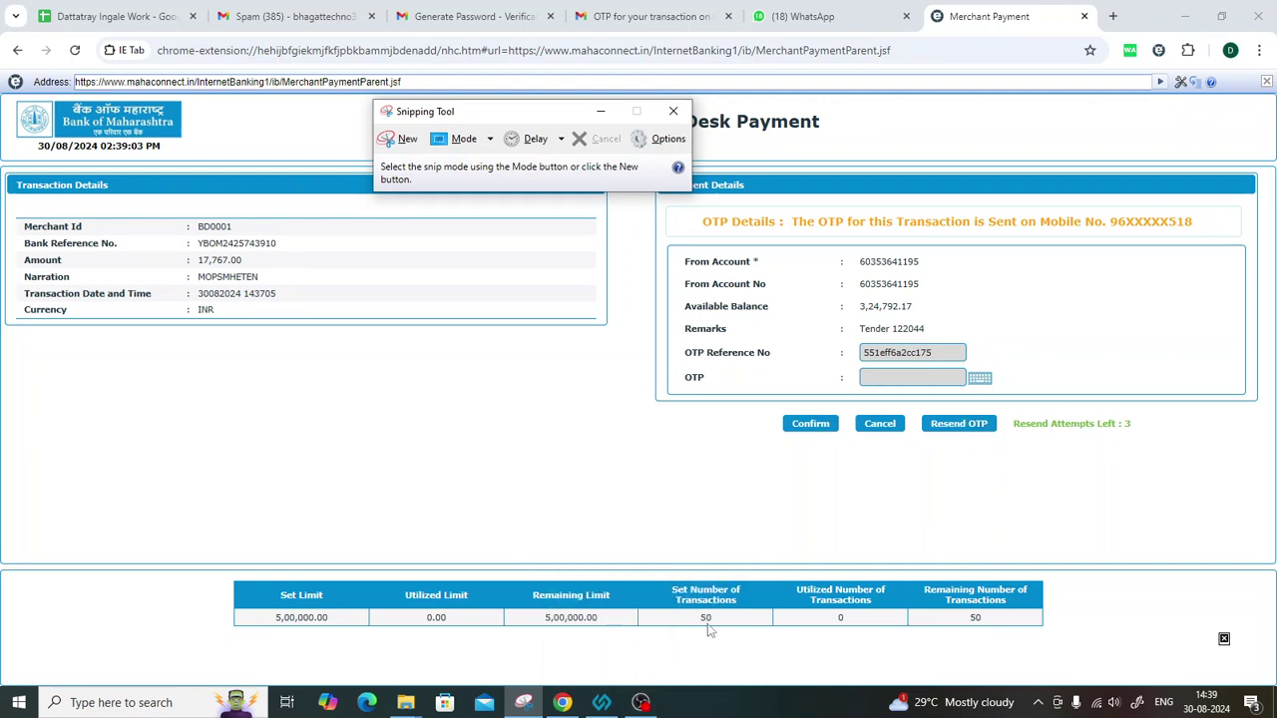
{"action": "left_click", "coordinate": [896, 375]}
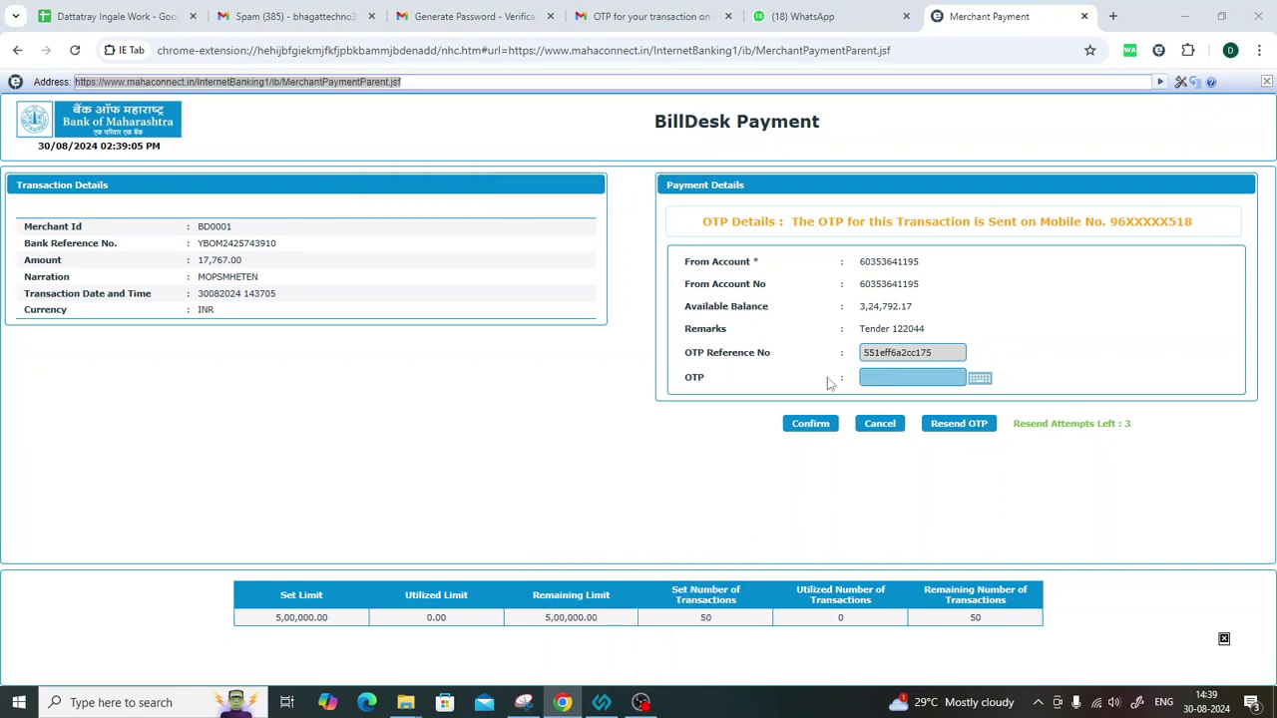
{"action": "left_click", "coordinate": [640, 702]}
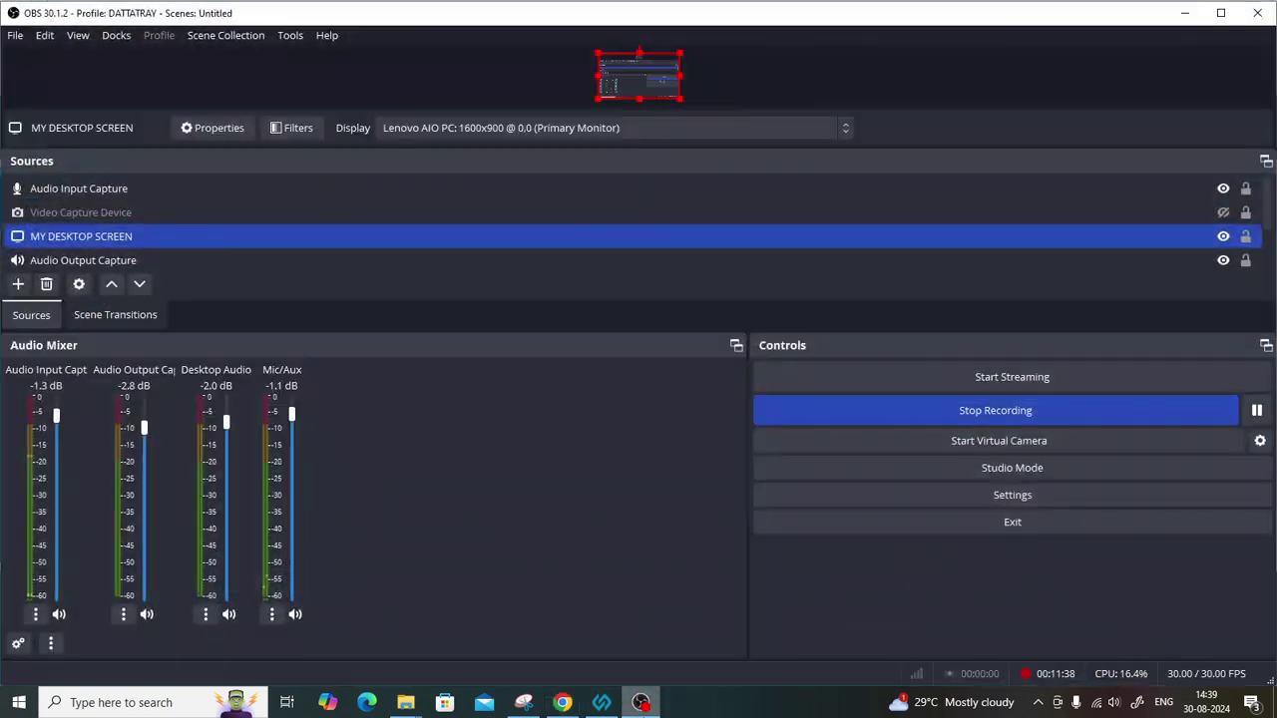
{"action": "left_click", "coordinate": [655, 701]}
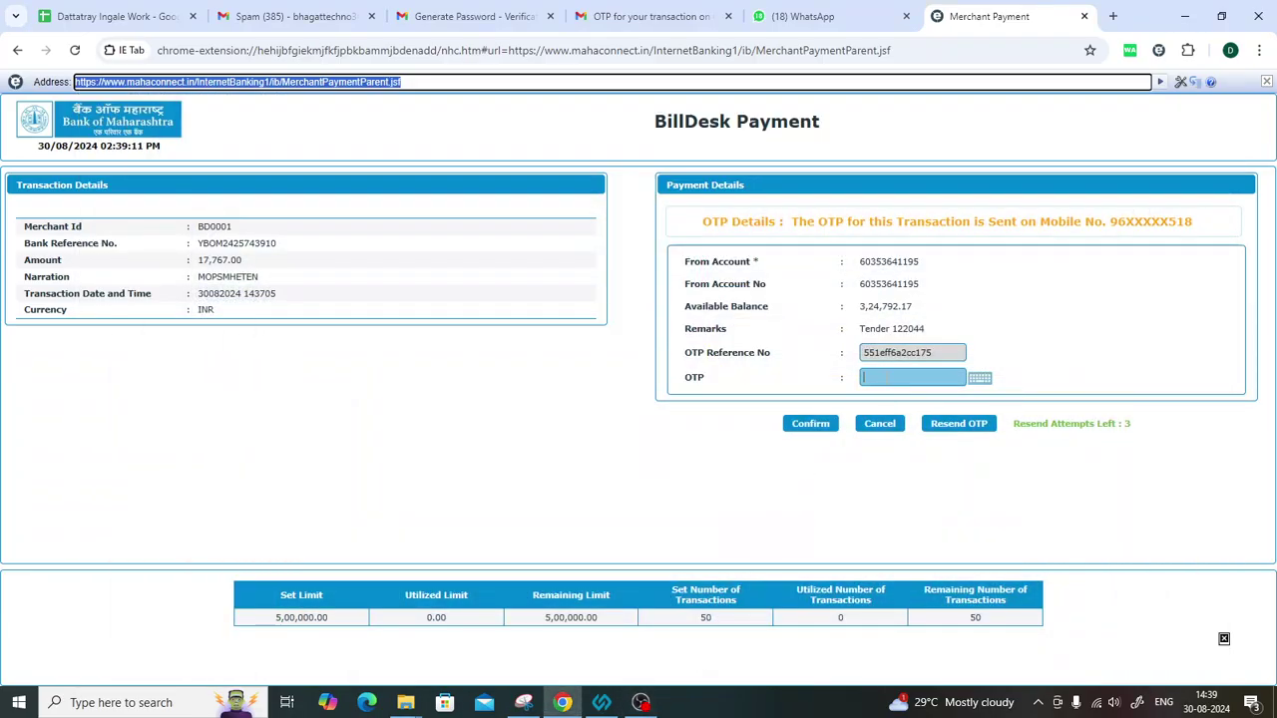
Enter the received OTP and confirm the merchant payment.
{"action": "left_click", "coordinate": [886, 377]}
{"action": "type", "text": "•••••"}
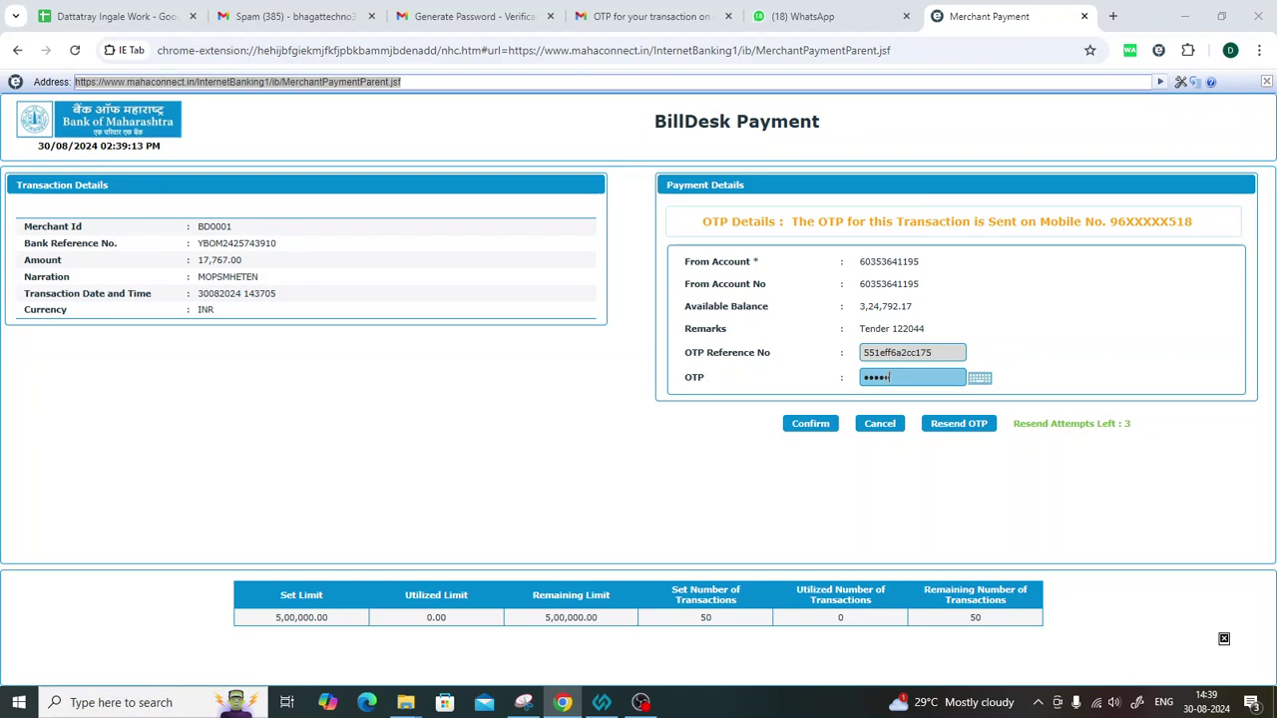
{"action": "left_click", "coordinate": [814, 426]}
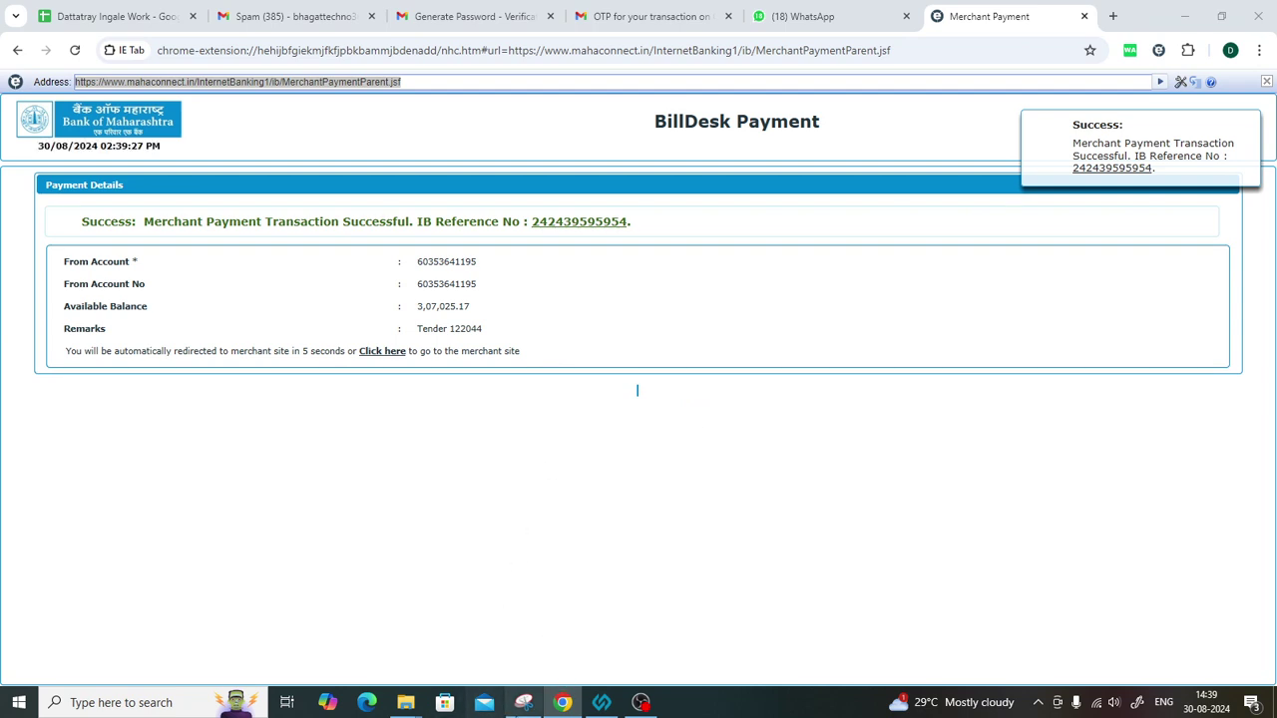
Capture the payment-success section and save it as payment123.
{"action": "left_click", "coordinate": [524, 704]}
{"action": "left_click", "coordinate": [399, 139]}
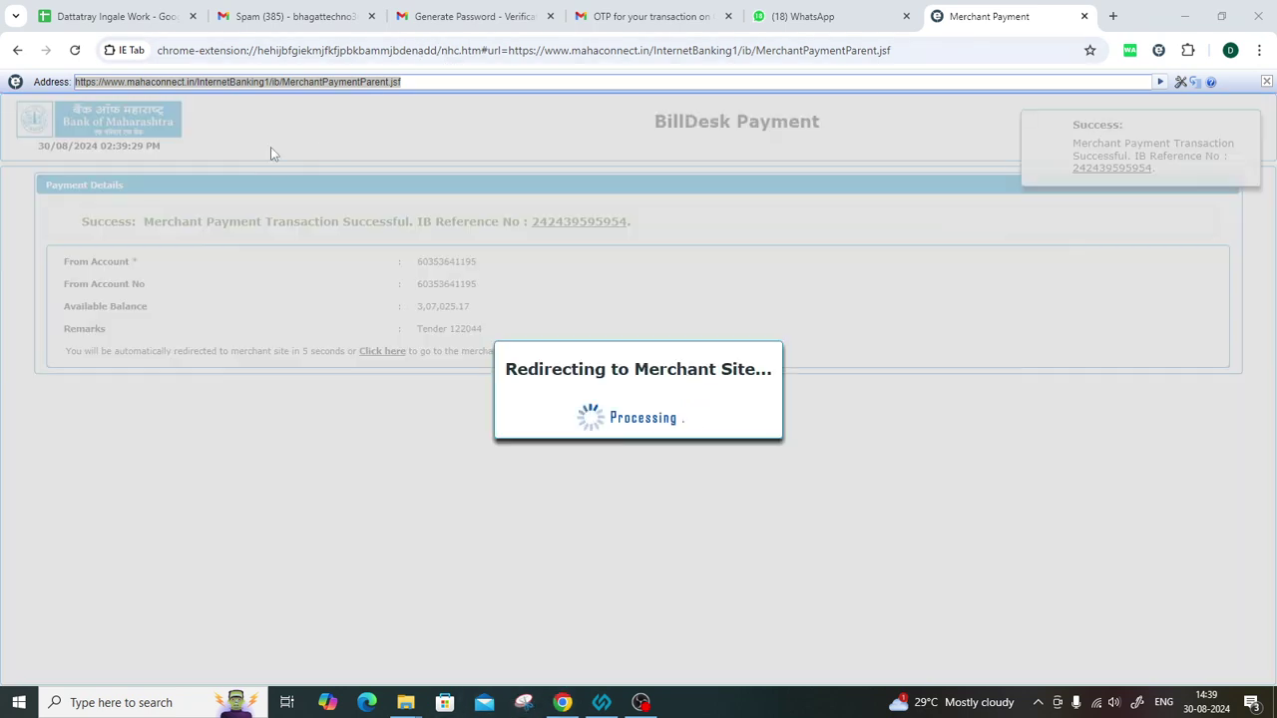
{"action": "left_click_drag", "start_coordinate": [5, 89], "coordinate": [1269, 407]}
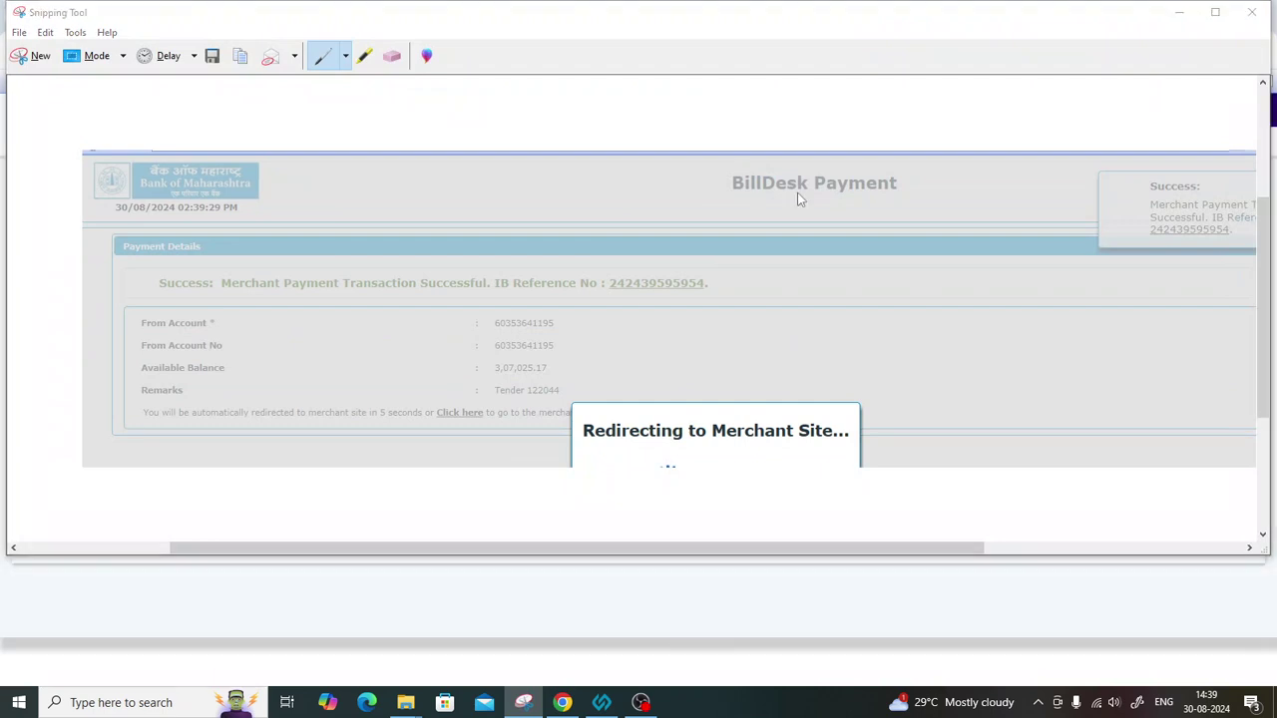
{"action": "key", "text": "ctrl+s"}
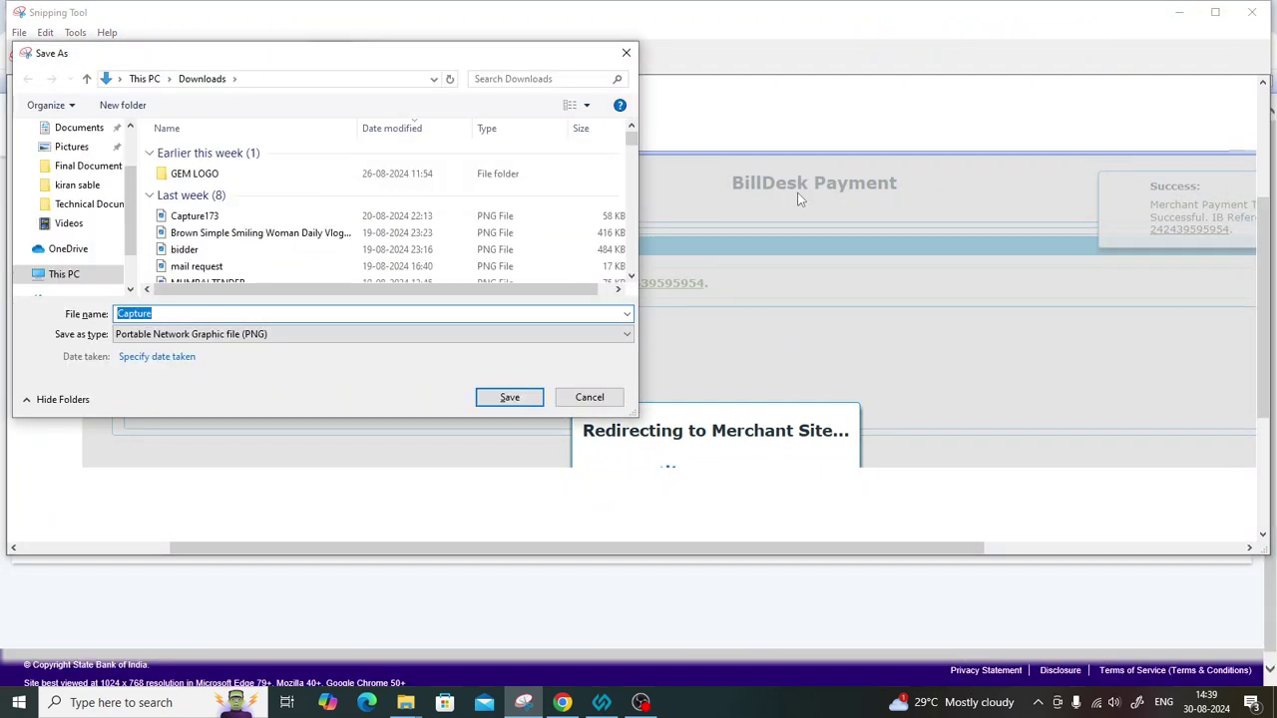
{"action": "type", "text": "payment123"}
{"action": "key", "text": "Return"}
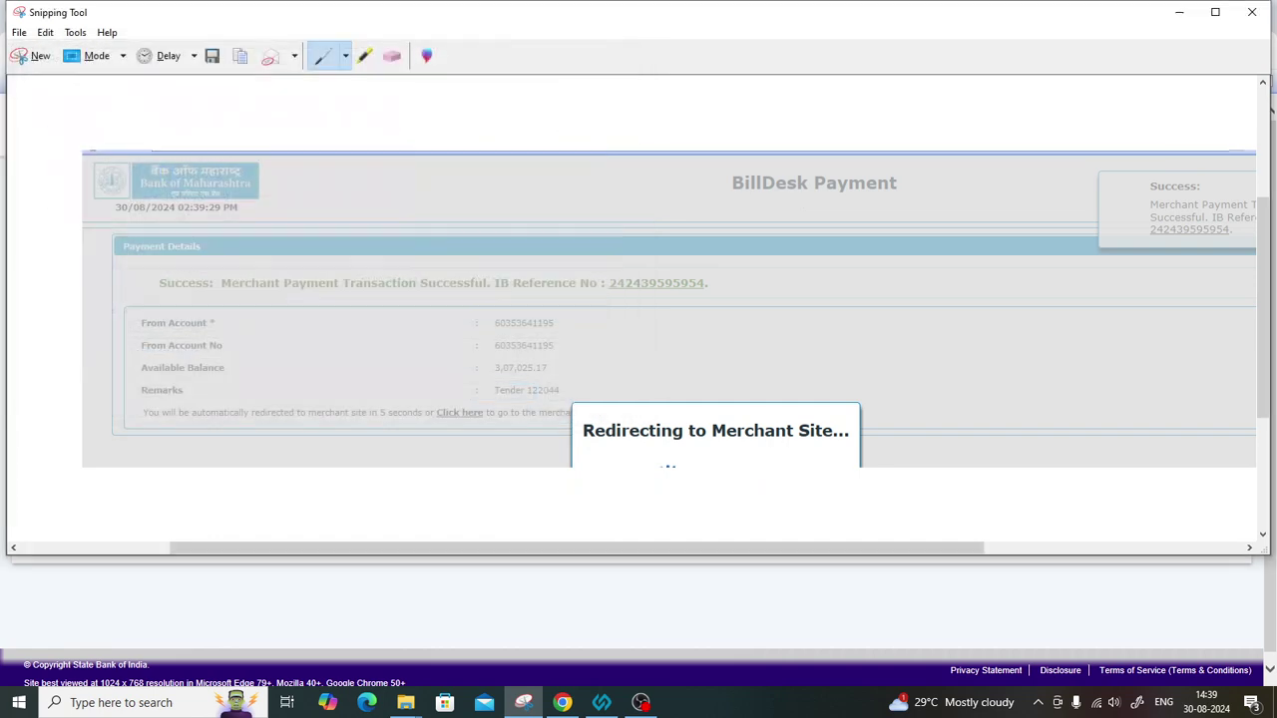
Minimise the Snipping Tool, bring it back, and start another capture.
{"action": "left_click", "coordinate": [1179, 12]}
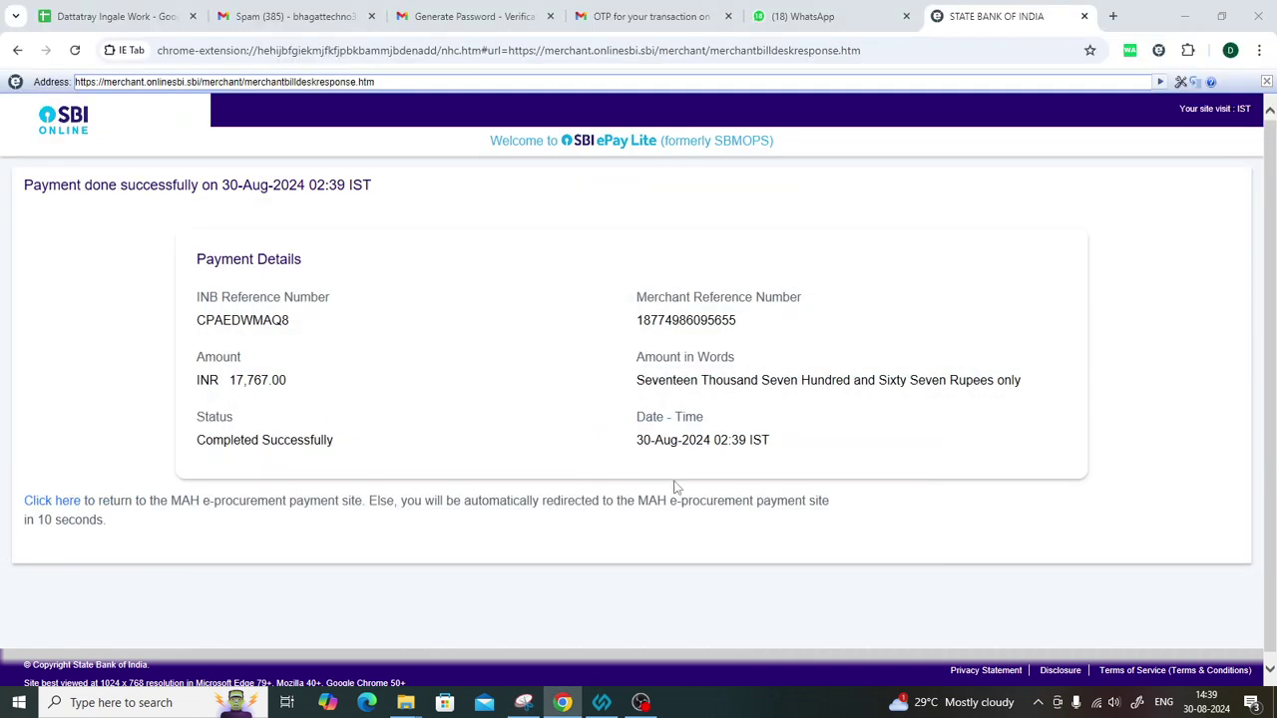
{"action": "left_click", "coordinate": [523, 702]}
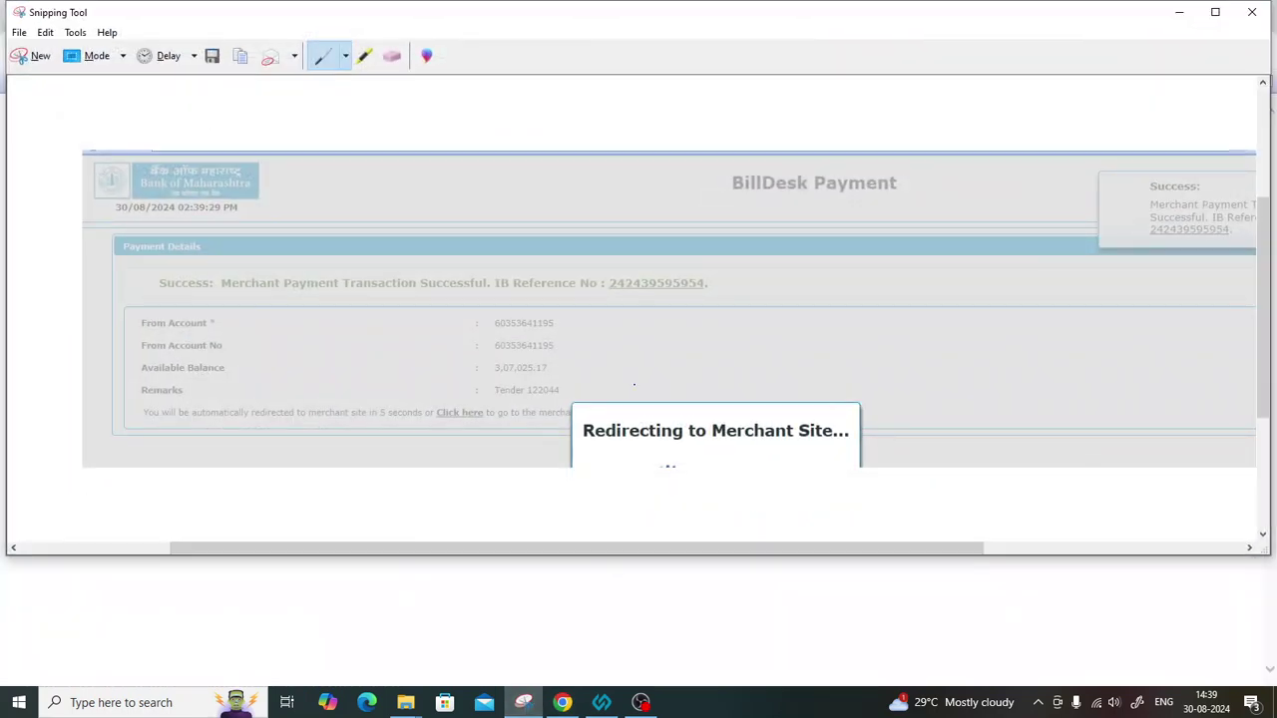
{"action": "left_click", "coordinate": [38, 57]}
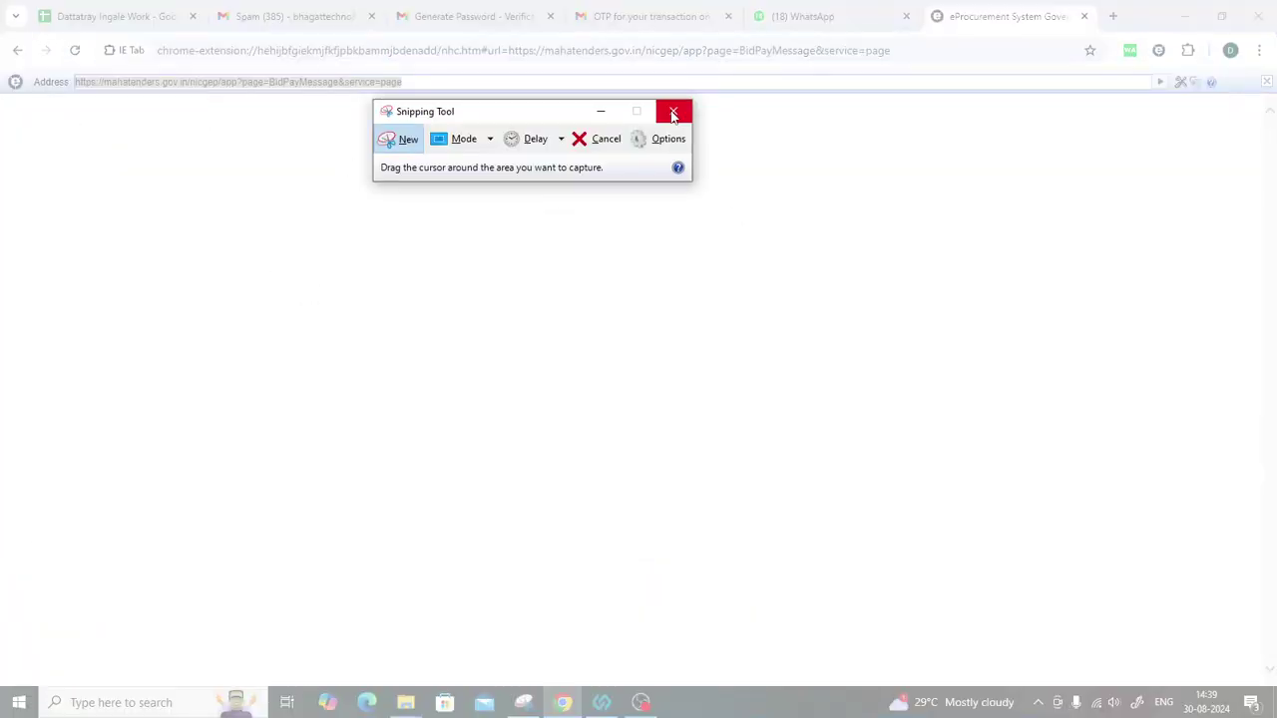
Close the Snipping Tool and switch to the File Explorer Videos window.
{"action": "left_click", "coordinate": [674, 111]}
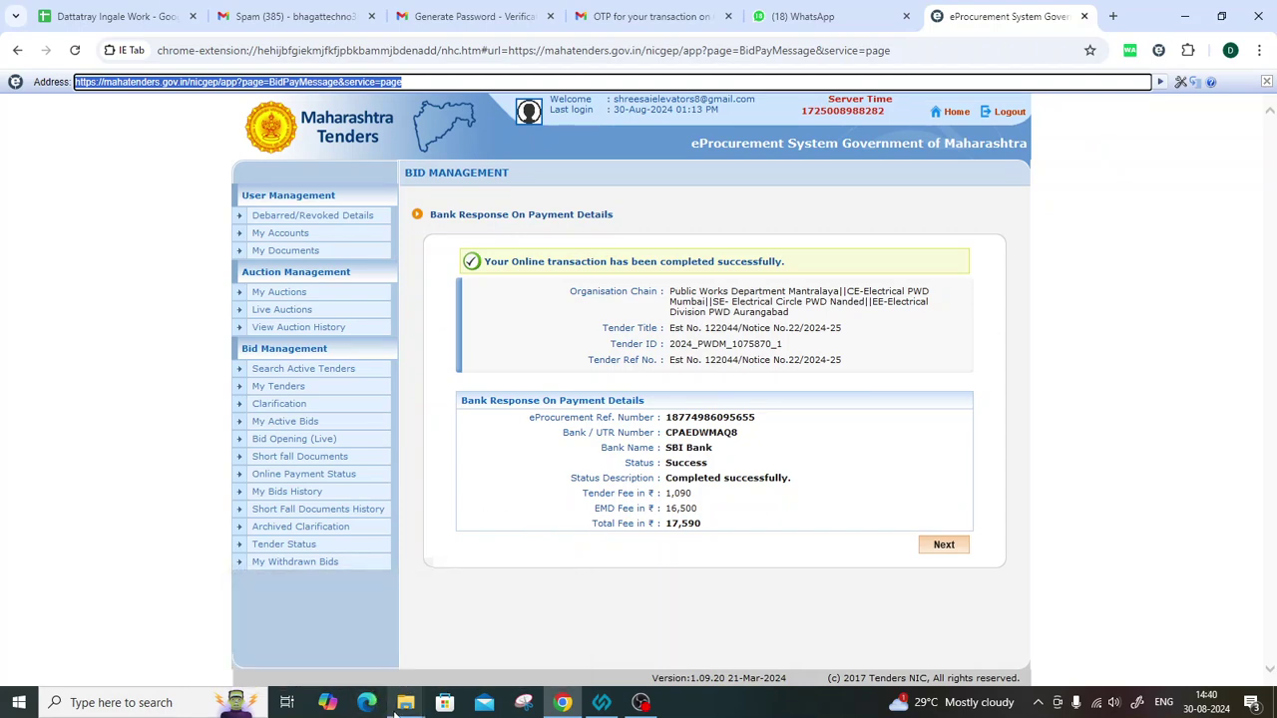
{"action": "mouse_move", "coordinate": [405, 702]}
{"action": "left_click", "coordinate": [336, 626]}
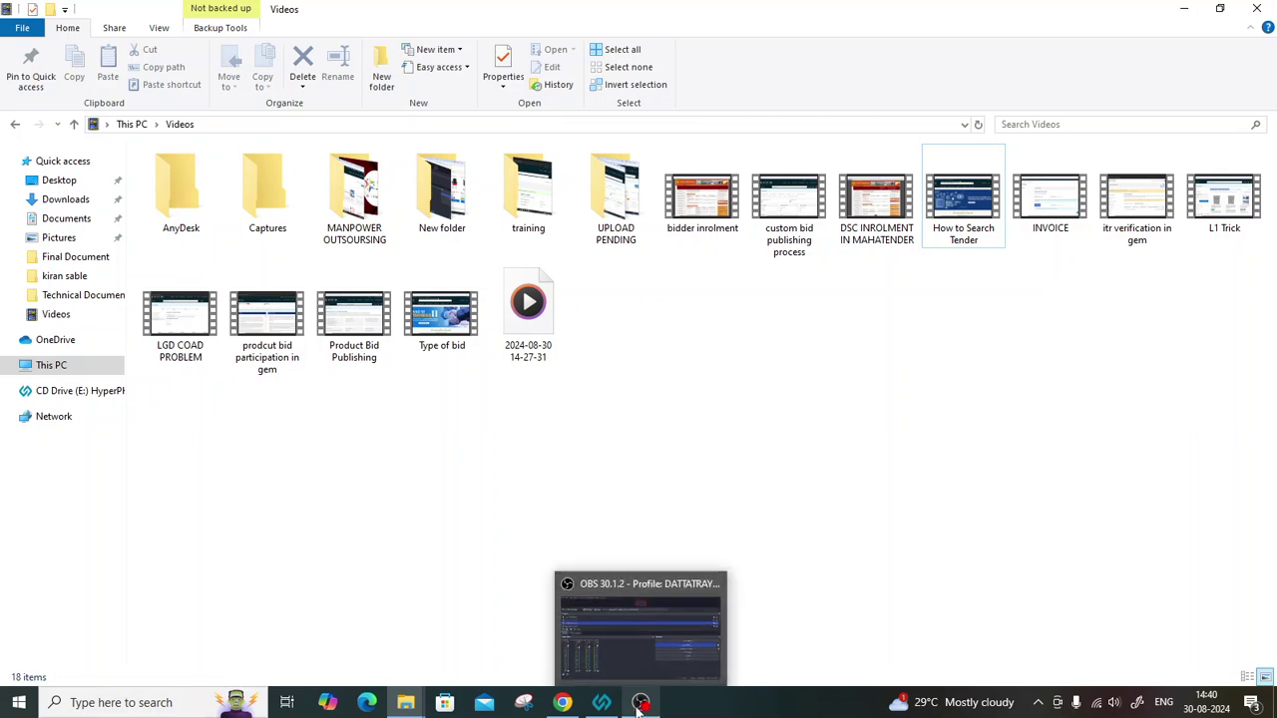
Open payment123 from Downloads in Photos and bring up its Print dialog.
{"action": "left_click", "coordinate": [66, 200]}
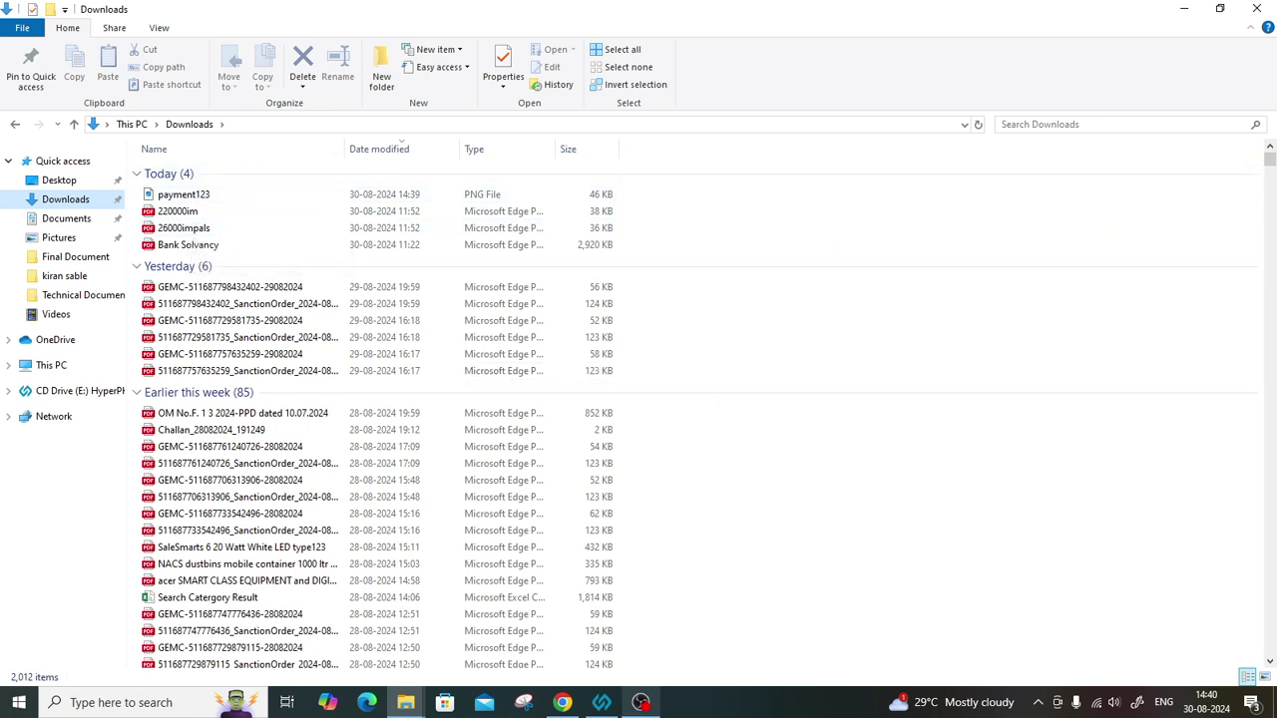
{"action": "left_click", "coordinate": [640, 702]}
{"action": "left_click", "coordinate": [641, 702]}
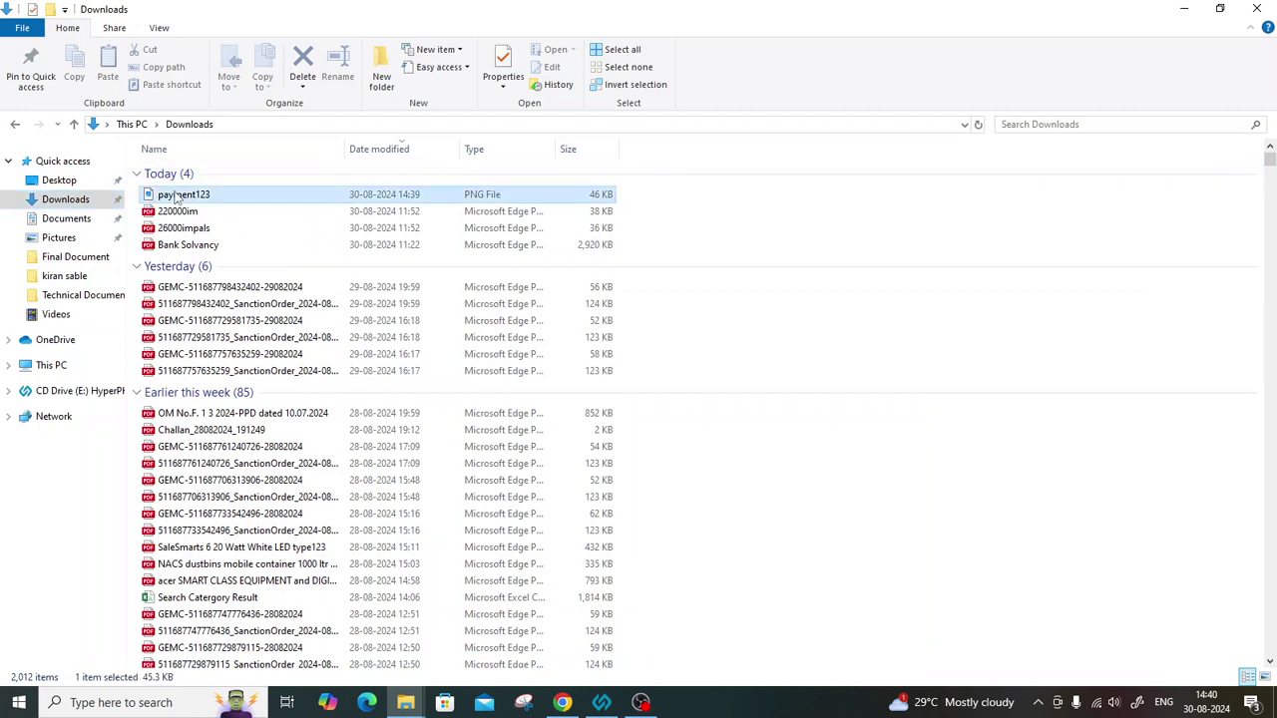
{"action": "right_click", "coordinate": [177, 194]}
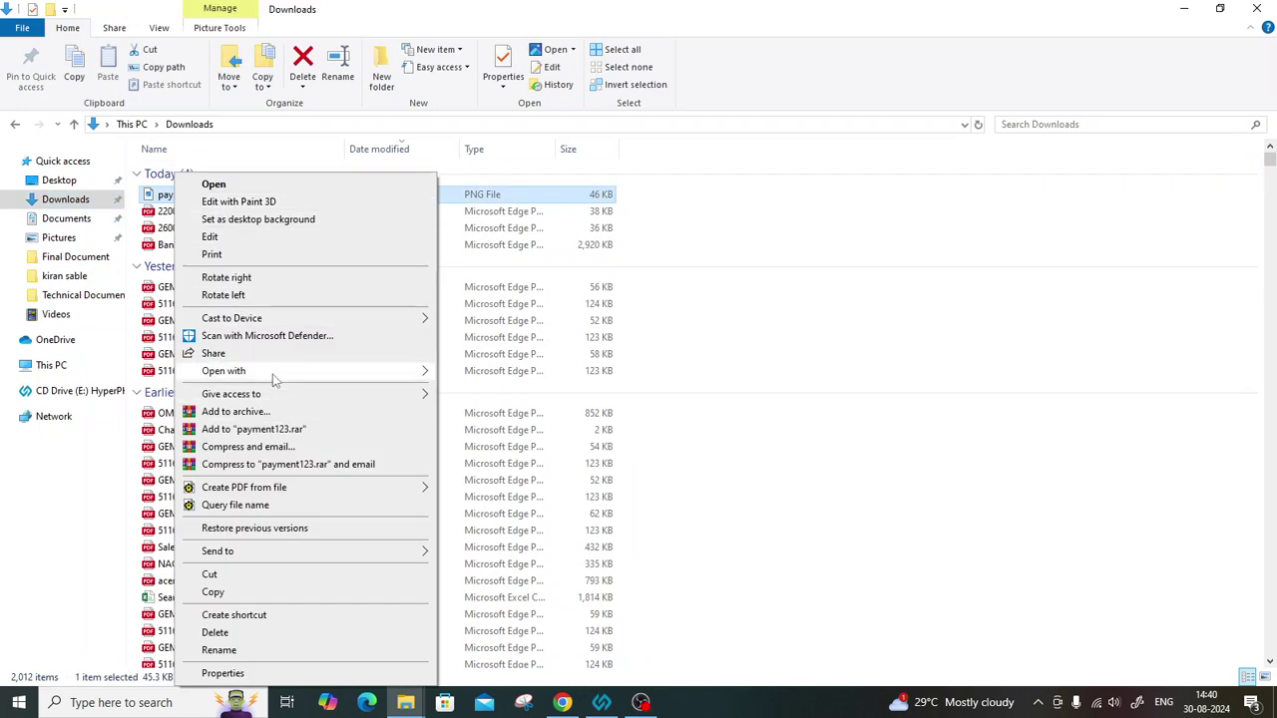
{"action": "left_click", "coordinate": [684, 329]}
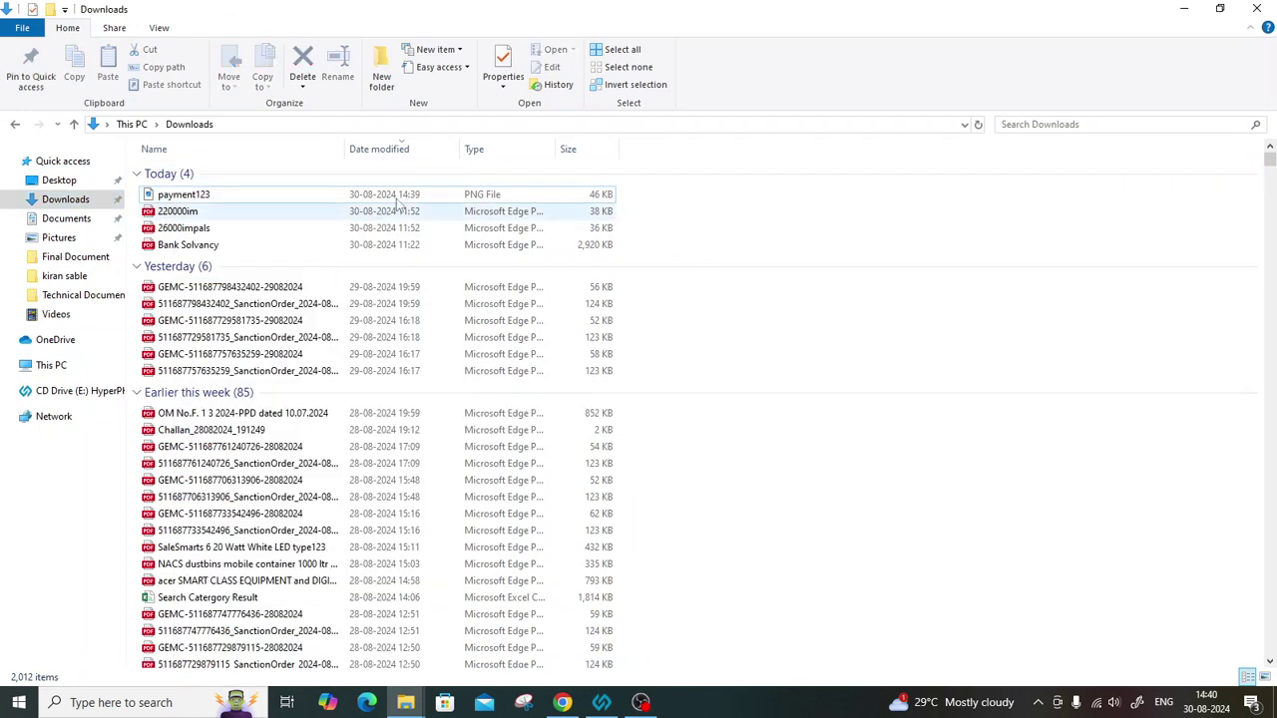
{"action": "double_click", "coordinate": [244, 194]}
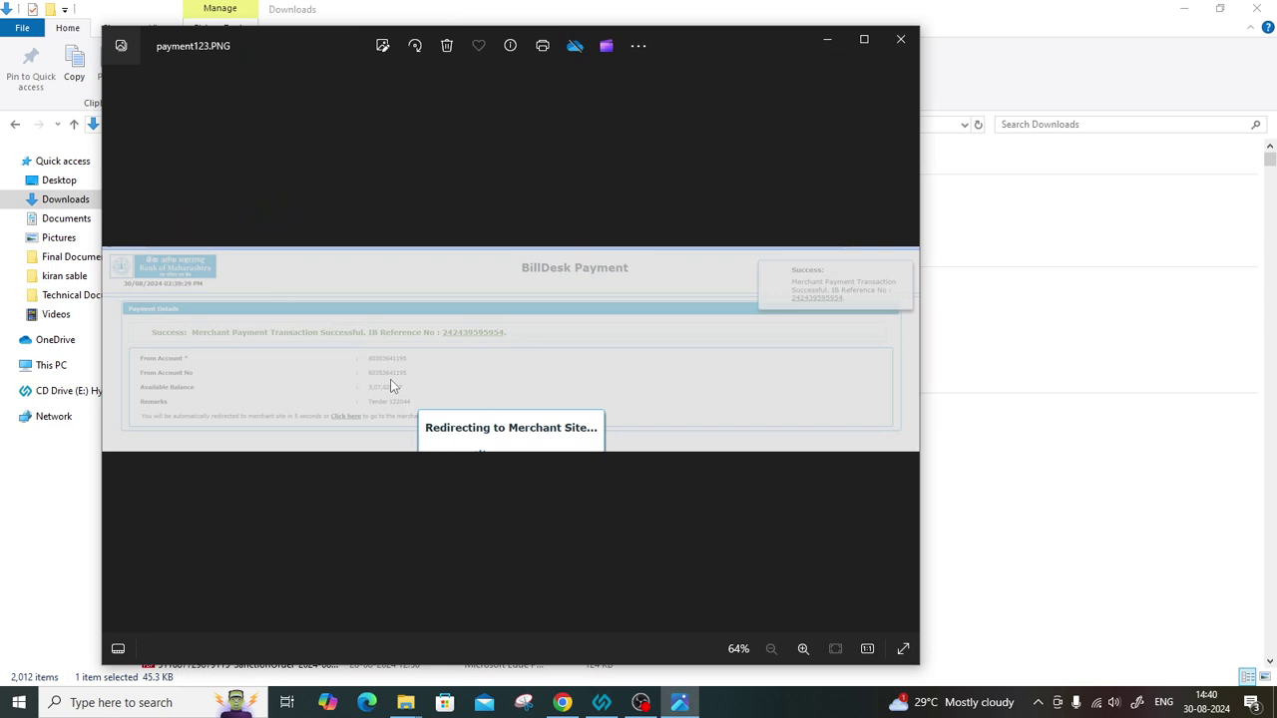
{"action": "key", "text": "ctrl+p"}
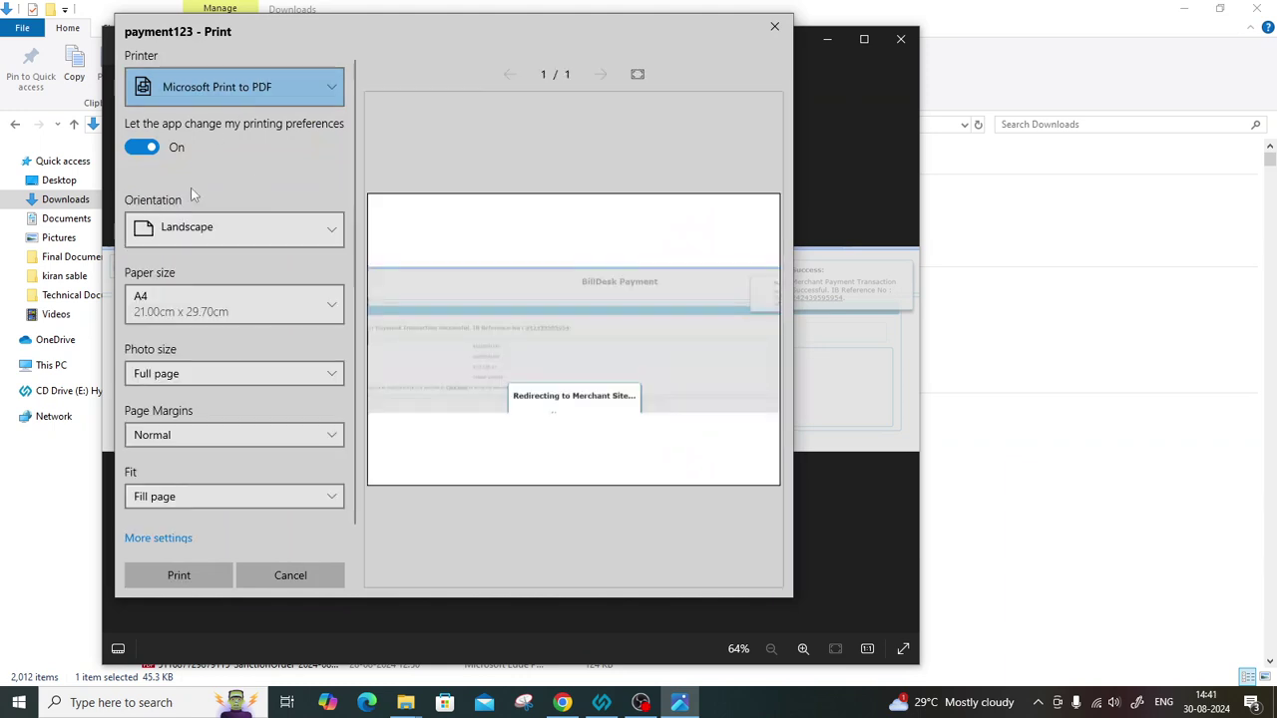
Switch print orientation to portrait and back to landscape, then view paper sizes.
{"action": "left_click", "coordinate": [244, 239]}
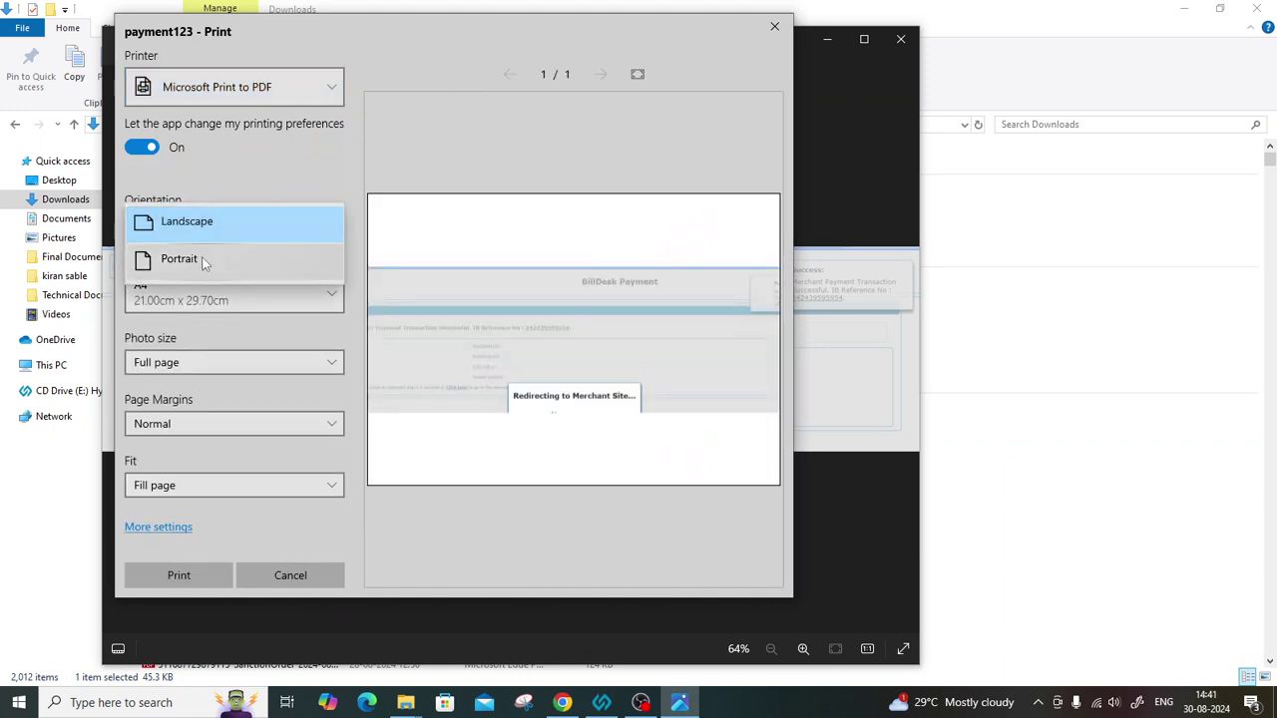
{"action": "left_click", "coordinate": [200, 260]}
{"action": "left_click", "coordinate": [215, 234]}
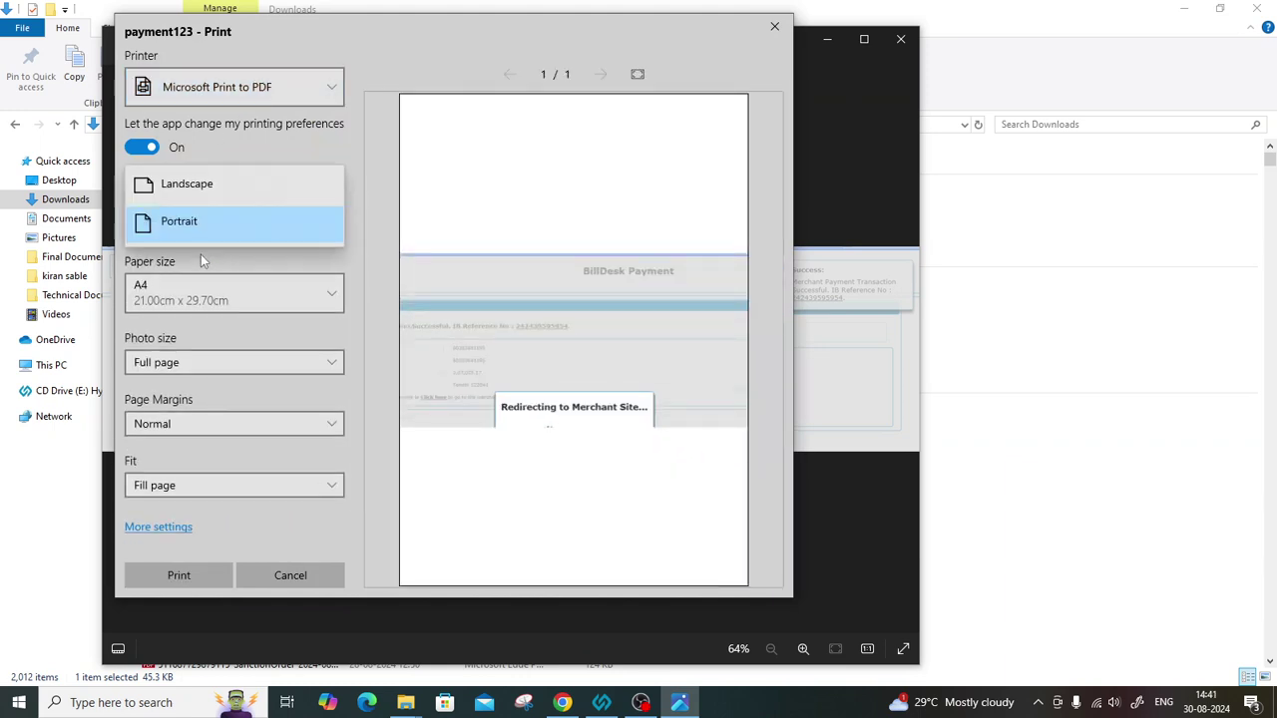
{"action": "left_click", "coordinate": [186, 185]}
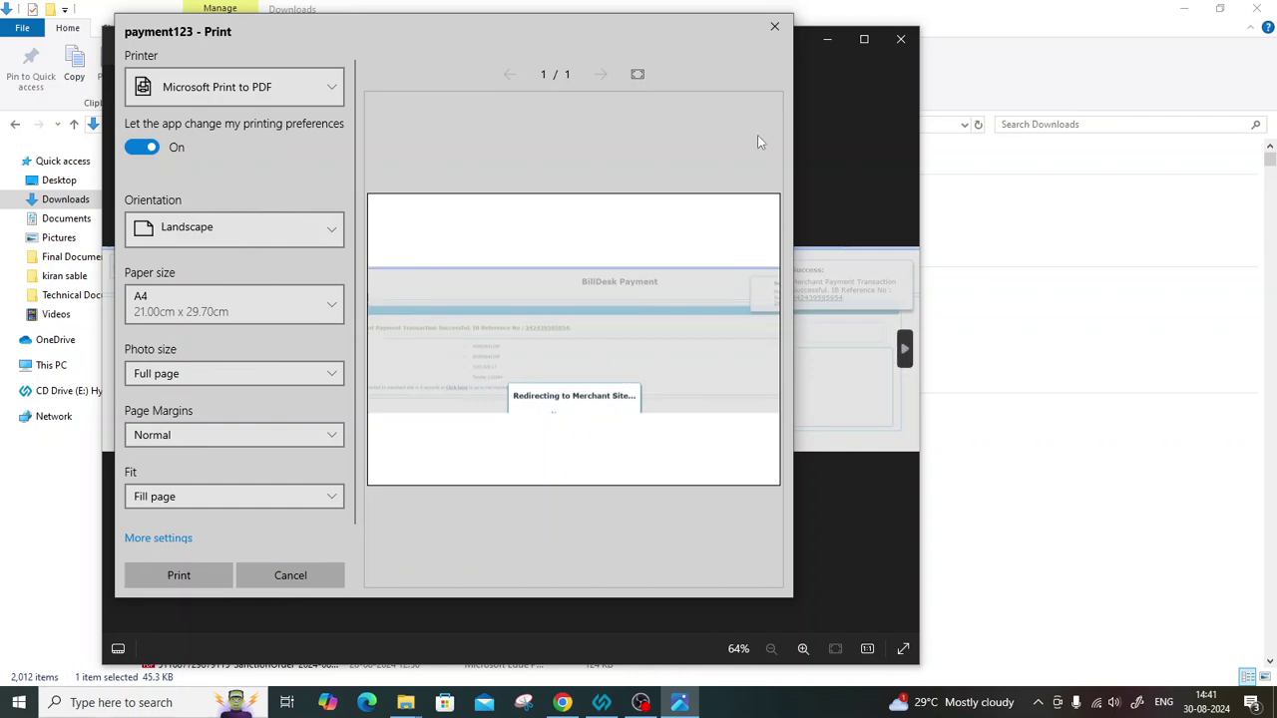
{"action": "left_click", "coordinate": [230, 317]}
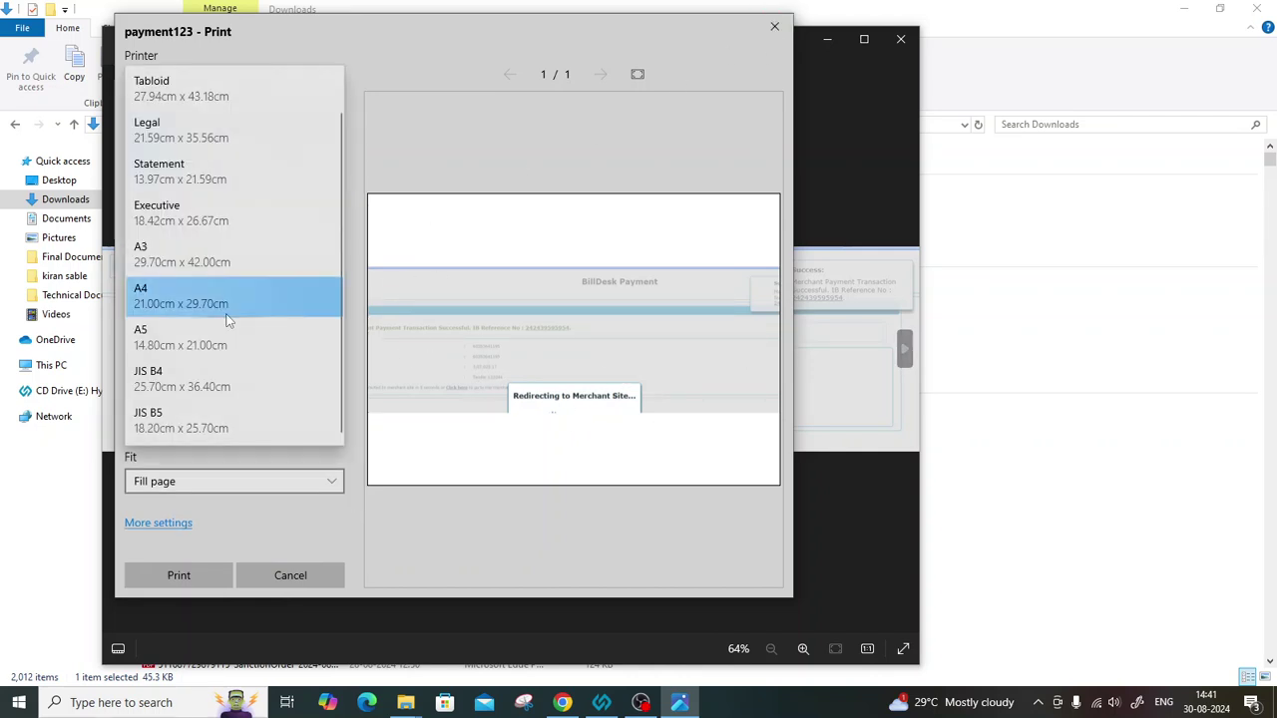
Close the Print dialog without printing, minimise Photos, and return to the browser.
{"action": "left_click", "coordinate": [776, 28]}
{"action": "left_click", "coordinate": [827, 42]}
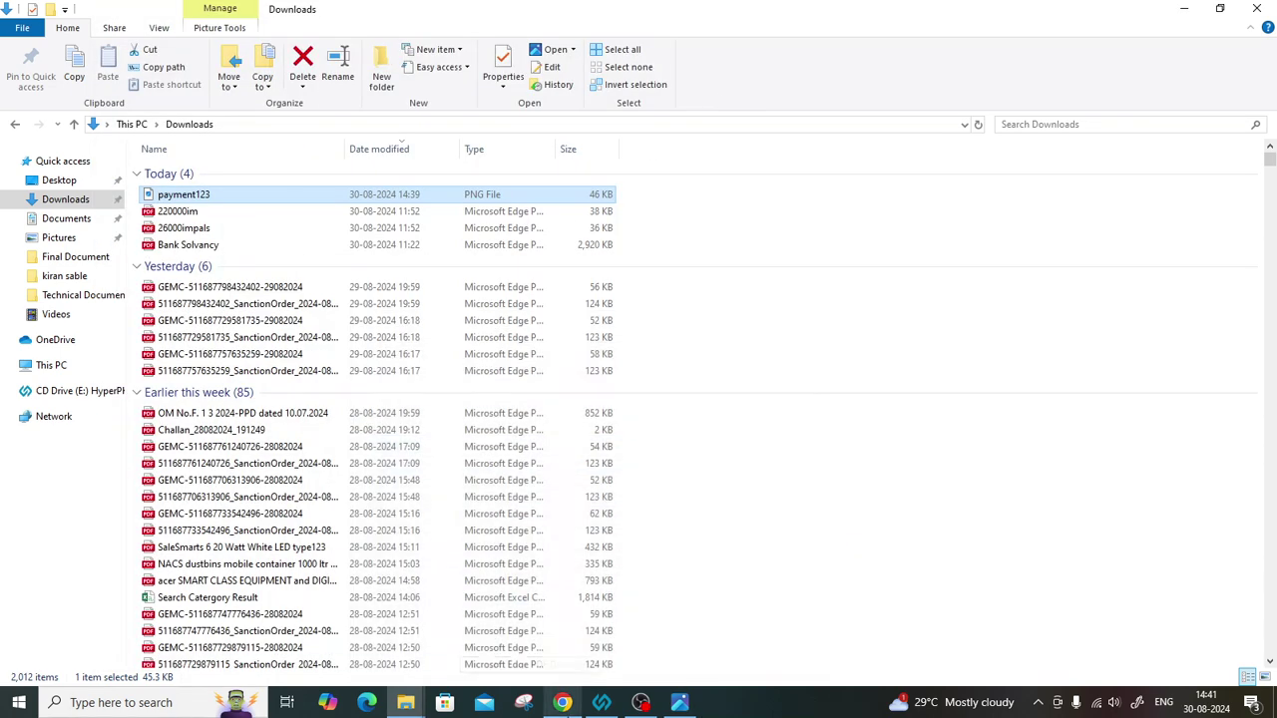
{"action": "left_click", "coordinate": [563, 702]}
Search 'jpj to pdf' in a new tab and open iLovePDF's JPG to PDF page.
{"action": "left_click", "coordinate": [1114, 16]}
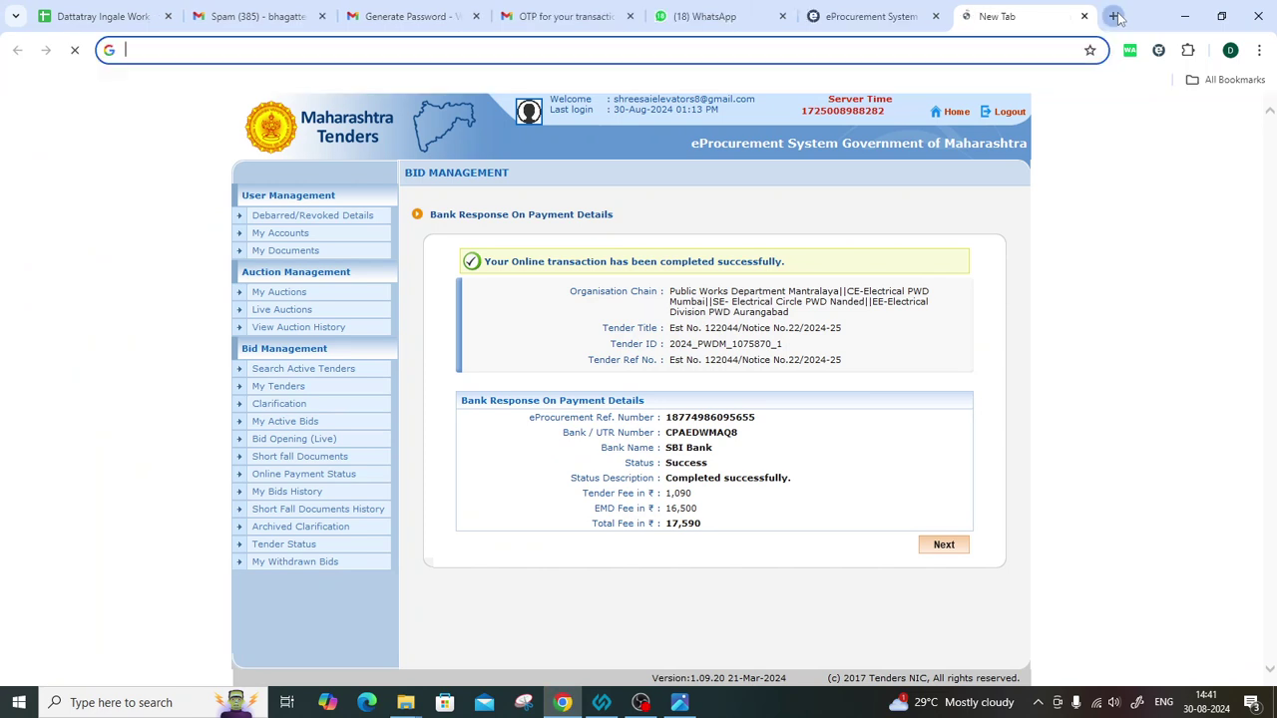
{"action": "type", "text": "jpj"}
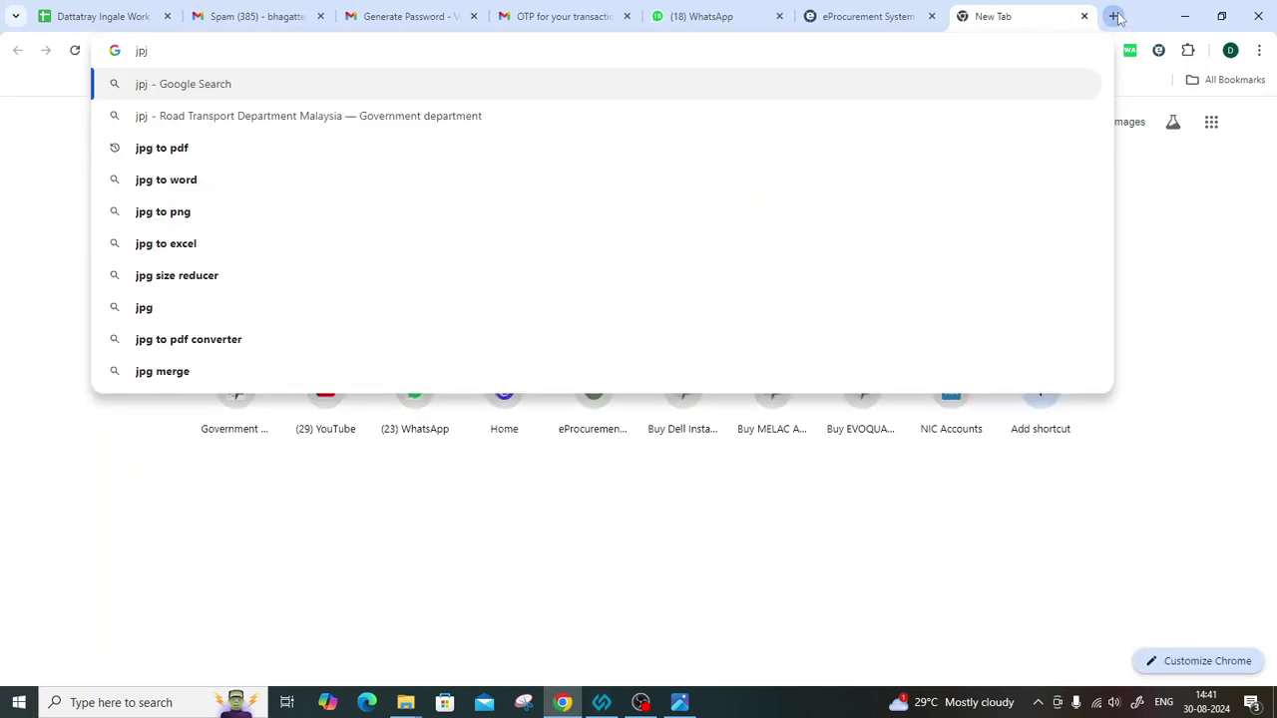
{"action": "type", "text": " to pdf"}
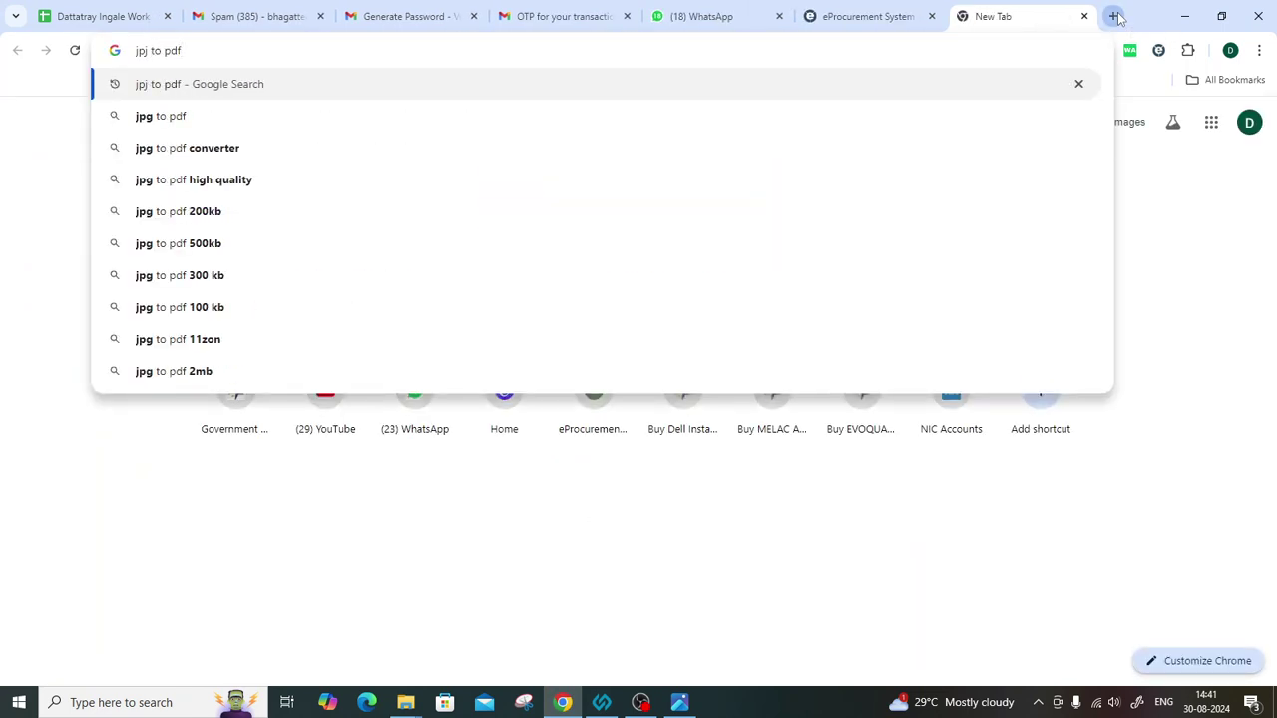
{"action": "key", "text": "Return"}
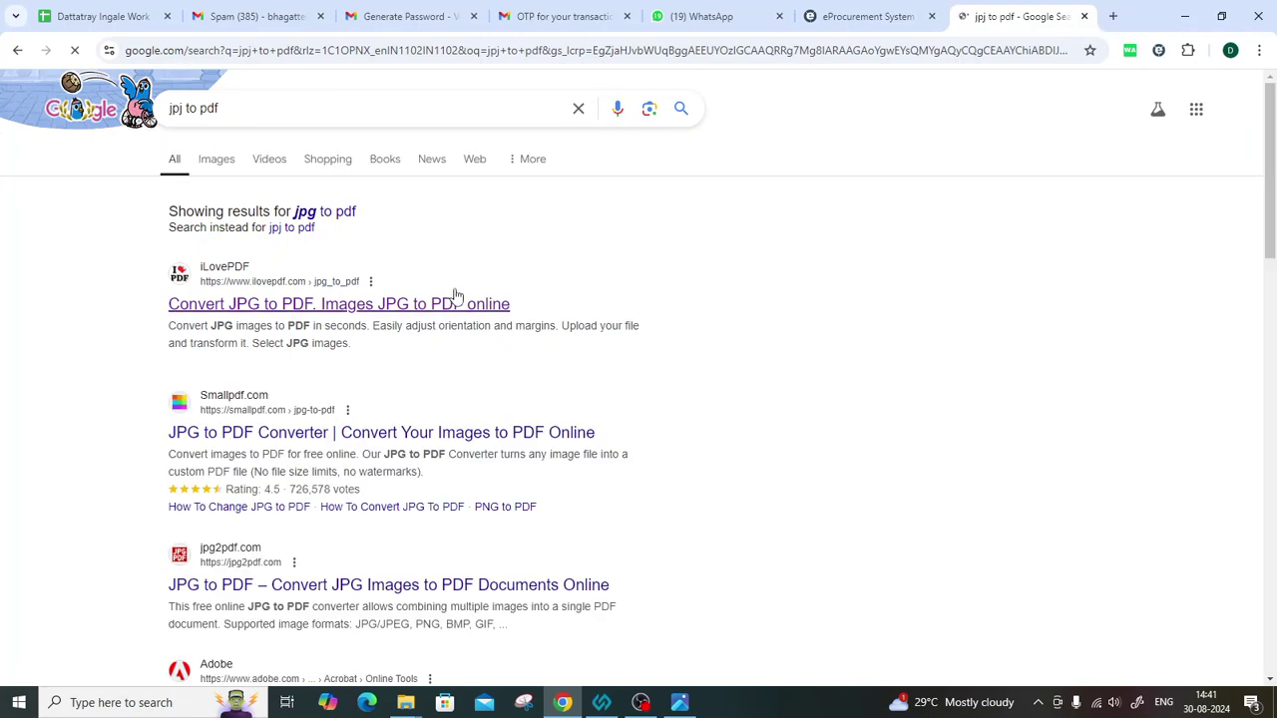
{"action": "left_click", "coordinate": [419, 311]}
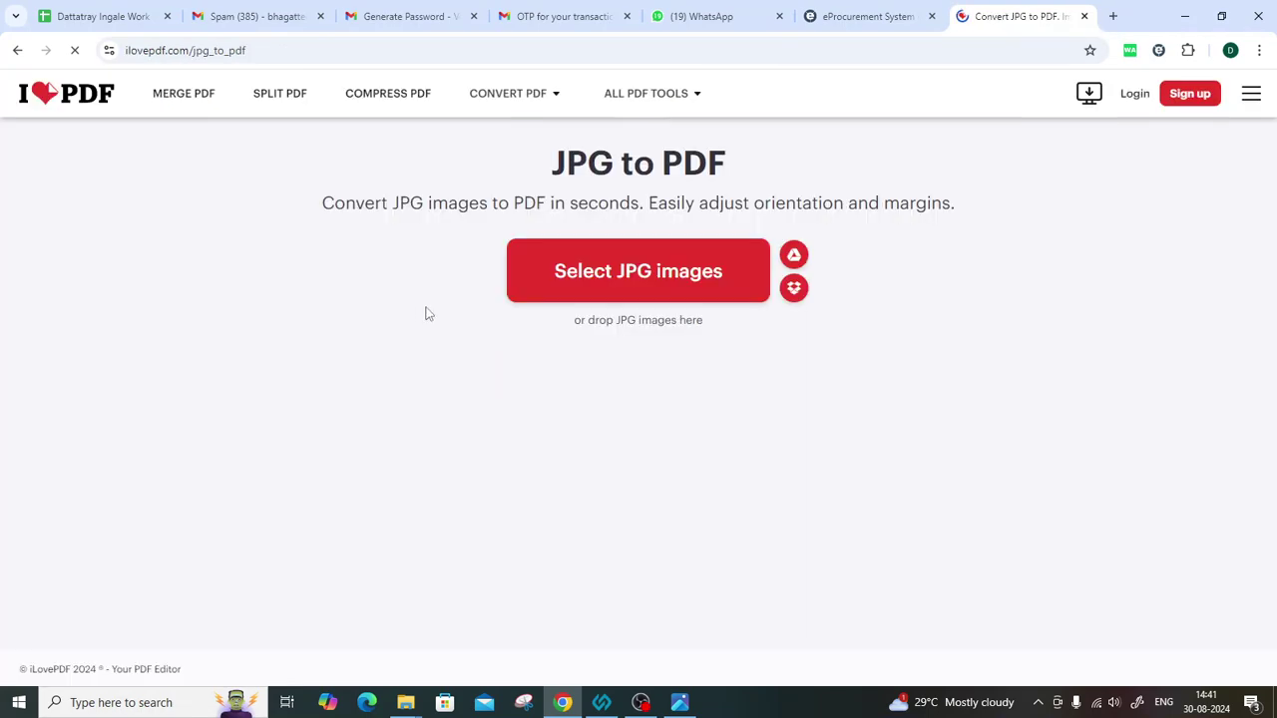
Upload payment123, convert it to PDF, and download payment123.pdf.
{"action": "left_click", "coordinate": [629, 267]}
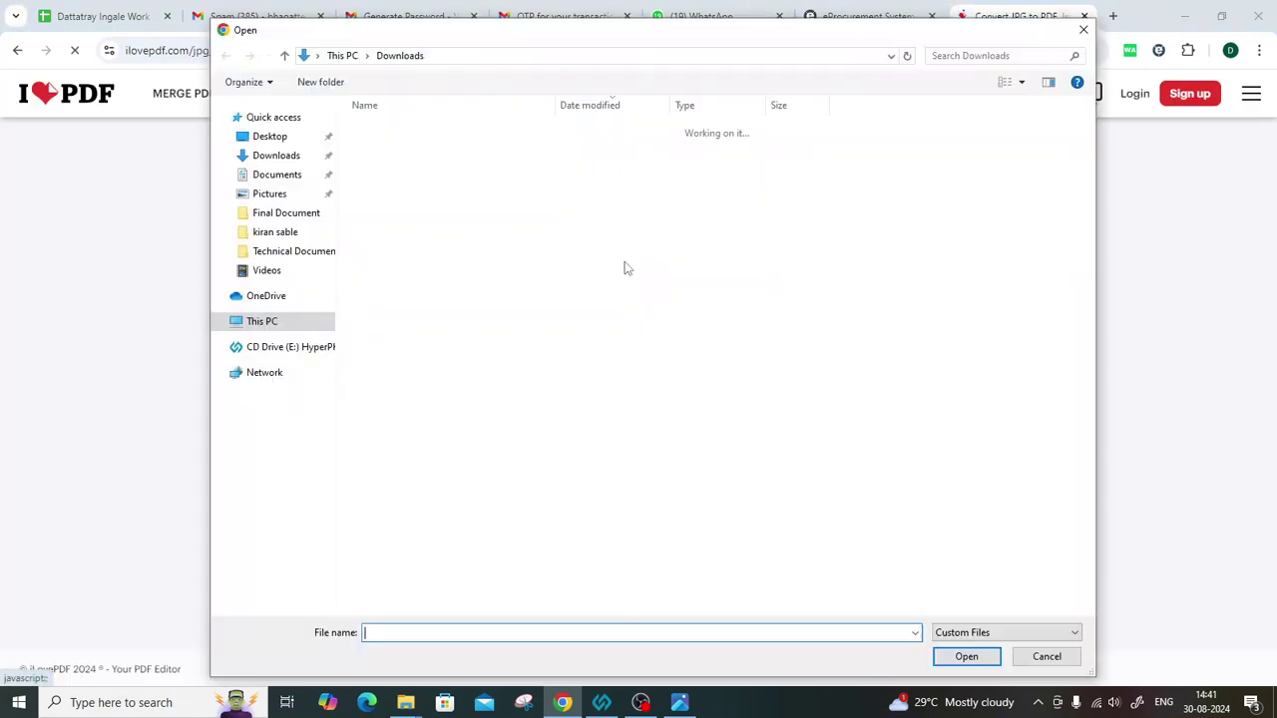
{"action": "left_click", "coordinate": [395, 151]}
{"action": "double_click", "coordinate": [395, 151]}
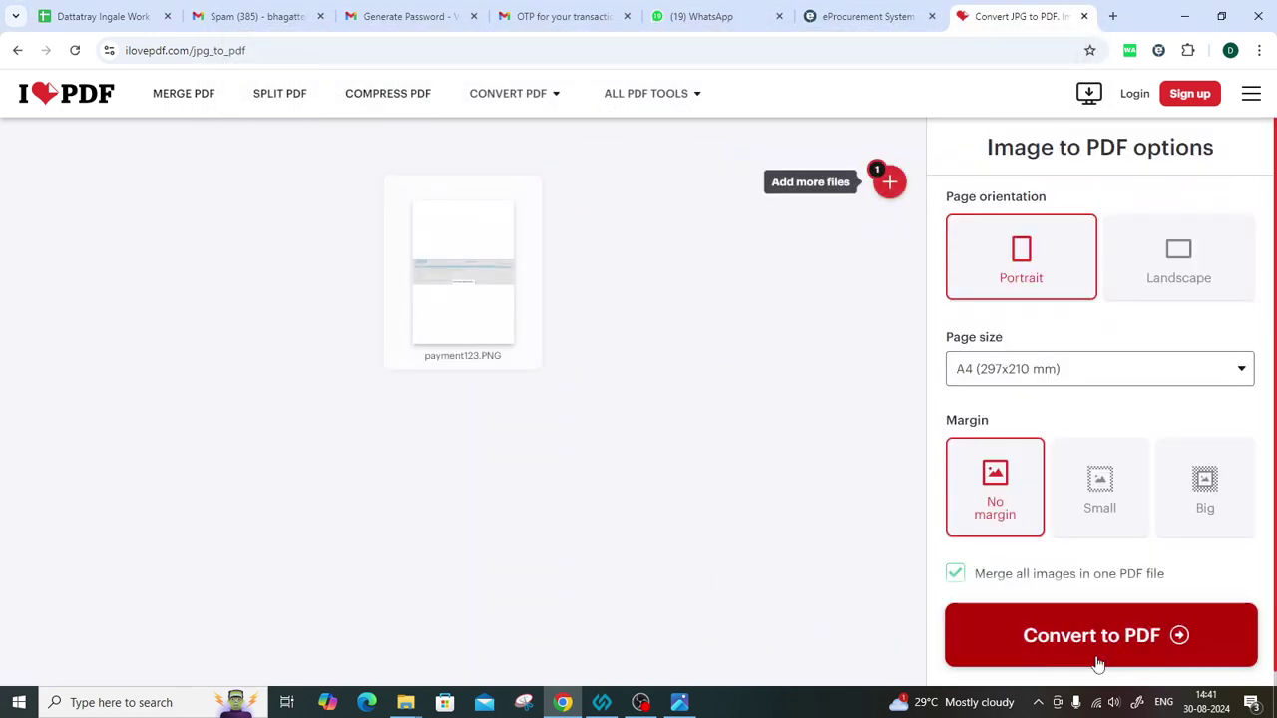
{"action": "left_click", "coordinate": [1084, 651]}
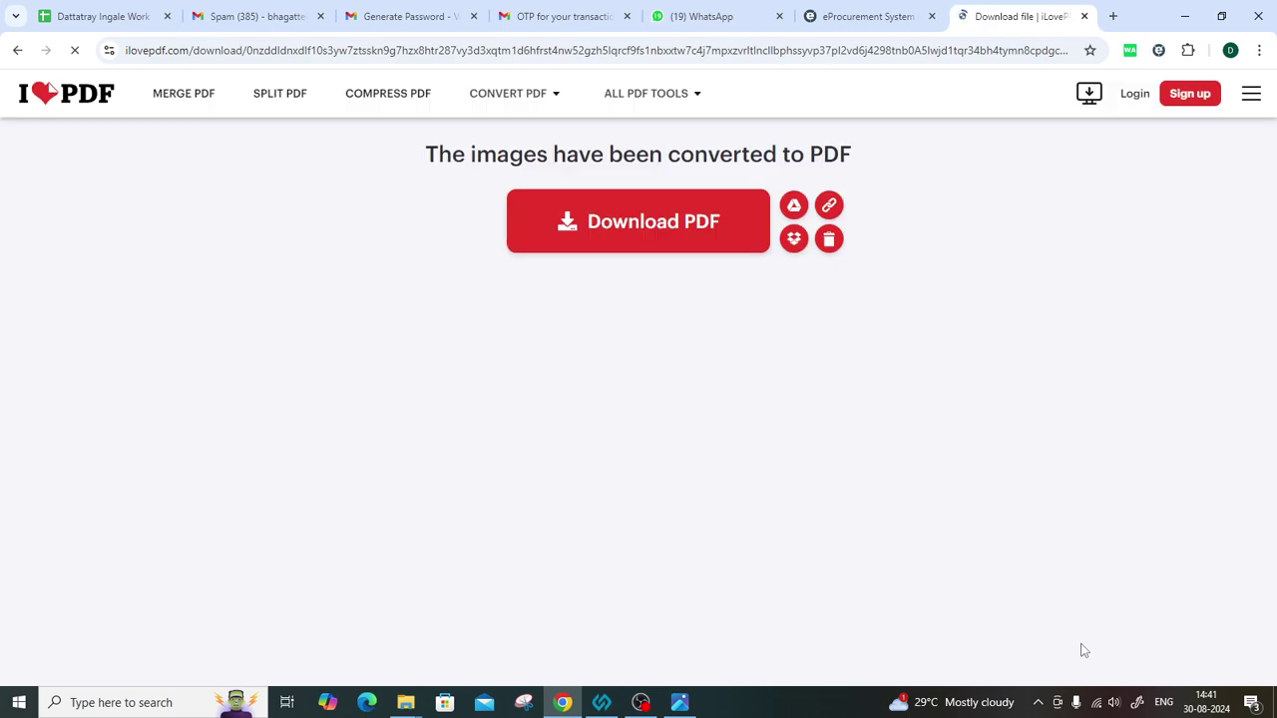
{"action": "left_click", "coordinate": [618, 227]}
{"action": "mouse_move", "coordinate": [389, 680]}
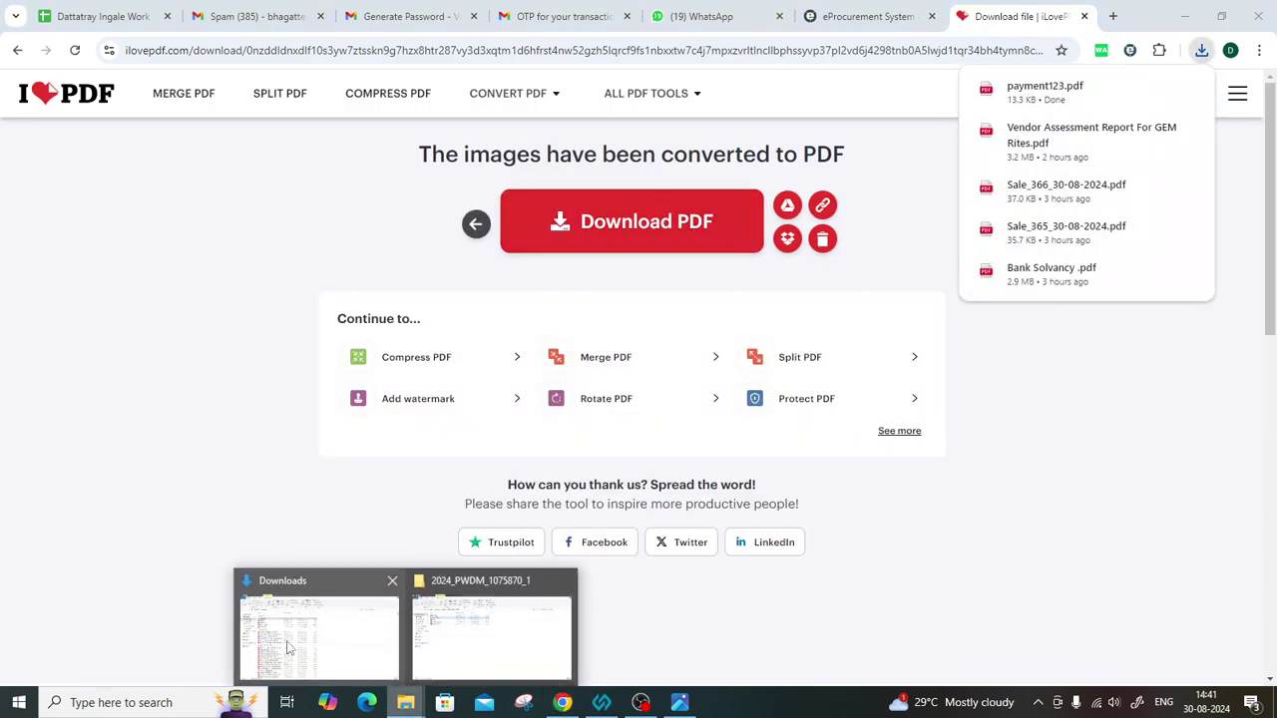
{"action": "left_click", "coordinate": [286, 626]}
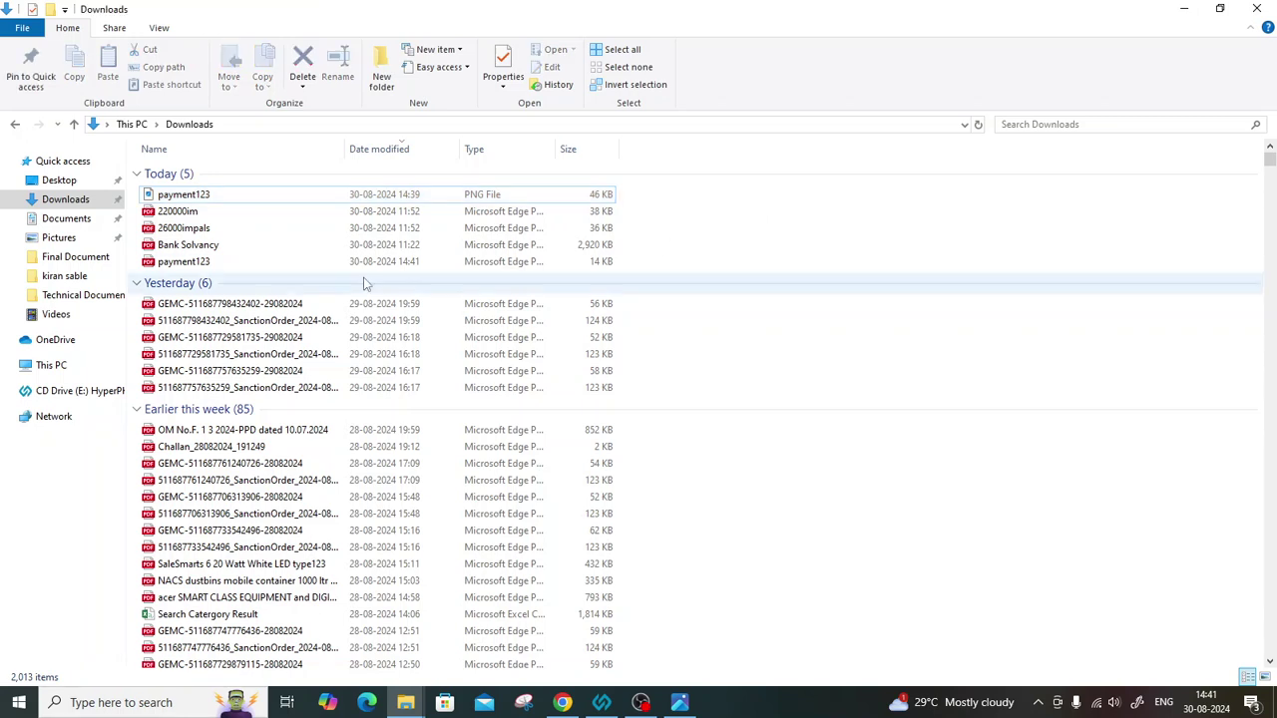
{"action": "left_click", "coordinate": [195, 263]}
{"action": "double_click", "coordinate": [192, 263]}
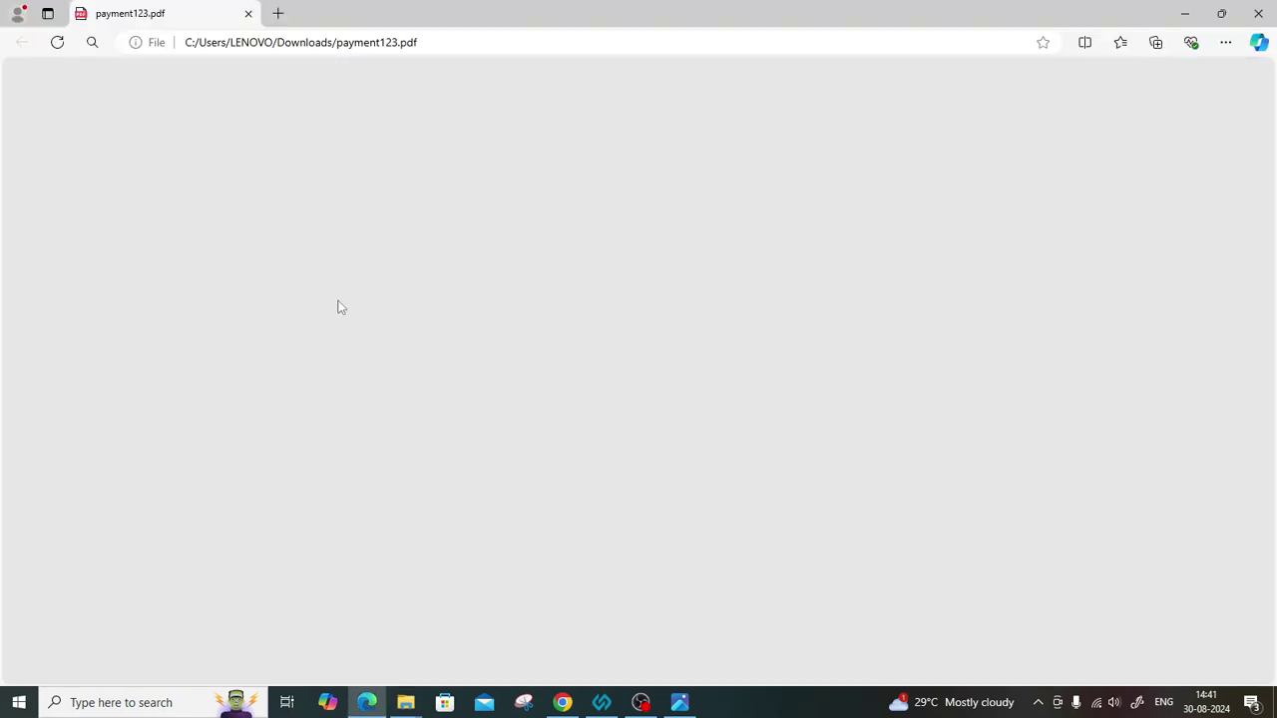
{"action": "scroll", "coordinate": [627, 492], "scroll_direction": "down", "scroll_amount": 3}
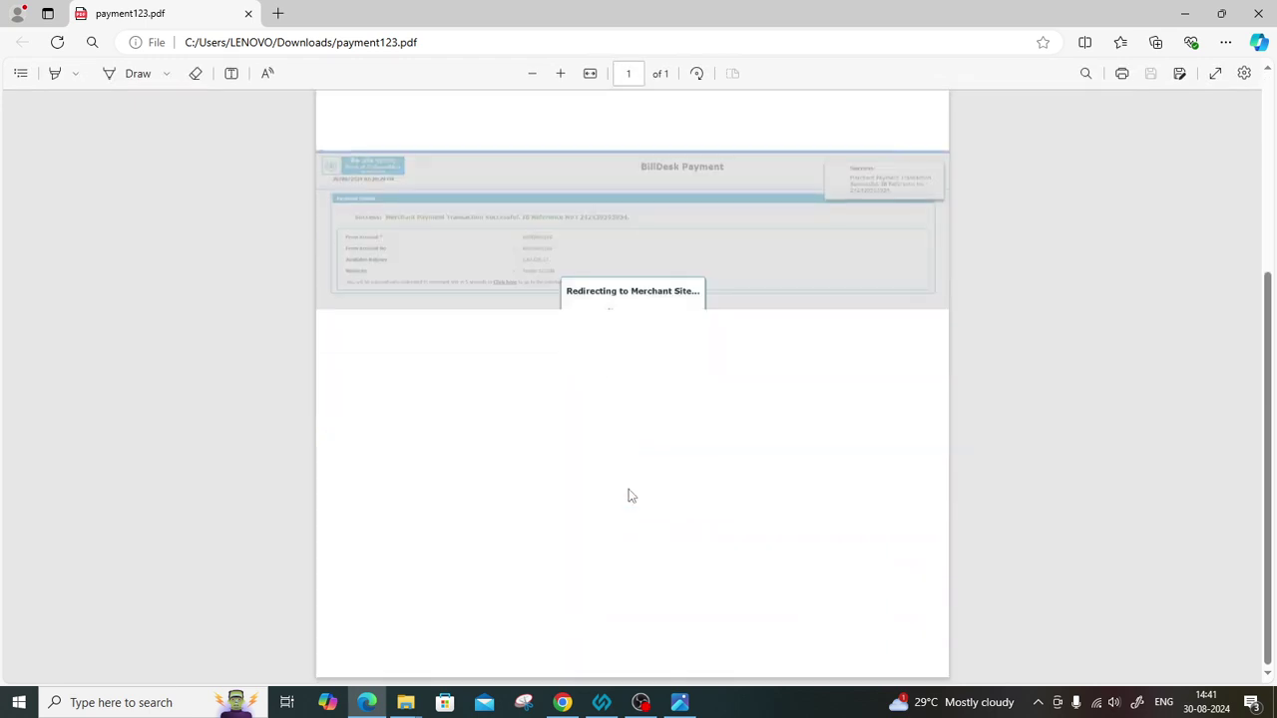
{"action": "left_click", "coordinate": [560, 73]}
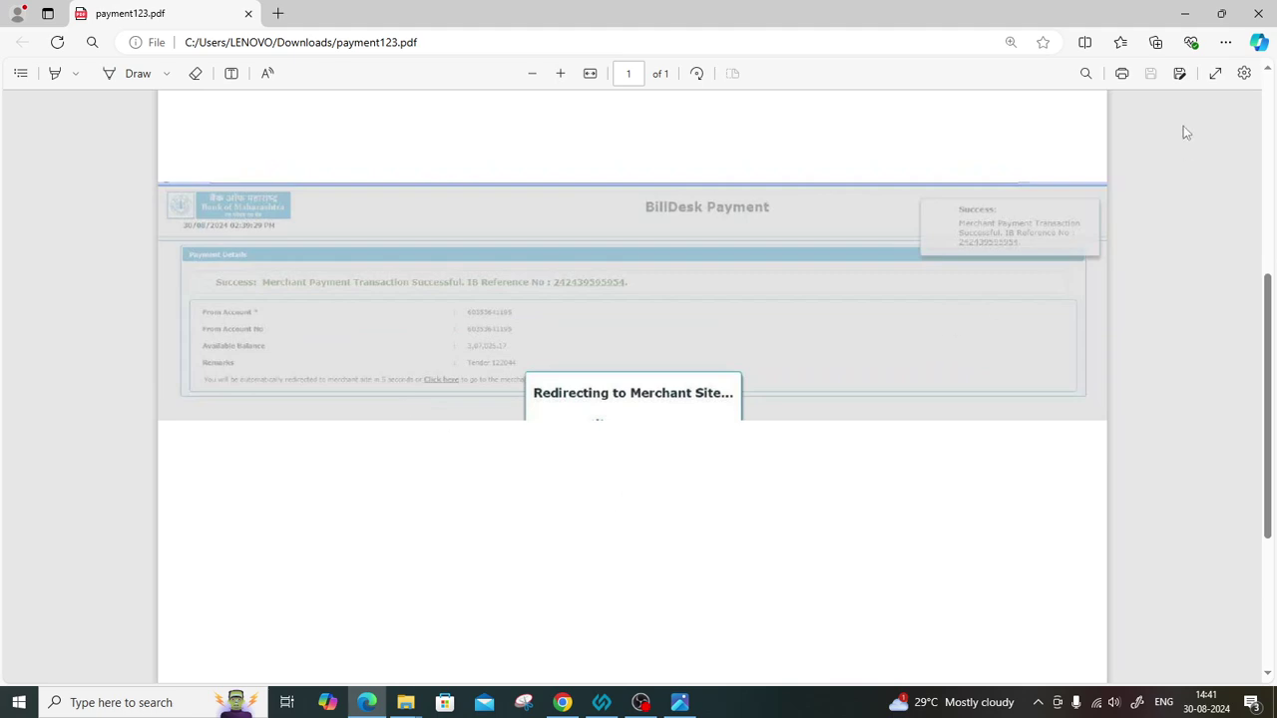
Rename the payment123 PDF in Downloads to payment122044.
{"action": "left_click", "coordinate": [1185, 15]}
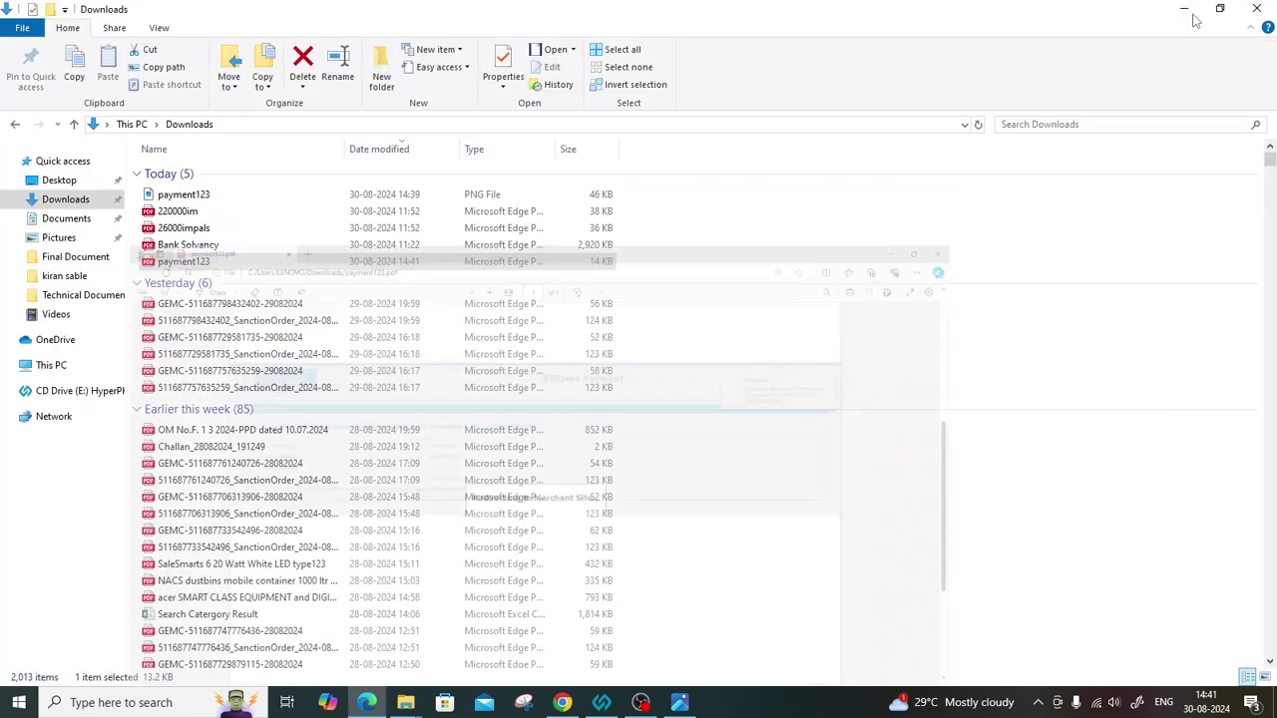
{"action": "right_click", "coordinate": [215, 265]}
{"action": "left_click", "coordinate": [258, 630]}
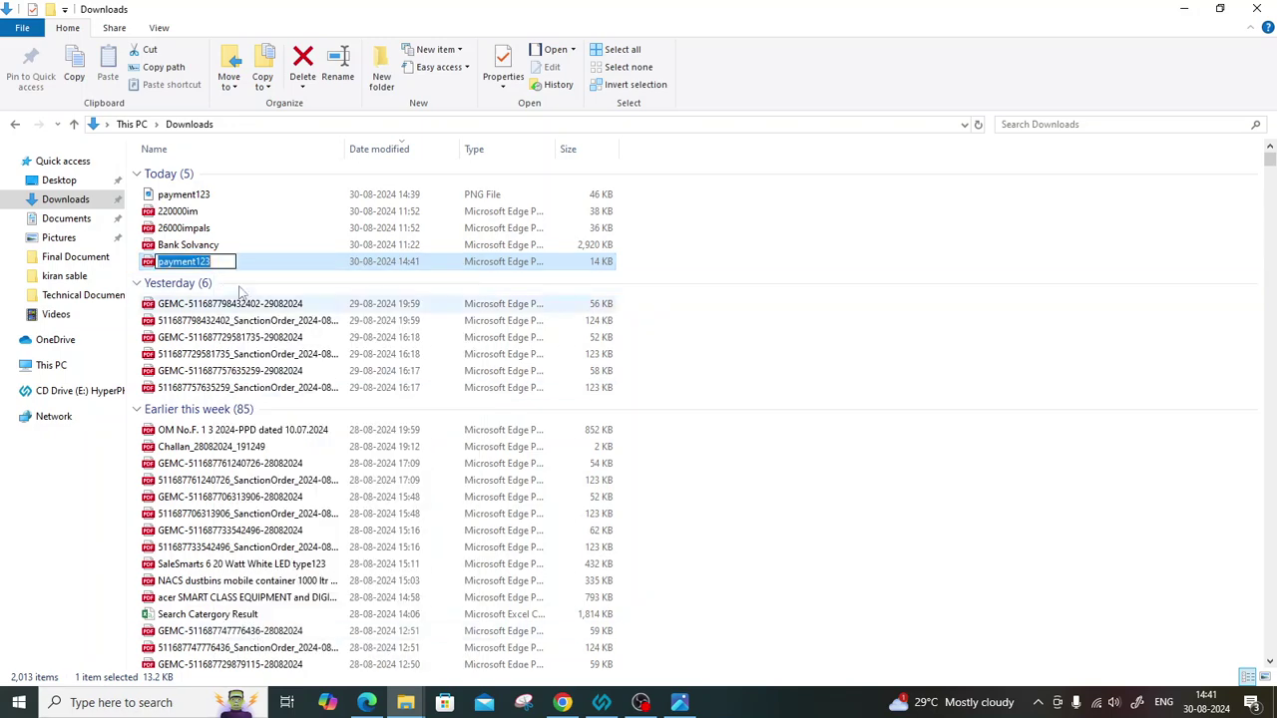
{"action": "left_click", "coordinate": [222, 262]}
{"action": "key", "text": "BackSpace"}
{"action": "key", "text": "BackSpace"}
{"action": "key", "text": "BackSpace"}
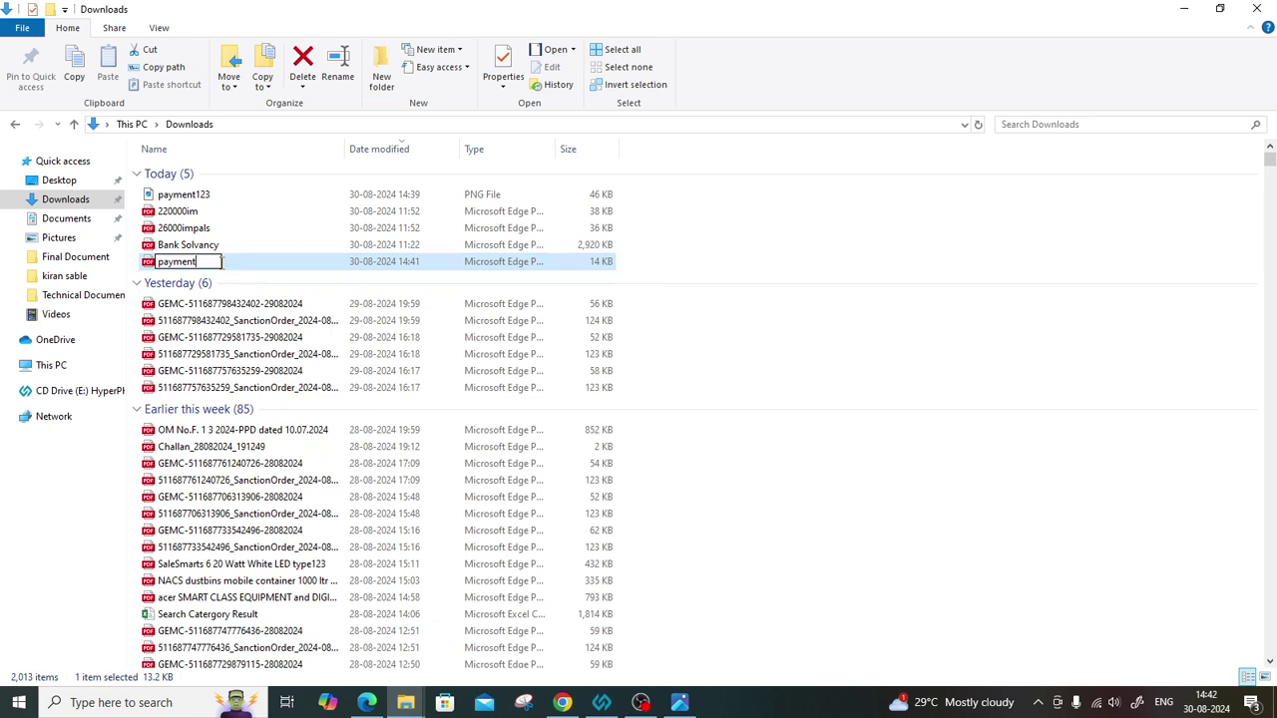
{"action": "type", "text": "122044"}
{"action": "key", "text": "Return"}
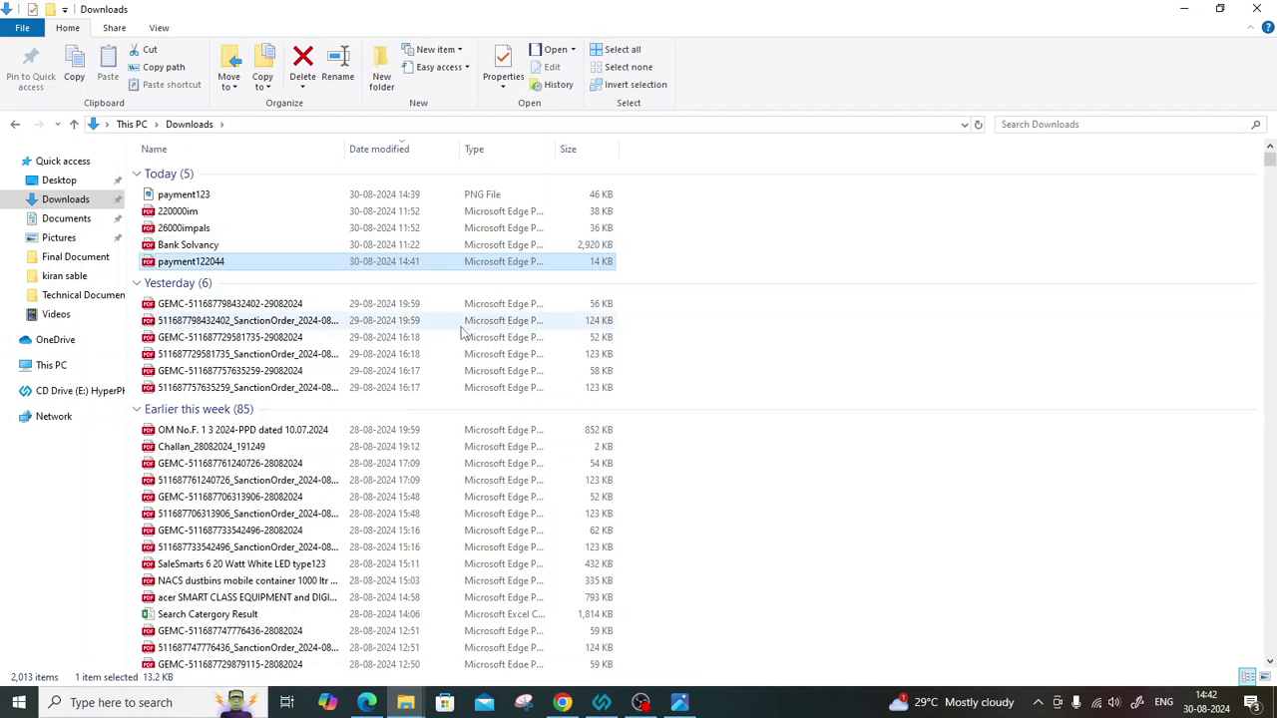
Copy payment122044 into the Desktop's Final Document folder.
{"action": "right_click", "coordinate": [170, 262]}
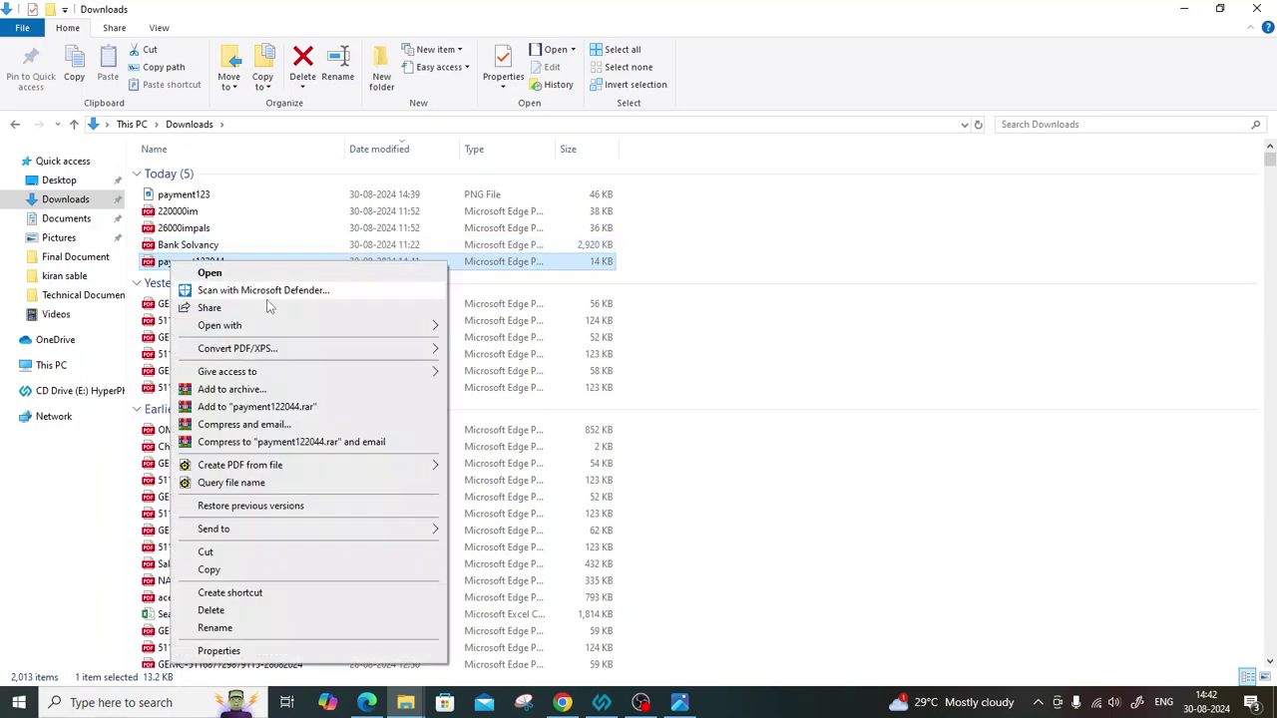
{"action": "left_click", "coordinate": [236, 567]}
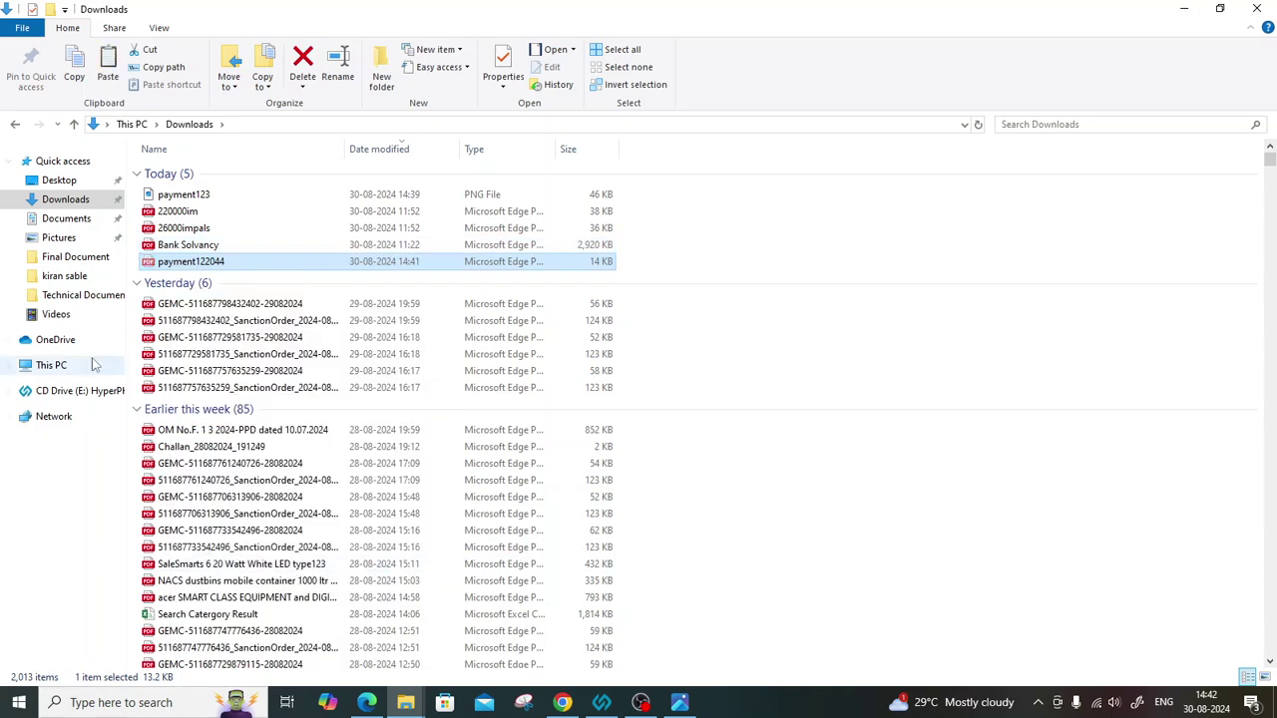
{"action": "left_click", "coordinate": [70, 276]}
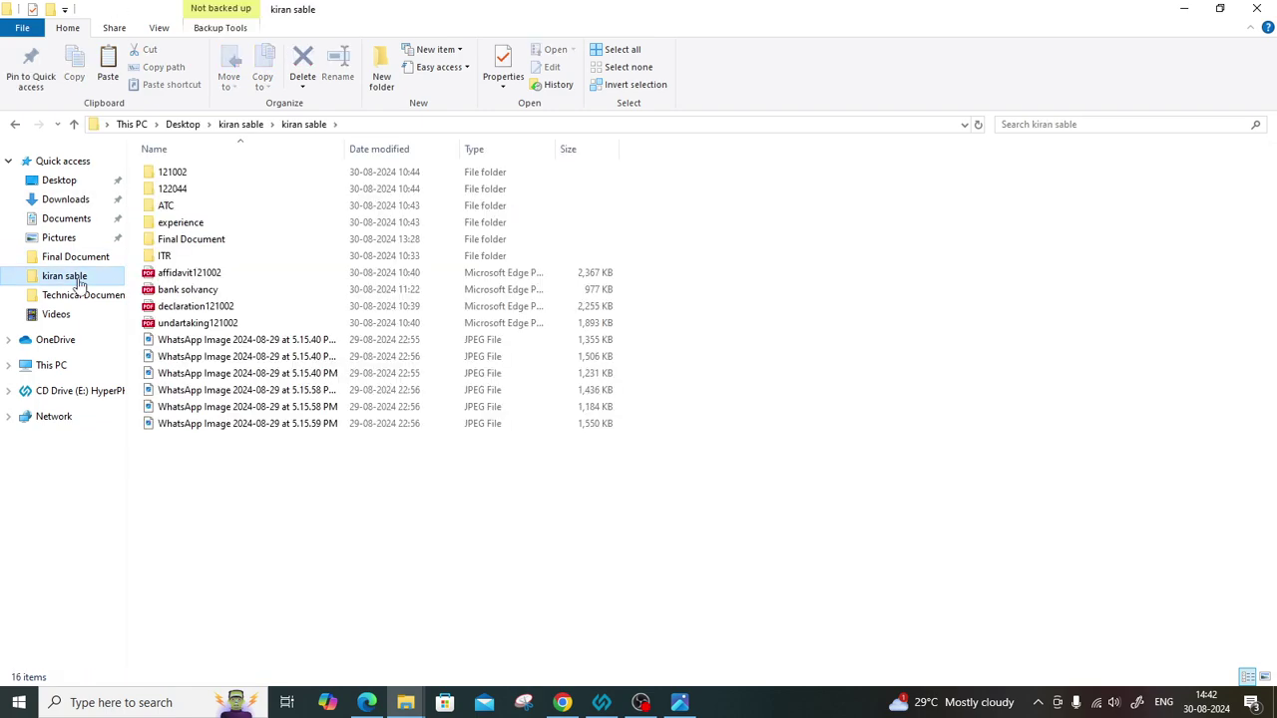
{"action": "left_click", "coordinate": [641, 702]}
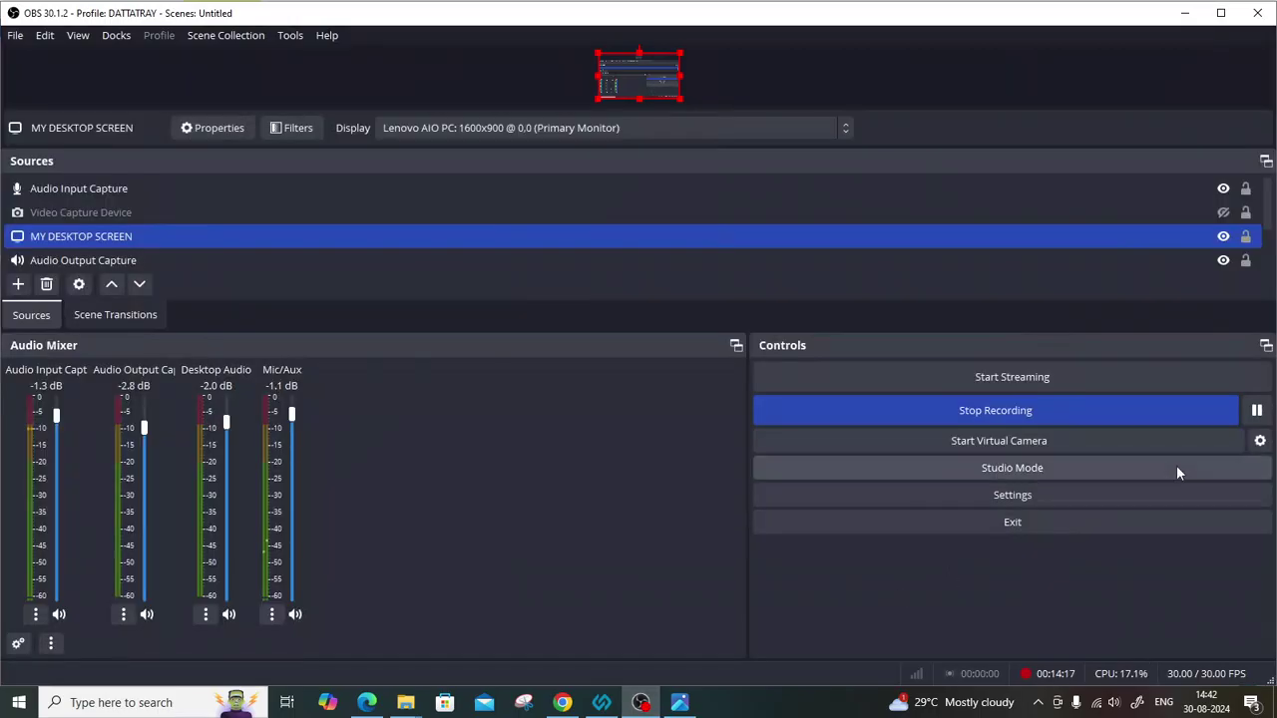
{"action": "left_click", "coordinate": [1256, 411]}
{"action": "left_click", "coordinate": [1257, 411]}
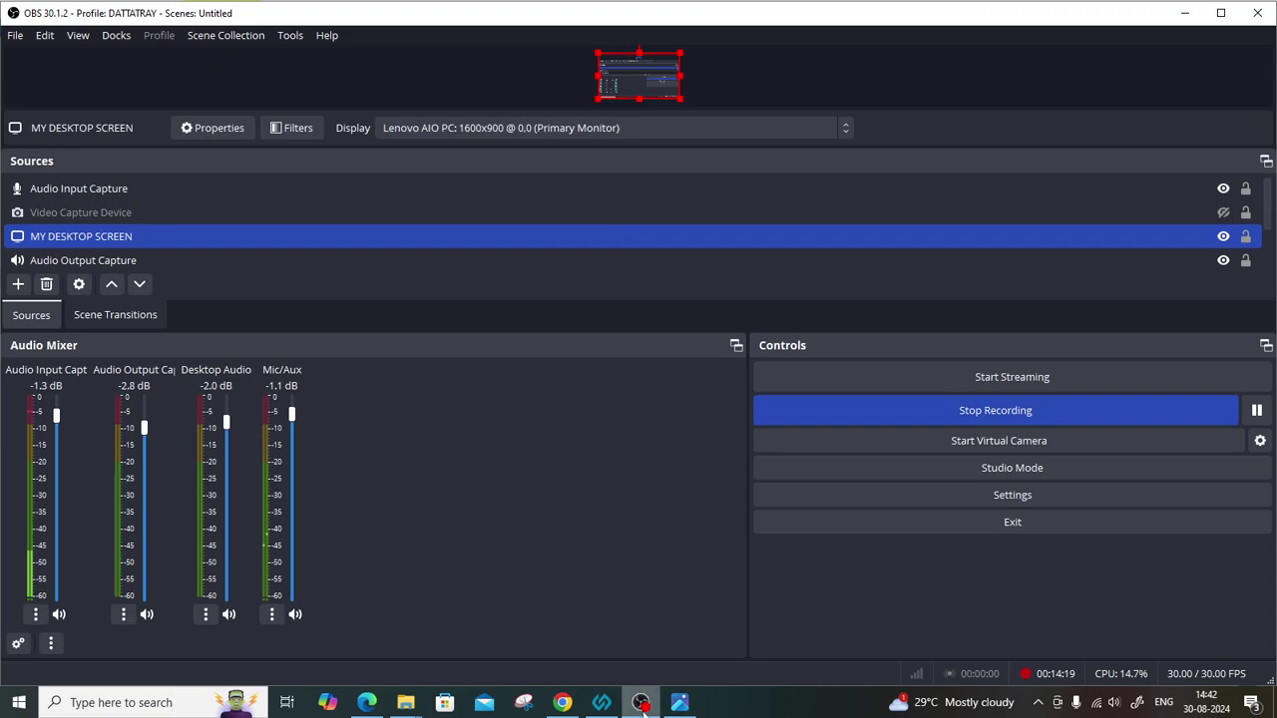
{"action": "left_click", "coordinate": [641, 703]}
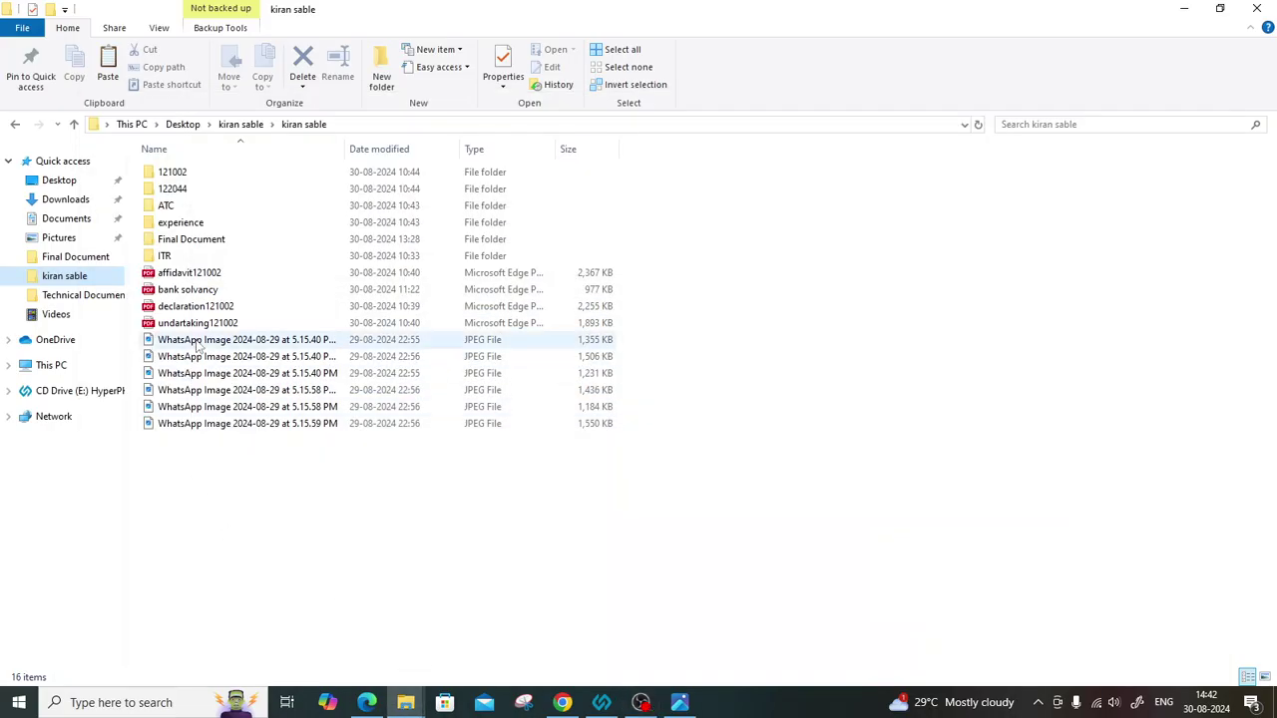
{"action": "double_click", "coordinate": [193, 242]}
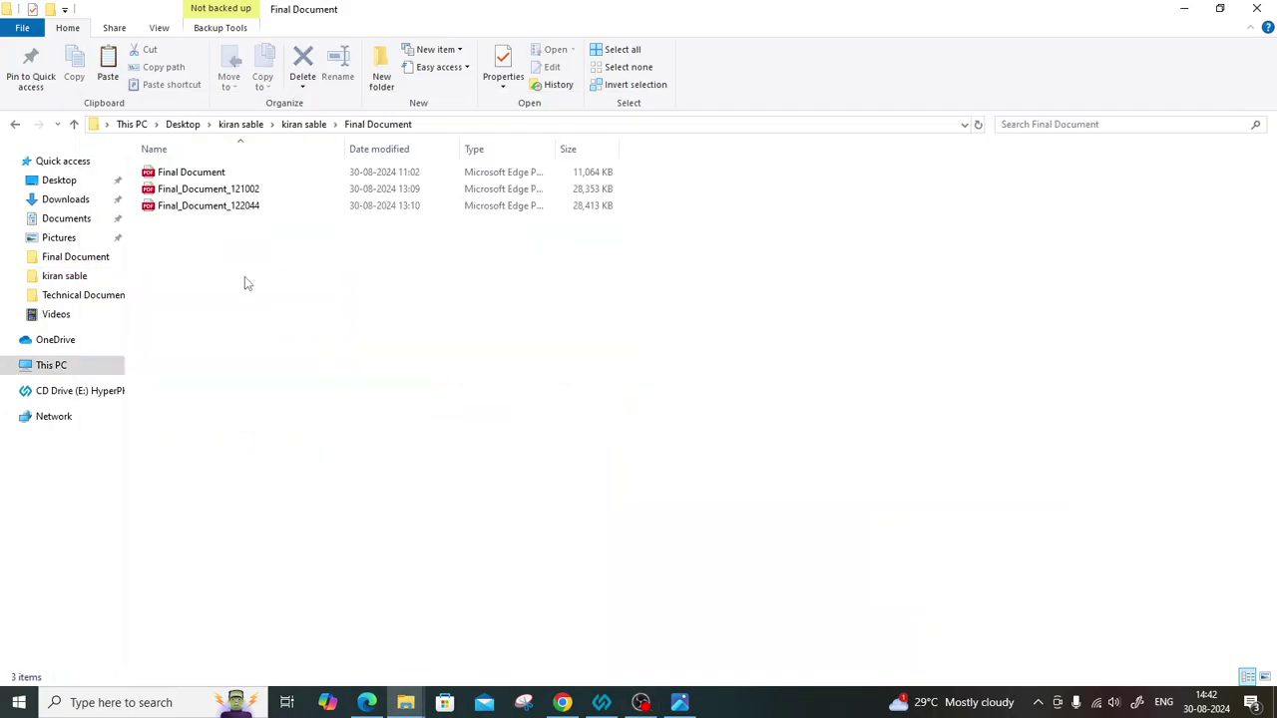
{"action": "key", "text": "ctrl+v"}
{"action": "left_click", "coordinate": [245, 278]}
Bring back the ₹17,590 Success Bank Response page and start a new Snipping Tool capture.
{"action": "left_click", "coordinate": [1184, 9]}
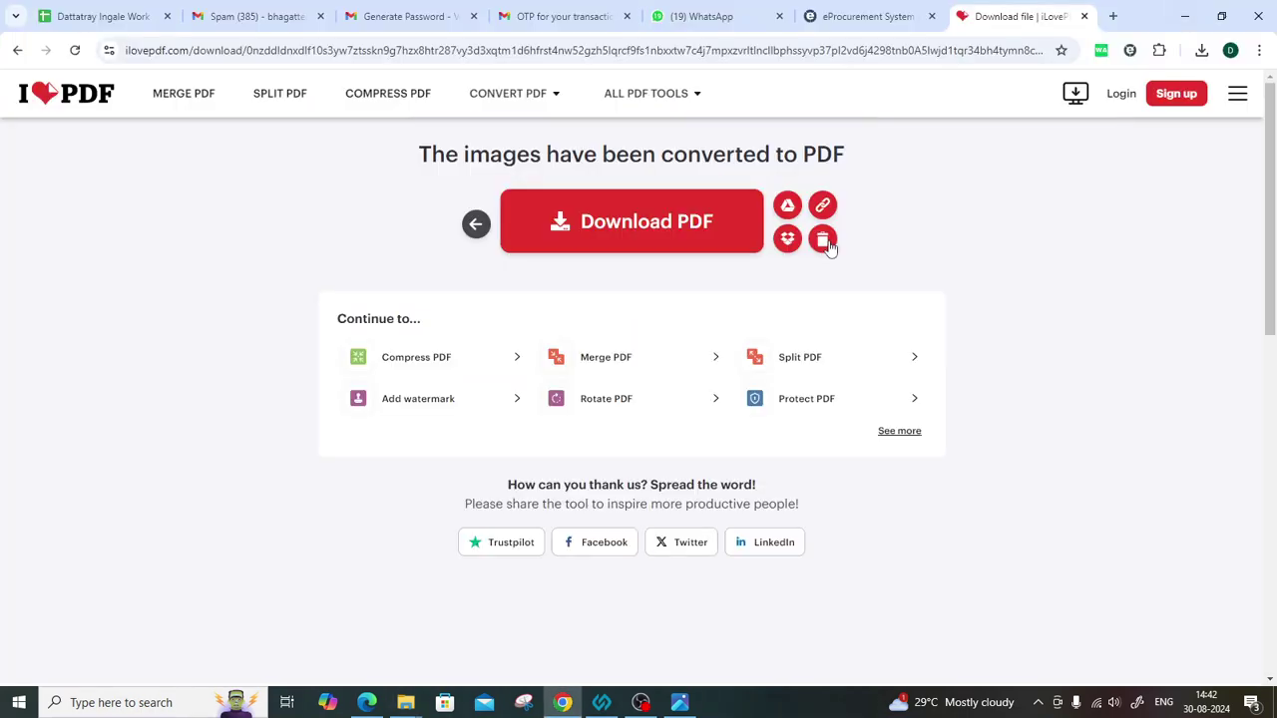
{"action": "left_click", "coordinate": [864, 14]}
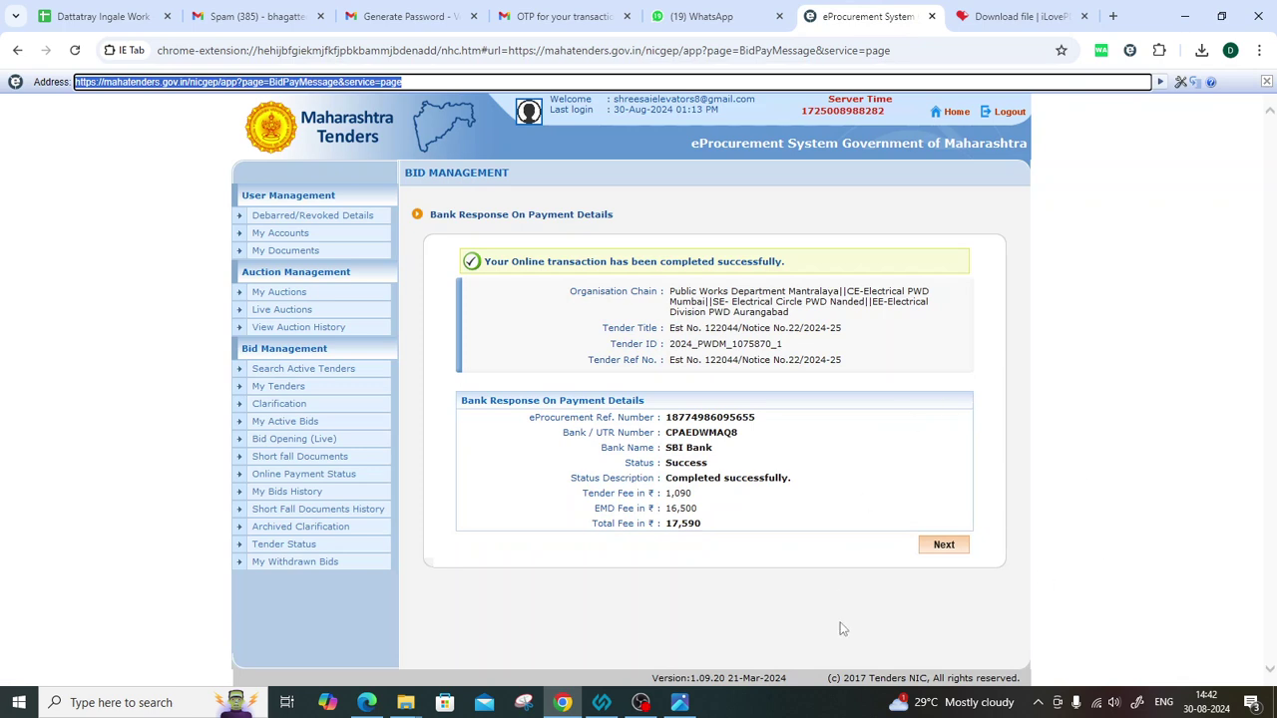
{"action": "left_click_drag", "start_coordinate": [547, 261], "coordinate": [784, 262]}
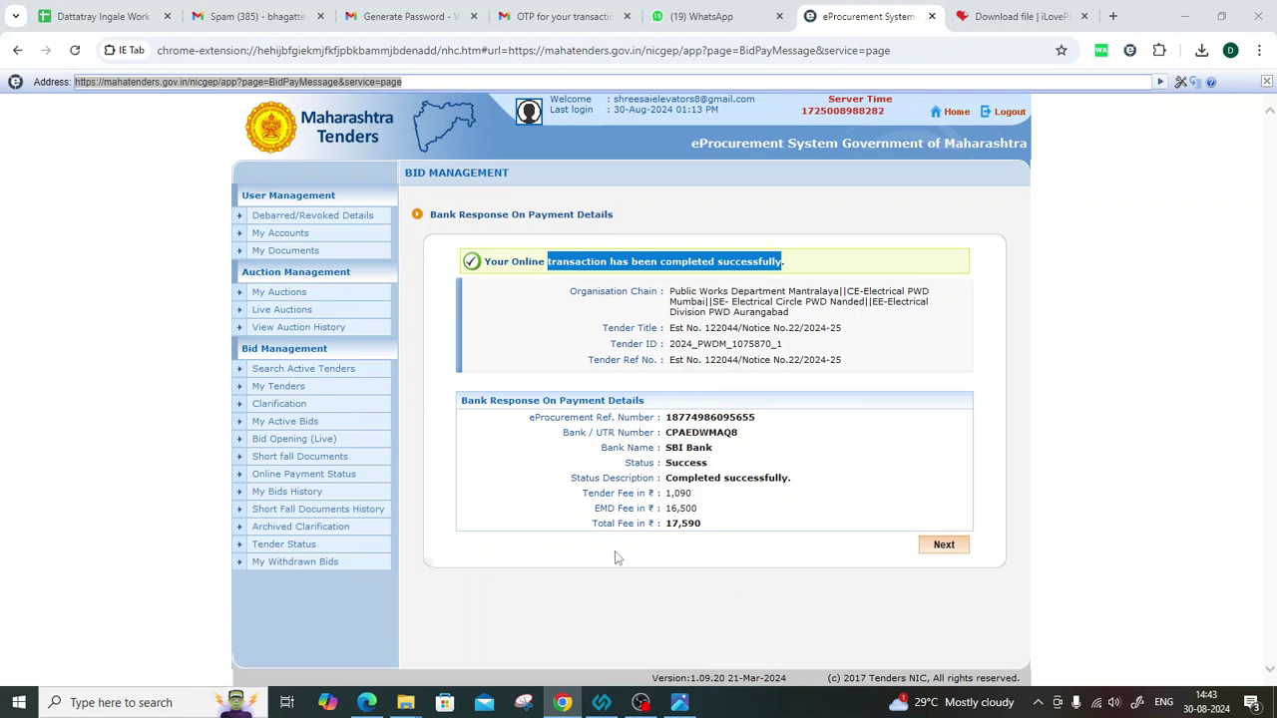
{"action": "left_click", "coordinate": [1003, 249]}
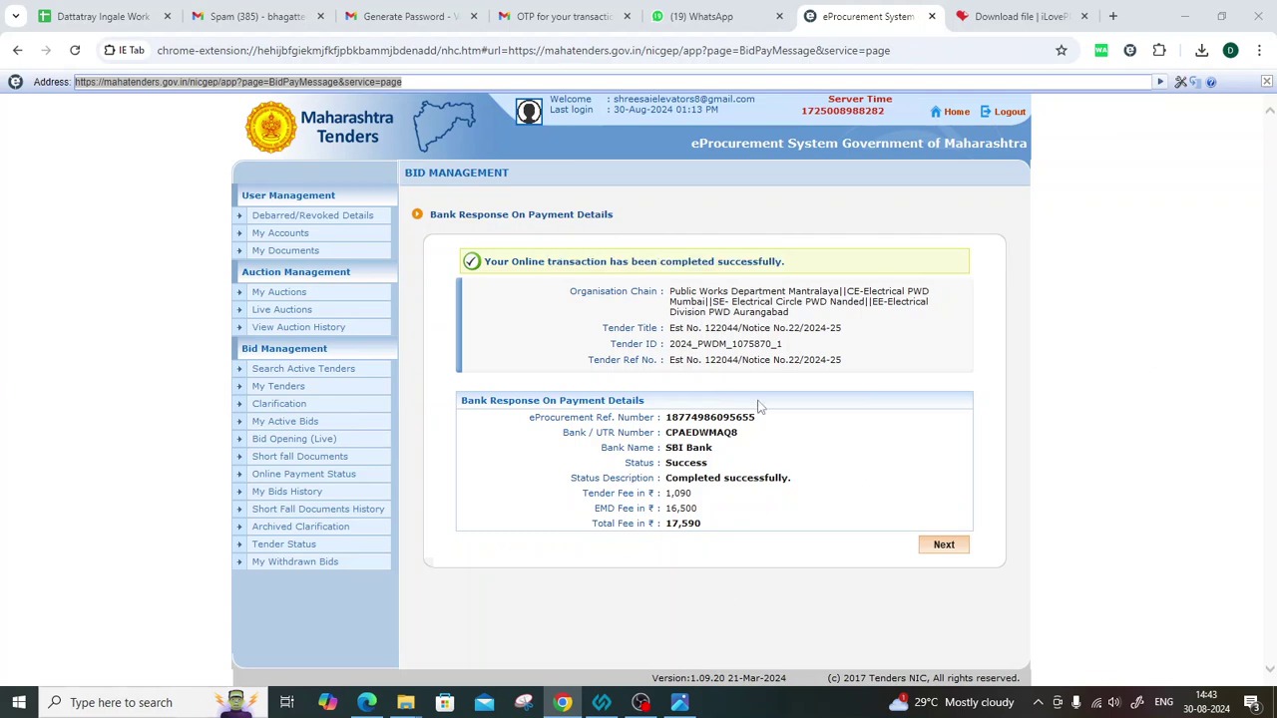
{"action": "left_click", "coordinate": [524, 702]}
{"action": "left_click", "coordinate": [397, 142]}
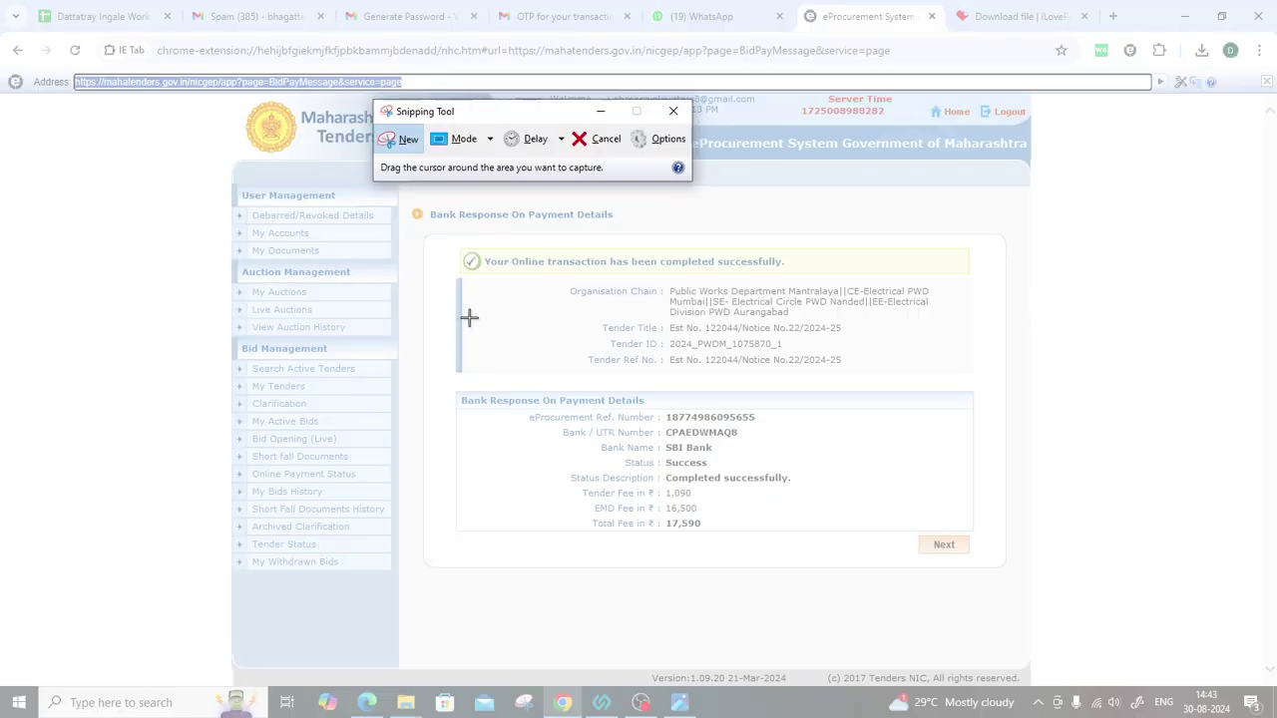
Snip the payment details and print them via Microsoft Print to PDF as 122044 in Final Document.
{"action": "left_click_drag", "start_coordinate": [427, 236], "coordinate": [1004, 567]}
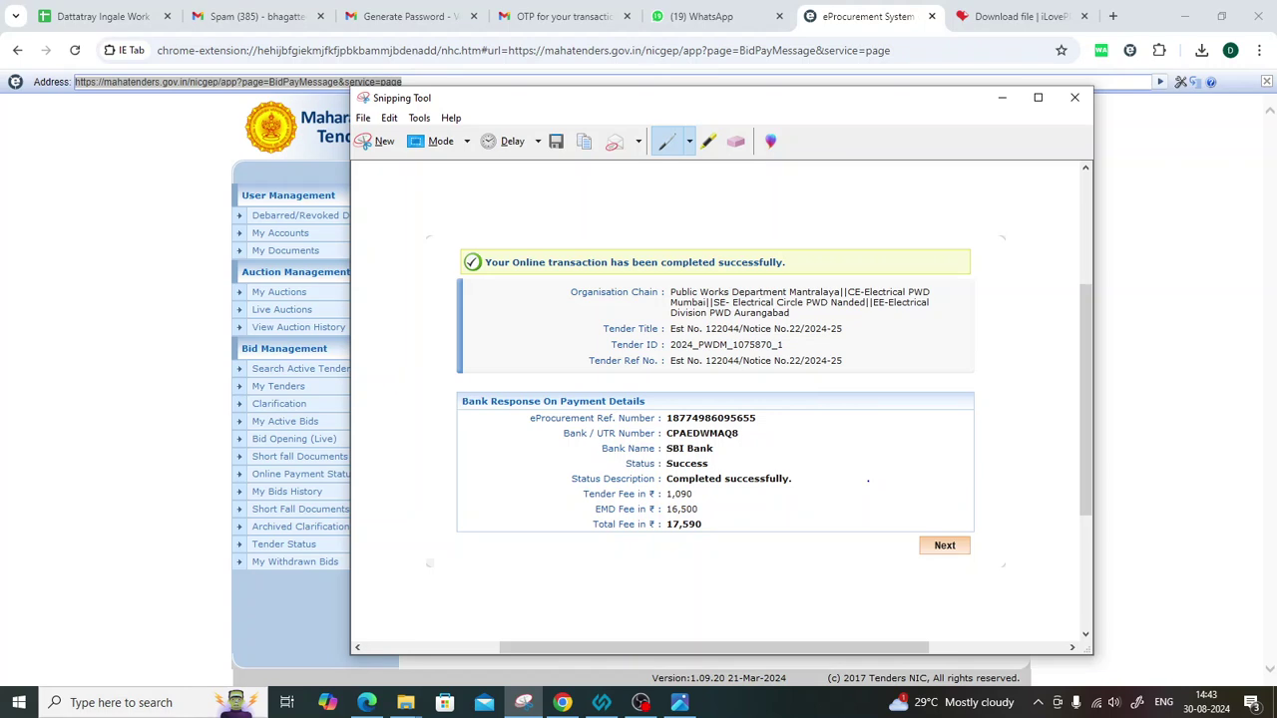
{"action": "key", "text": "ctrl+p"}
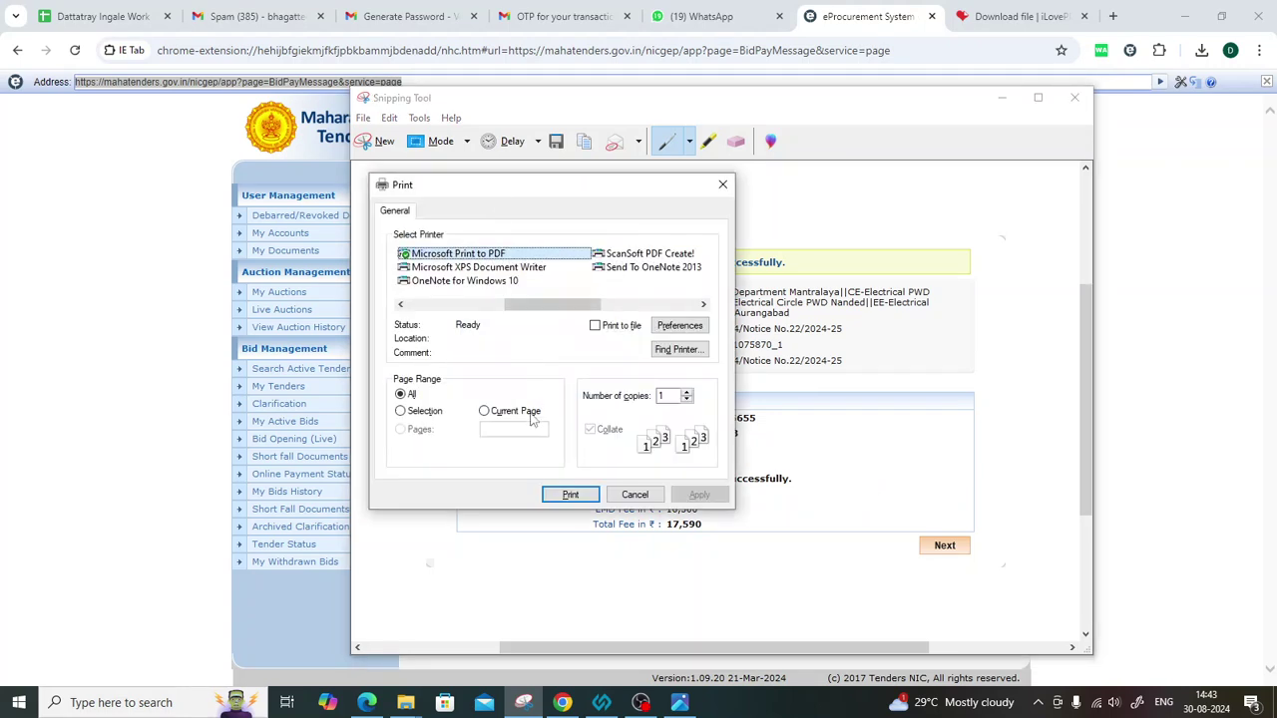
{"action": "left_click", "coordinate": [569, 495]}
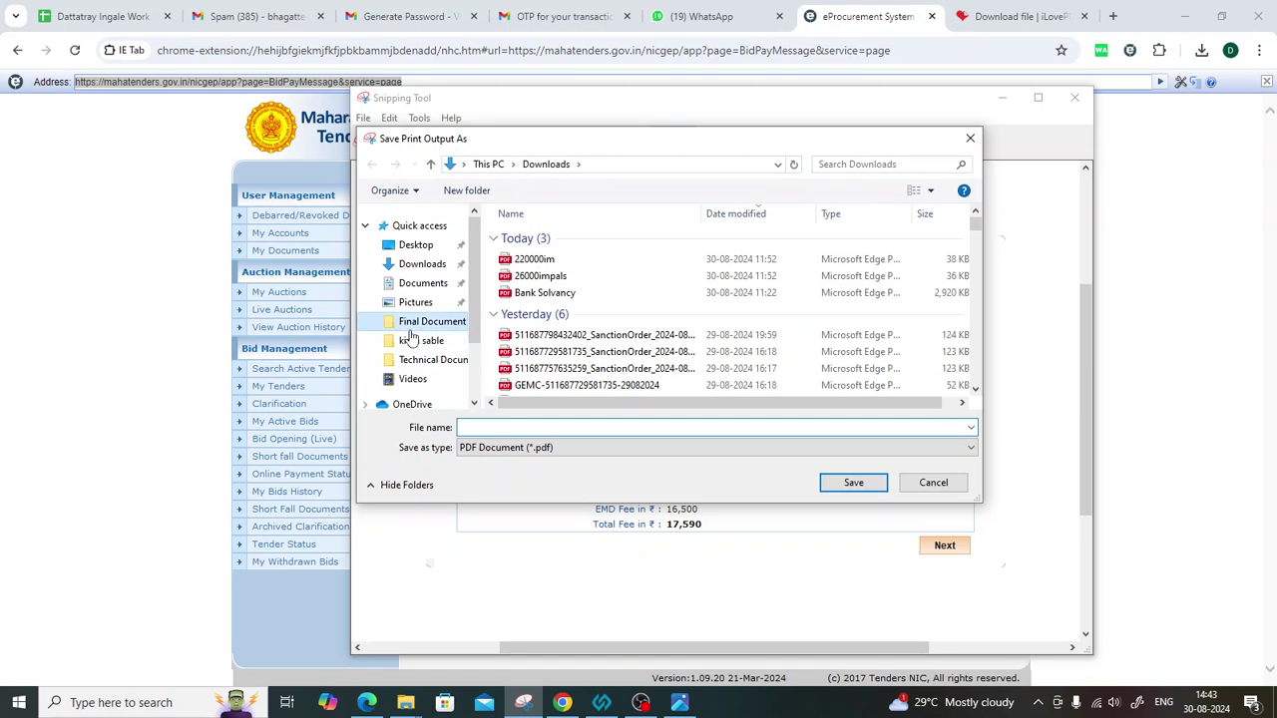
{"action": "left_click", "coordinate": [419, 340]}
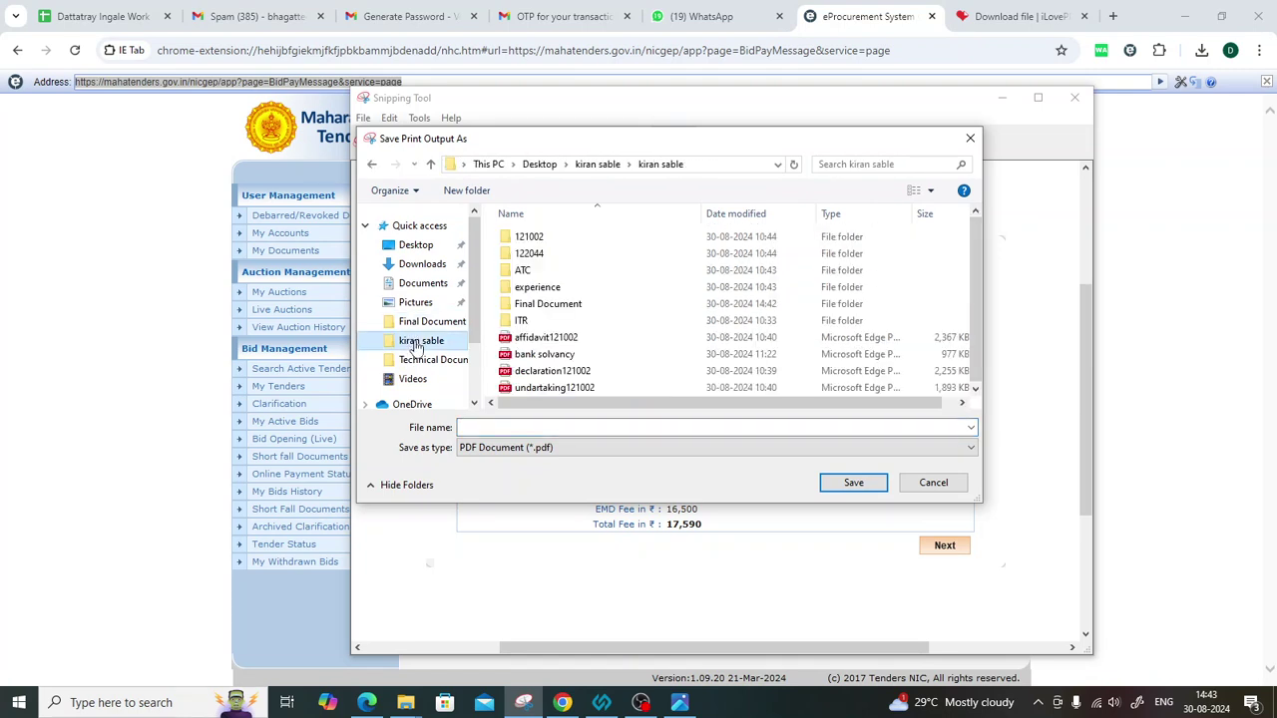
{"action": "double_click", "coordinate": [552, 301]}
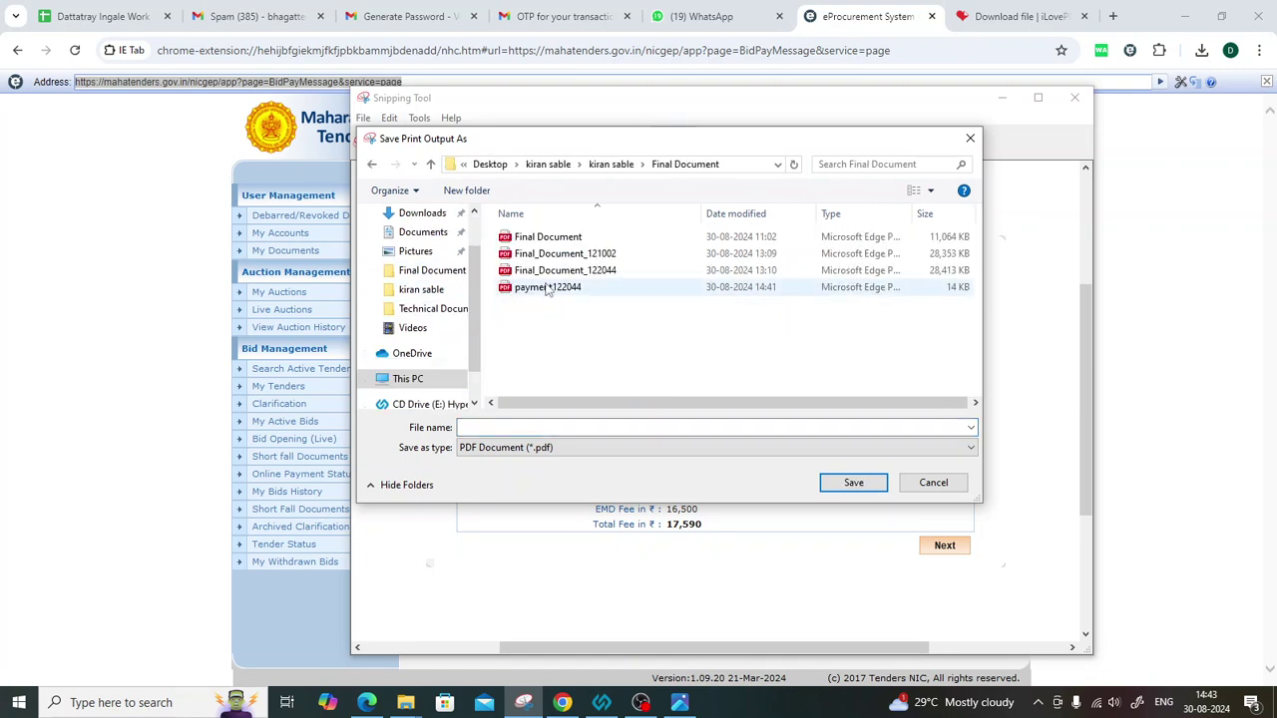
{"action": "left_click", "coordinate": [537, 427]}
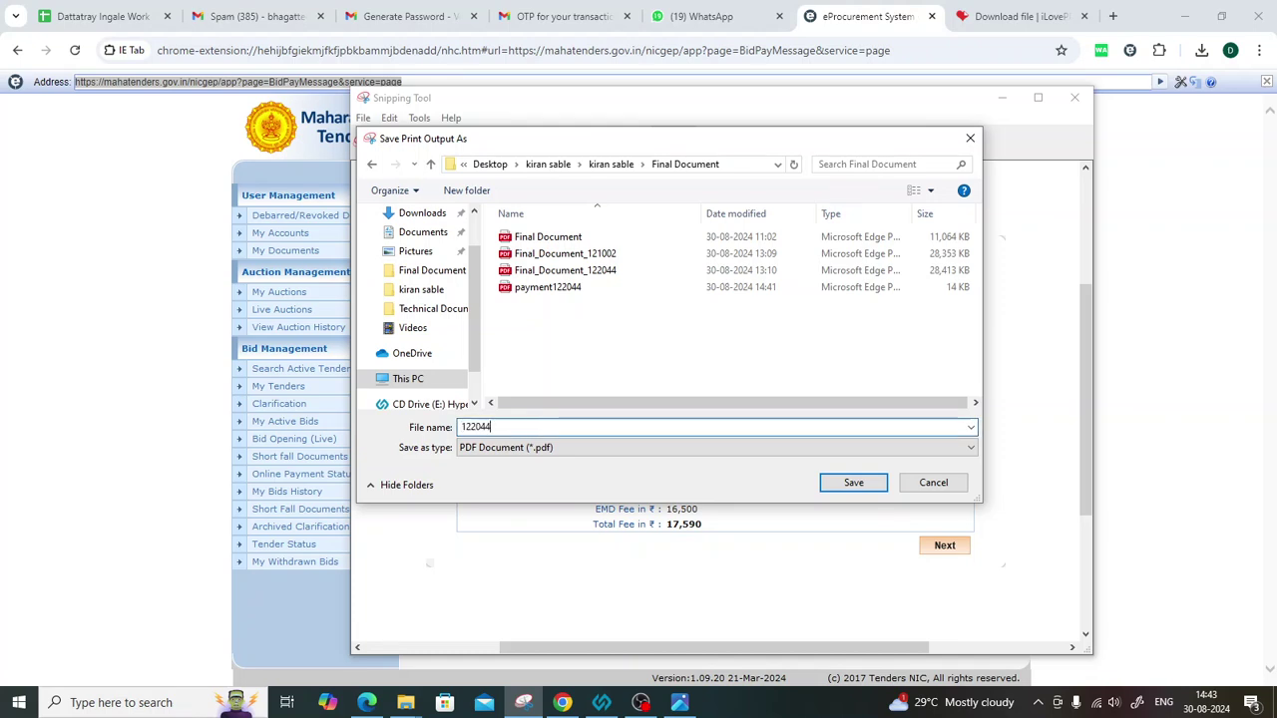
{"action": "type", "text": "122044"}
{"action": "key", "text": "Return"}
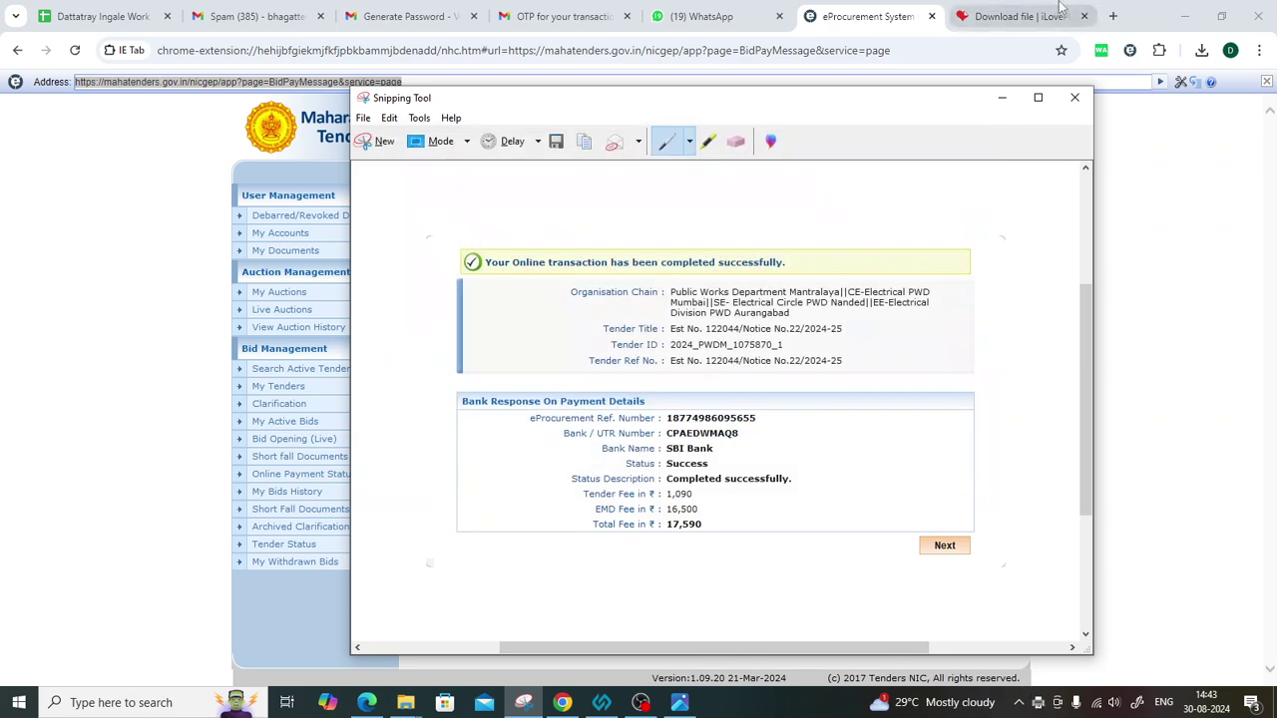
{"action": "left_click", "coordinate": [1002, 96]}
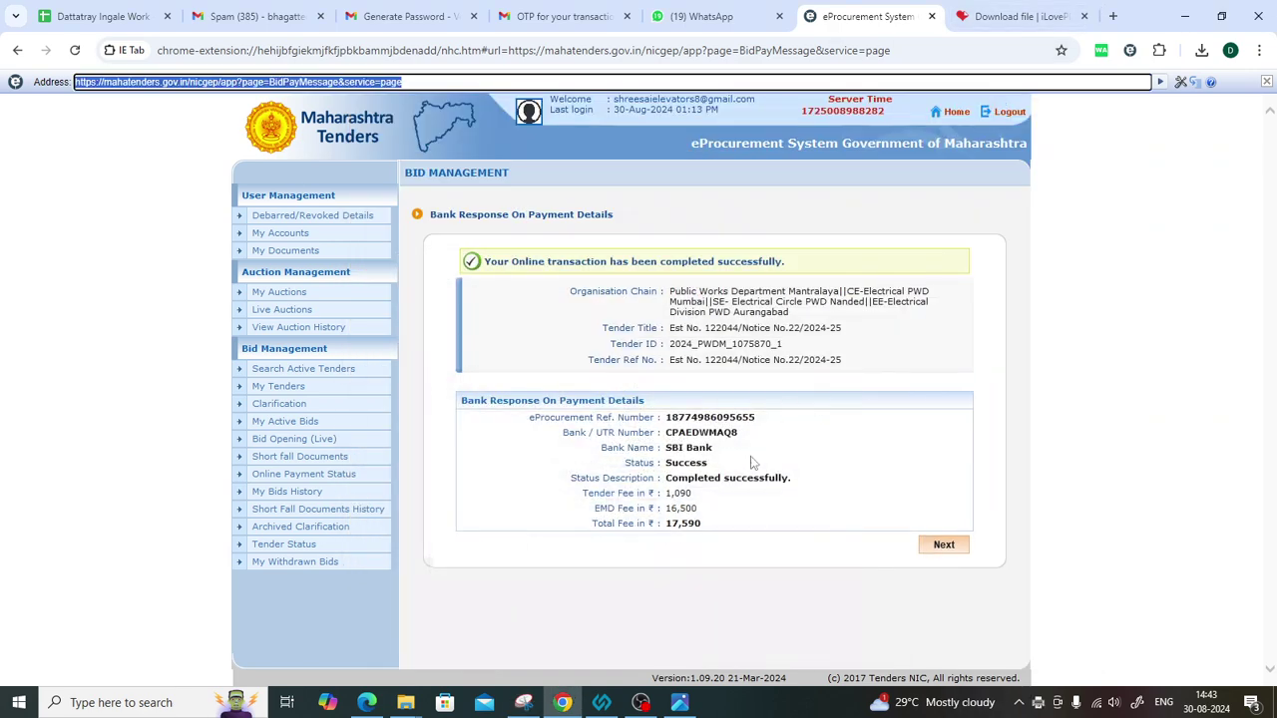
Go past the payment confirmation and choose Encrypt&Upload on the Transaction Message page.
{"action": "left_click", "coordinate": [939, 549]}
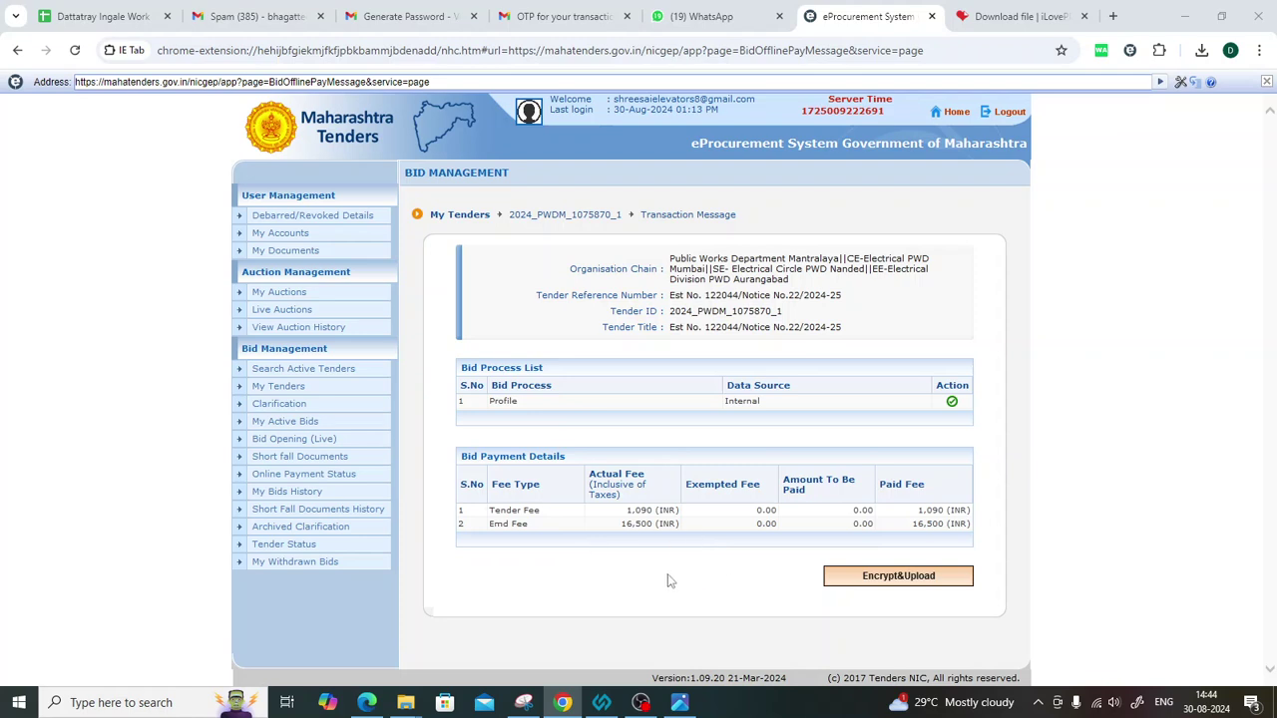
{"action": "left_click", "coordinate": [887, 585]}
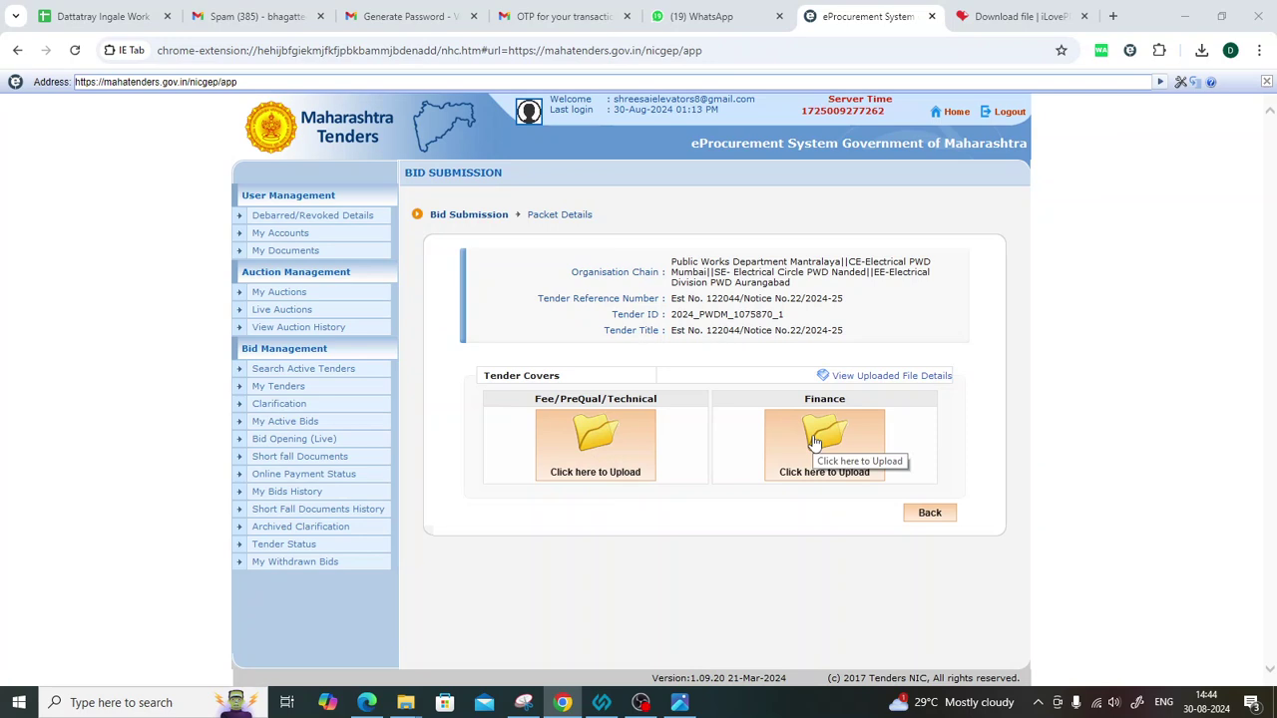
Open the Fee/PreQual/Technical cover's upload and allow the Java applet to run.
{"action": "left_click", "coordinate": [595, 438]}
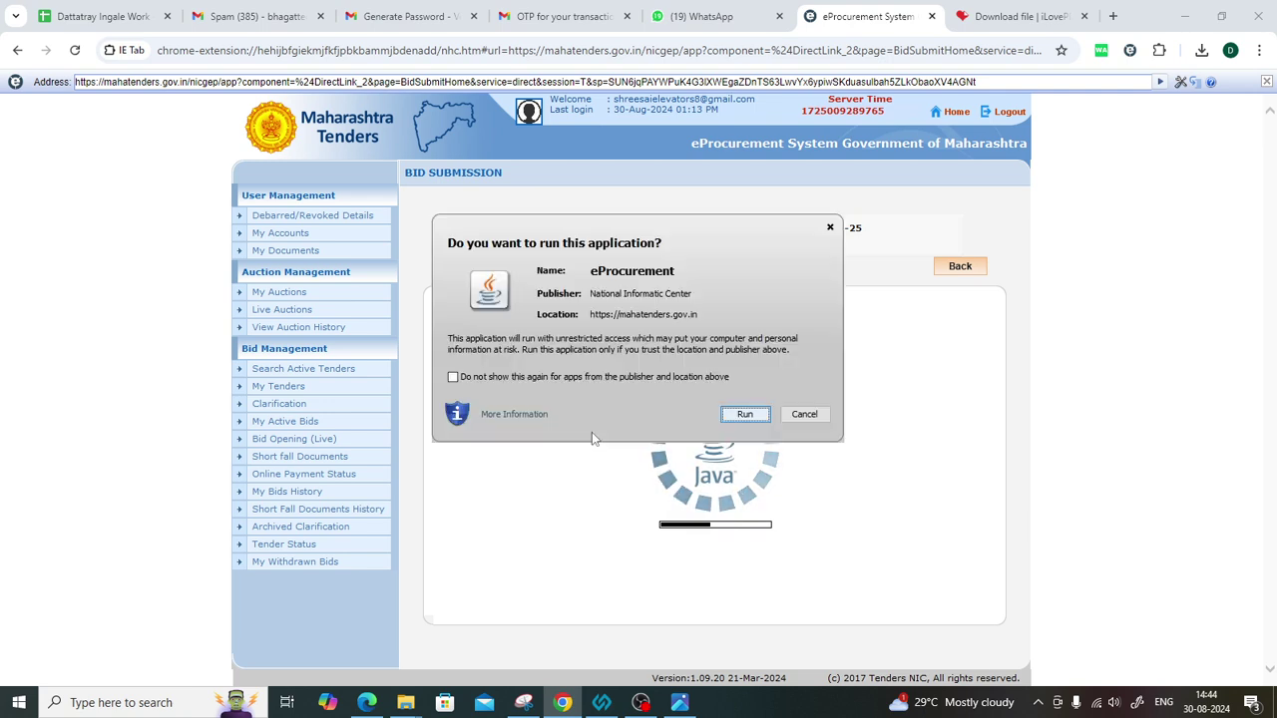
{"action": "left_click", "coordinate": [744, 415]}
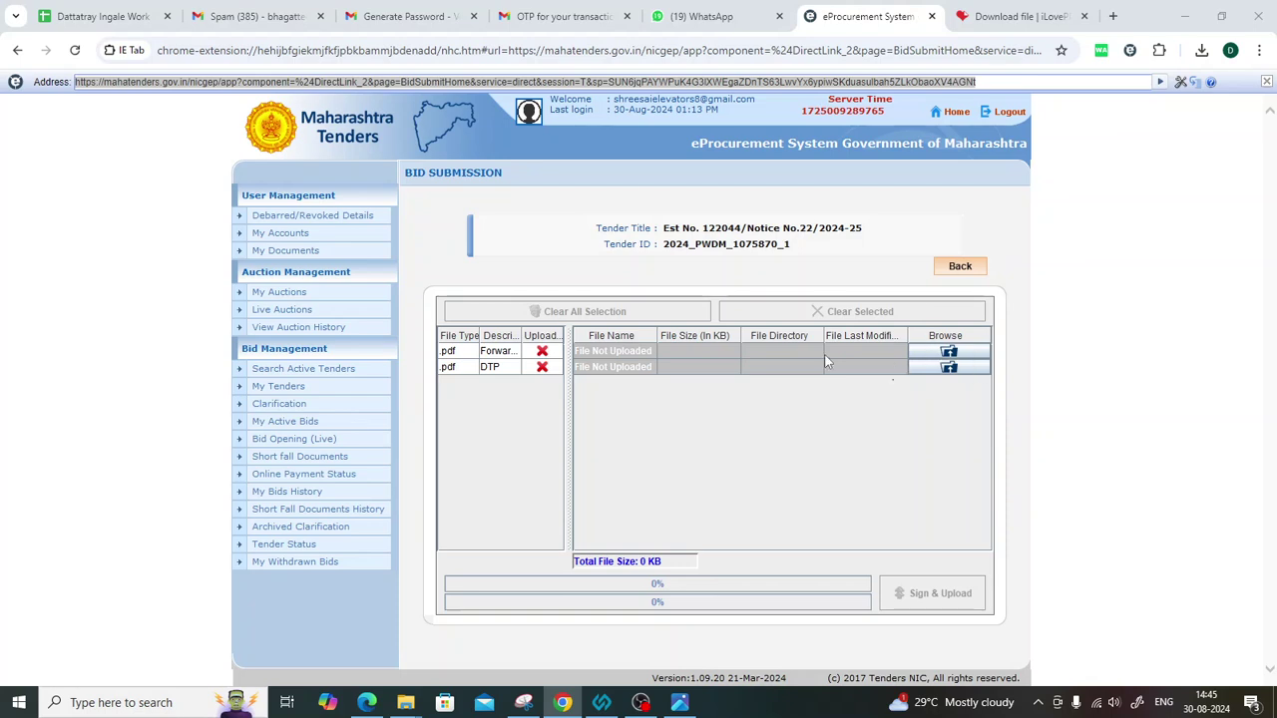
Open Final_Document_122044 with PDF Converter Professional from the Final Document window.
{"action": "mouse_move", "coordinate": [405, 699]}
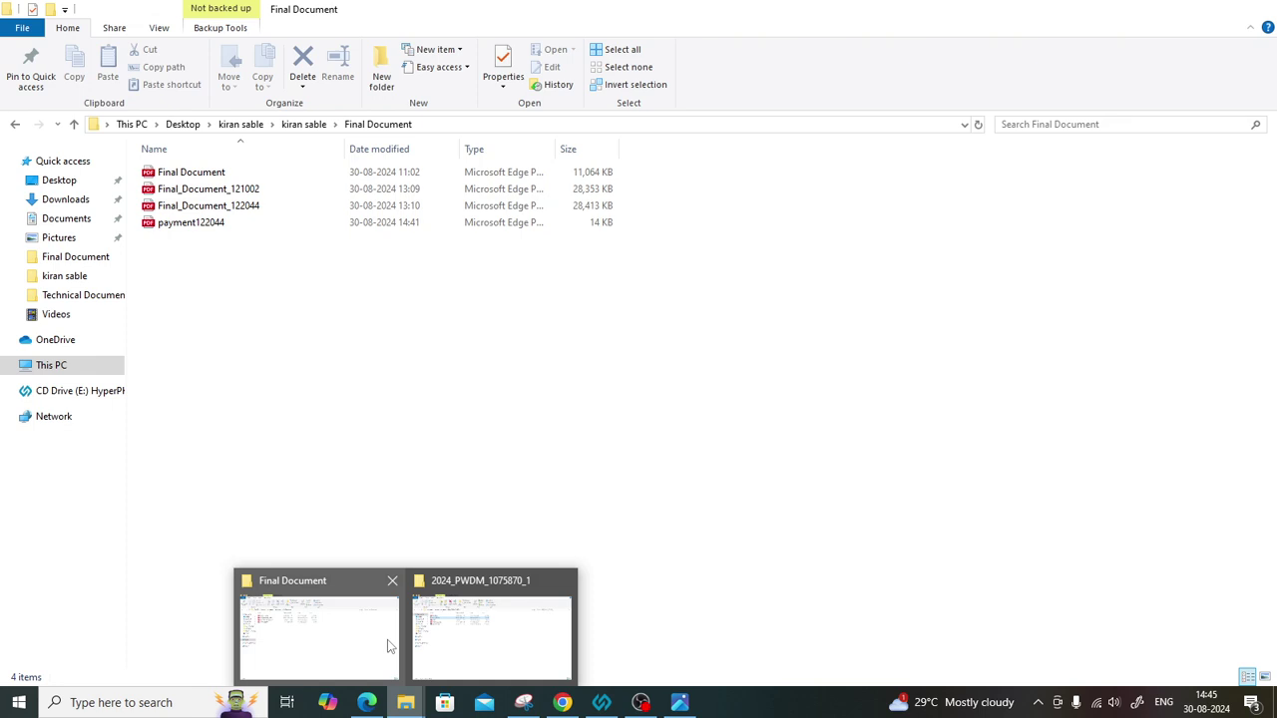
{"action": "left_click", "coordinate": [389, 646]}
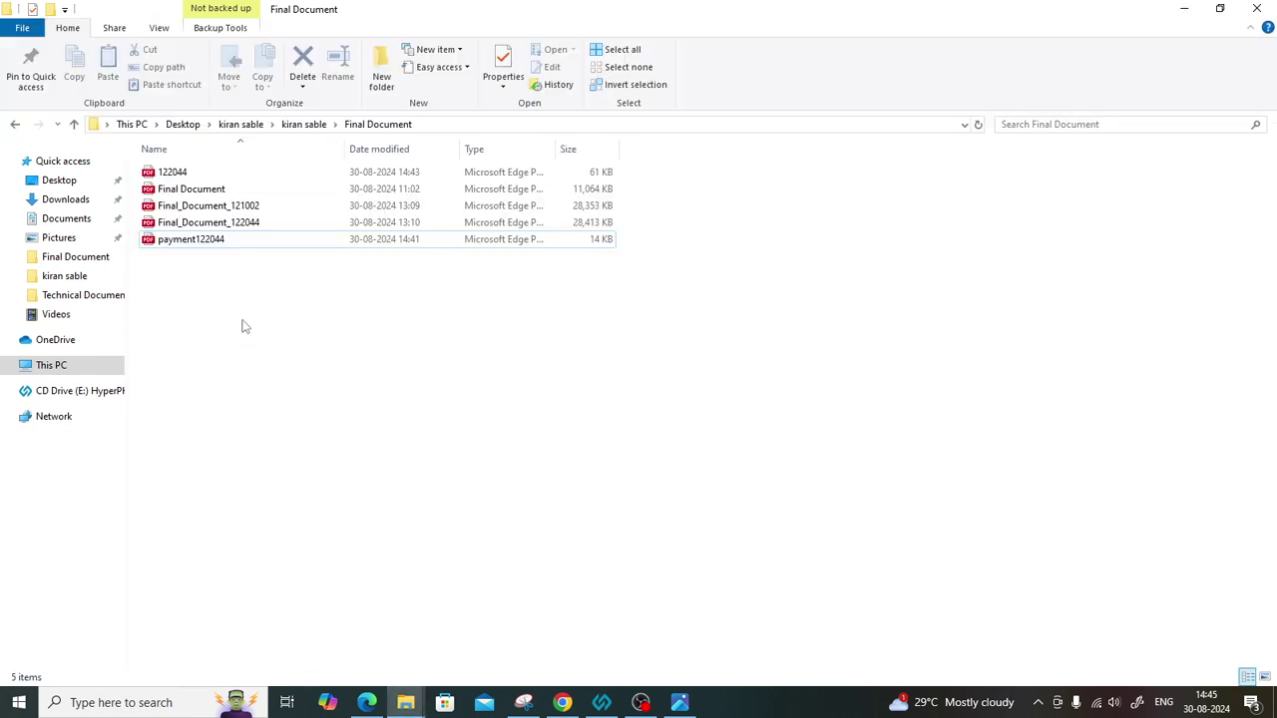
{"action": "left_click", "coordinate": [261, 225]}
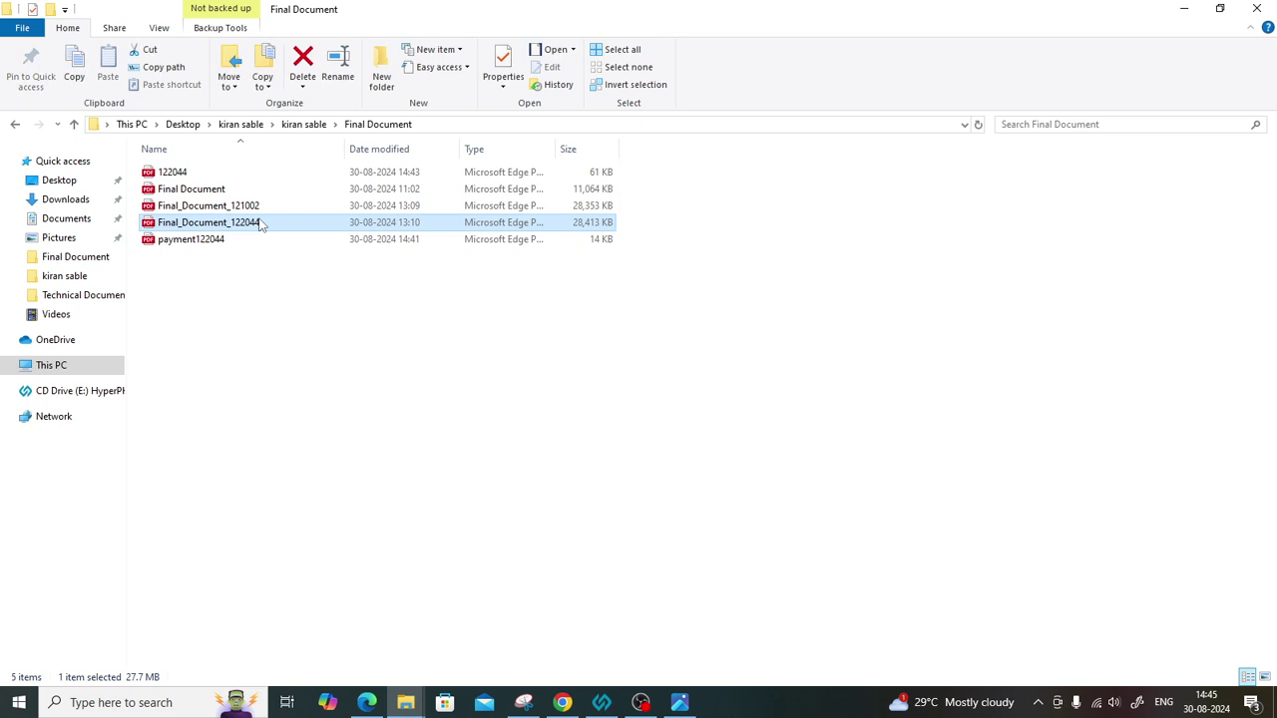
{"action": "right_click", "coordinate": [202, 226]}
{"action": "mouse_move", "coordinate": [276, 292]}
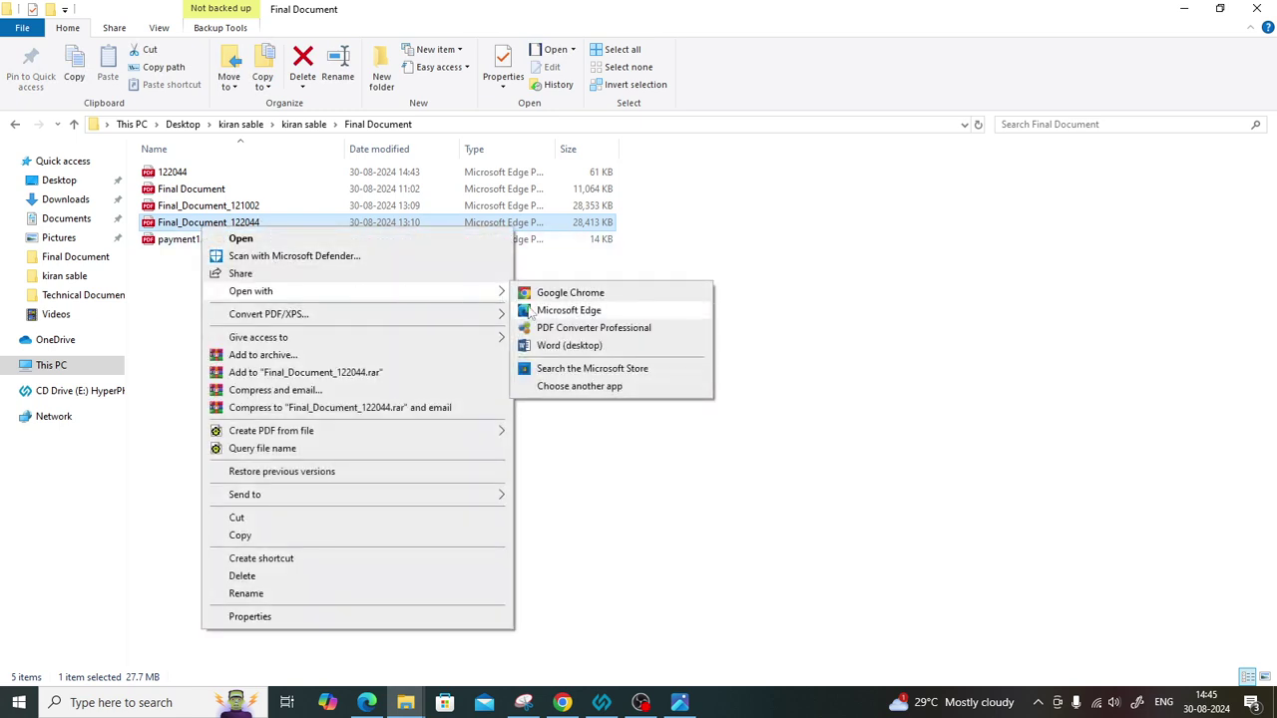
{"action": "left_click", "coordinate": [588, 330]}
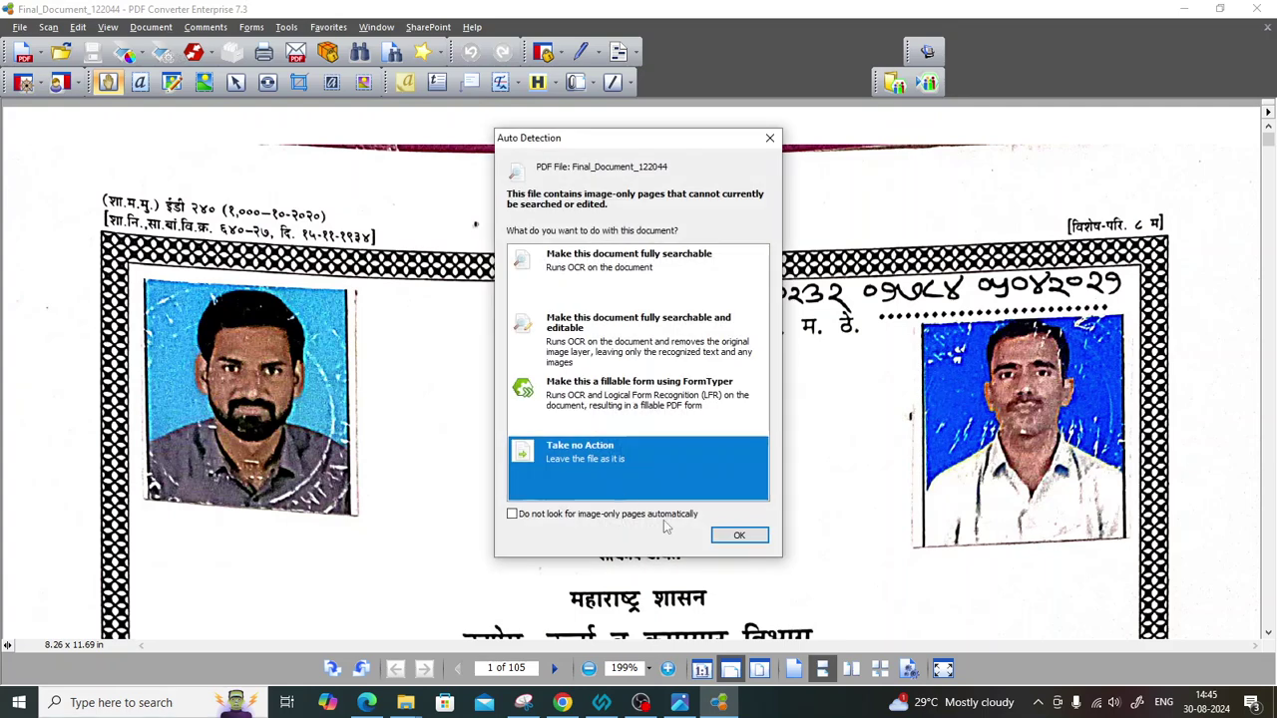
Skip OCR and view all the document's pages as small thumbnails.
{"action": "left_click", "coordinate": [739, 536]}
{"action": "left_click", "coordinate": [106, 28]}
{"action": "left_click", "coordinate": [149, 182]}
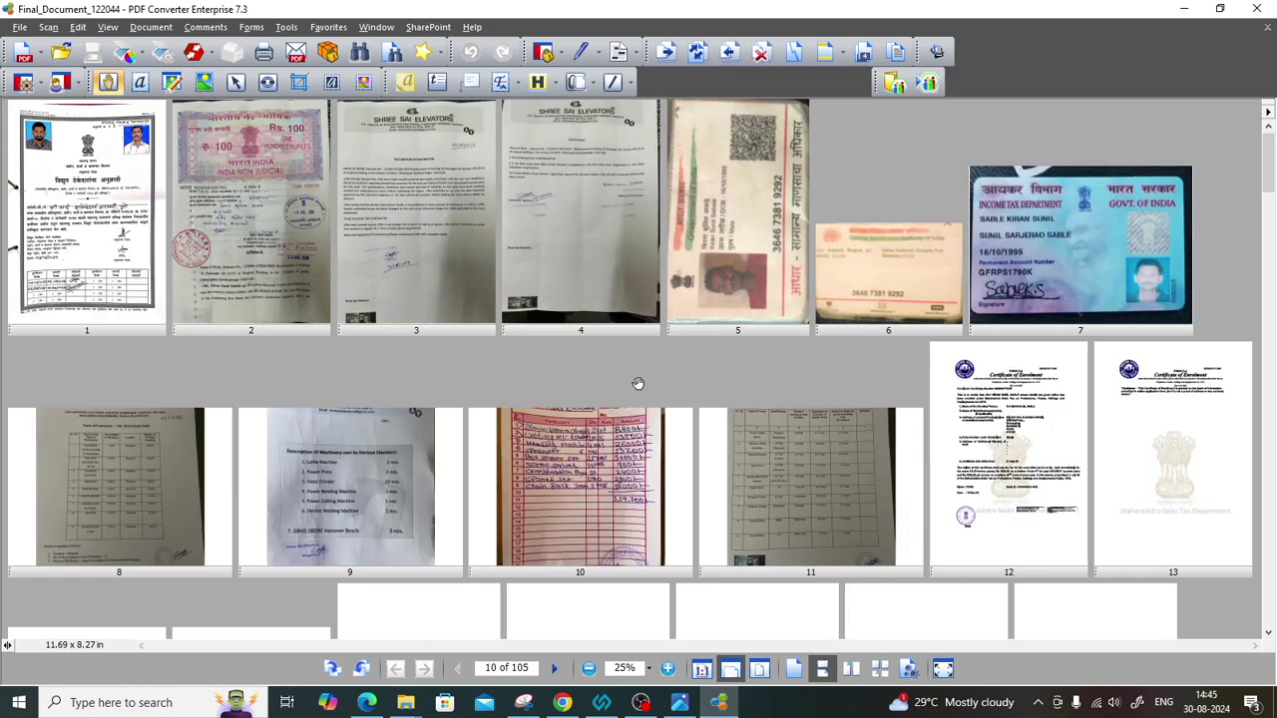
{"action": "scroll", "coordinate": [638, 381], "scroll_direction": "down", "scroll_amount": 3}
{"action": "scroll", "coordinate": [638, 383], "scroll_direction": "down", "scroll_amount": 9}
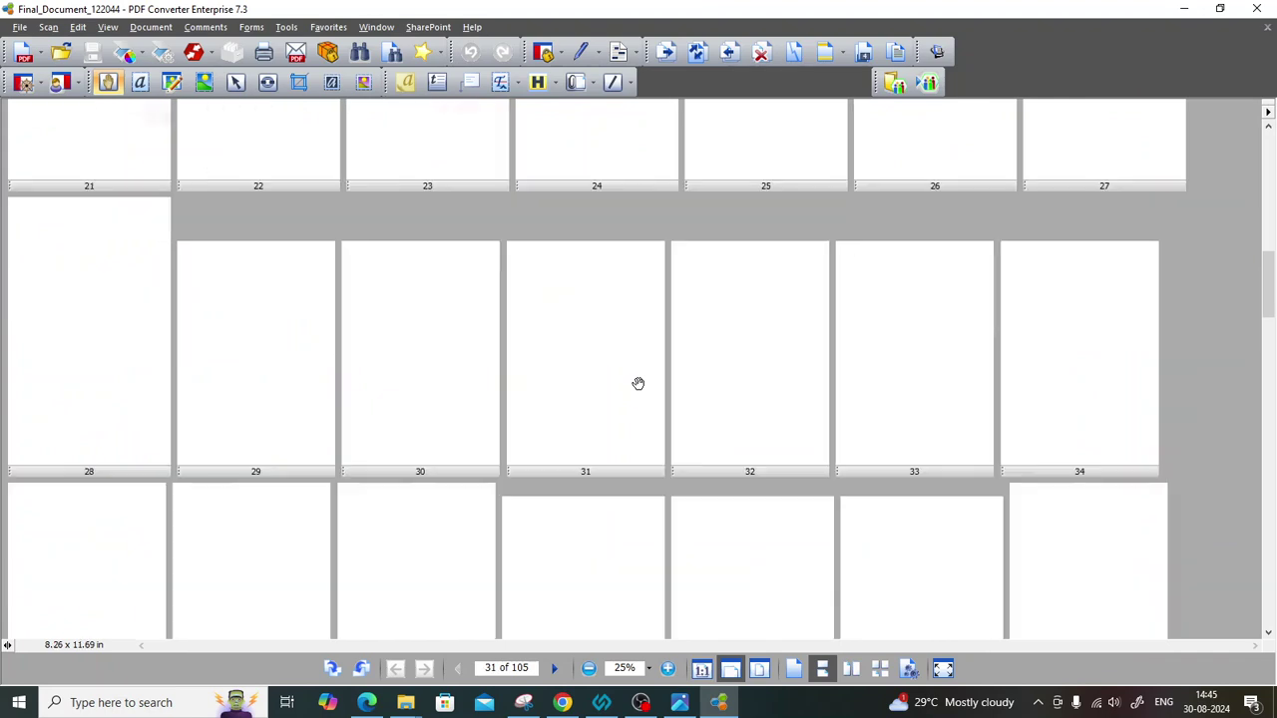
{"action": "scroll", "coordinate": [638, 383], "scroll_direction": "down", "scroll_amount": 10}
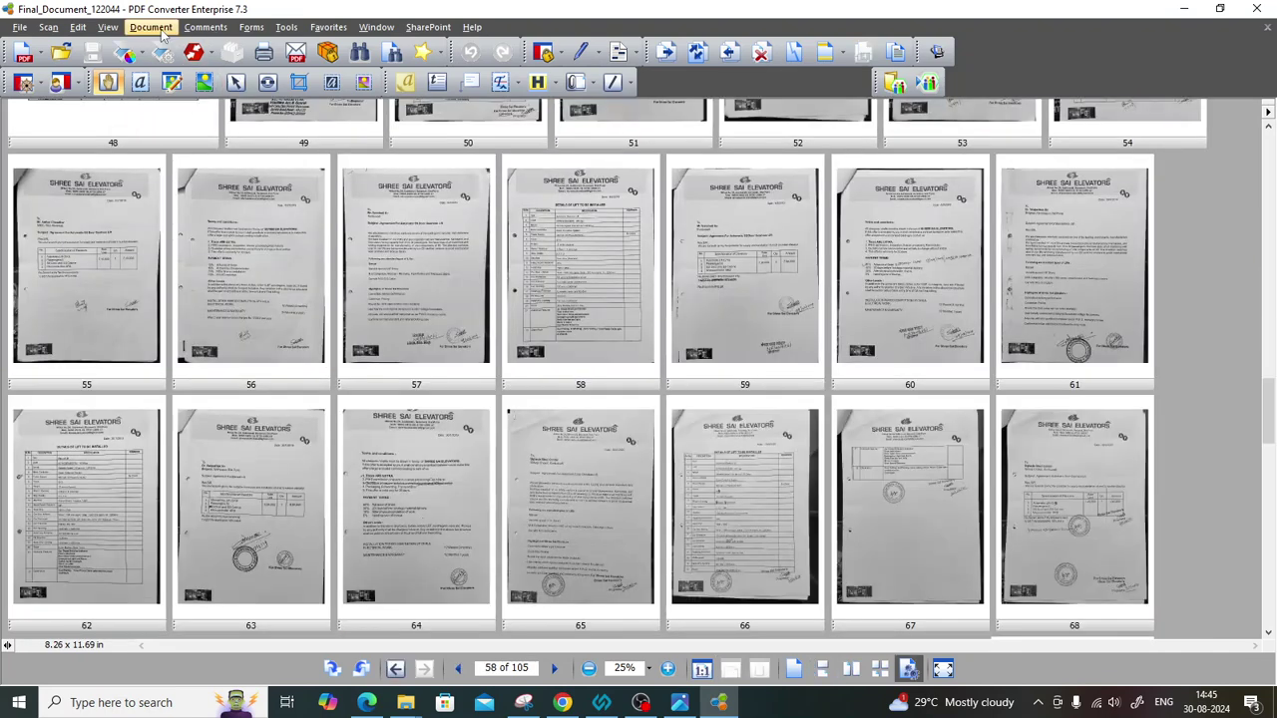
Insert the 122044 PDF after page 58, making 106 pages, then close PDF Converter.
{"action": "left_click", "coordinate": [150, 27]}
{"action": "mouse_move", "coordinate": [165, 47]}
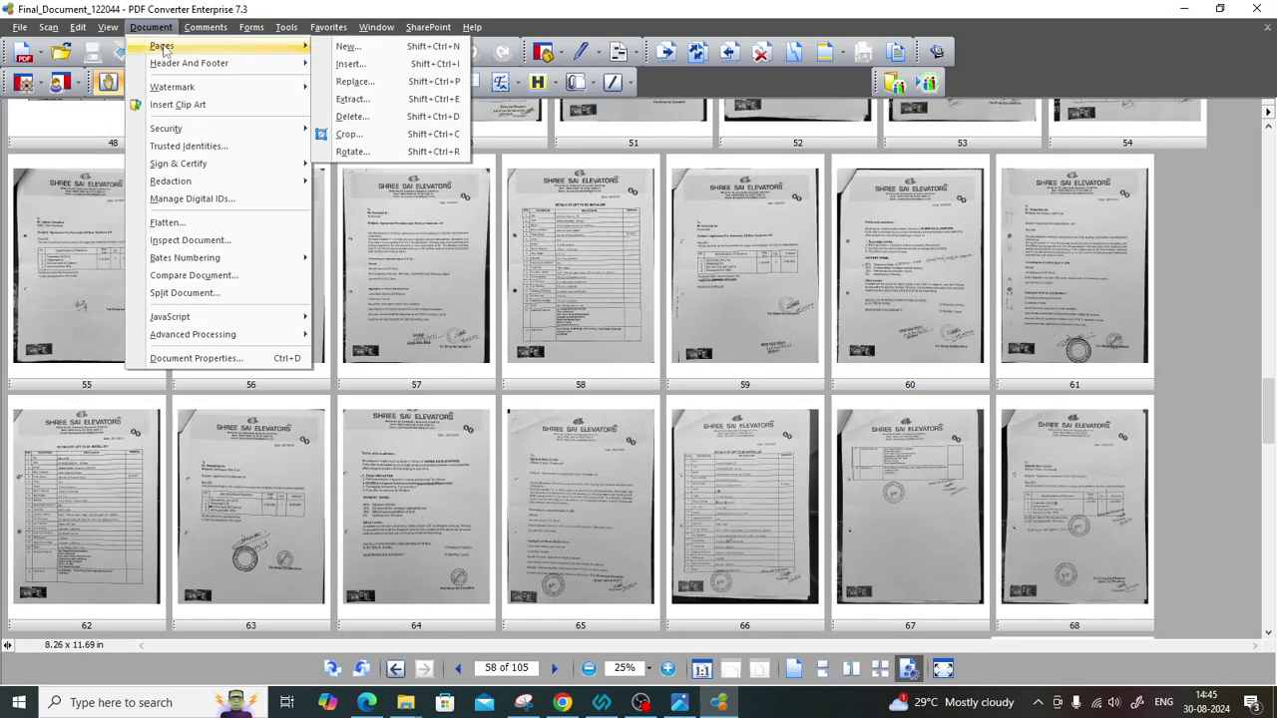
{"action": "left_click", "coordinate": [377, 63]}
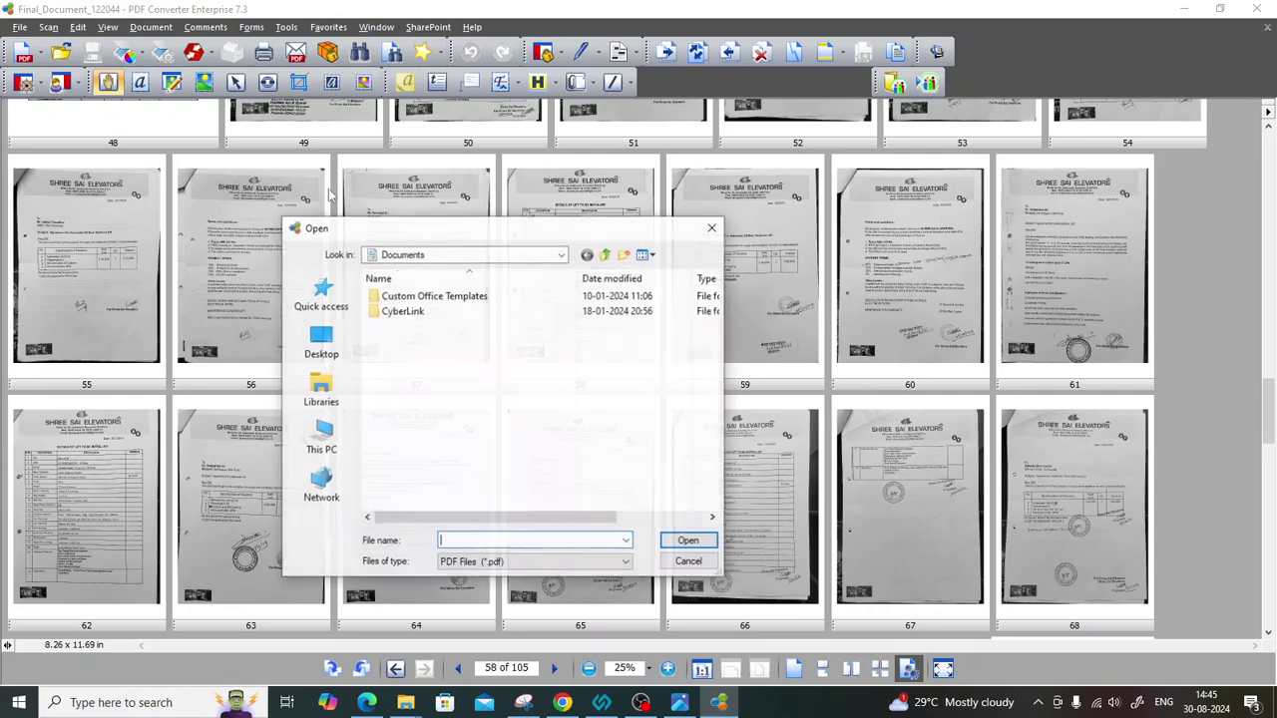
{"action": "left_click", "coordinate": [605, 254]}
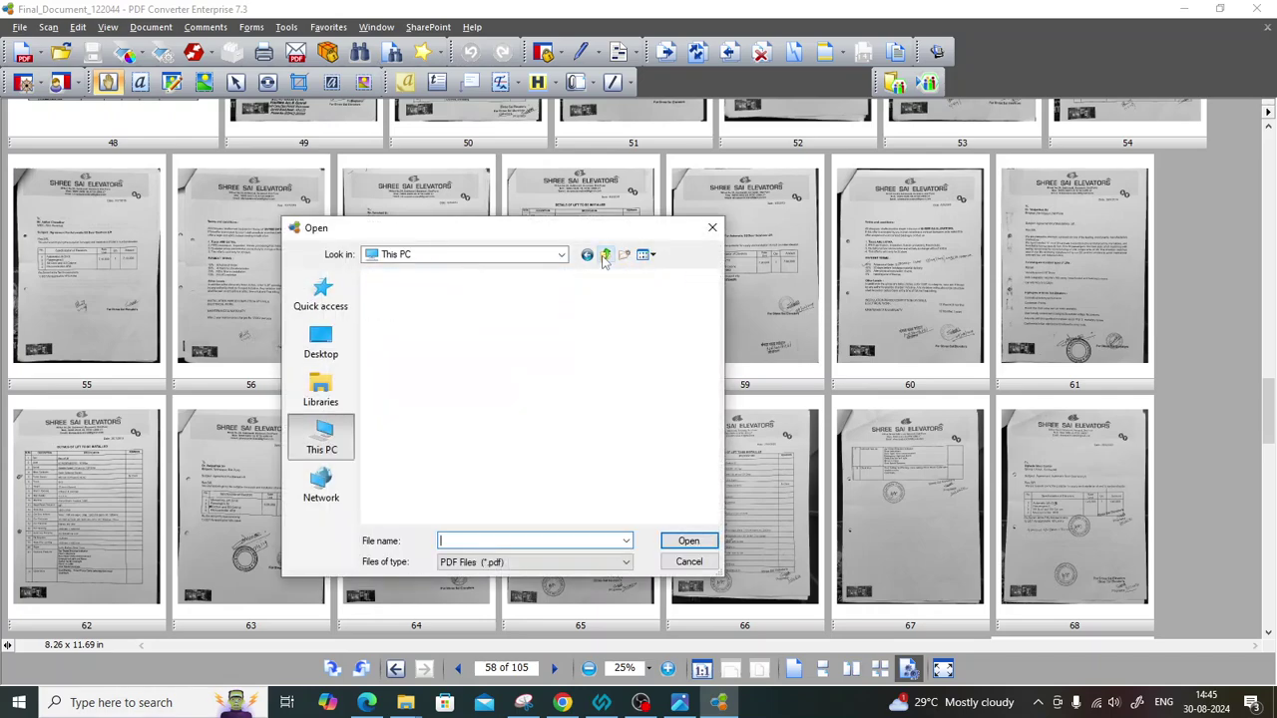
{"action": "left_click", "coordinate": [604, 254]}
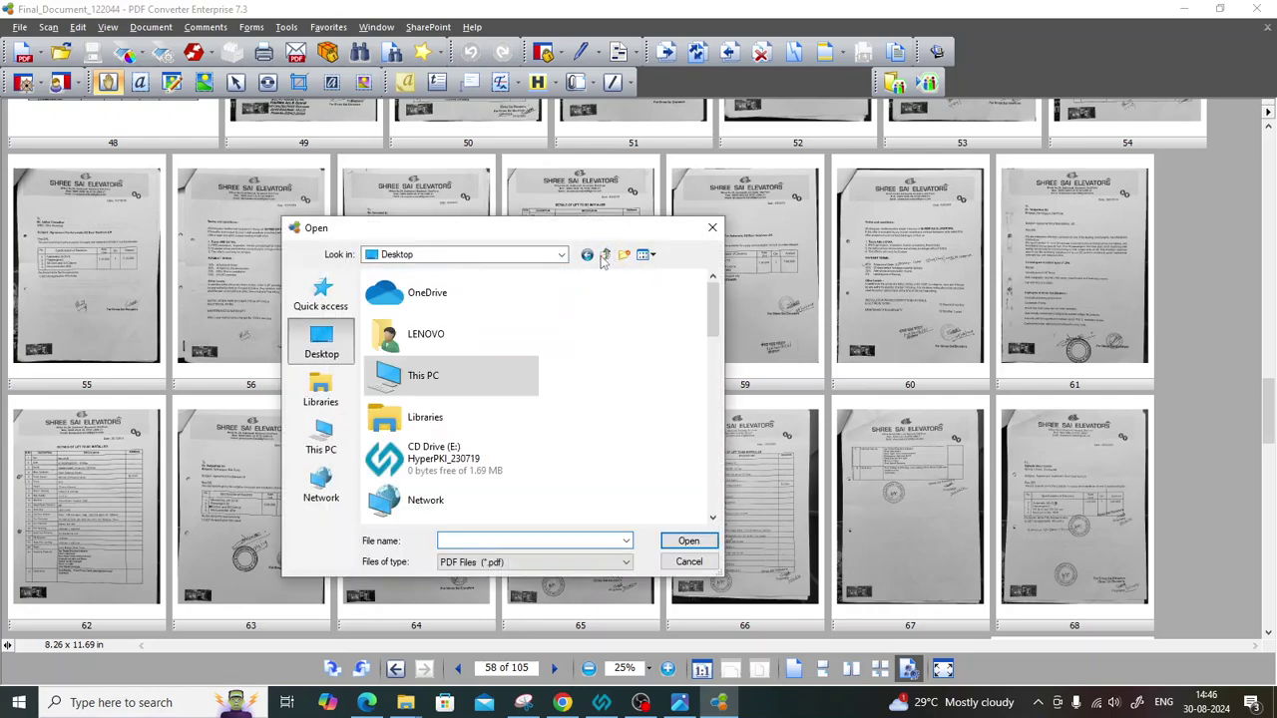
{"action": "scroll", "coordinate": [519, 399], "scroll_direction": "down", "scroll_amount": 1}
{"action": "scroll", "coordinate": [431, 449], "scroll_direction": "down", "scroll_amount": 3}
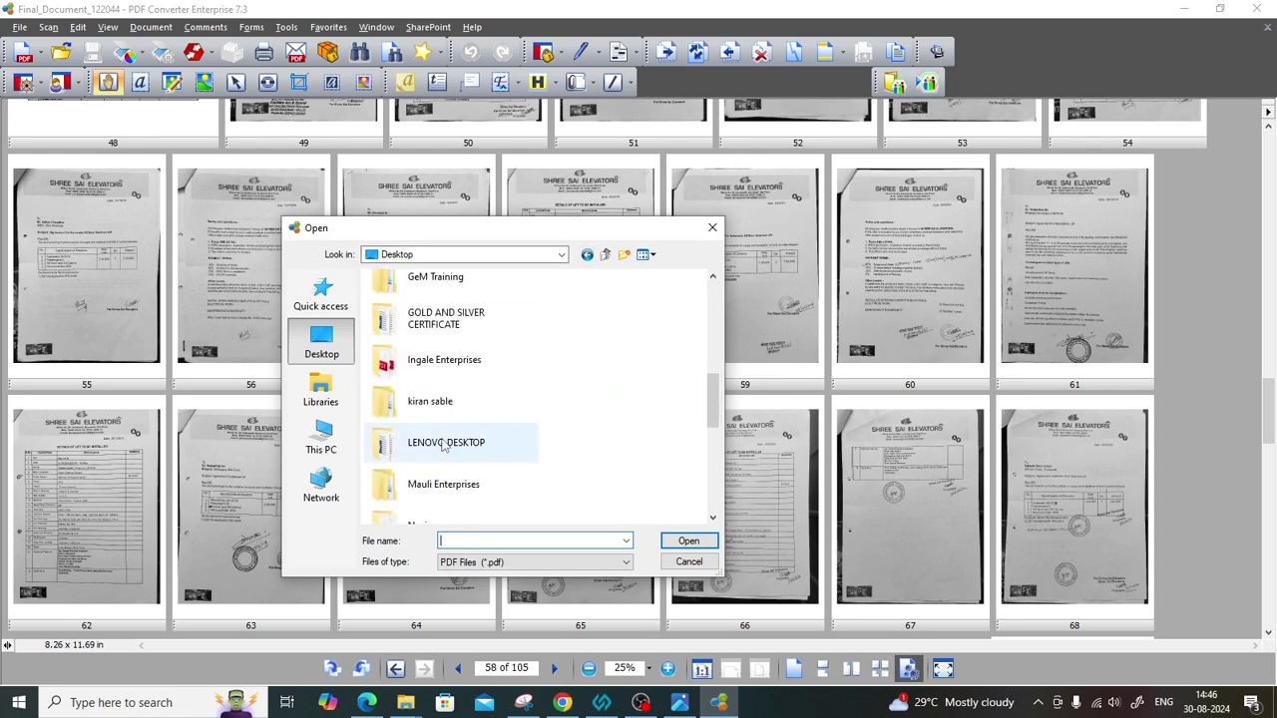
{"action": "double_click", "coordinate": [443, 404]}
{"action": "double_click", "coordinate": [427, 311]}
{"action": "double_click", "coordinate": [417, 356]}
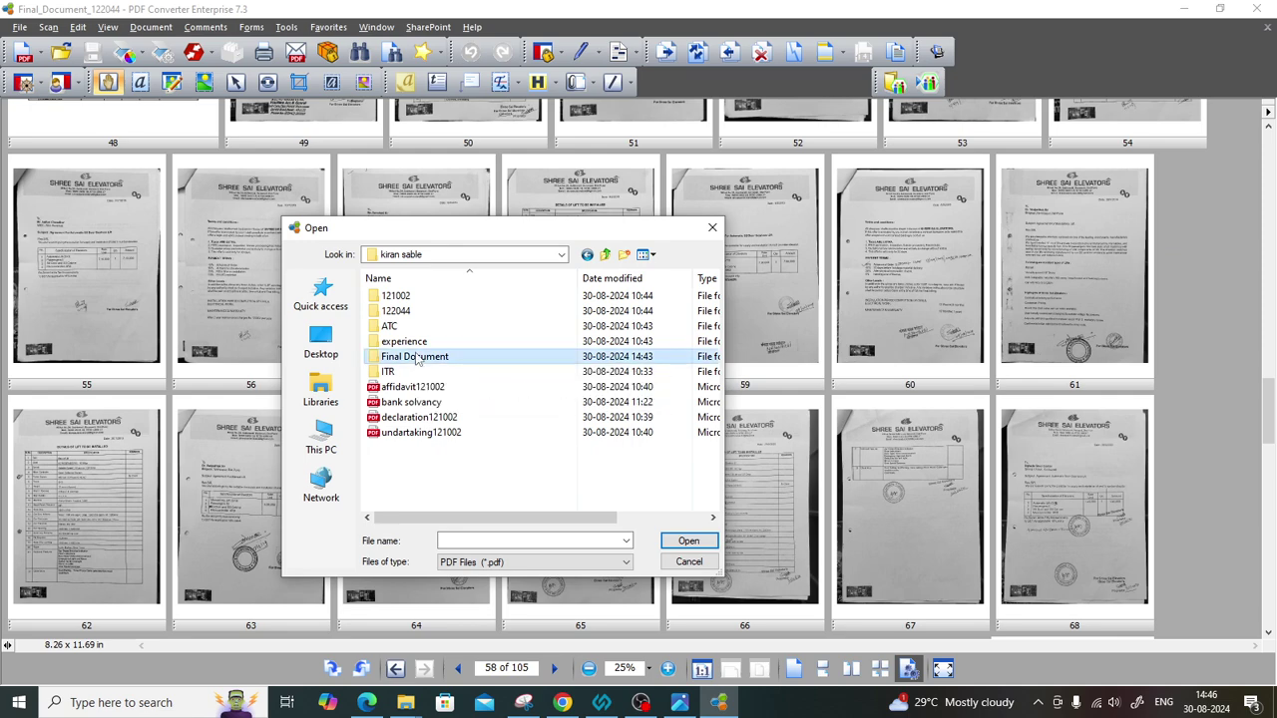
{"action": "double_click", "coordinate": [395, 296]}
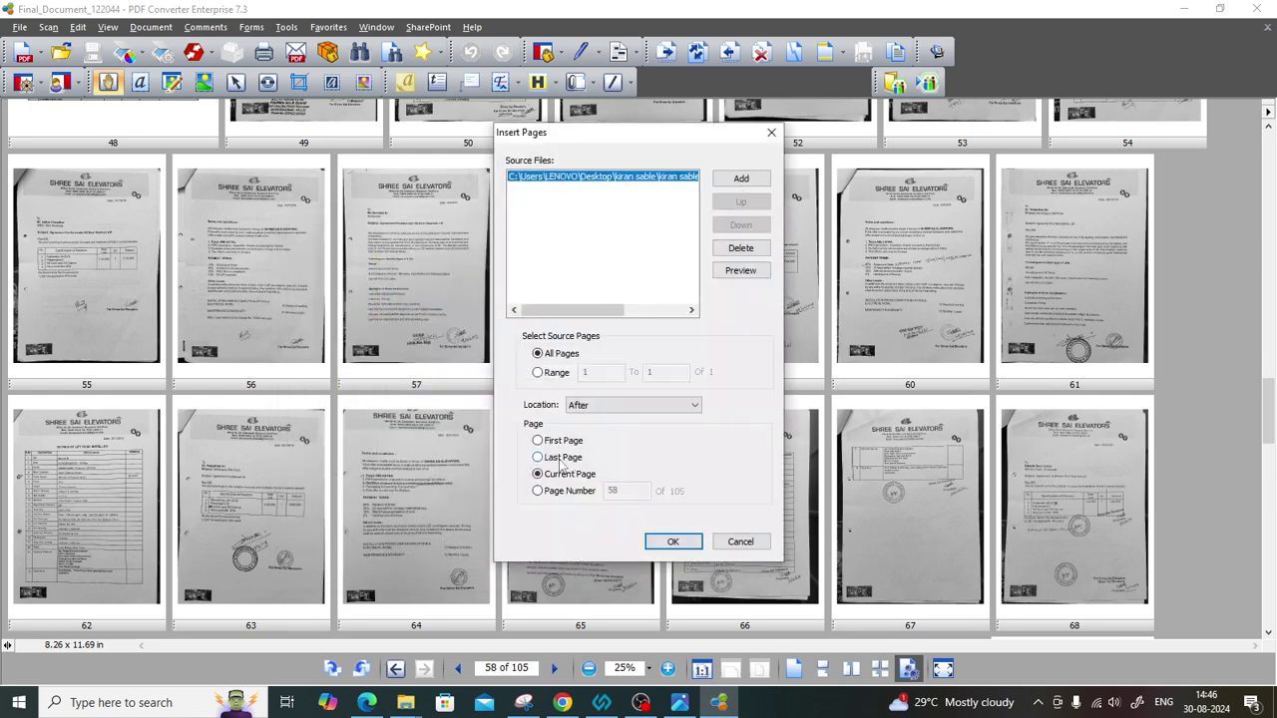
{"action": "left_click", "coordinate": [650, 541]}
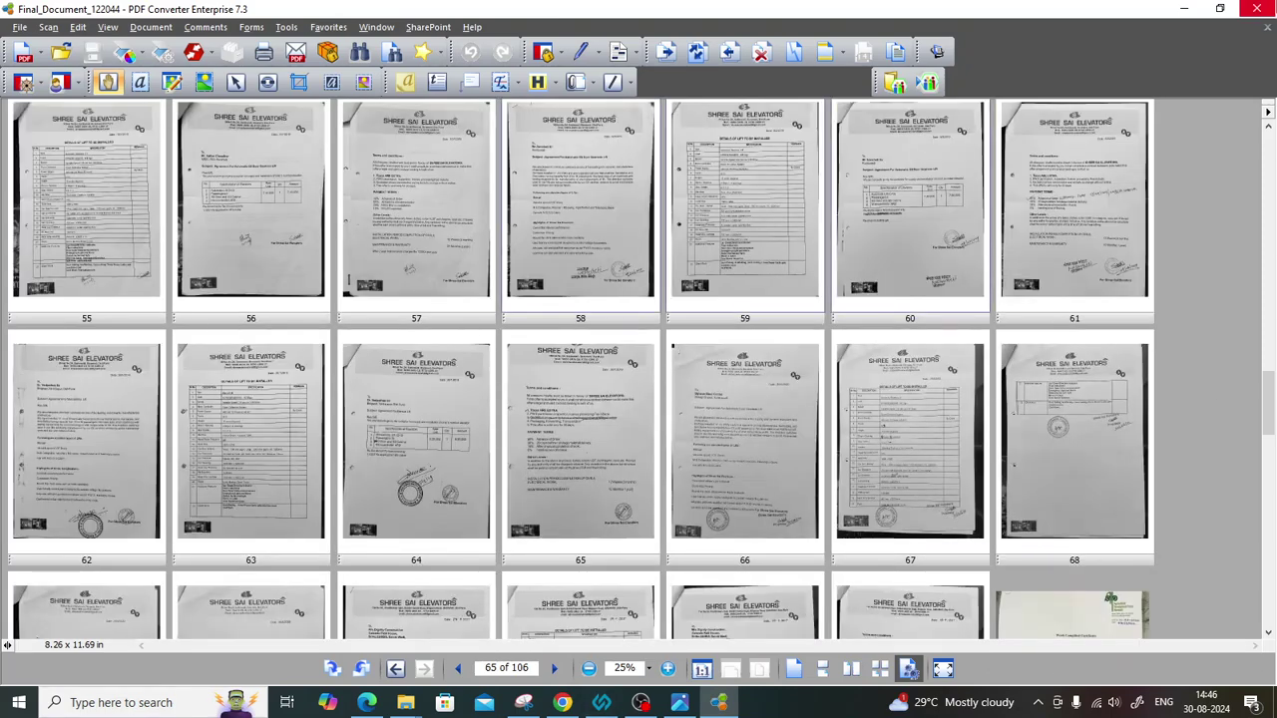
{"action": "left_click", "coordinate": [1256, 9]}
{"action": "key", "text": "F2"}
{"action": "left_click", "coordinate": [562, 703]}
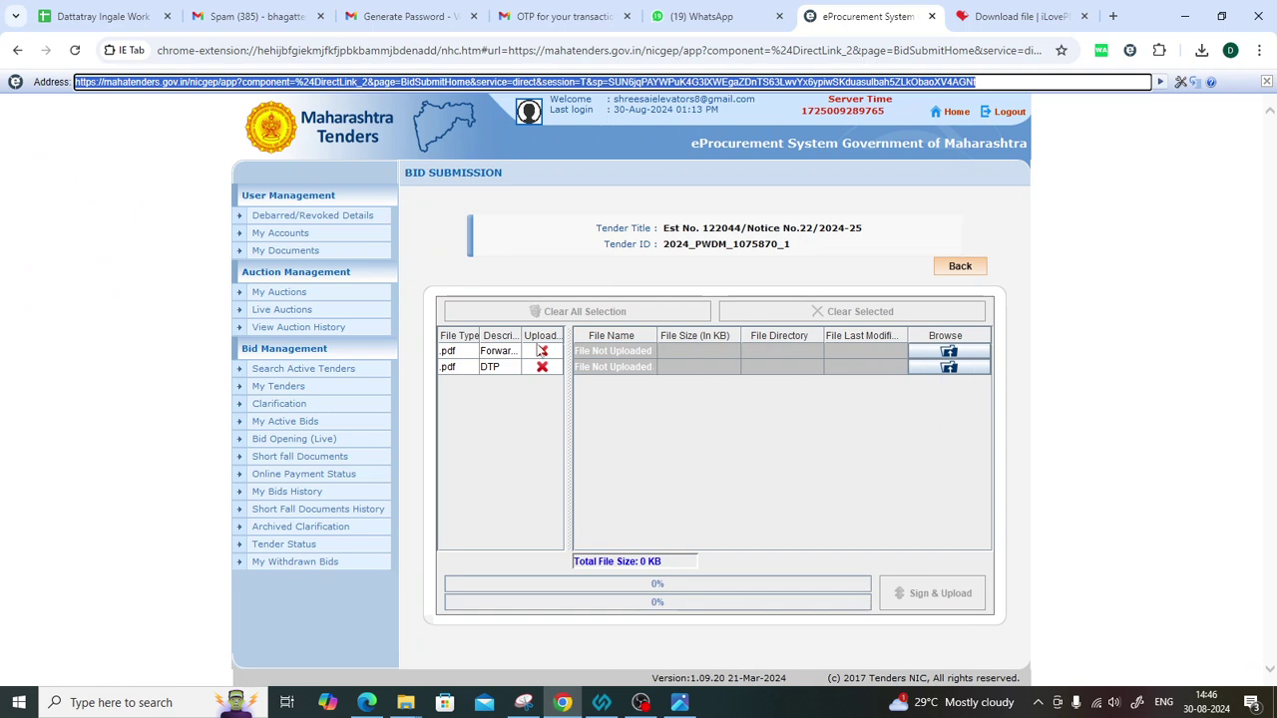
{"action": "left_click", "coordinate": [479, 354]}
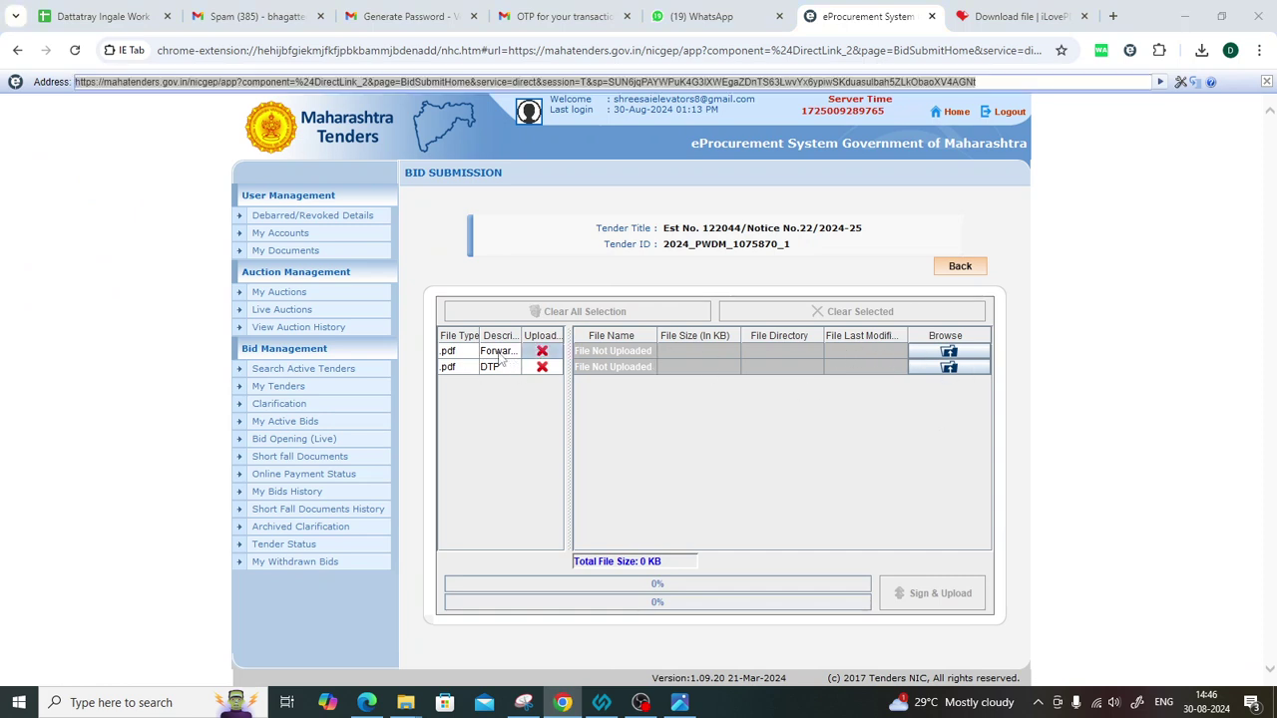
{"action": "left_click", "coordinate": [953, 354]}
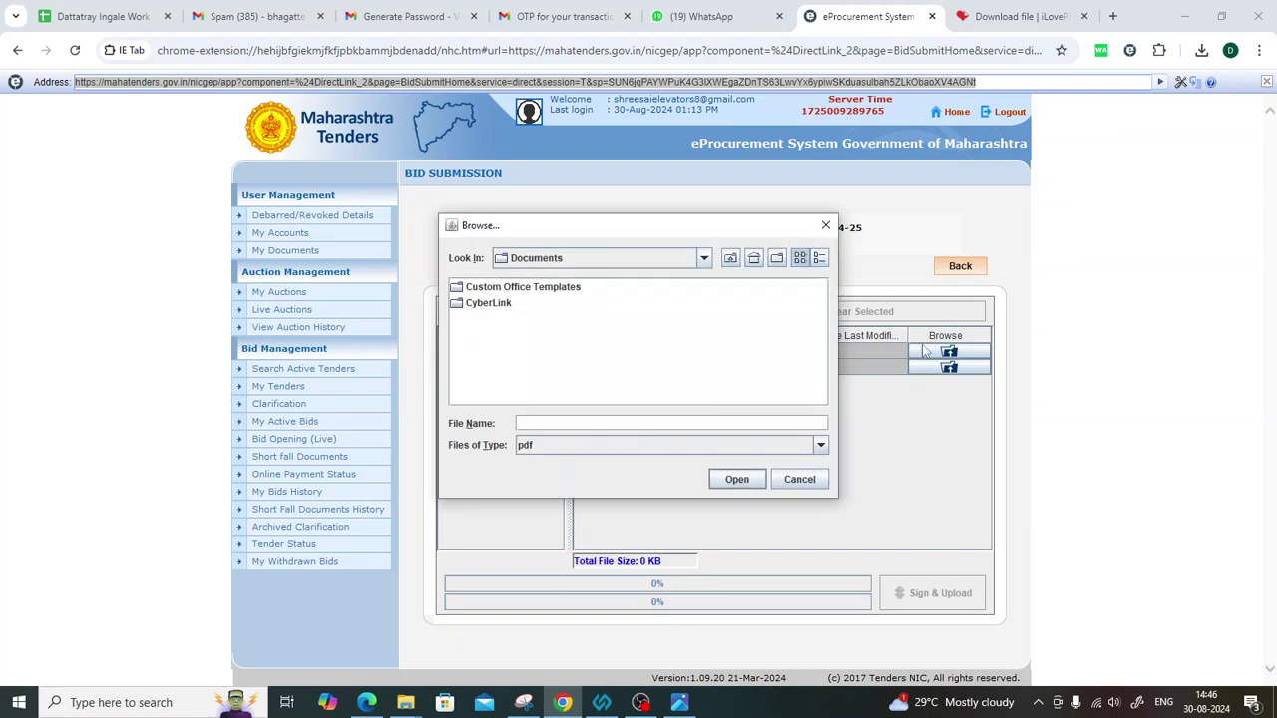
{"action": "left_click", "coordinate": [704, 258]}
{"action": "scroll", "coordinate": [588, 323], "scroll_direction": "up", "scroll_amount": 4}
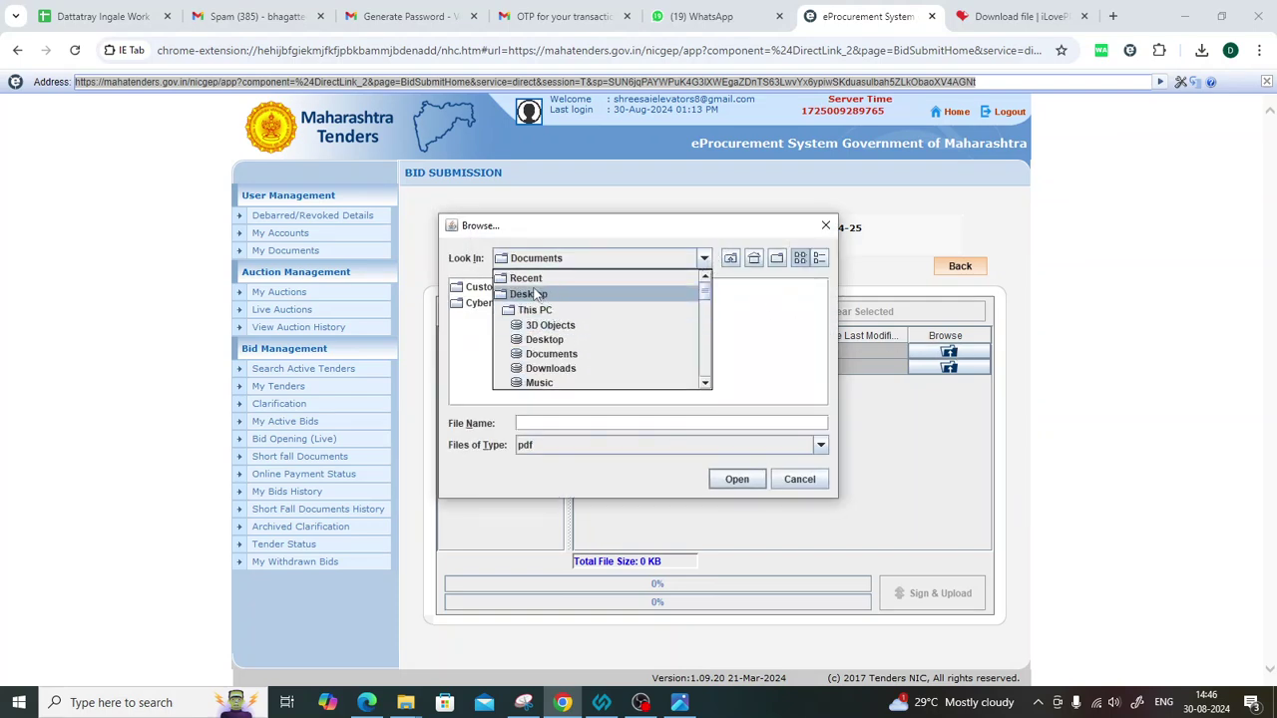
{"action": "left_click", "coordinate": [535, 295]}
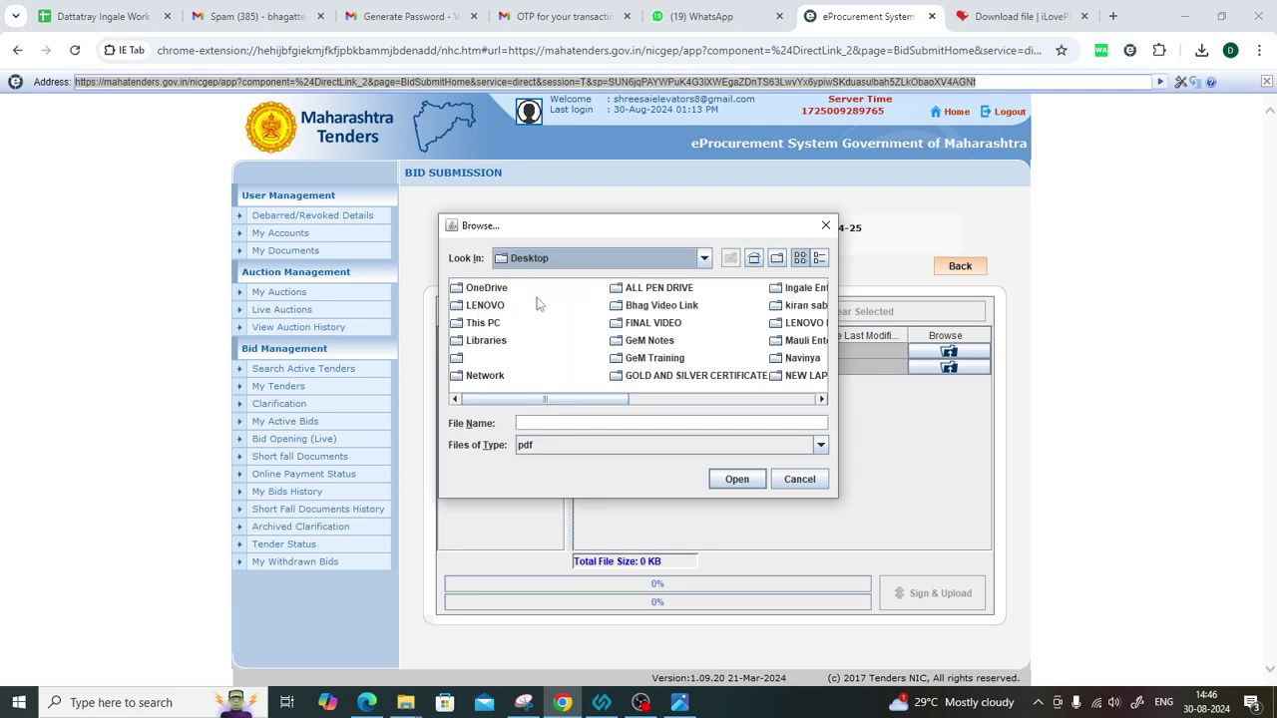
{"action": "left_click", "coordinate": [650, 342]}
{"action": "key", "text": "k"}
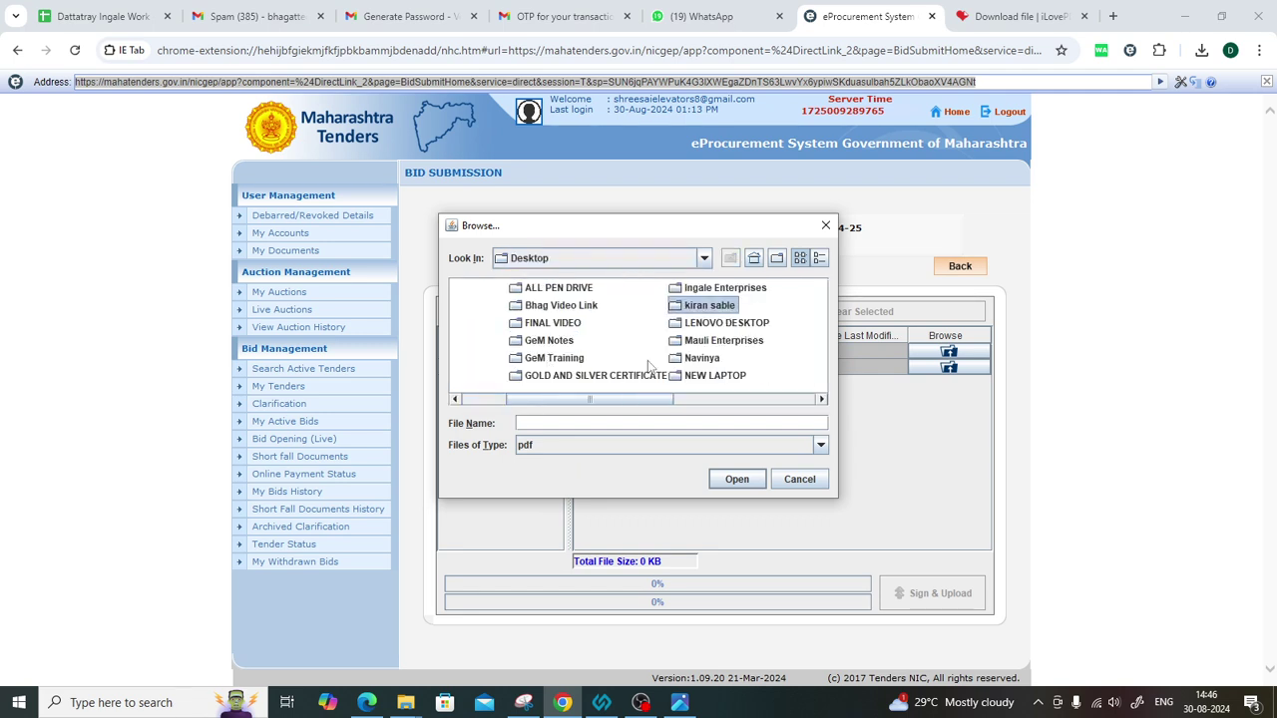
{"action": "key", "text": "Return"}
{"action": "double_click", "coordinate": [504, 307]}
{"action": "double_click", "coordinate": [499, 358]}
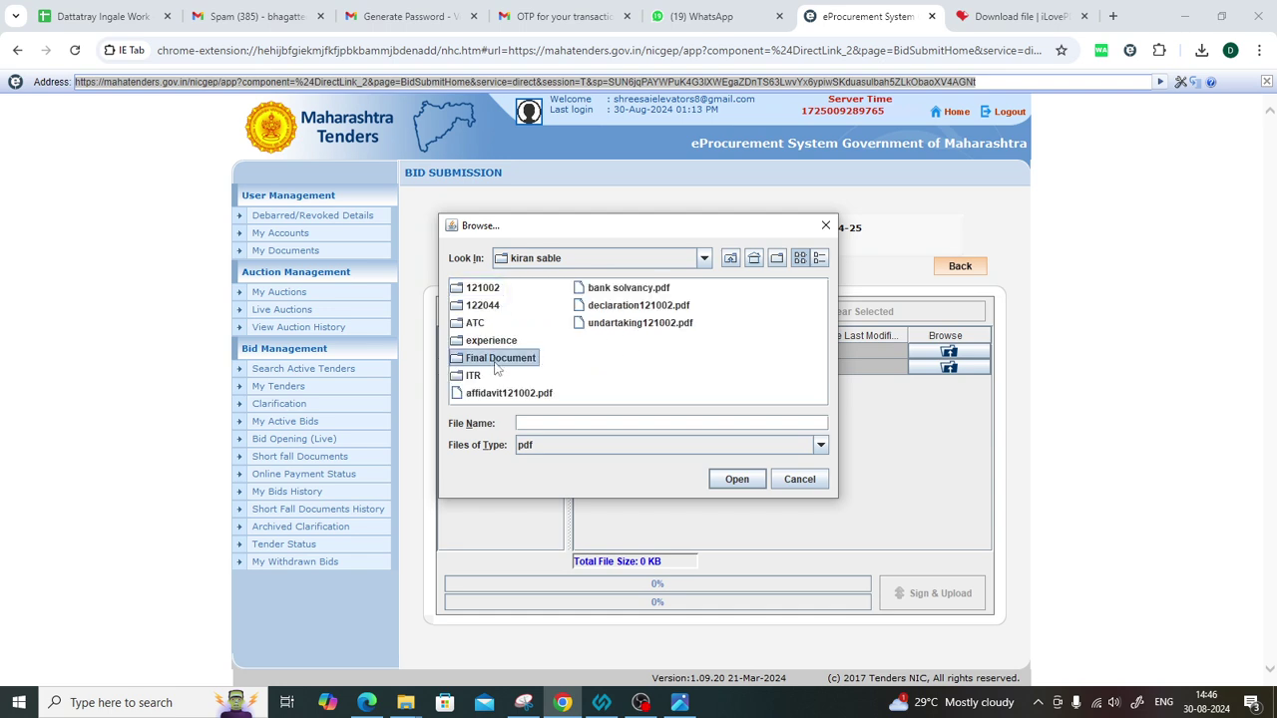
{"action": "left_click", "coordinate": [575, 343]}
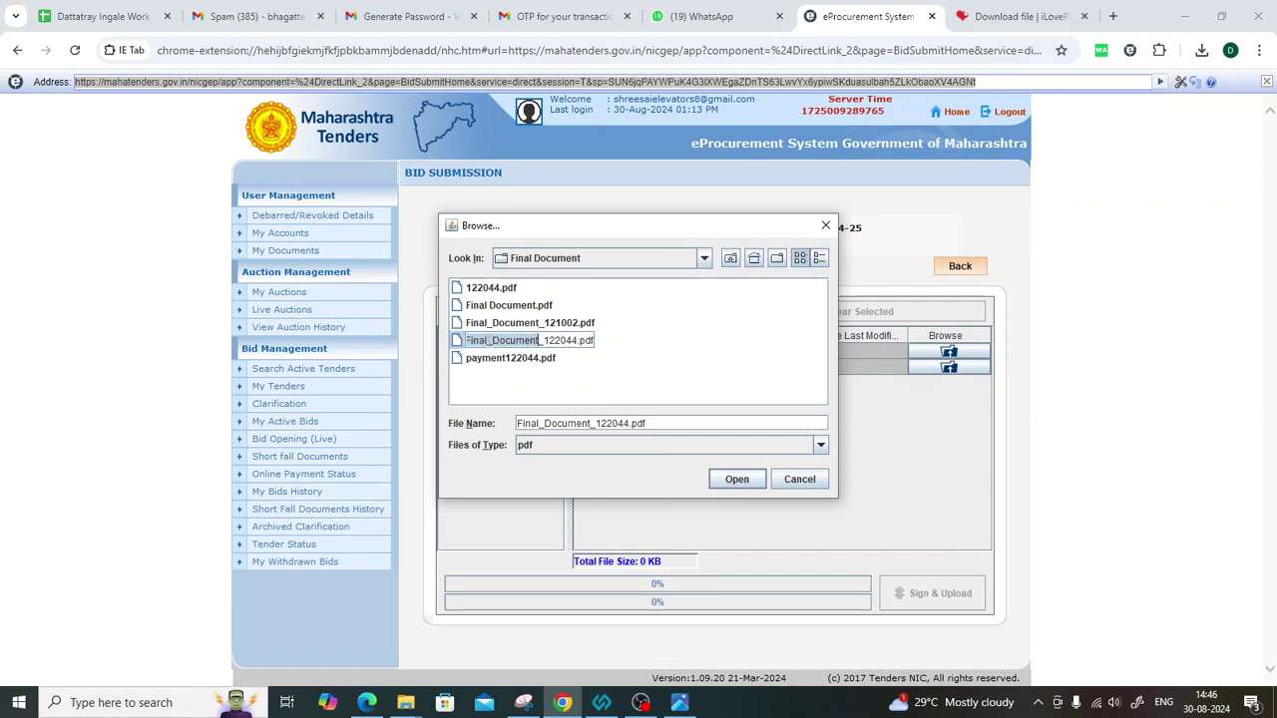
{"action": "double_click", "coordinate": [463, 346]}
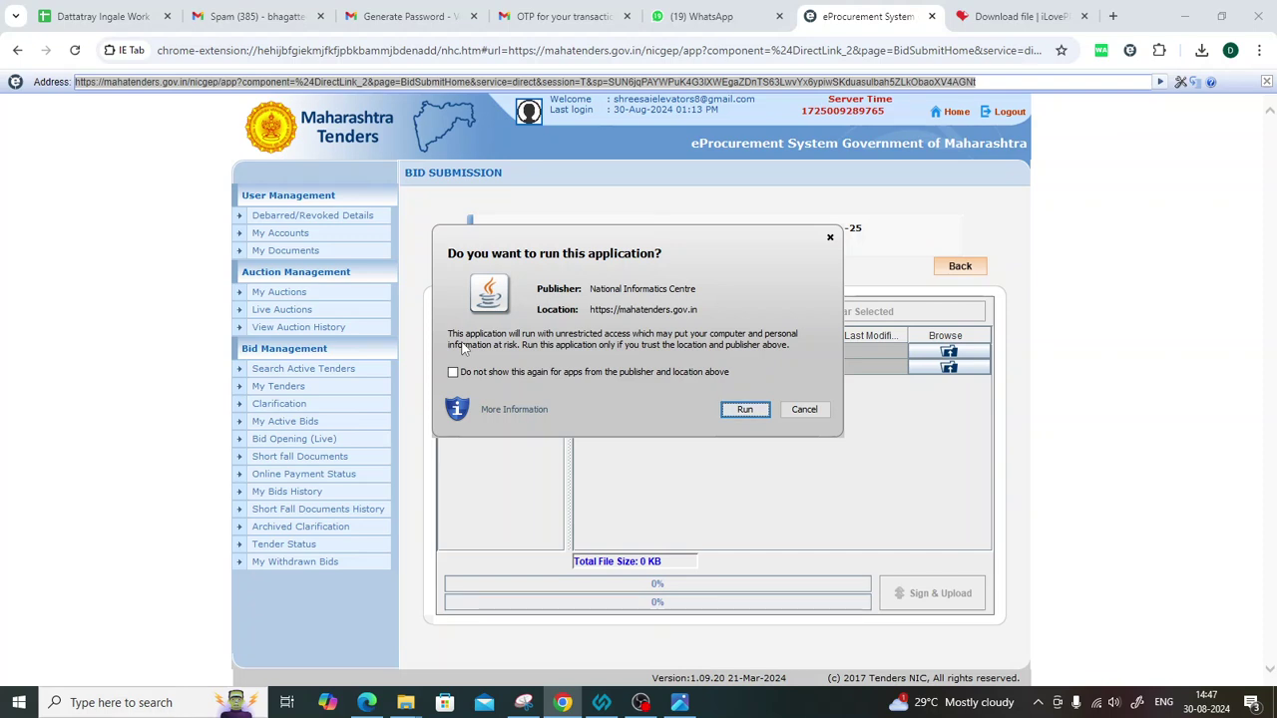
{"action": "left_click", "coordinate": [745, 410]}
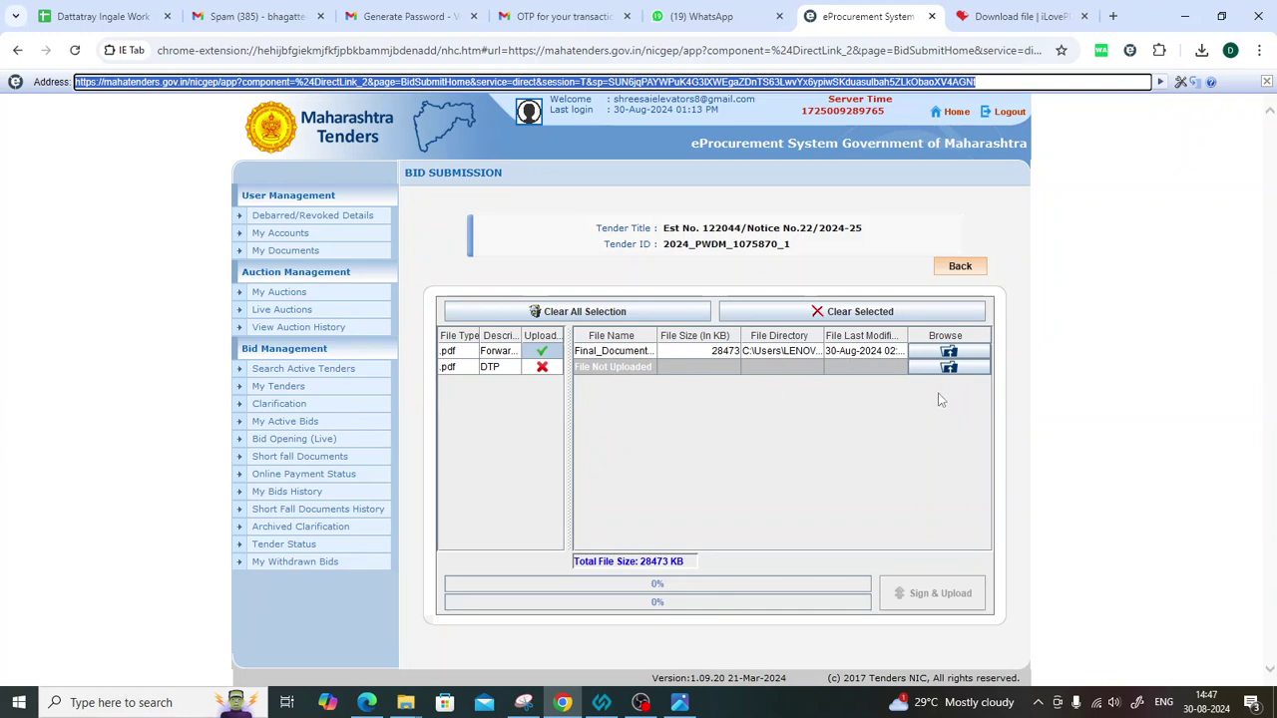
Attach payment122044.pdf from the Final Document folder to the DTP row.
{"action": "left_click", "coordinate": [949, 368]}
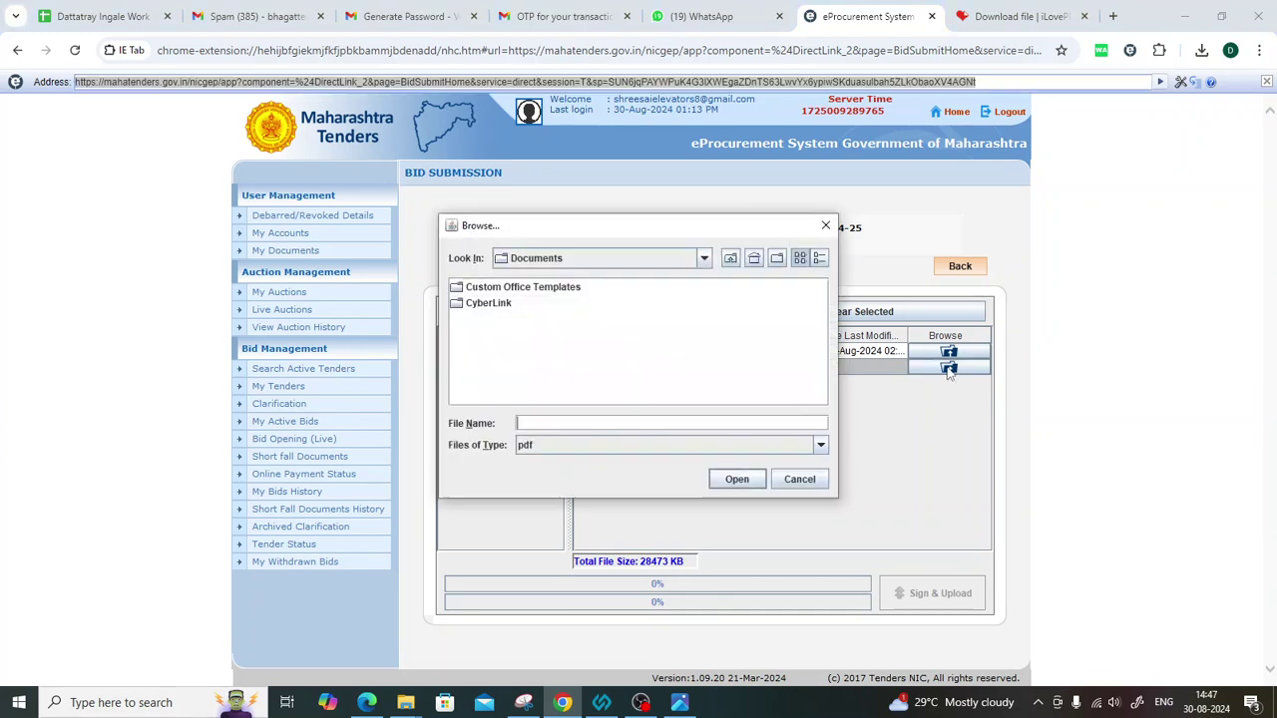
{"action": "left_click", "coordinate": [703, 261]}
{"action": "scroll", "coordinate": [541, 327], "scroll_direction": "up", "scroll_amount": 2}
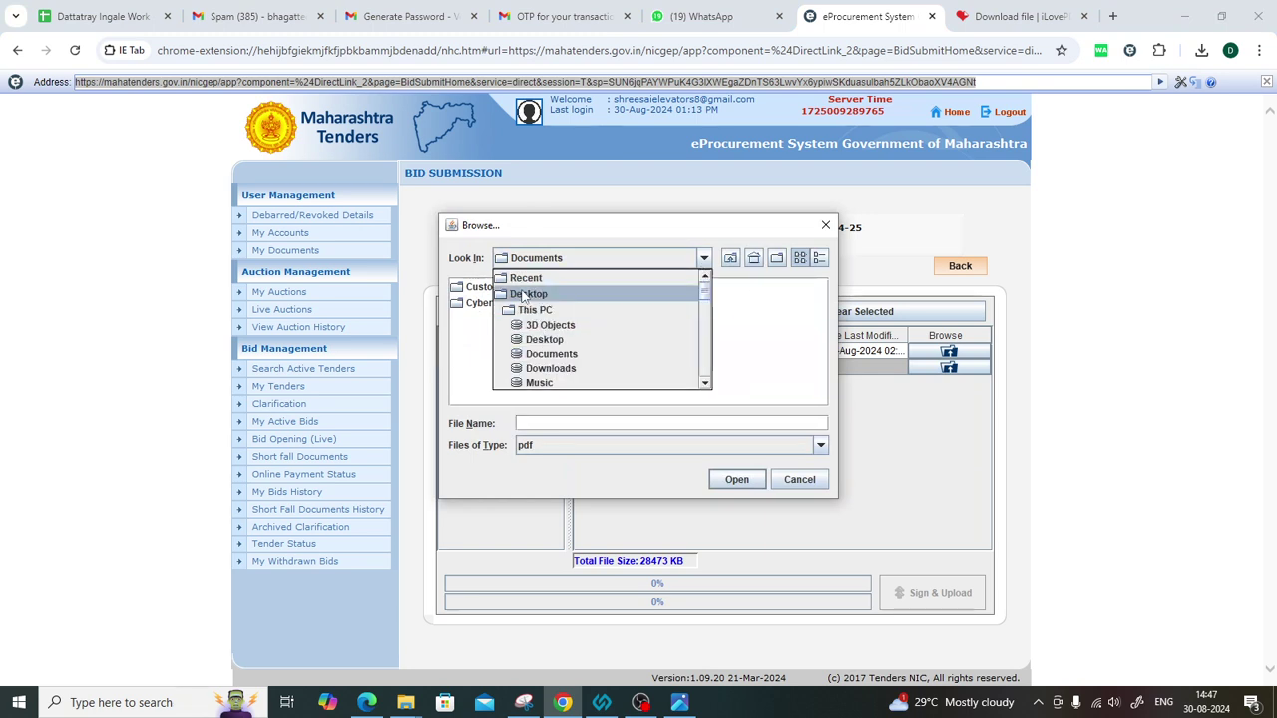
{"action": "left_click", "coordinate": [524, 294]}
{"action": "left_click", "coordinate": [629, 342]}
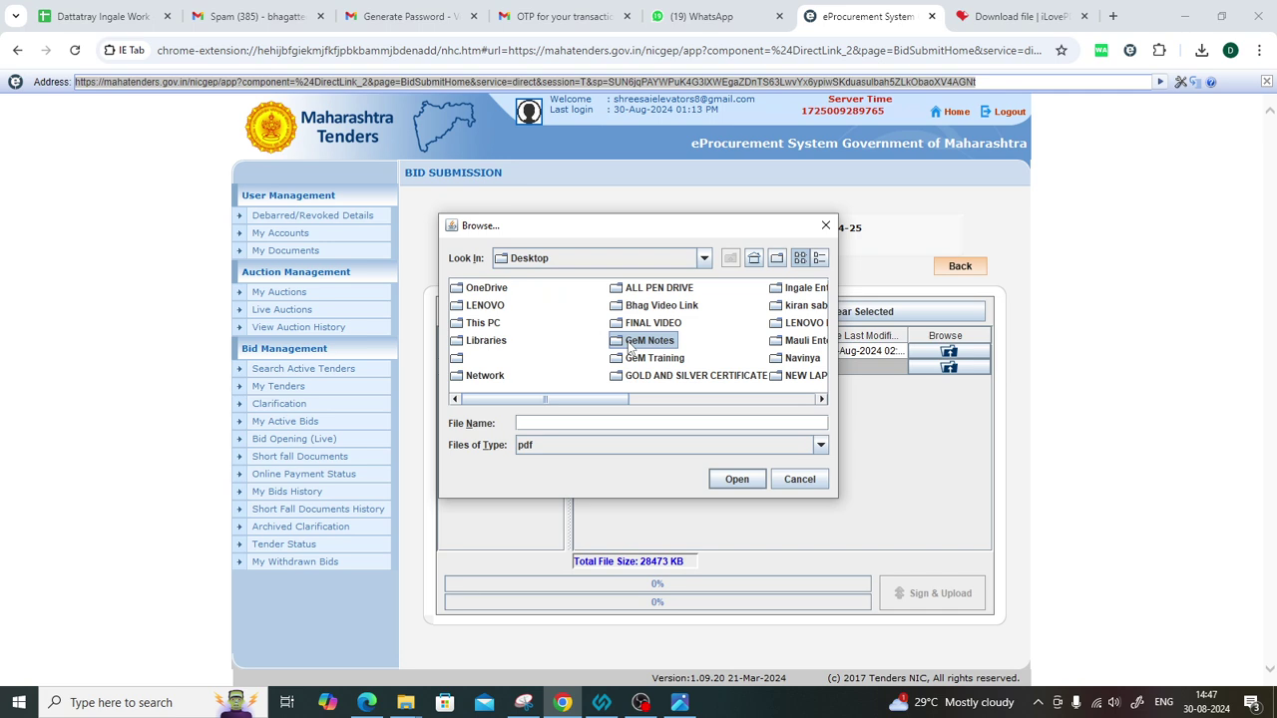
{"action": "key", "text": "k"}
{"action": "key", "text": "Return"}
{"action": "left_click", "coordinate": [489, 304]}
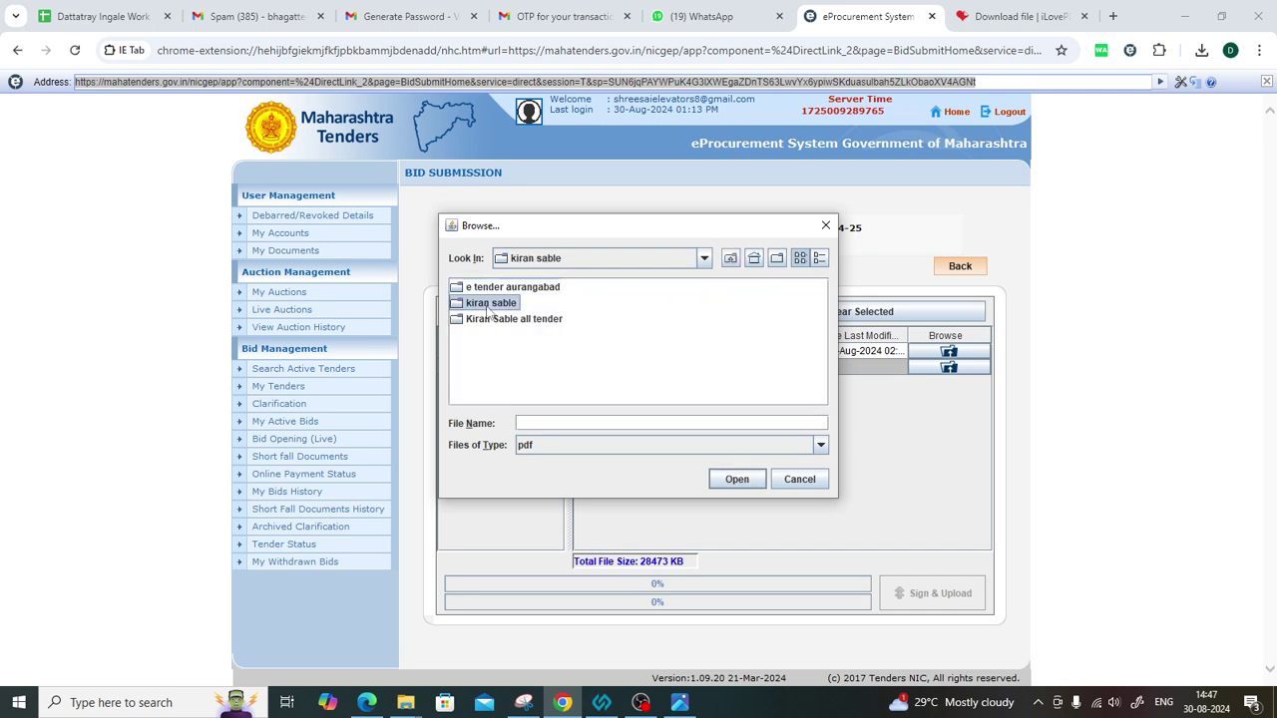
{"action": "double_click", "coordinate": [489, 304]}
{"action": "left_click", "coordinate": [491, 361]}
{"action": "double_click", "coordinate": [494, 359]}
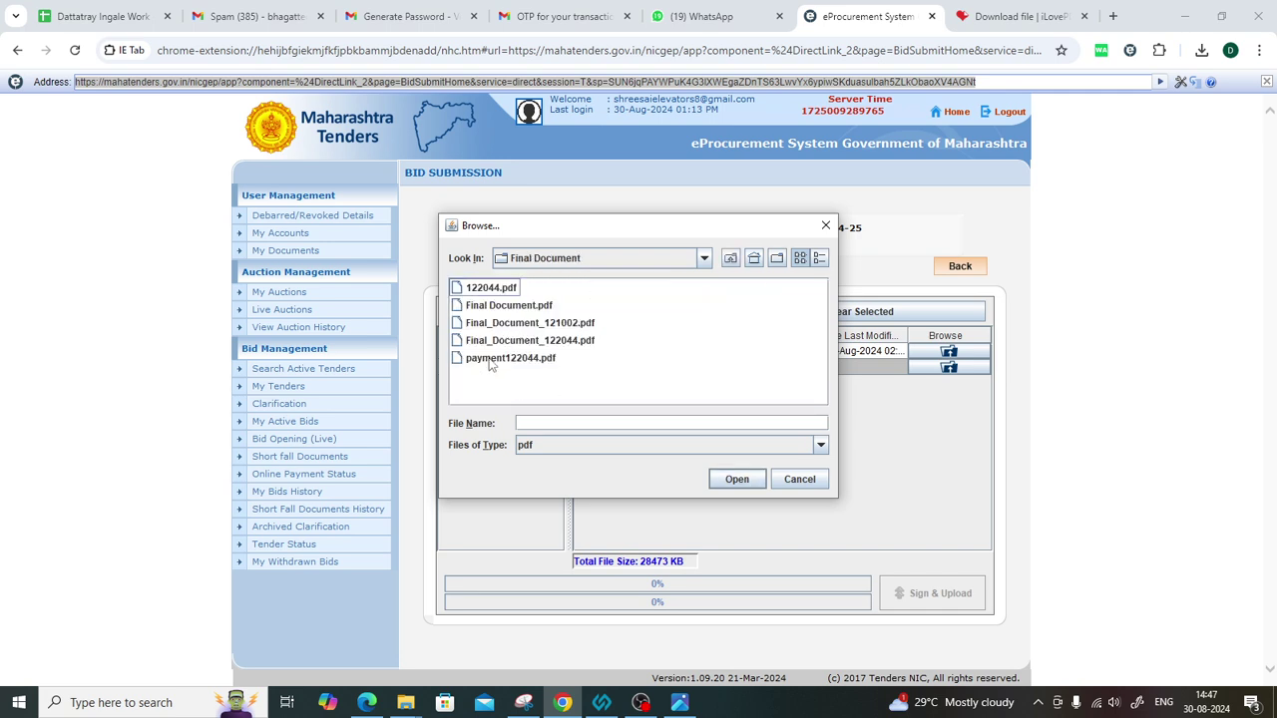
{"action": "left_click", "coordinate": [501, 361]}
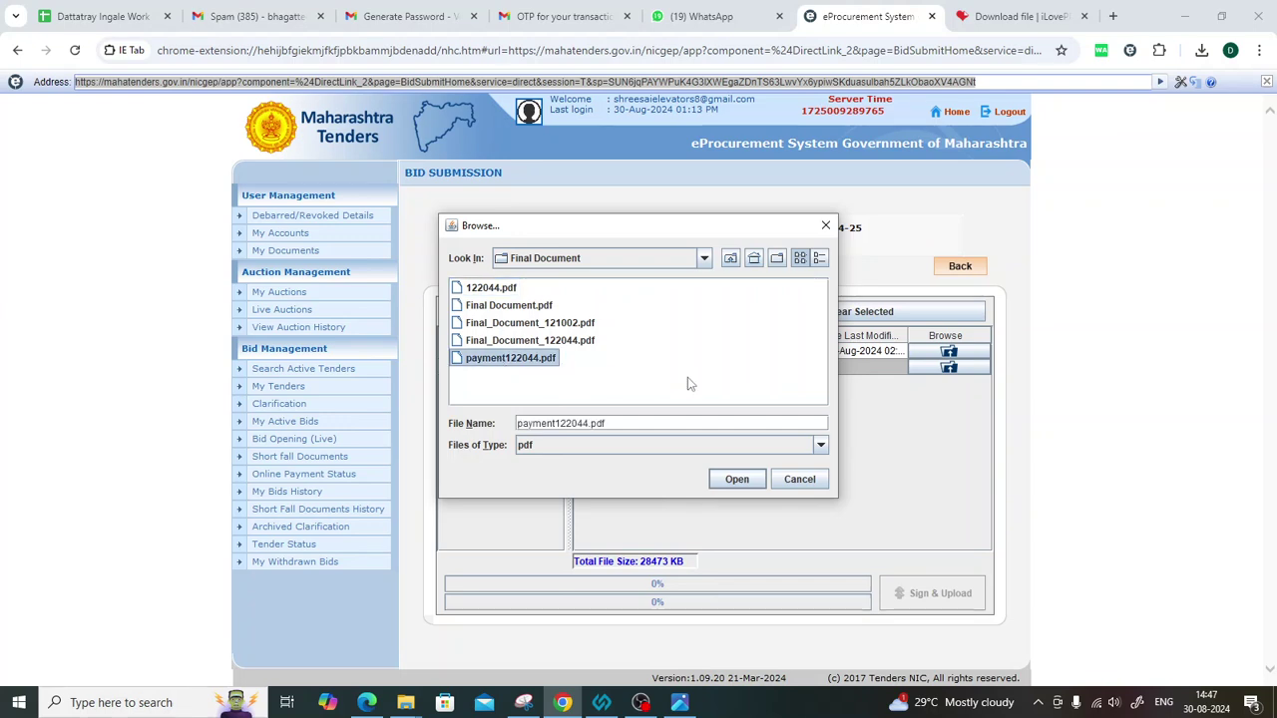
{"action": "left_click", "coordinate": [735, 481]}
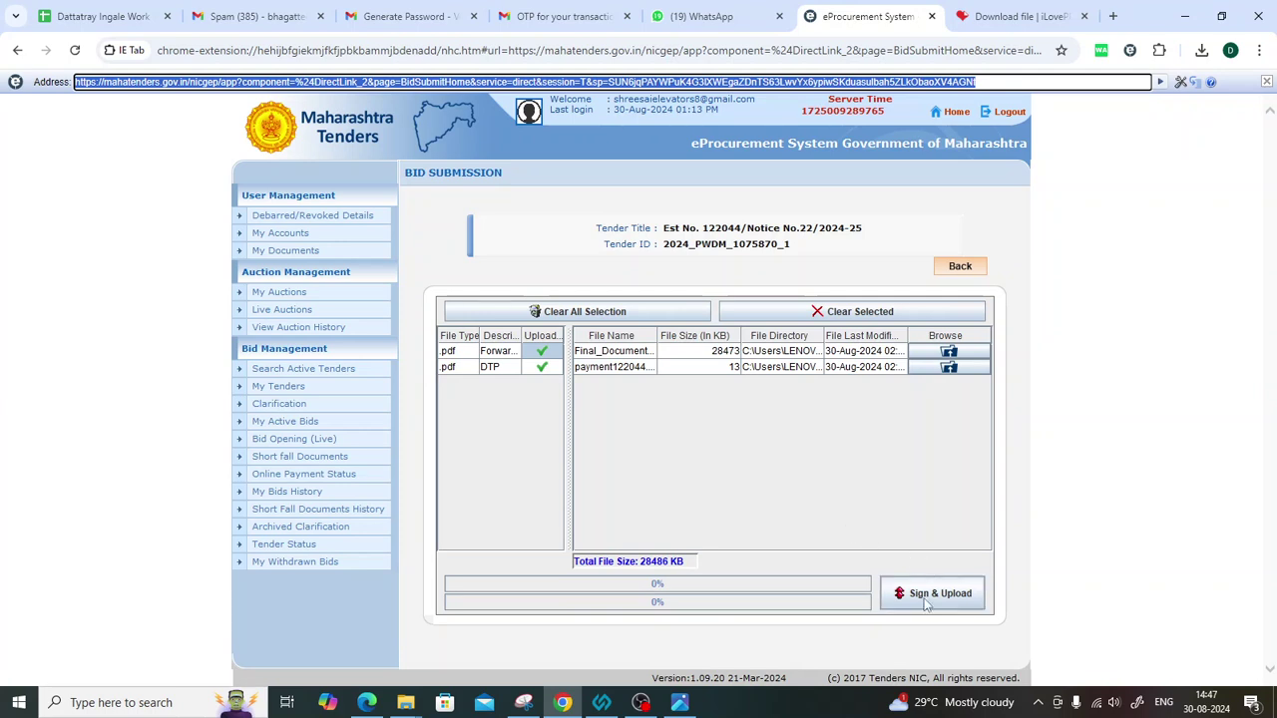
Sign and upload both documents using the user PIN, then dismiss the success message.
{"action": "left_click", "coordinate": [926, 597]}
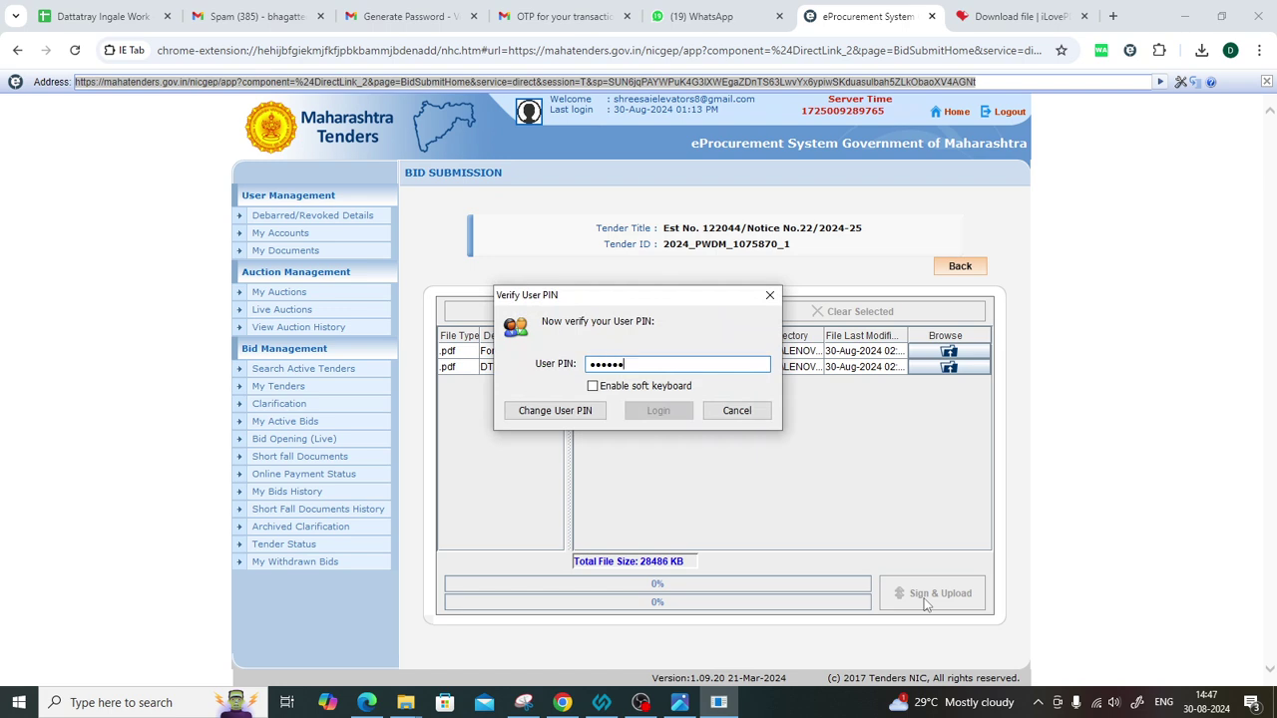
{"action": "type", "text": "1"}
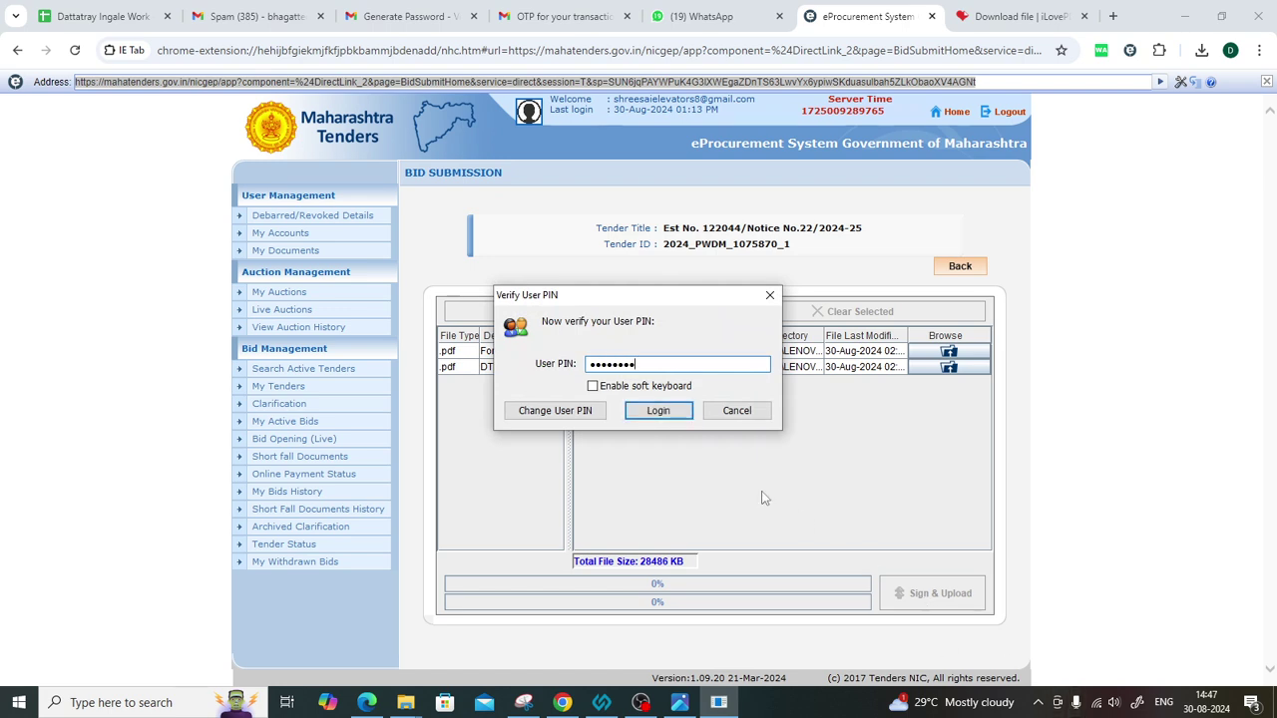
{"action": "left_click", "coordinate": [653, 411]}
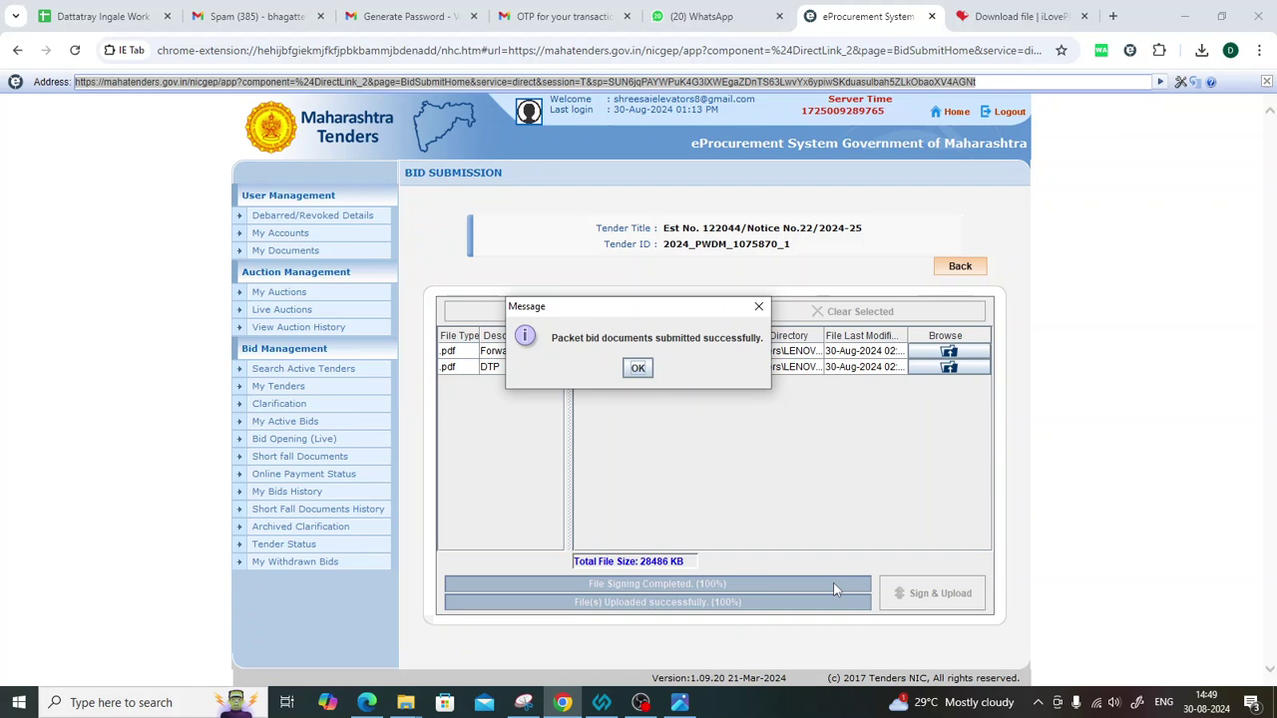
{"action": "left_click", "coordinate": [639, 368]}
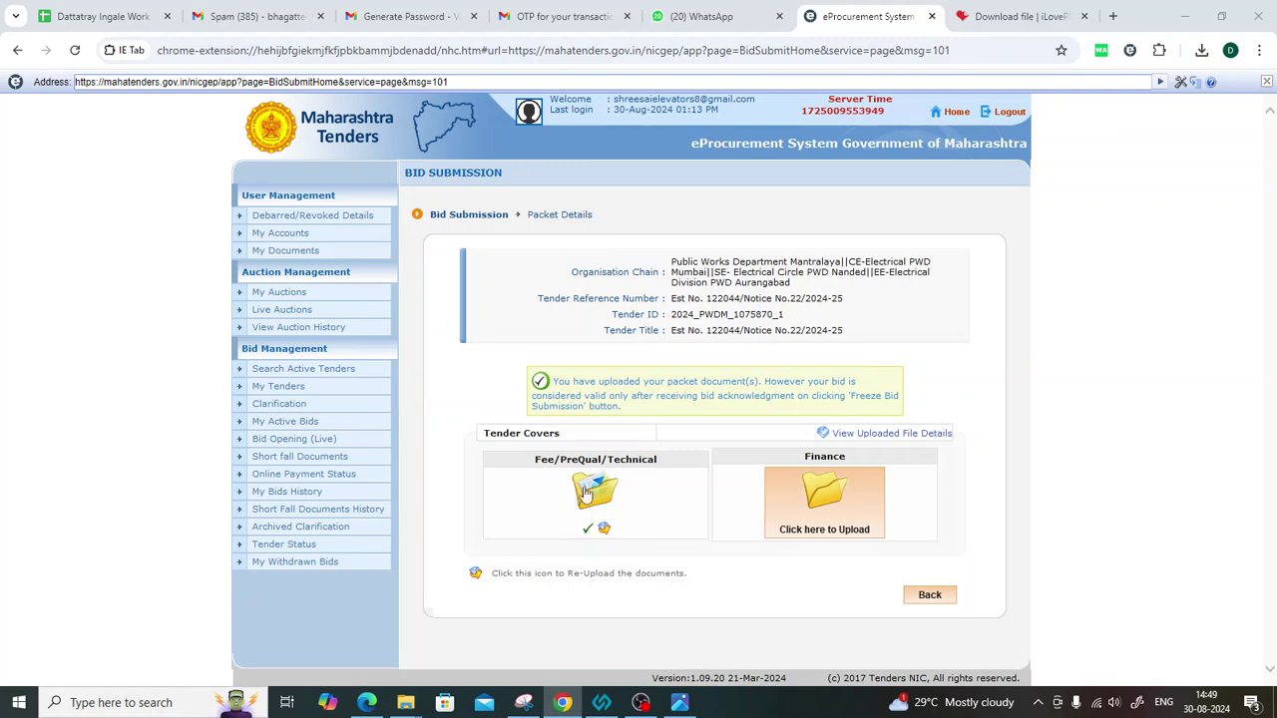
Open the Finance cover's upload page listing the BOQ .xls file.
{"action": "left_click", "coordinate": [824, 504]}
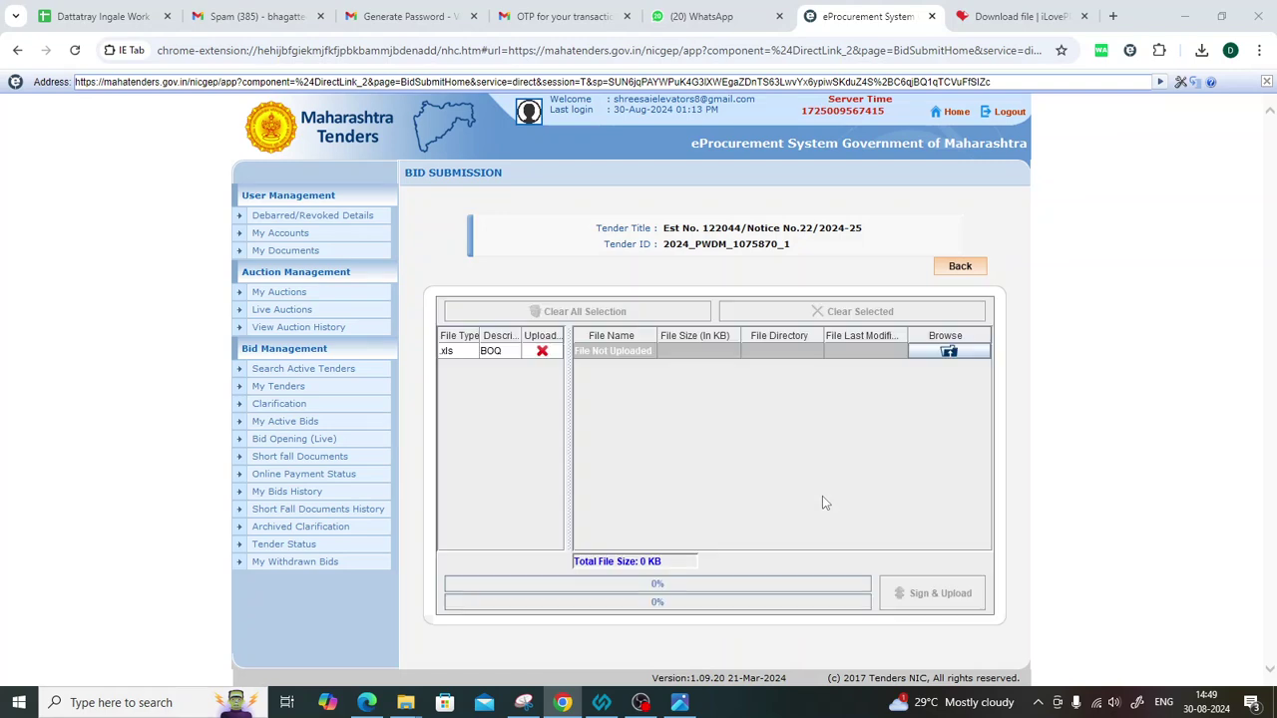
Attach BOQ_1877498.xls from the 2024_PWDM_1075870_1 folder on the Desktop to the BOQ row.
{"action": "left_click", "coordinate": [951, 354]}
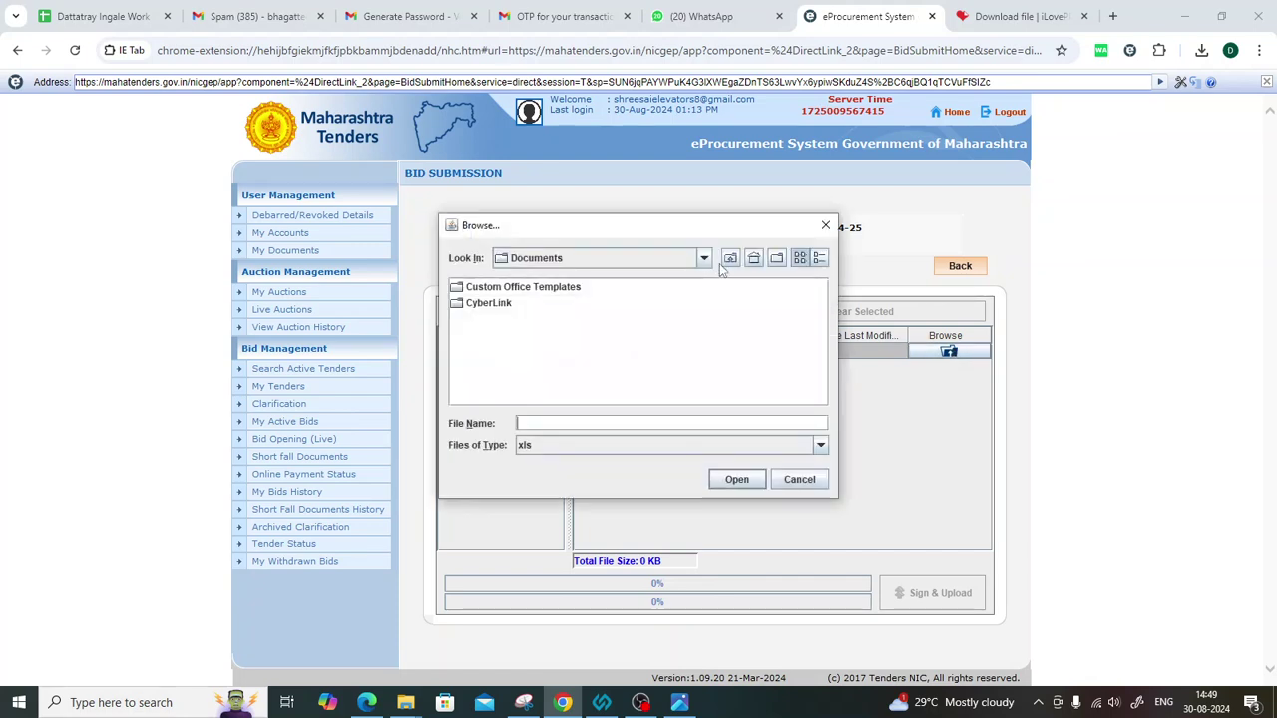
{"action": "left_click", "coordinate": [704, 261]}
{"action": "scroll", "coordinate": [559, 299], "scroll_direction": "up", "scroll_amount": 3}
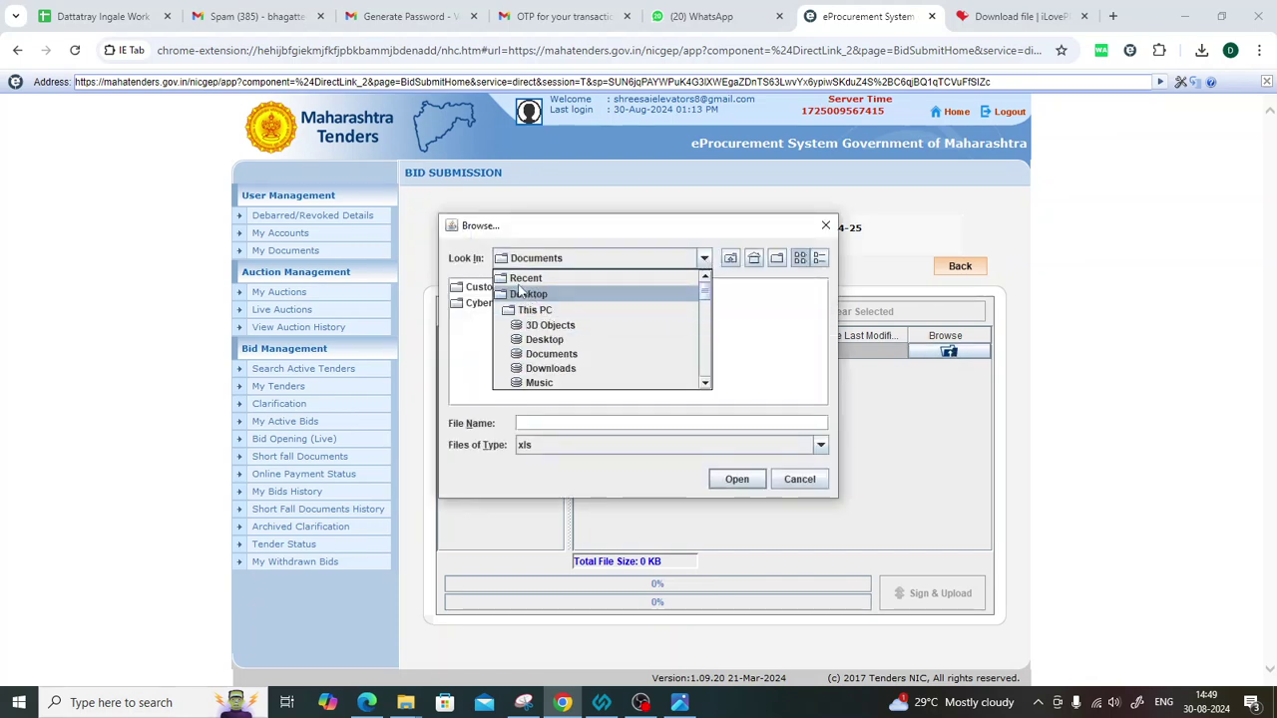
{"action": "left_click", "coordinate": [527, 295]}
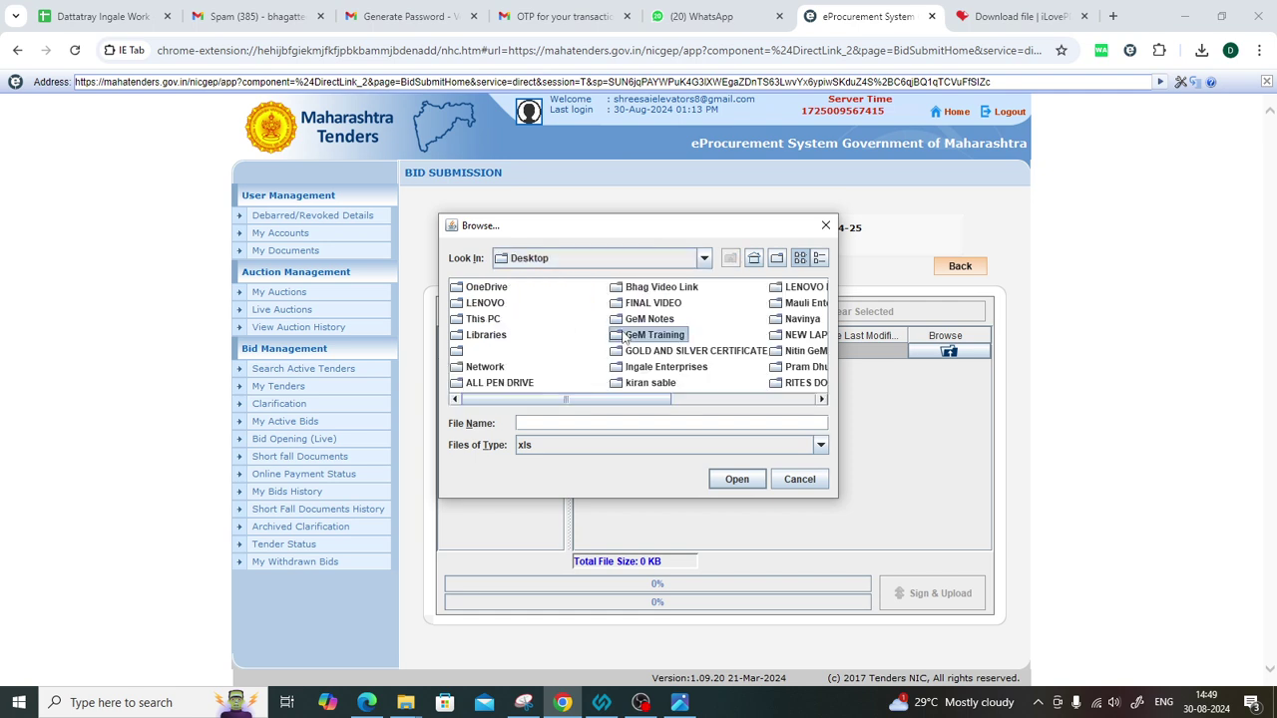
{"action": "double_click", "coordinate": [650, 382]}
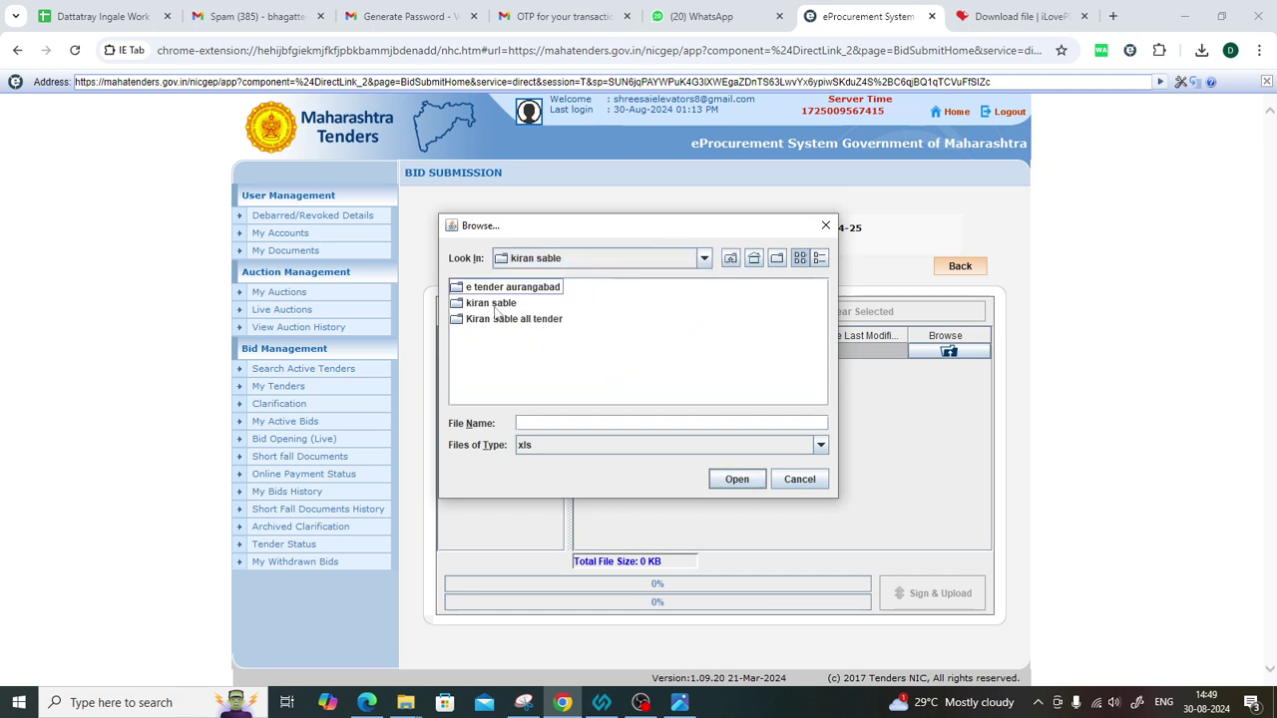
{"action": "left_click", "coordinate": [491, 303]}
{"action": "double_click", "coordinate": [494, 287]}
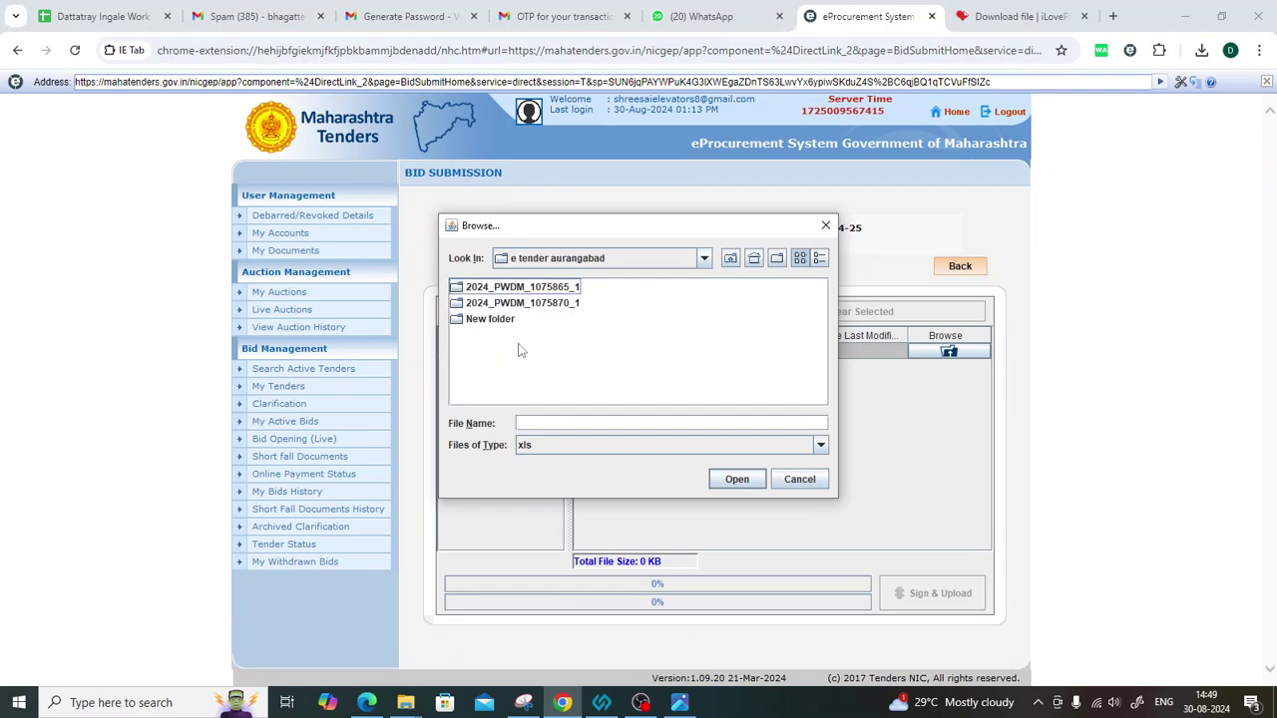
{"action": "double_click", "coordinate": [519, 304]}
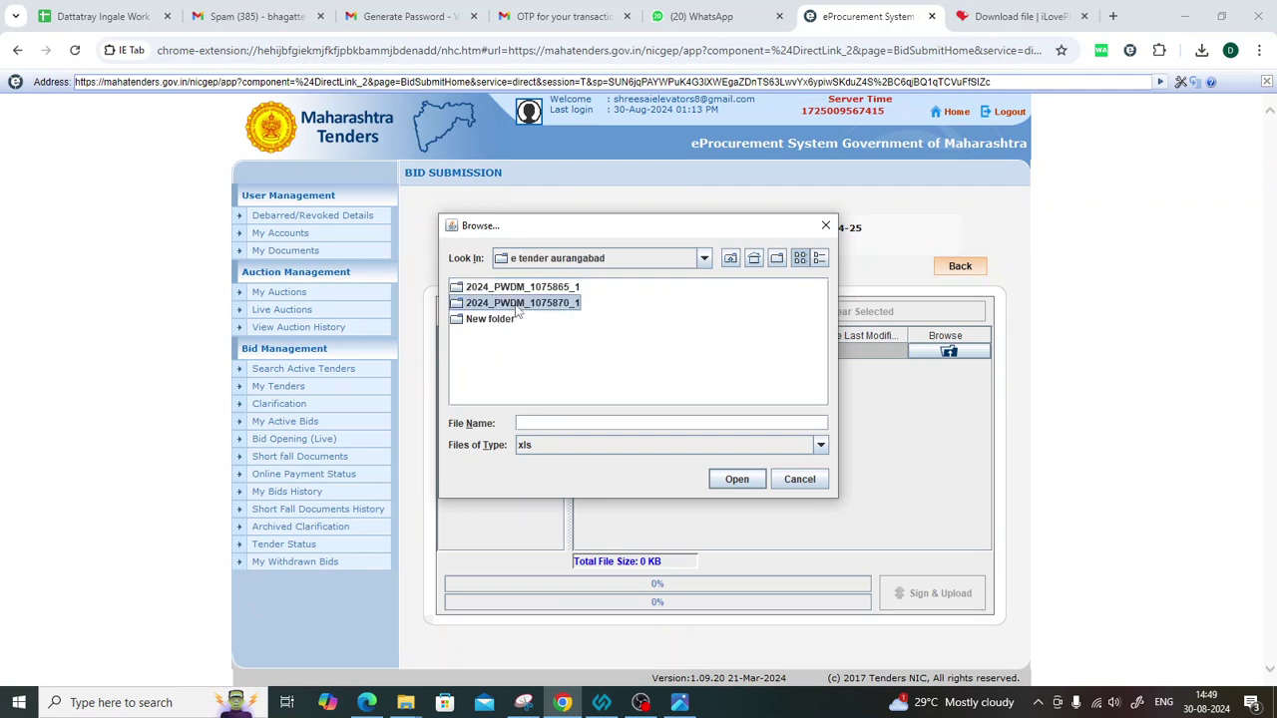
{"action": "left_click", "coordinate": [484, 288]}
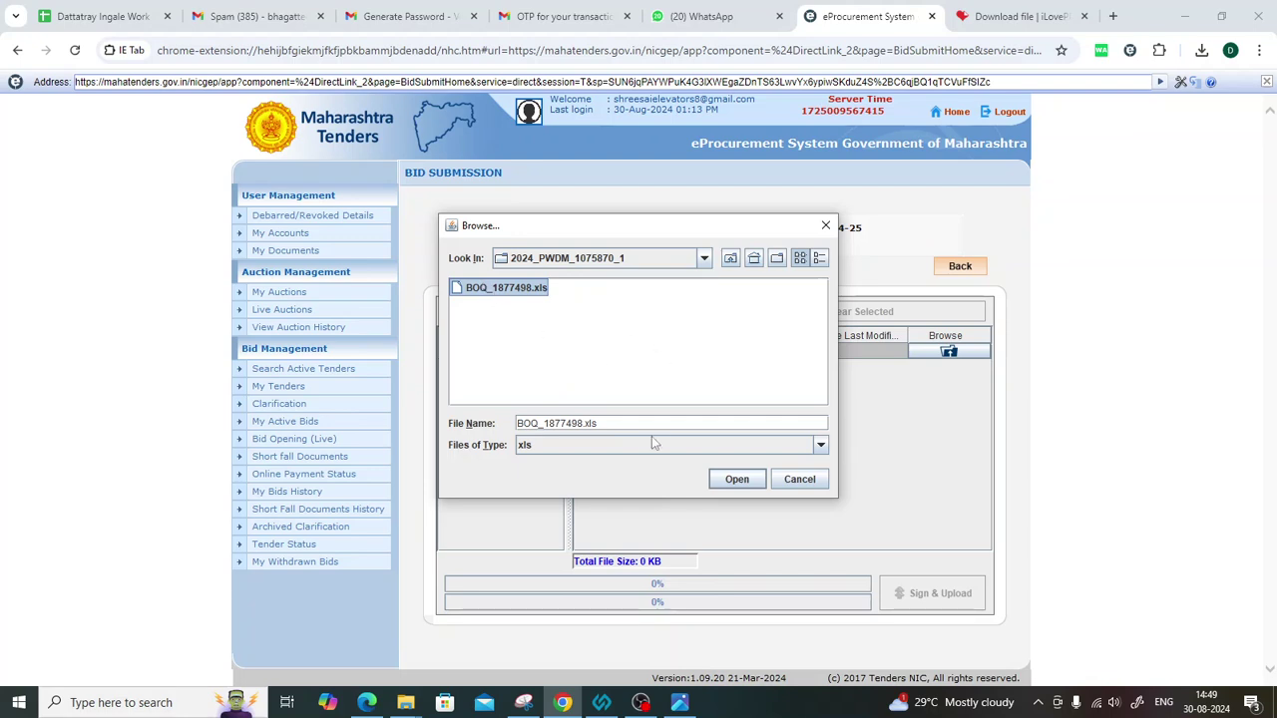
{"action": "left_click", "coordinate": [738, 481]}
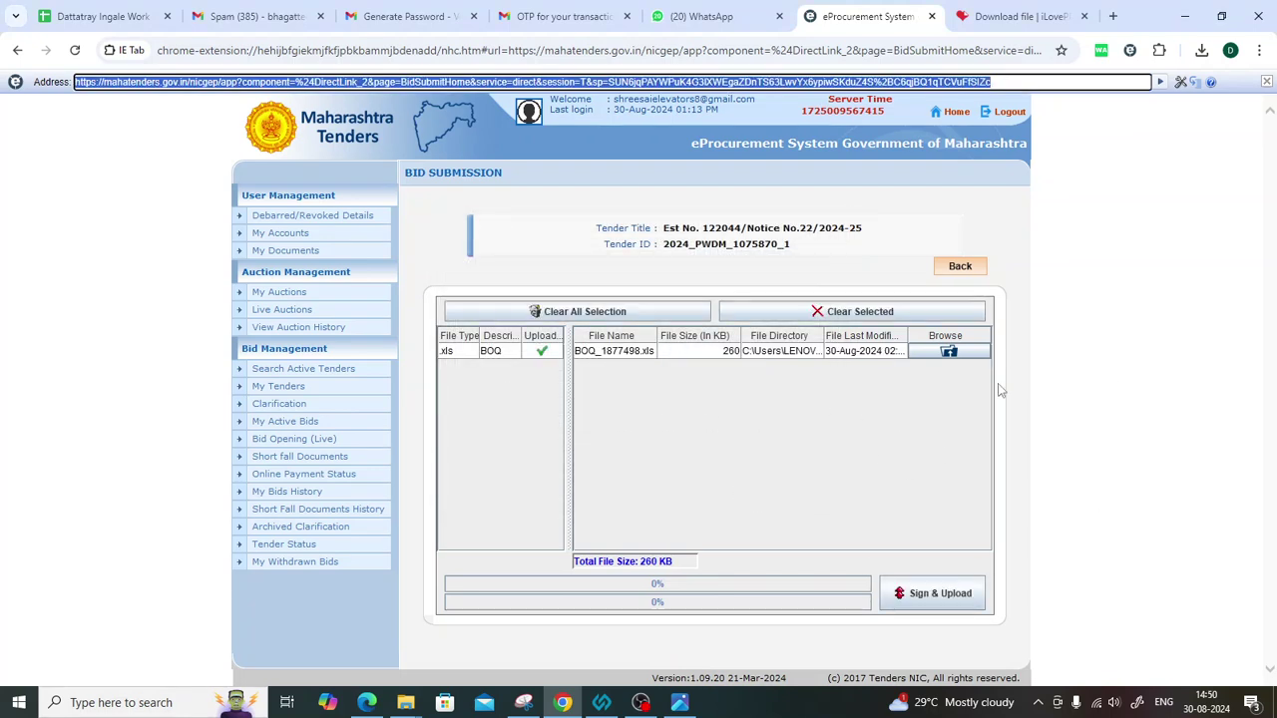
Sign and upload the attached BOQ_1877498.xls and acknowledge the packet submission success message.
{"action": "left_click", "coordinate": [953, 601]}
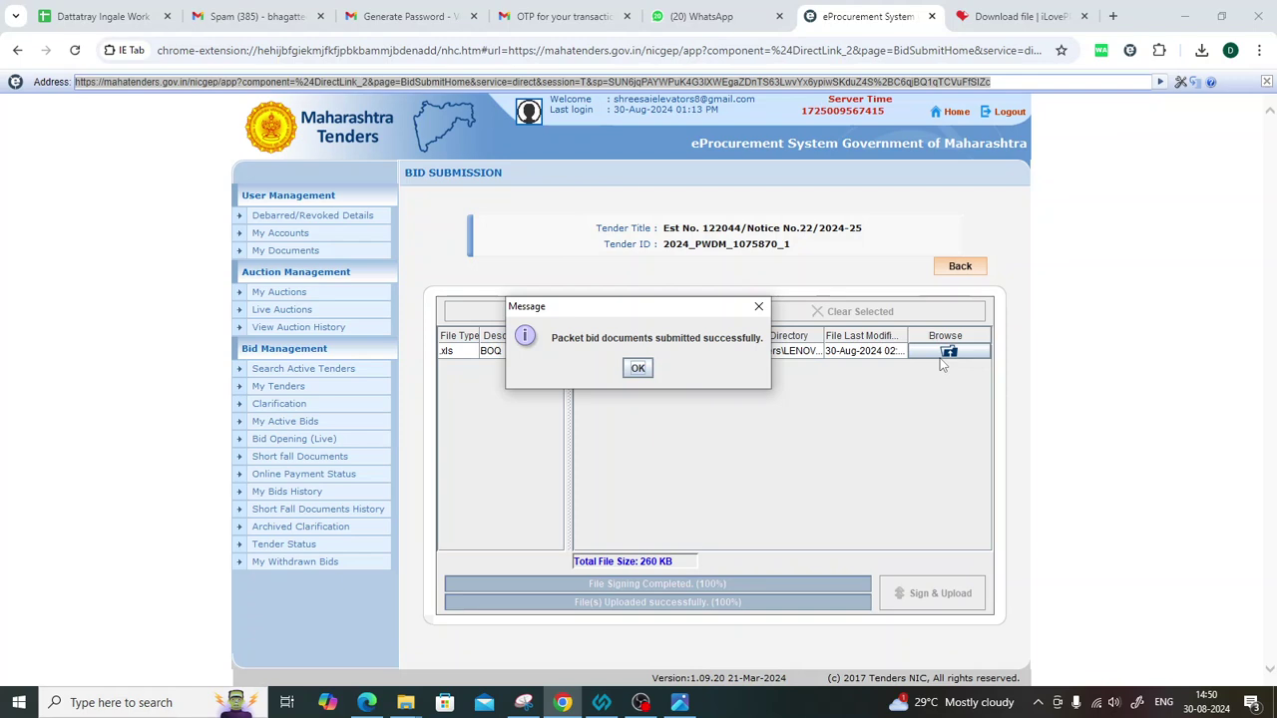
{"action": "left_click", "coordinate": [639, 368]}
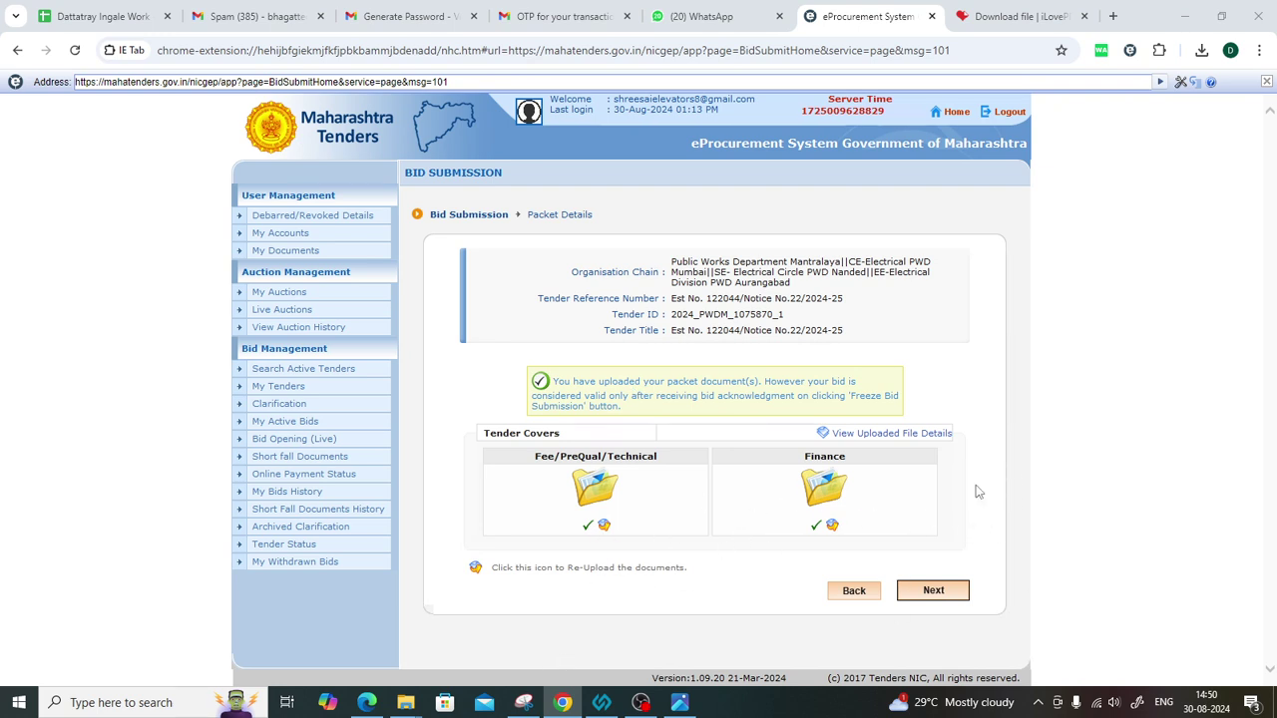
Continue to Bid Preparation Confirmation and review the ₹17,590 payment and the three uploaded documents.
{"action": "left_click", "coordinate": [933, 591]}
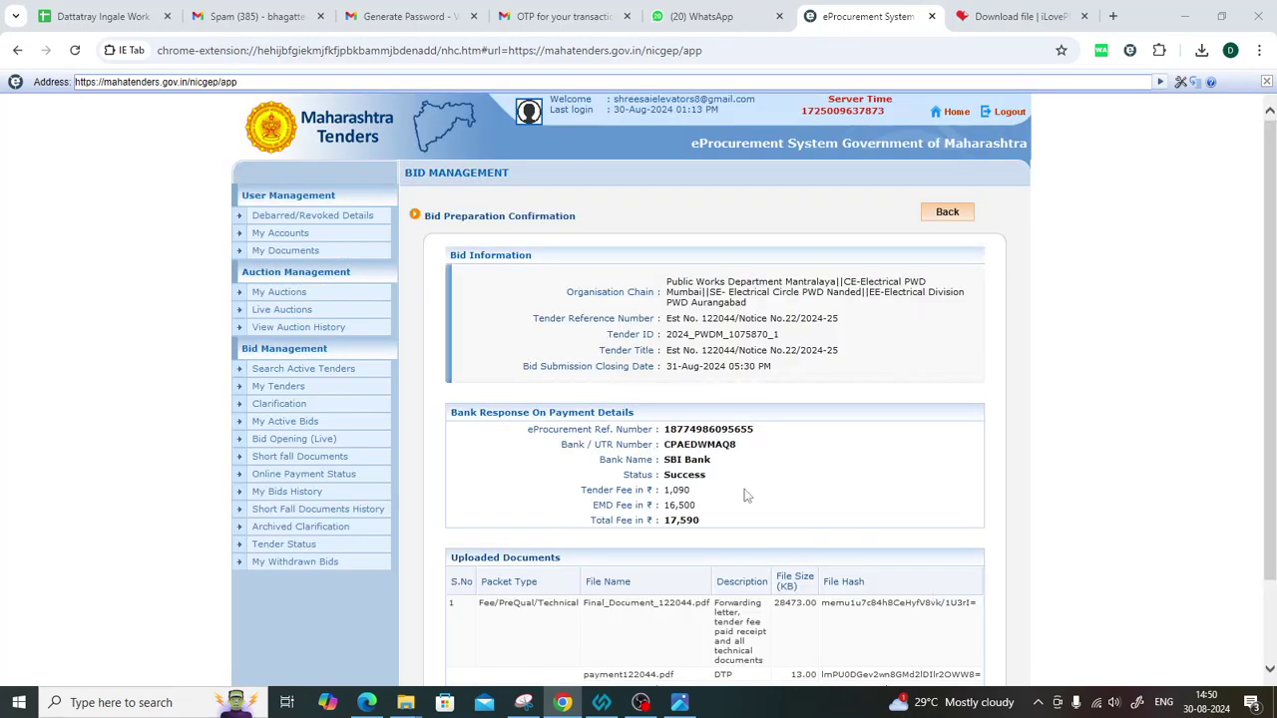
{"action": "scroll", "coordinate": [692, 476], "scroll_direction": "down", "scroll_amount": 2}
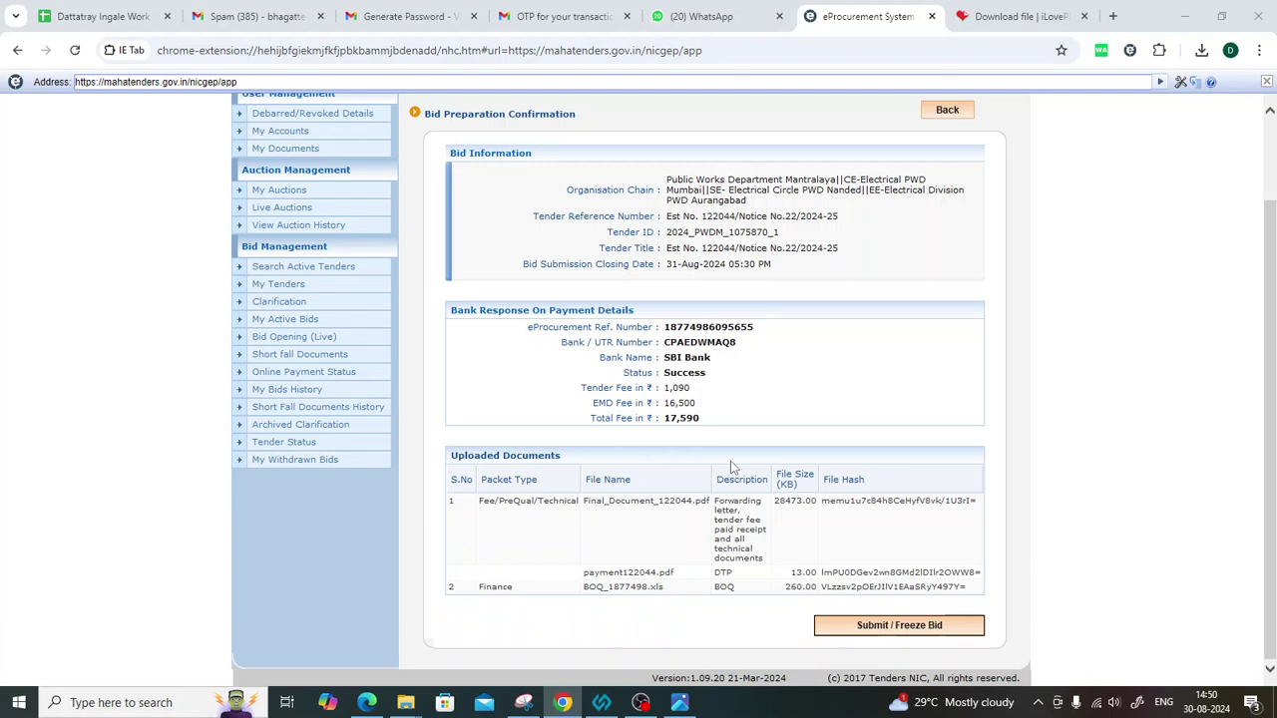
{"action": "scroll", "coordinate": [731, 467], "scroll_direction": "up", "scroll_amount": 2}
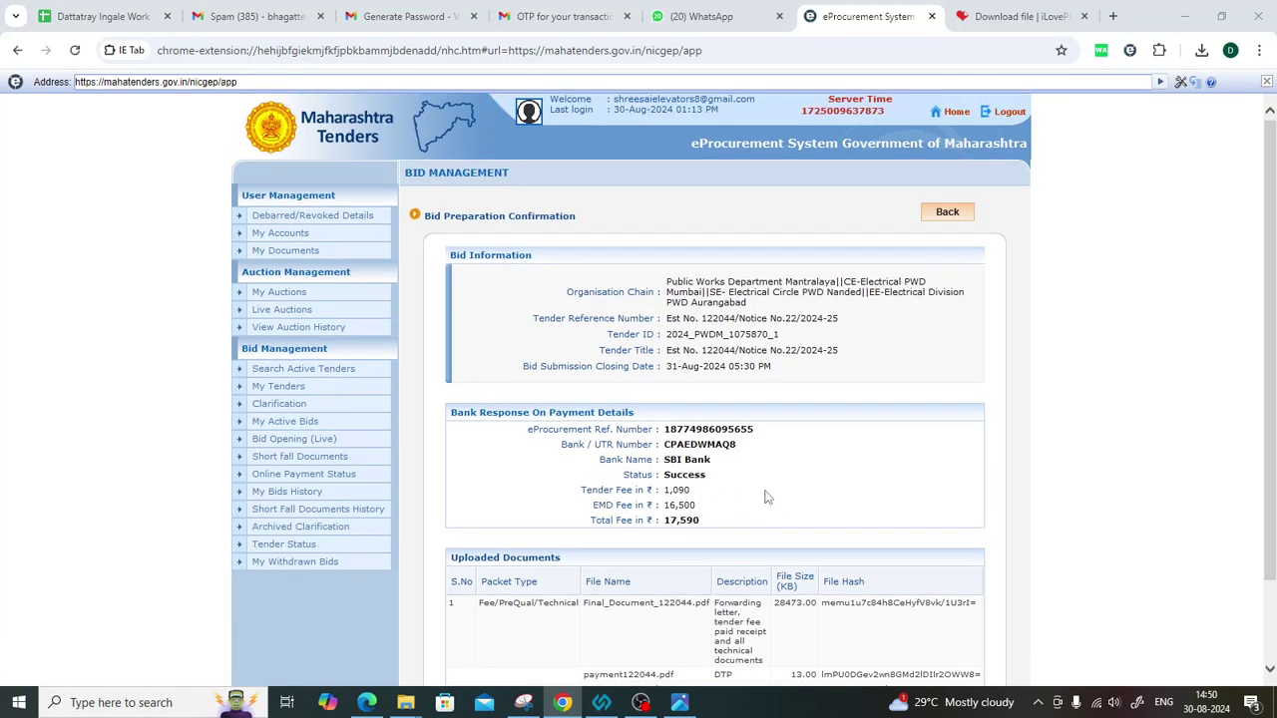
{"action": "scroll", "coordinate": [763, 498], "scroll_direction": "down", "scroll_amount": 2}
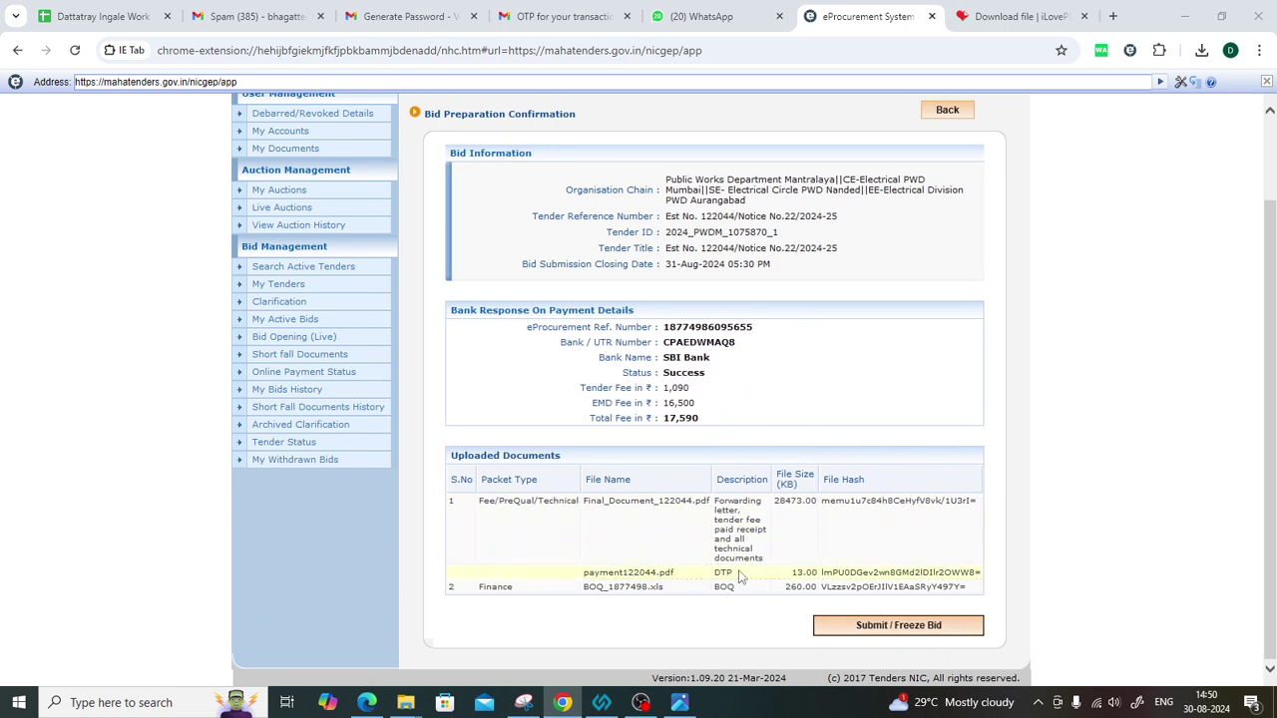
{"action": "scroll", "coordinate": [740, 576], "scroll_direction": "up", "scroll_amount": 2}
{"action": "scroll", "coordinate": [741, 577], "scroll_direction": "down", "scroll_amount": 2}
{"action": "scroll", "coordinate": [997, 449], "scroll_direction": "up", "scroll_amount": 2}
{"action": "scroll", "coordinate": [1086, 429], "scroll_direction": "down", "scroll_amount": 2}
{"action": "scroll", "coordinate": [1089, 432], "scroll_direction": "down", "scroll_amount": 1}
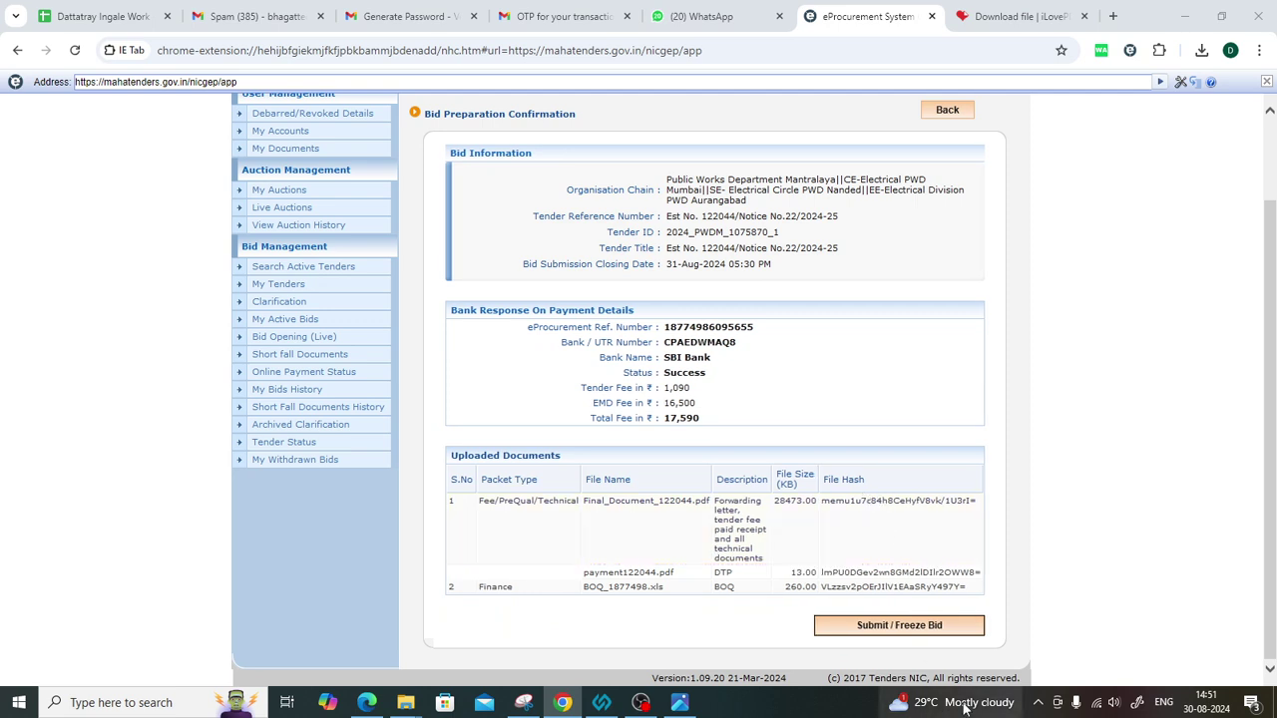
Submit and freeze the bid, then bring up its printable bid details.
{"action": "left_click", "coordinate": [888, 630]}
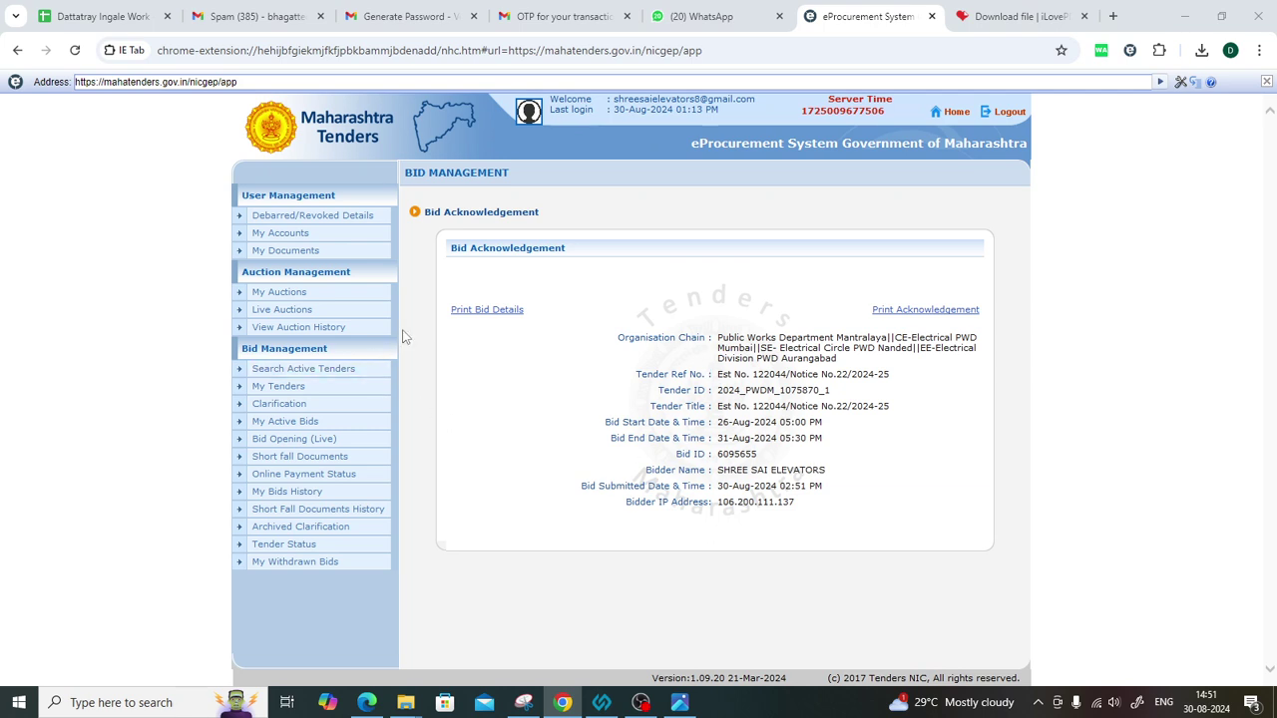
{"action": "left_click", "coordinate": [465, 310]}
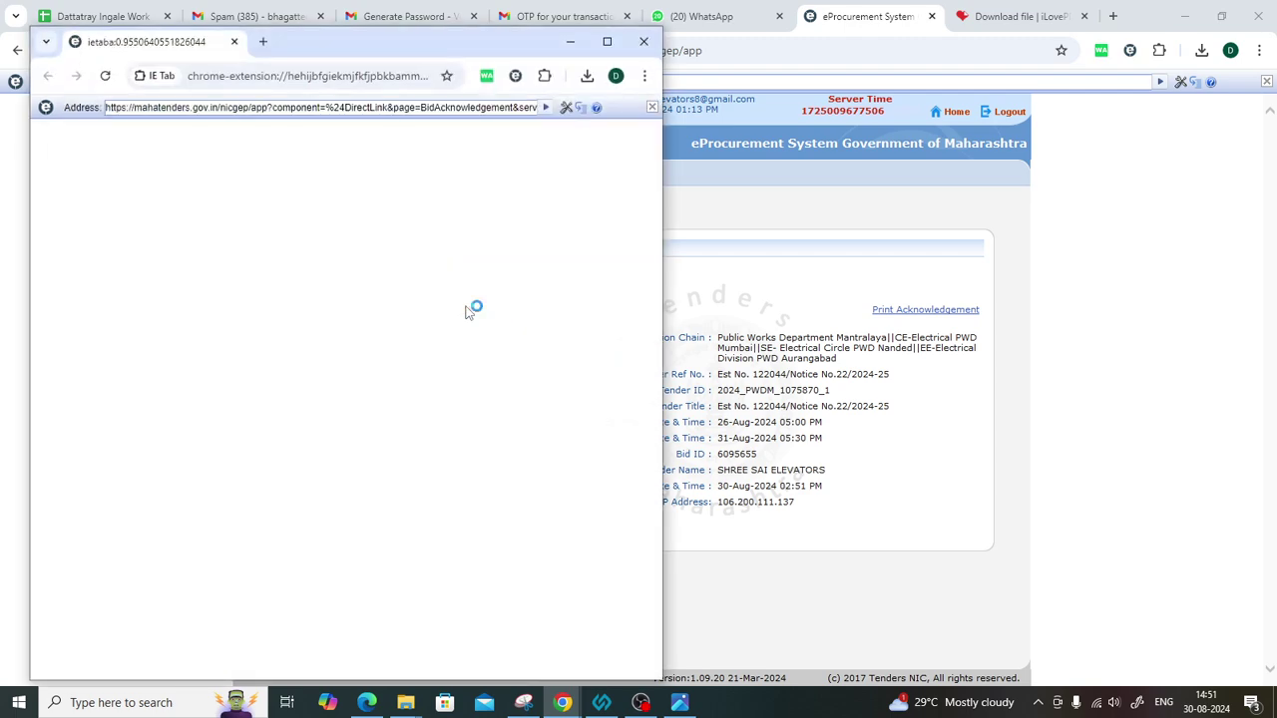
{"action": "scroll", "coordinate": [431, 400], "scroll_direction": "down", "scroll_amount": 3}
{"action": "scroll", "coordinate": [431, 400], "scroll_direction": "up", "scroll_amount": 3}
{"action": "left_click", "coordinate": [431, 400]}
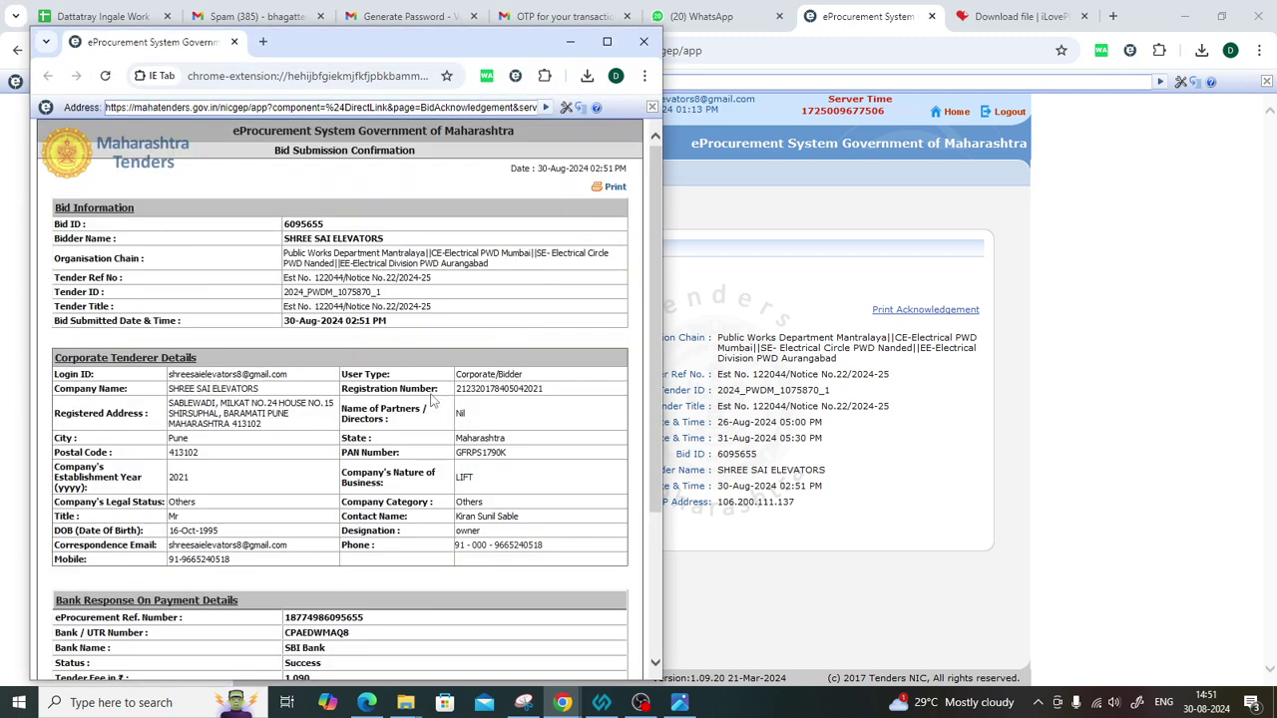
Print the bid details to PDF in Downloads as 'bid document 122044'.
{"action": "key", "text": "ctrl+p"}
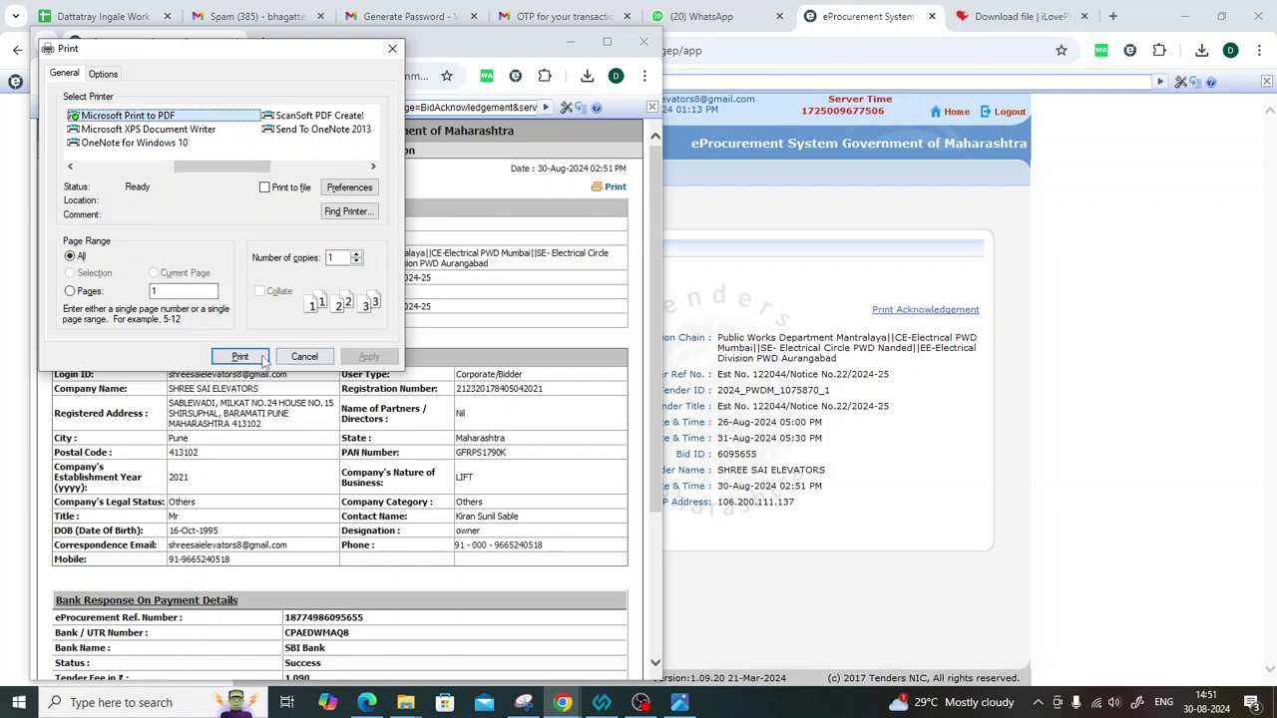
{"action": "left_click", "coordinate": [247, 358]}
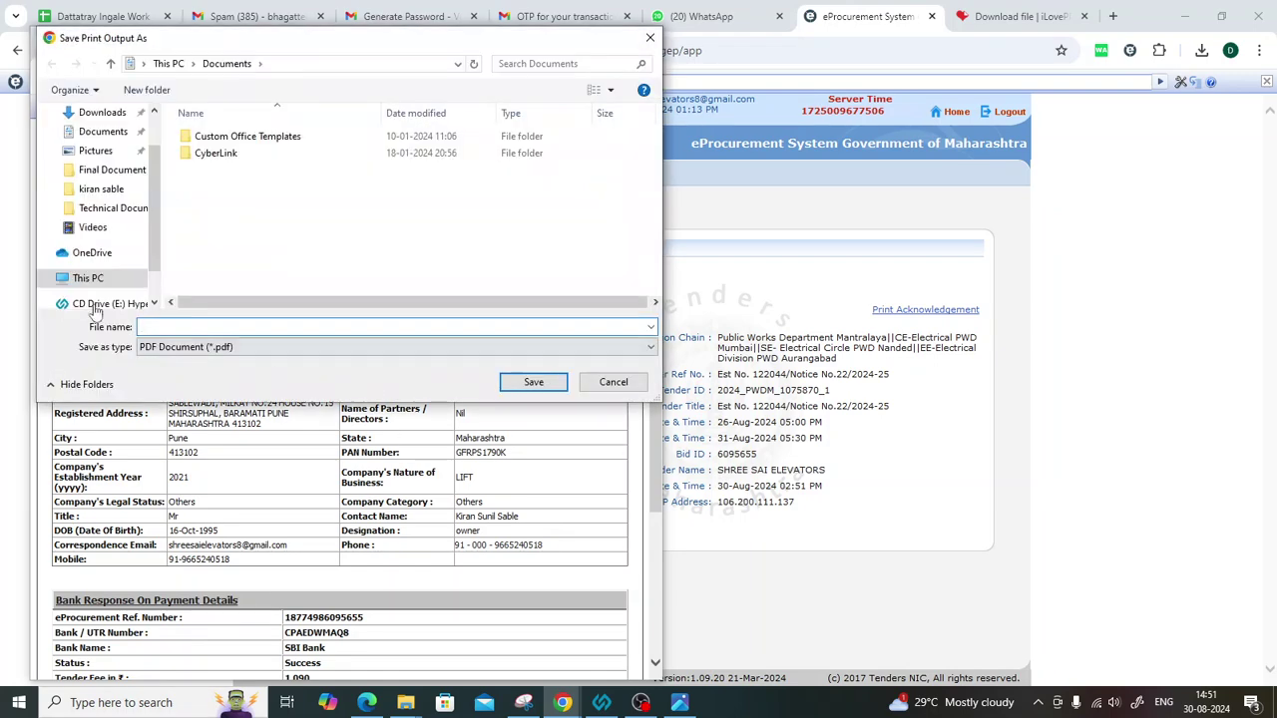
{"action": "scroll", "coordinate": [25, 150], "scroll_direction": "up", "scroll_amount": 1}
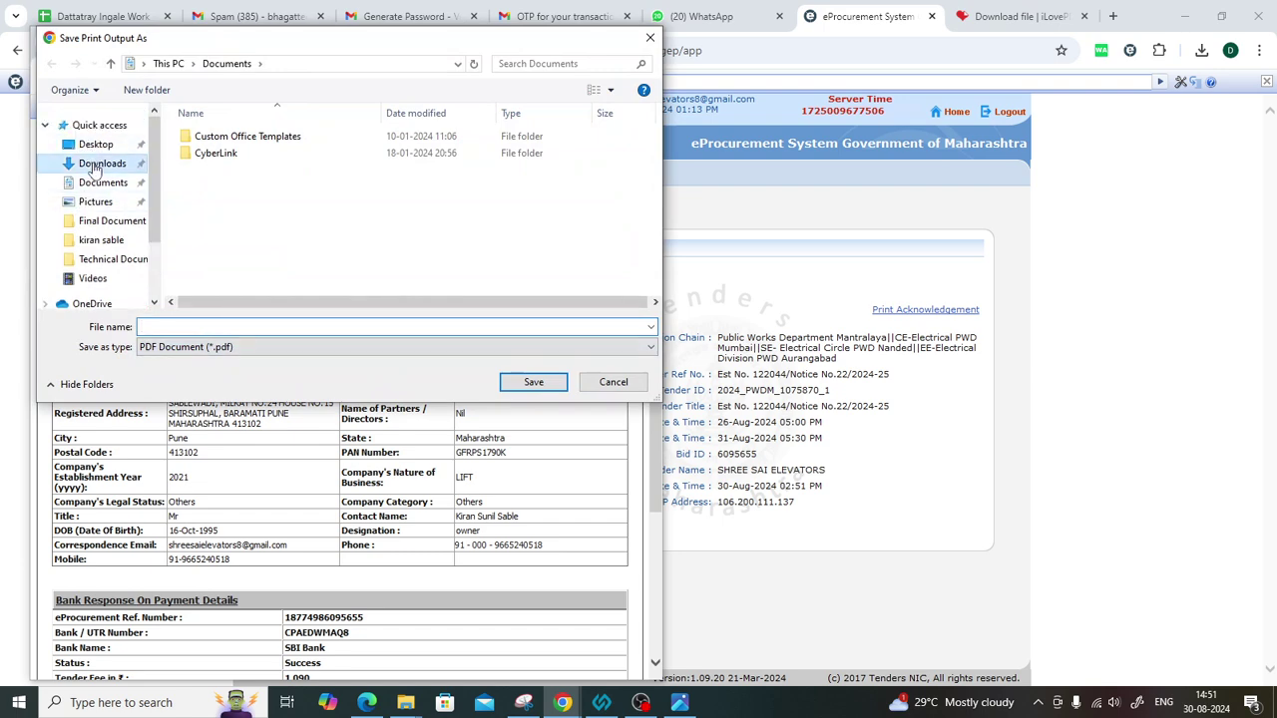
{"action": "left_click", "coordinate": [97, 164]}
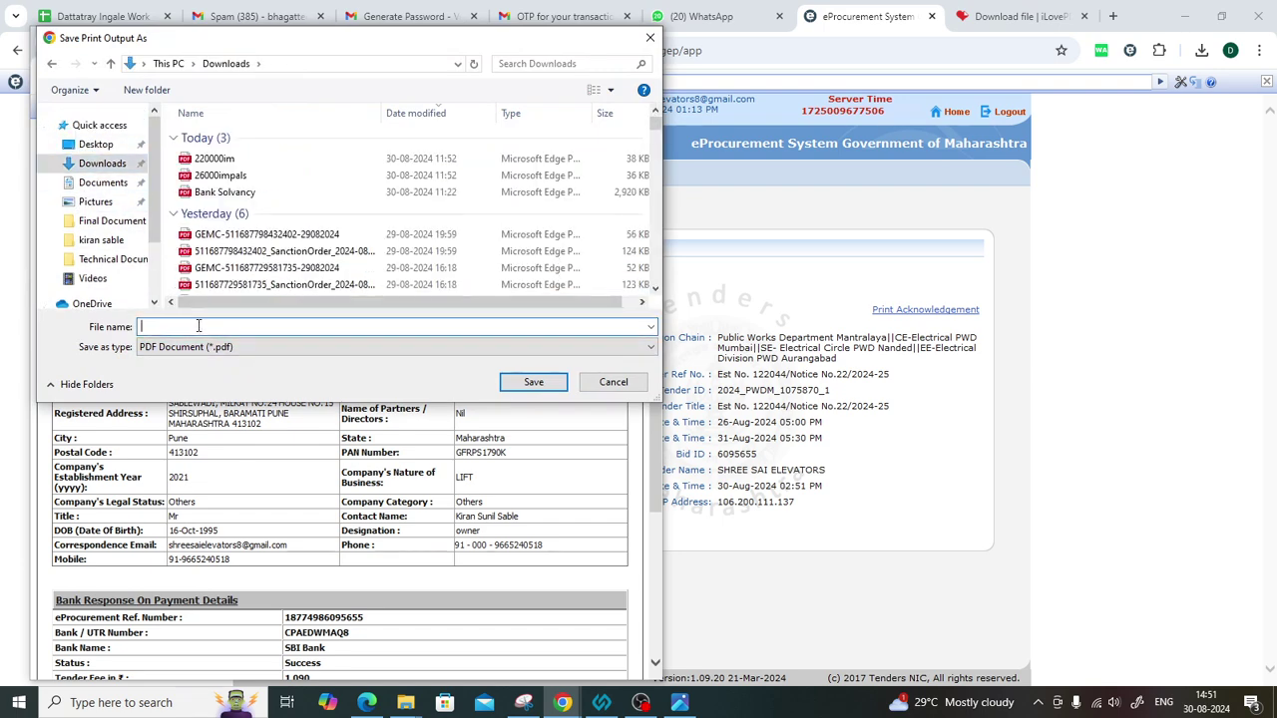
{"action": "type", "text": "bid "}
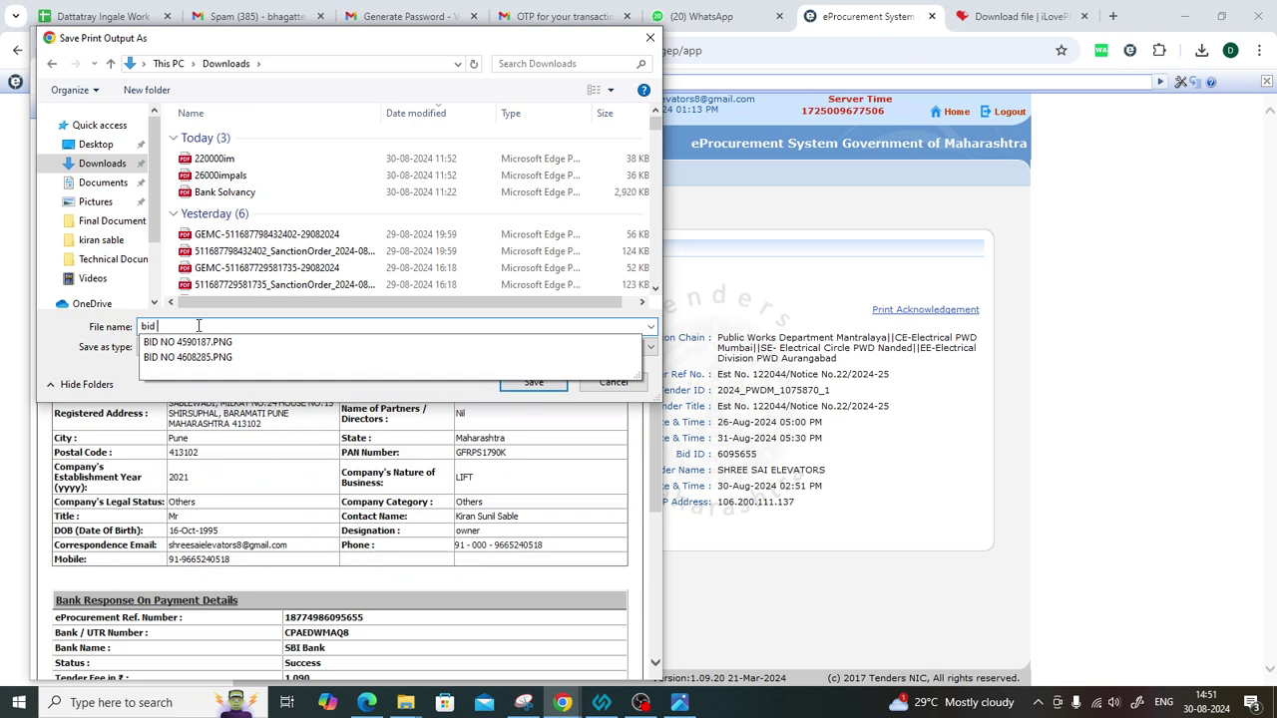
{"action": "type", "text": "document "}
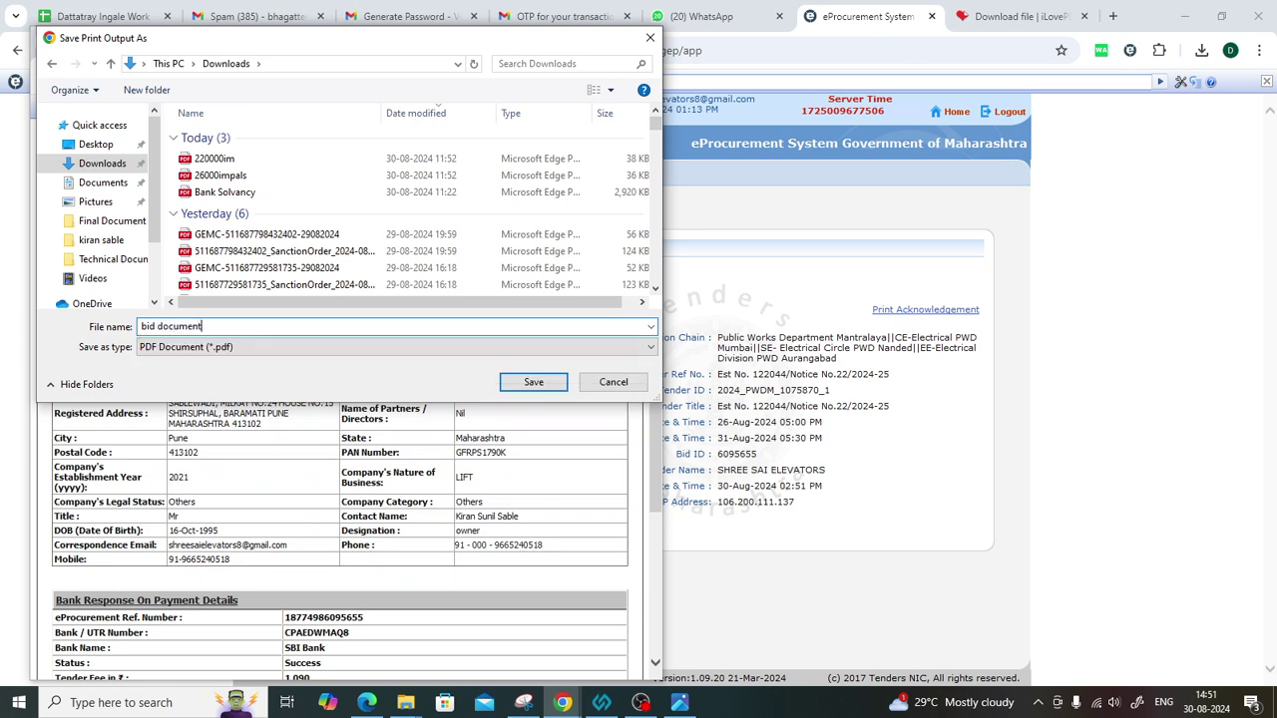
{"action": "type", "text": "122044"}
{"action": "key", "text": "Return"}
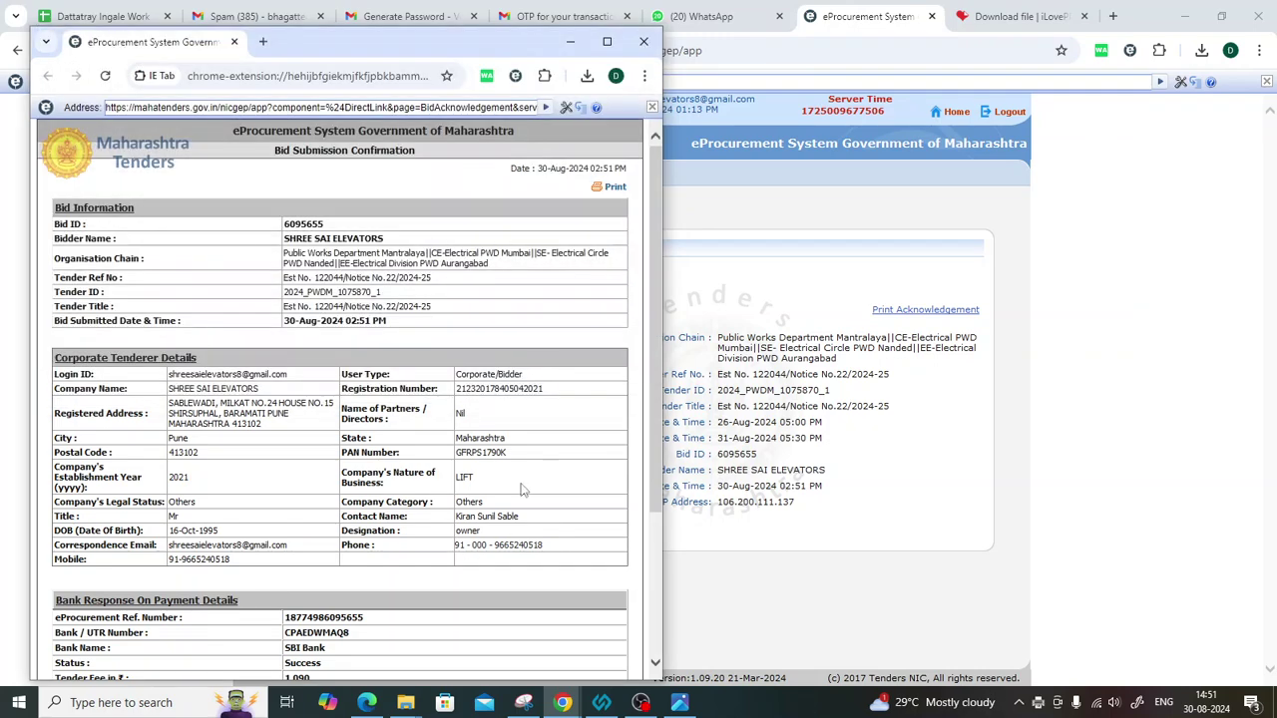
Print the bid acknowledgement to PDF as 'acknowledgement 122044'.
{"action": "left_click", "coordinate": [642, 43]}
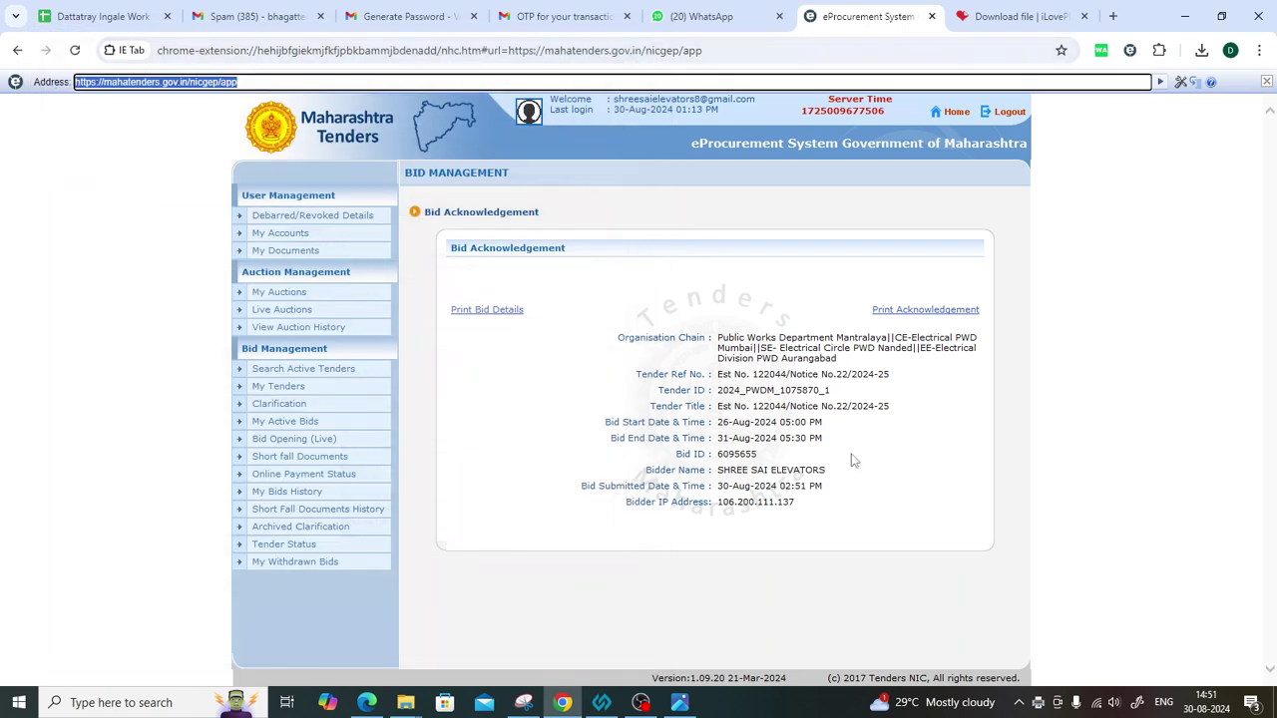
{"action": "left_click", "coordinate": [911, 311]}
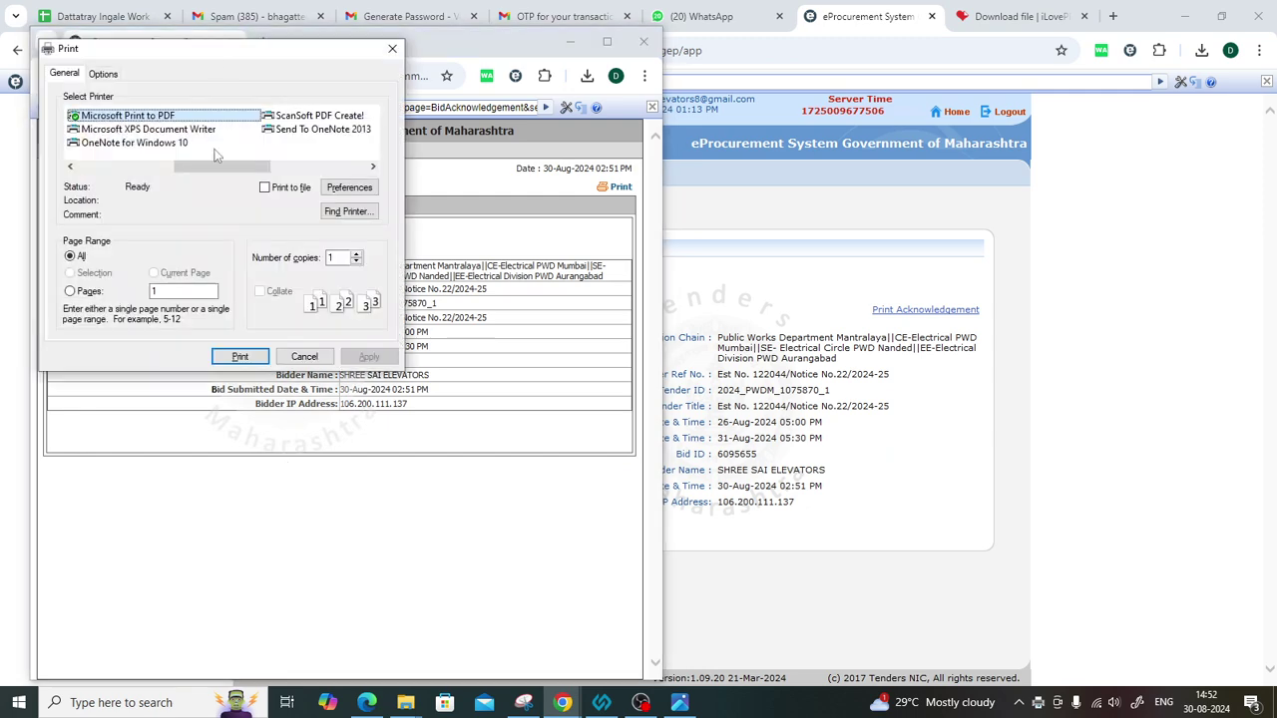
{"action": "left_click", "coordinate": [235, 356]}
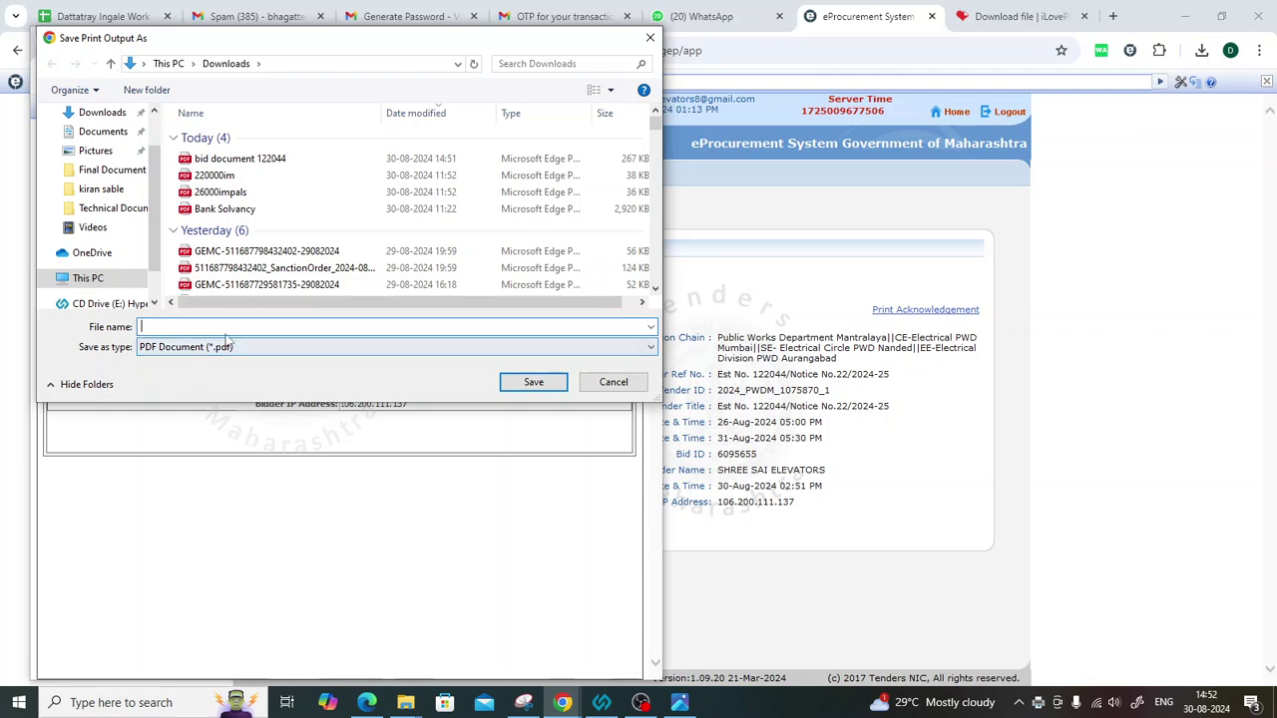
{"action": "type", "text": "acknowledgement"}
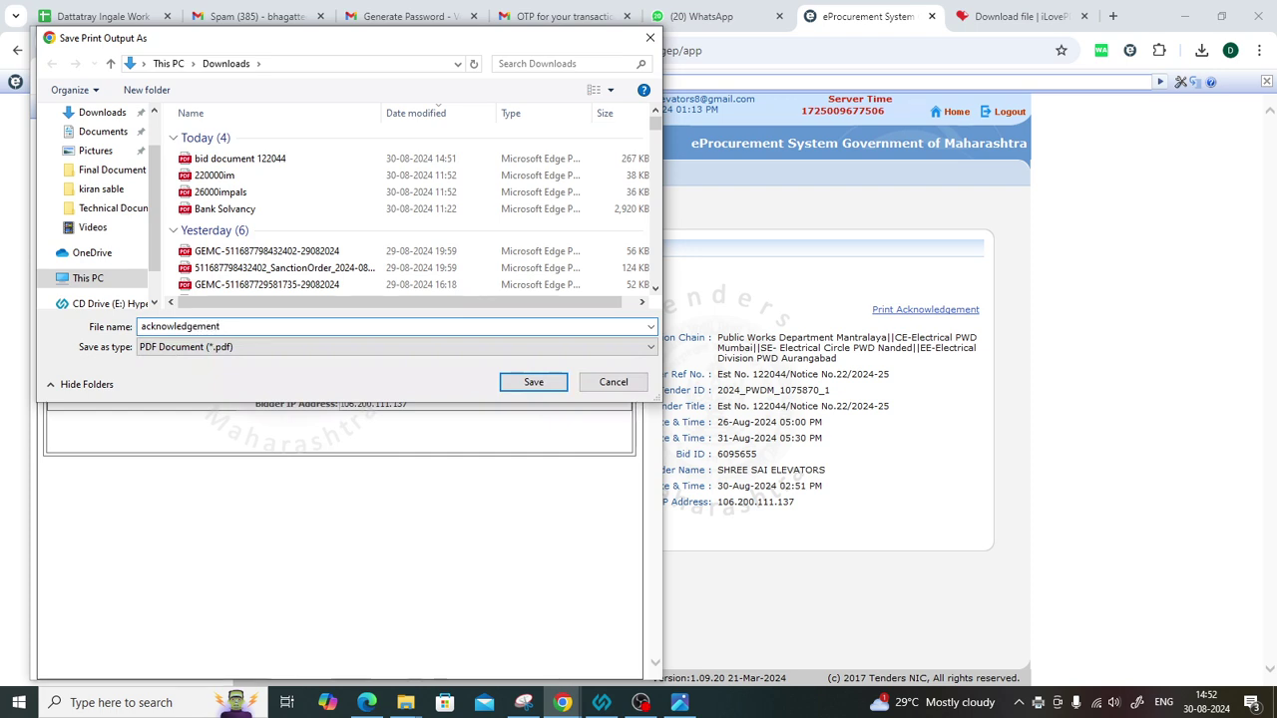
{"action": "type", "text": " 122044"}
{"action": "key", "text": "Return"}
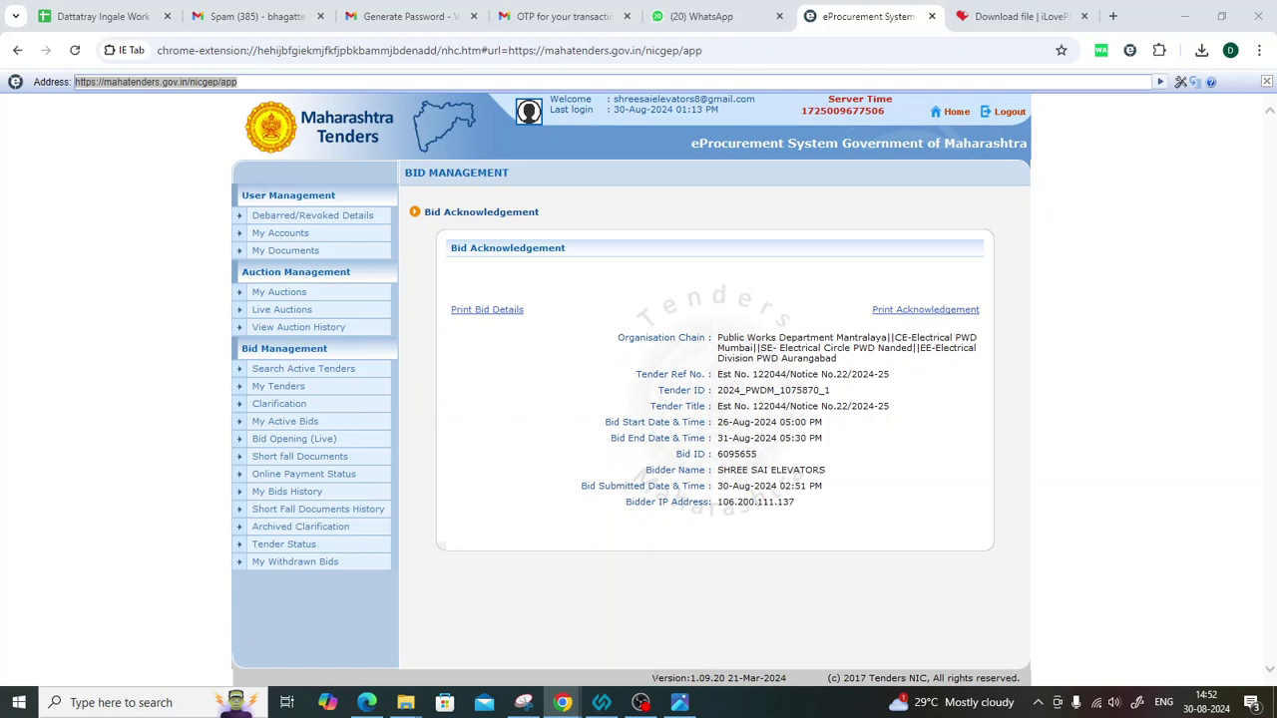
Switch to the OBS Studio window from the taskbar.
{"action": "left_click", "coordinate": [641, 702]}
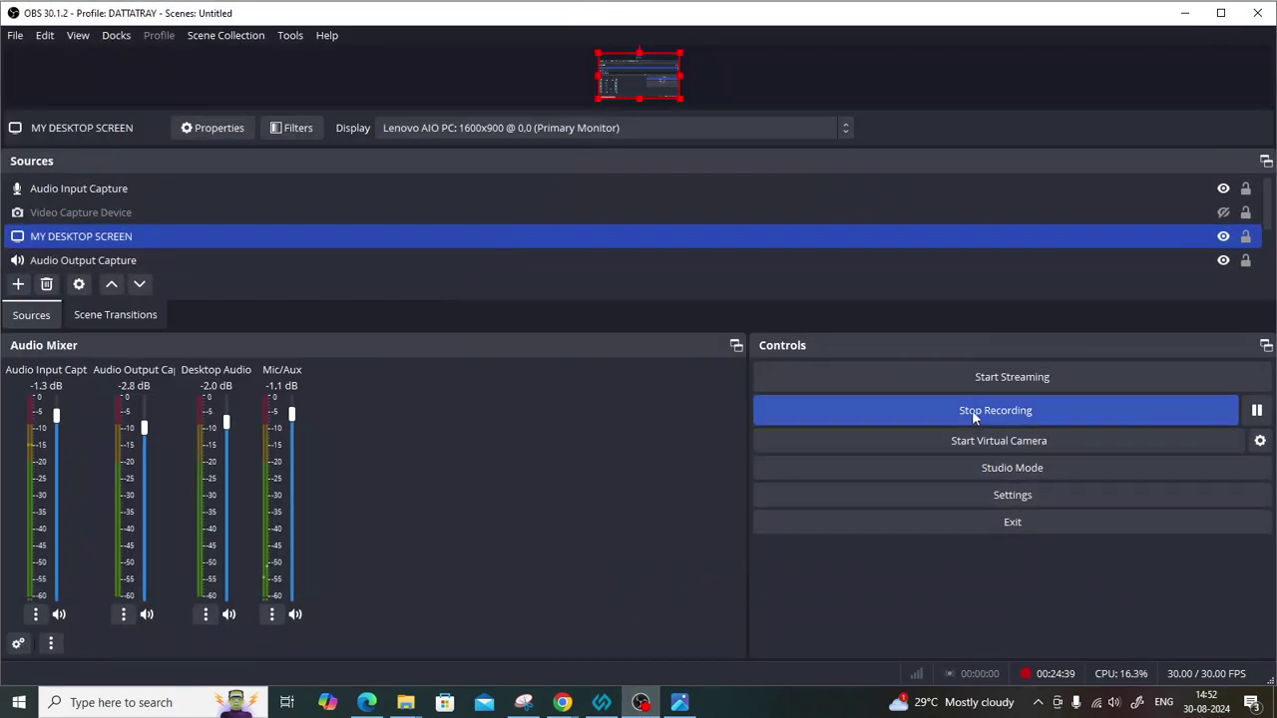